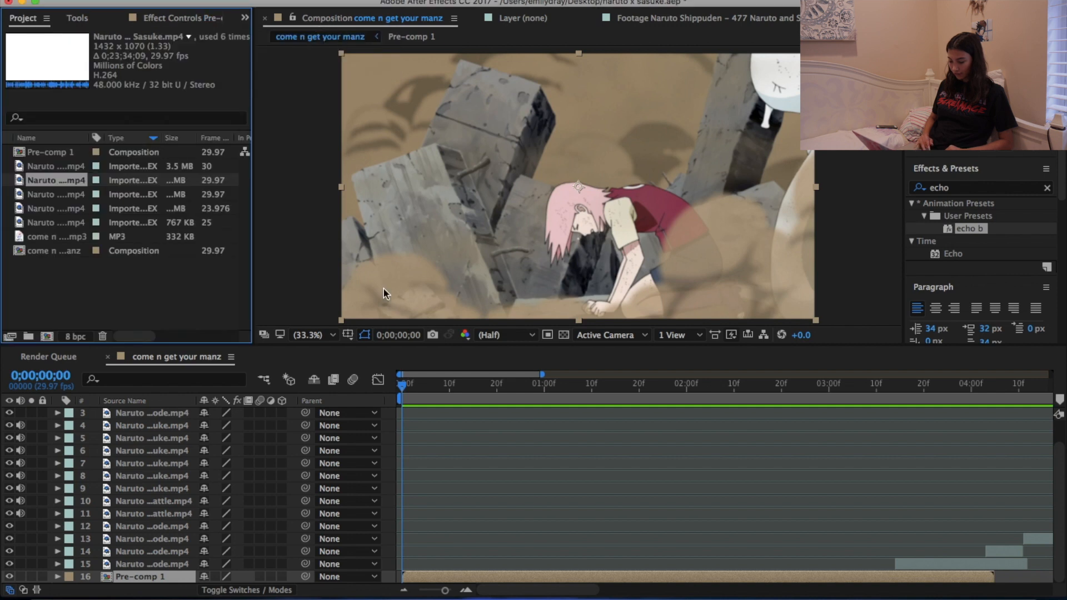
- Trim the start of the layer 12 clip to 0;00;04;20
{"action": "scroll", "coordinate": [512, 527], "scroll_direction": "right", "scroll_amount": 10}
{"action": "left_click_drag", "start_coordinate": [595, 383], "coordinate": [577, 387]}
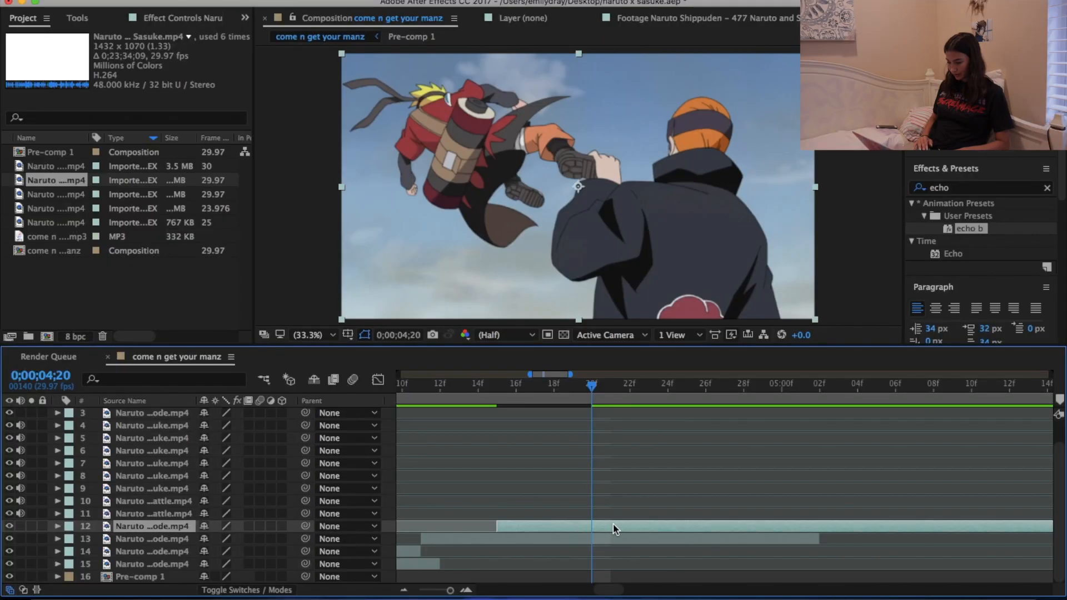
{"action": "key", "text": "alt+bracketleft"}
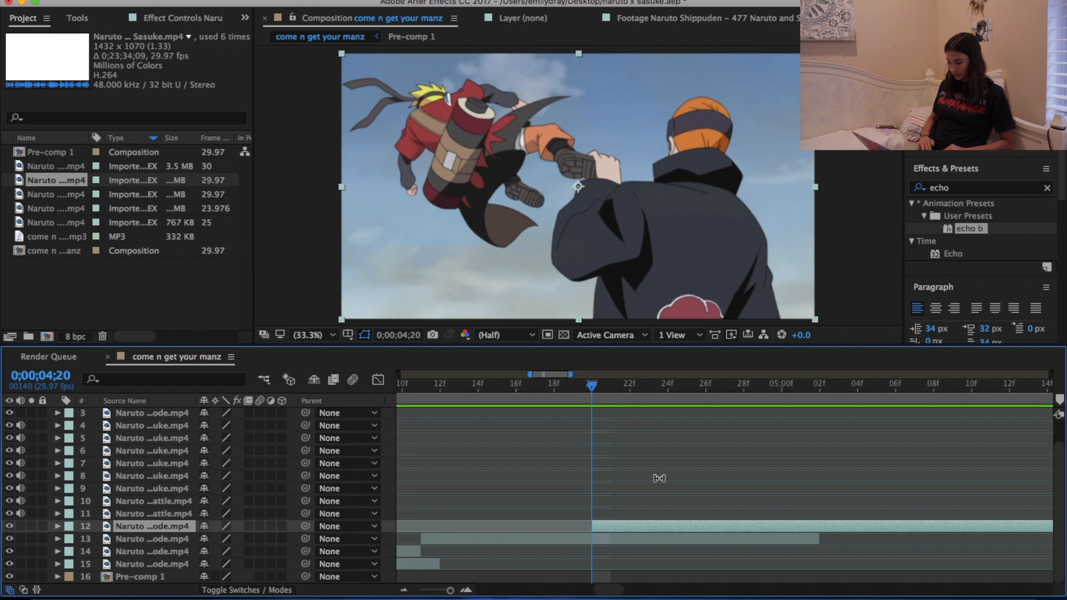
- Split the layer 12 clip at 0;00;05;02, where the clip beneath it ends
{"action": "left_click_drag", "start_coordinate": [591, 385], "coordinate": [813, 406]}
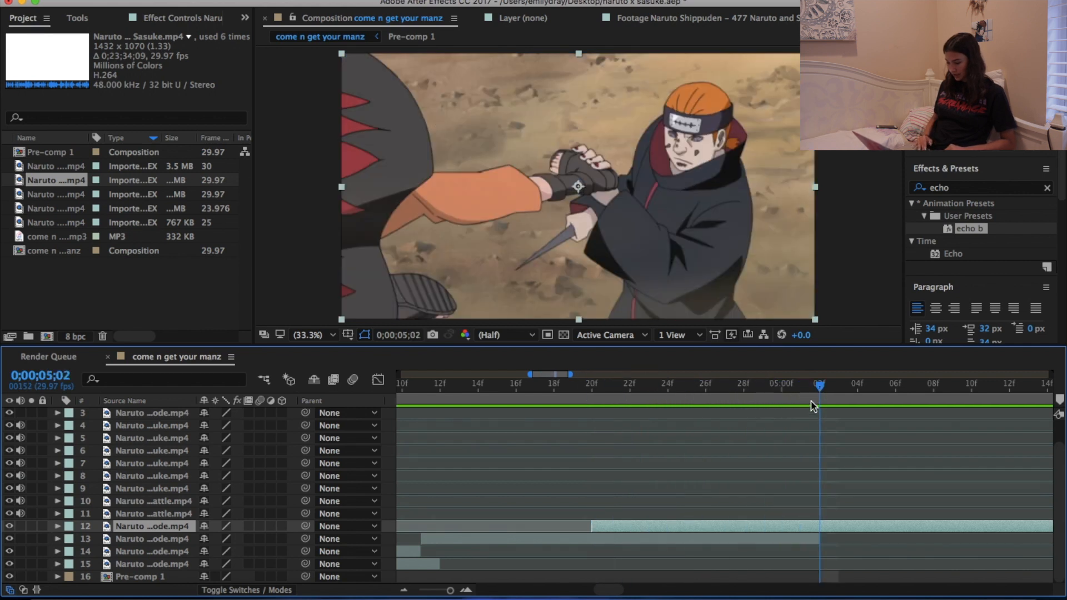
{"action": "scroll", "coordinate": [786, 473], "scroll_direction": "right", "scroll_amount": 3}
{"action": "left_click_drag", "start_coordinate": [649, 529], "coordinate": [671, 528]}
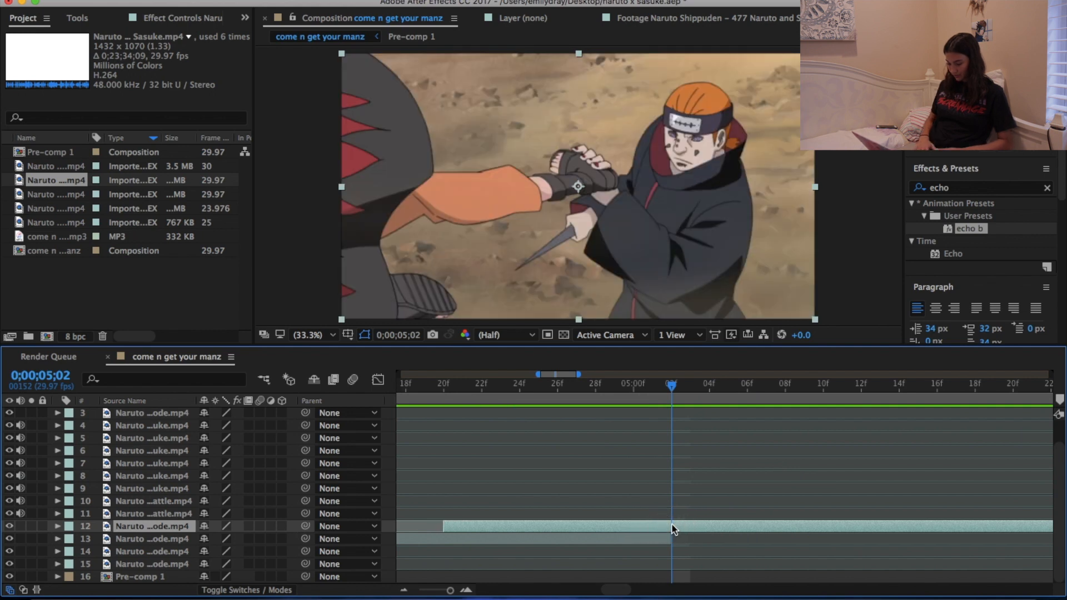
{"action": "key", "text": "super+shift+d"}
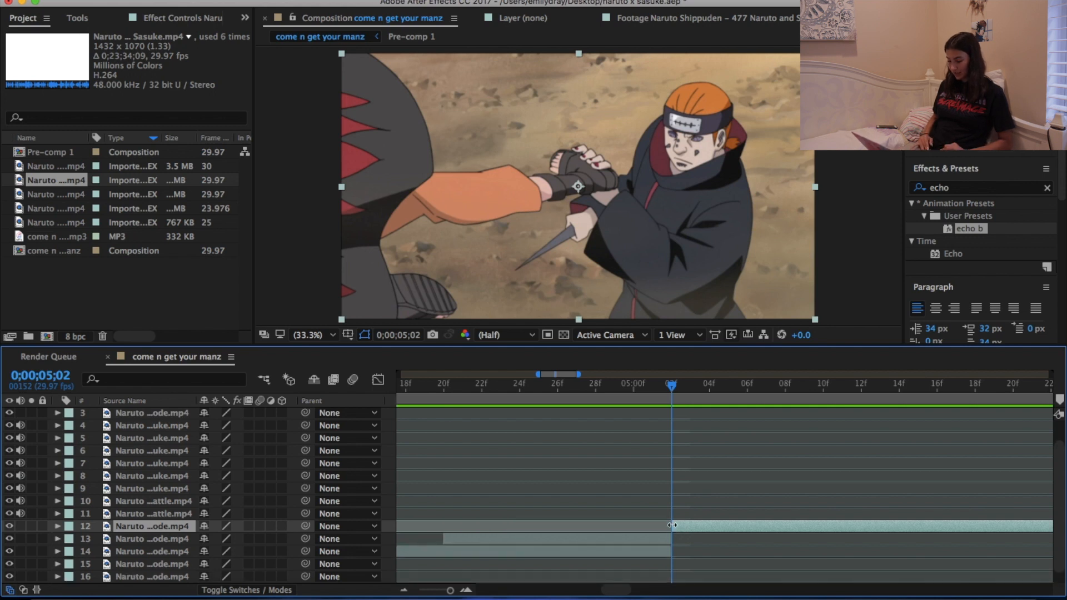
- Return to 0;00;04;20, select the first part of the split clip and set the preview resolution to Full
{"action": "left_click", "coordinate": [471, 385]}
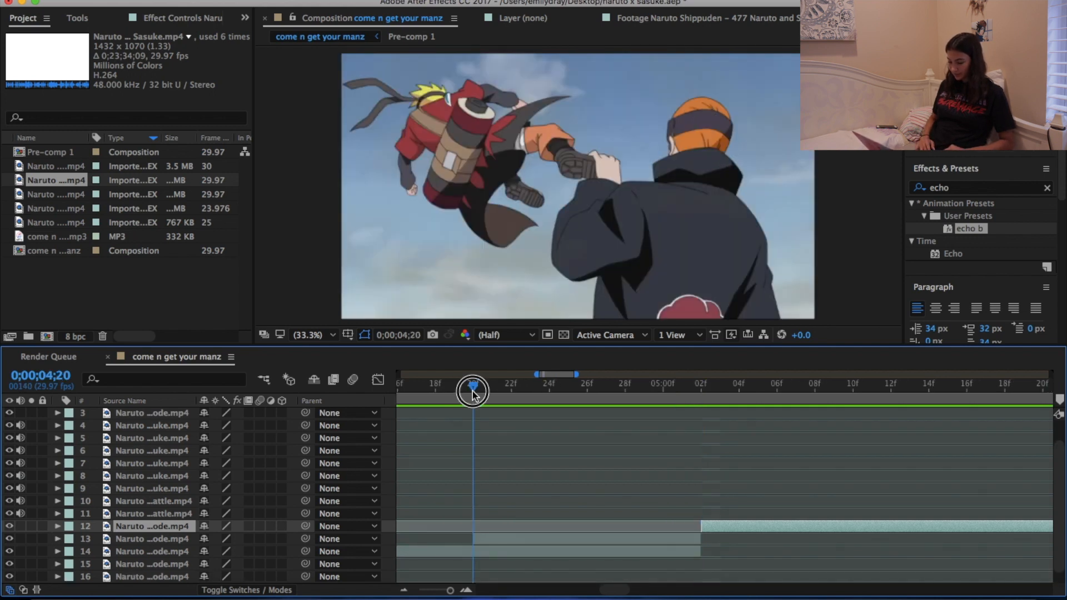
{"action": "left_click", "coordinate": [502, 537]}
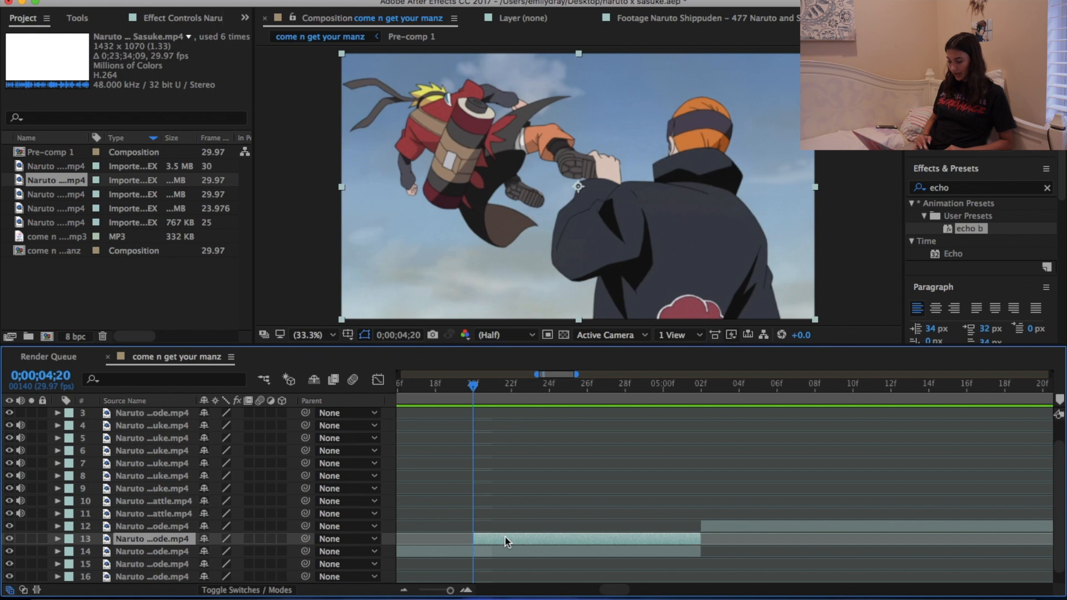
{"action": "left_click", "coordinate": [503, 334]}
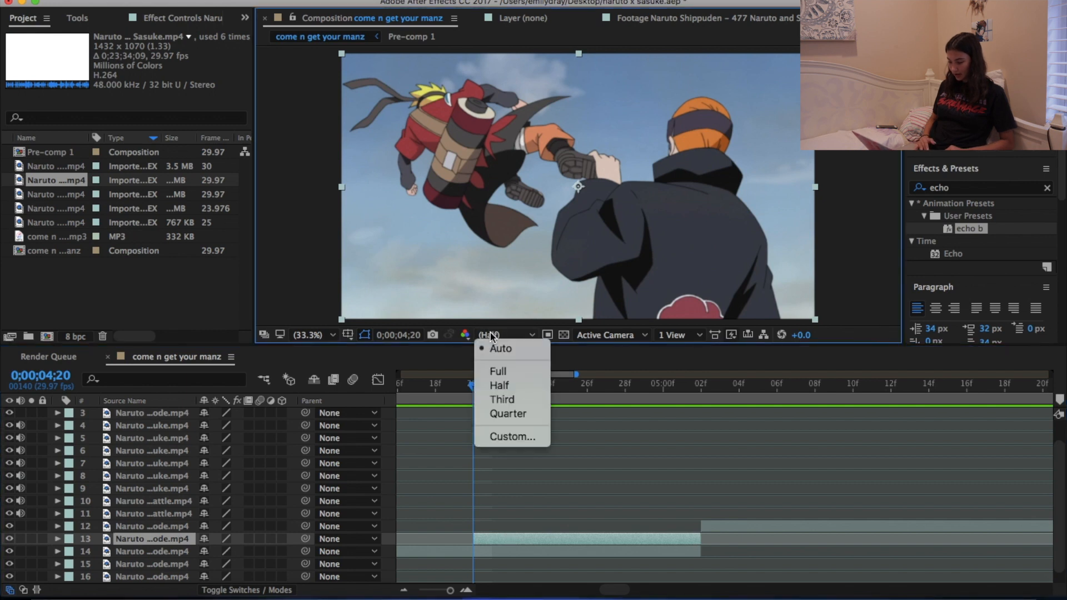
{"action": "left_click", "coordinate": [506, 371]}
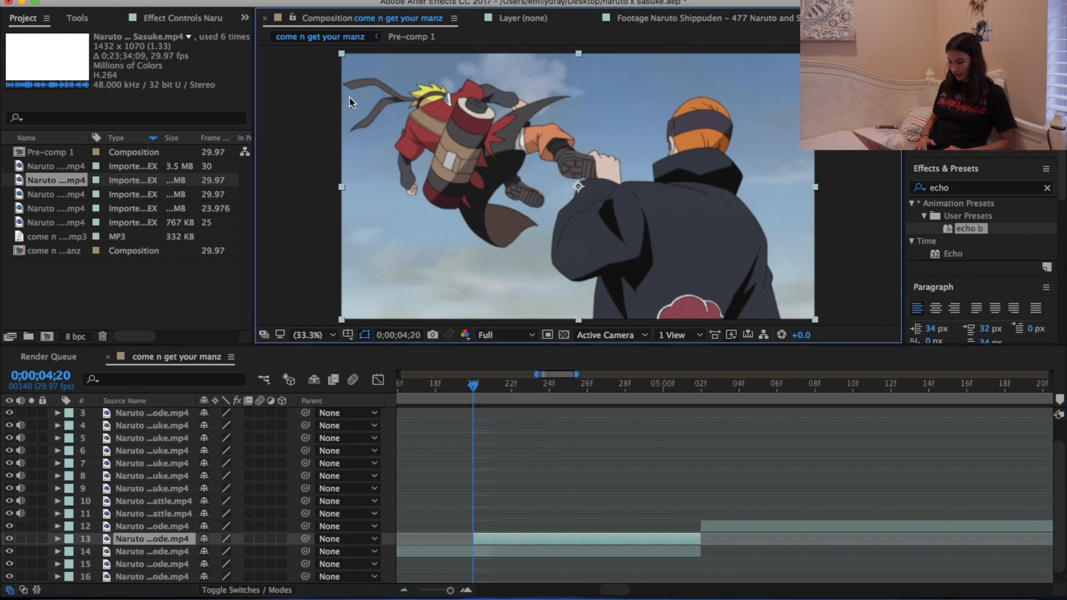
- Open the layer 13 clip in its Layer view and activate the Roto Brush tool
{"action": "double_click", "coordinate": [486, 537]}
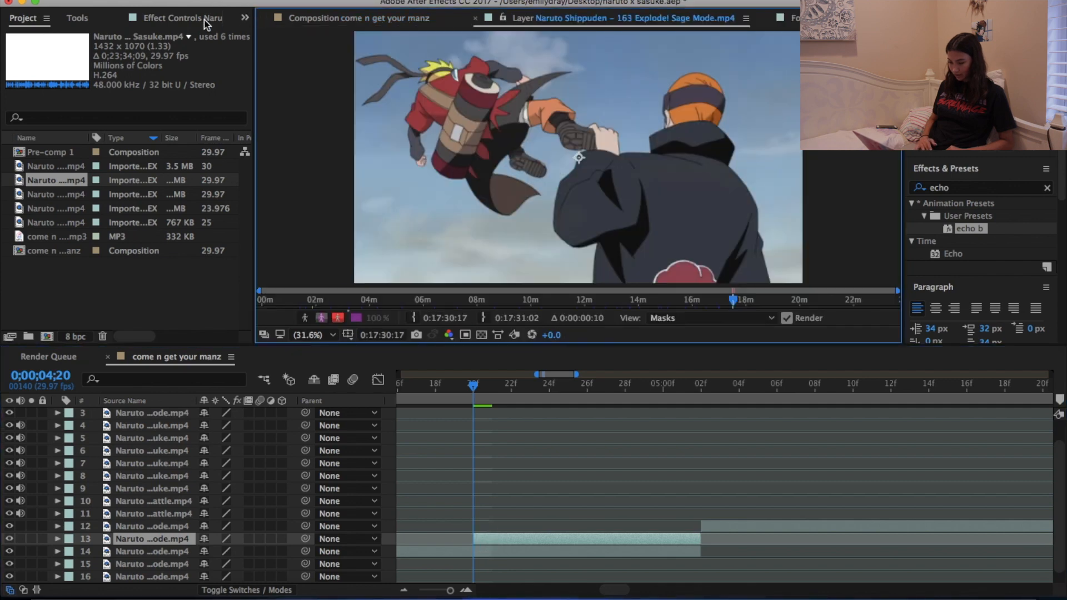
{"action": "left_click", "coordinate": [239, 17]}
{"action": "left_click", "coordinate": [285, 52]}
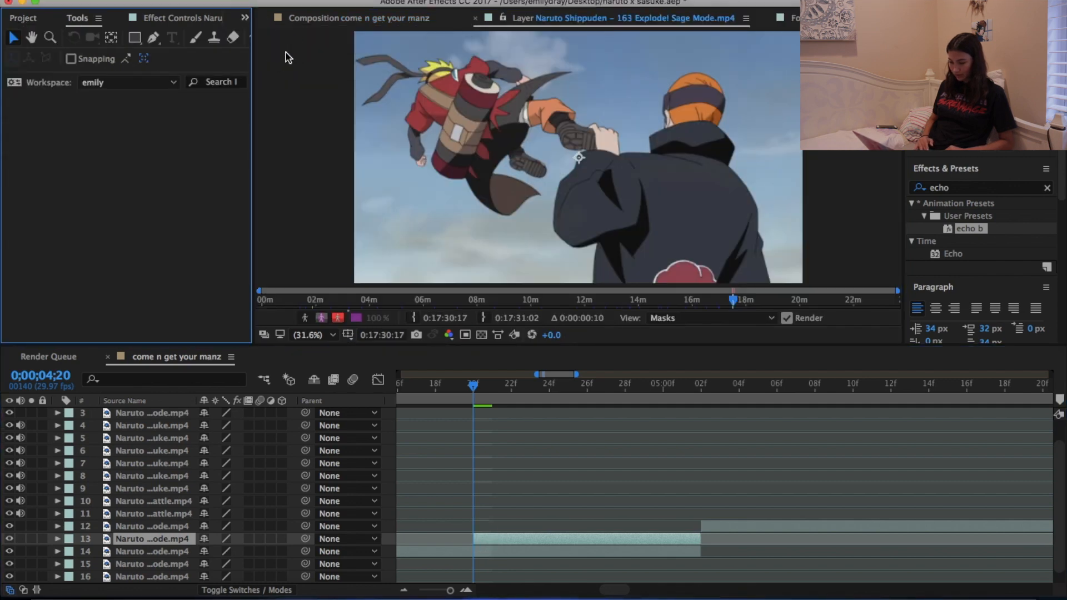
{"action": "left_click", "coordinate": [251, 40]}
{"action": "left_click_drag", "start_coordinate": [253, 28], "coordinate": [264, 34]}
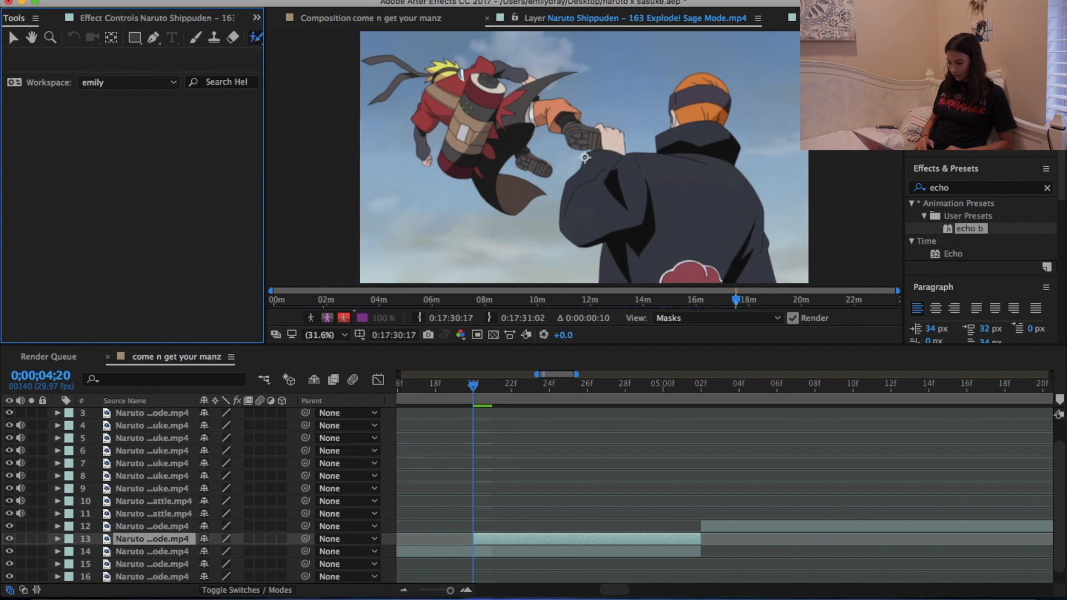
- Roto brush the leaping Naruto figure, covering headband, arms, backpack, coat and legs, and advance the clip to 0;00;04;22
{"action": "left_click_drag", "start_coordinate": [449, 81], "coordinate": [473, 119]}
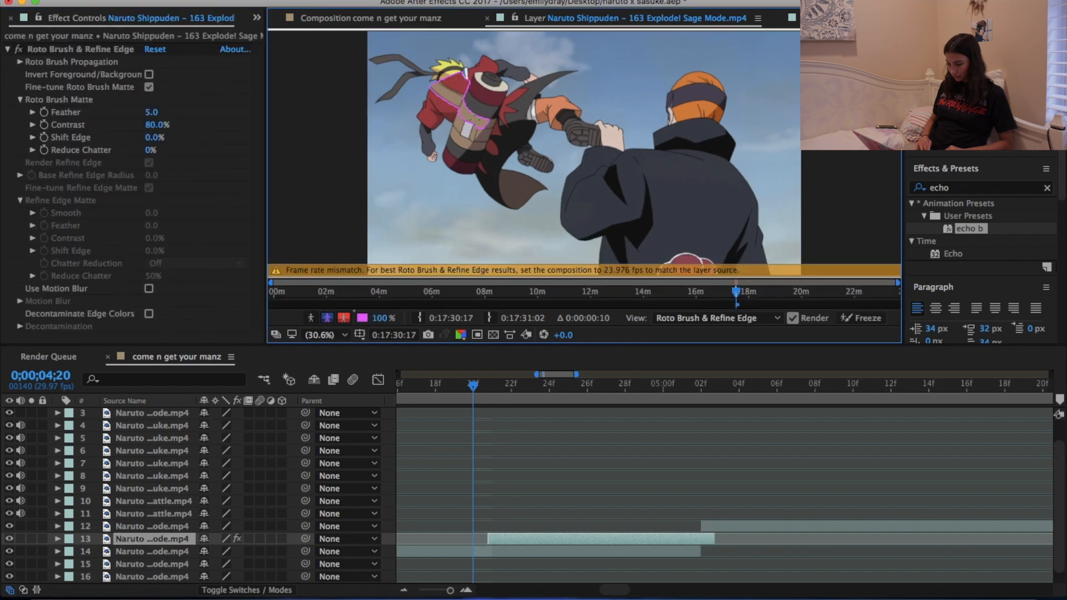
{"action": "left_click_drag", "start_coordinate": [482, 66], "coordinate": [521, 70]}
{"action": "left_click_drag", "start_coordinate": [444, 62], "coordinate": [397, 85]}
{"action": "mouse_move", "coordinate": [441, 105]}
{"action": "left_mouse_down"}
{"action": "mouse_move", "coordinate": [429, 151]}
{"action": "mouse_move", "coordinate": [471, 152]}
{"action": "left_mouse_up"}
{"action": "left_click_drag", "start_coordinate": [511, 82], "coordinate": [581, 125]}
{"action": "left_click_drag", "start_coordinate": [503, 179], "coordinate": [516, 192]}
{"action": "key", "text": "Page_Down"}
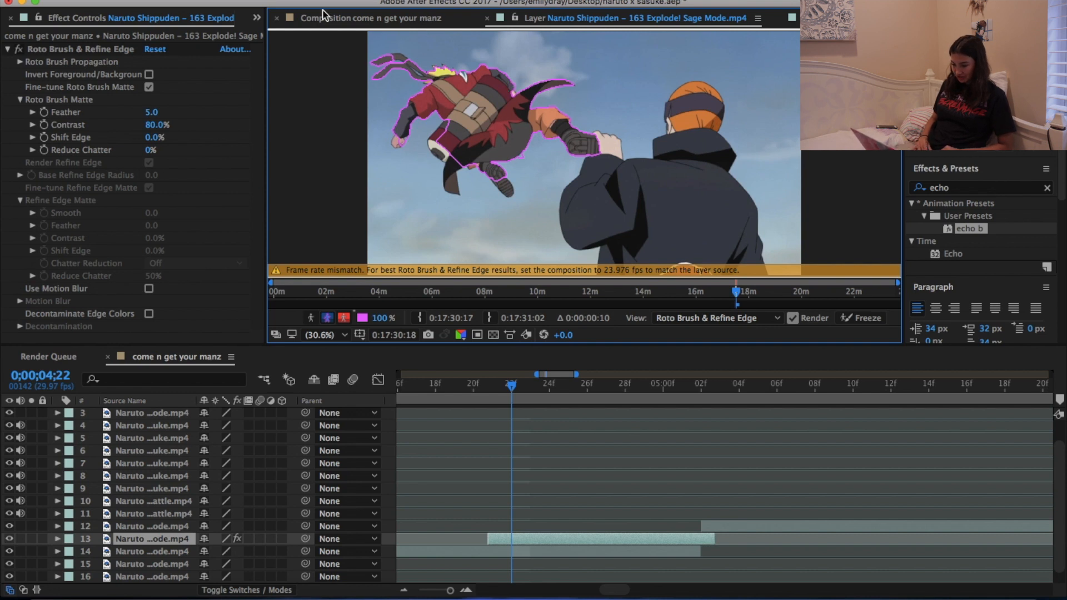
- Check the cutout in the main composition and reopen the rotoscoped clip in its Layer view
{"action": "left_click", "coordinate": [255, 22]}
{"action": "left_click", "coordinate": [290, 36]}
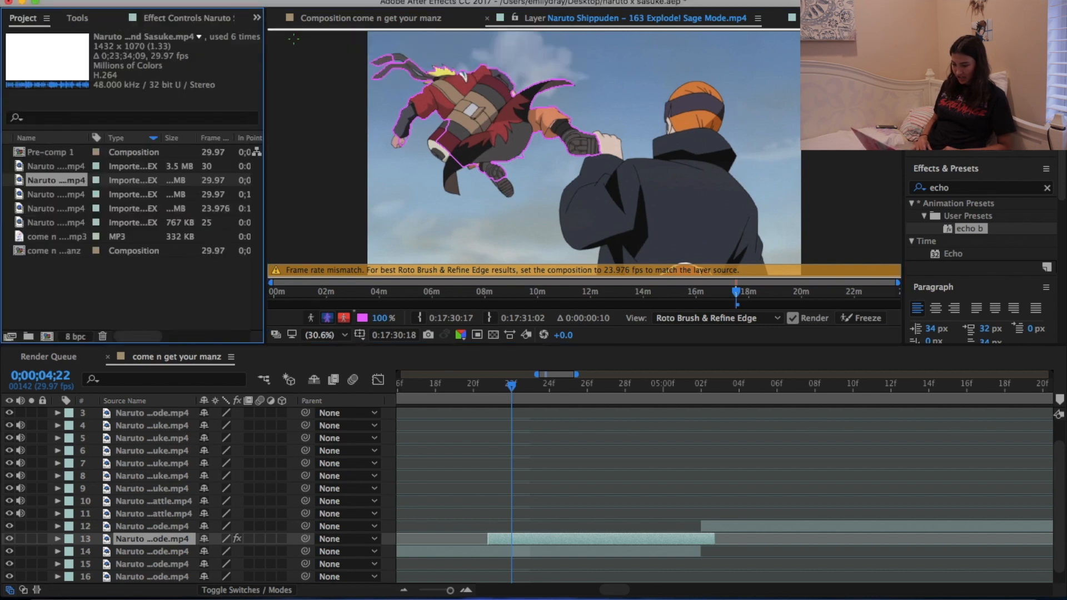
{"action": "left_click", "coordinate": [77, 17]}
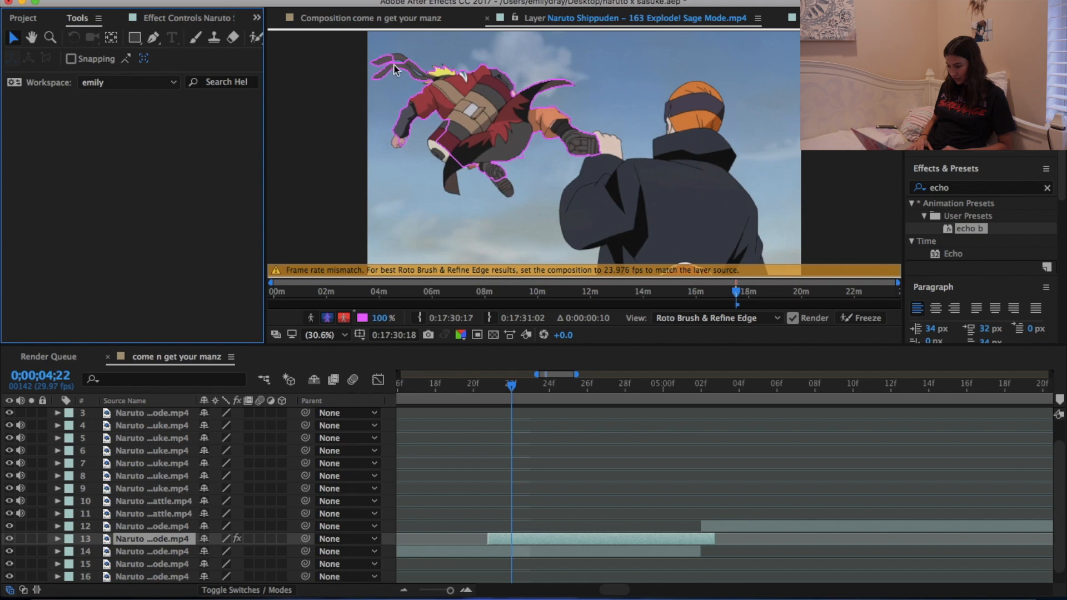
{"action": "left_click", "coordinate": [389, 20]}
{"action": "left_click", "coordinate": [529, 544]}
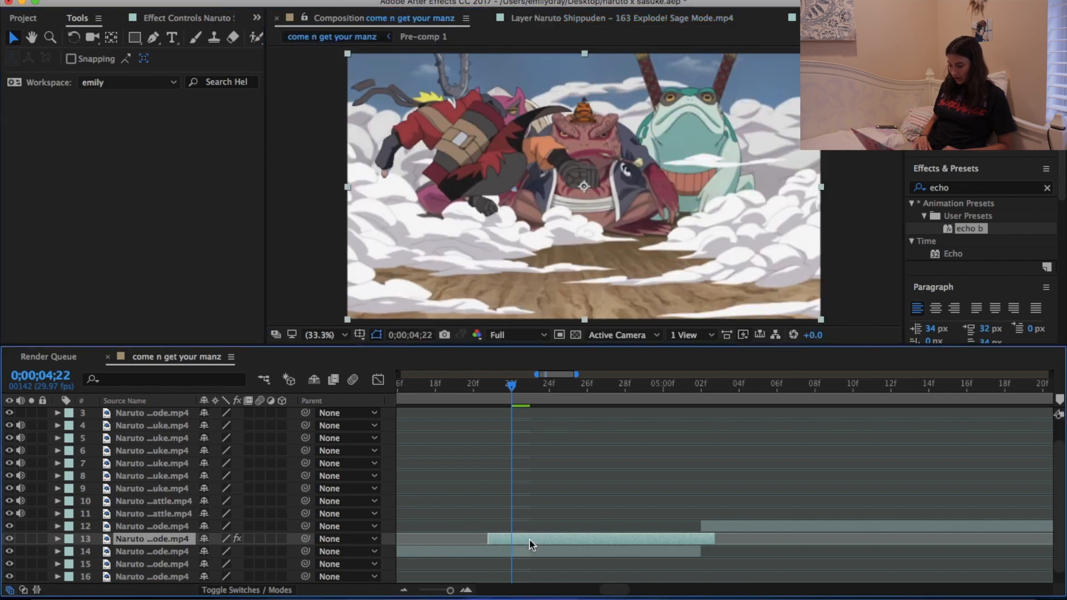
{"action": "double_click", "coordinate": [530, 538]}
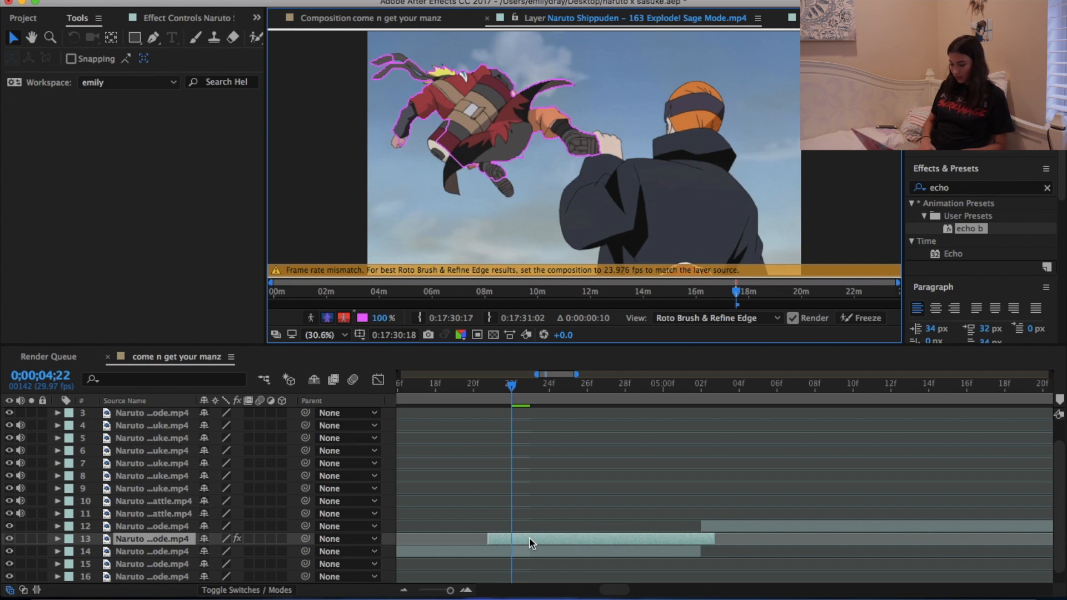
- Pre-compose the rotoscoped clip, moving all attributes into the new composition and opening it
{"action": "key", "text": "super+shift+c"}
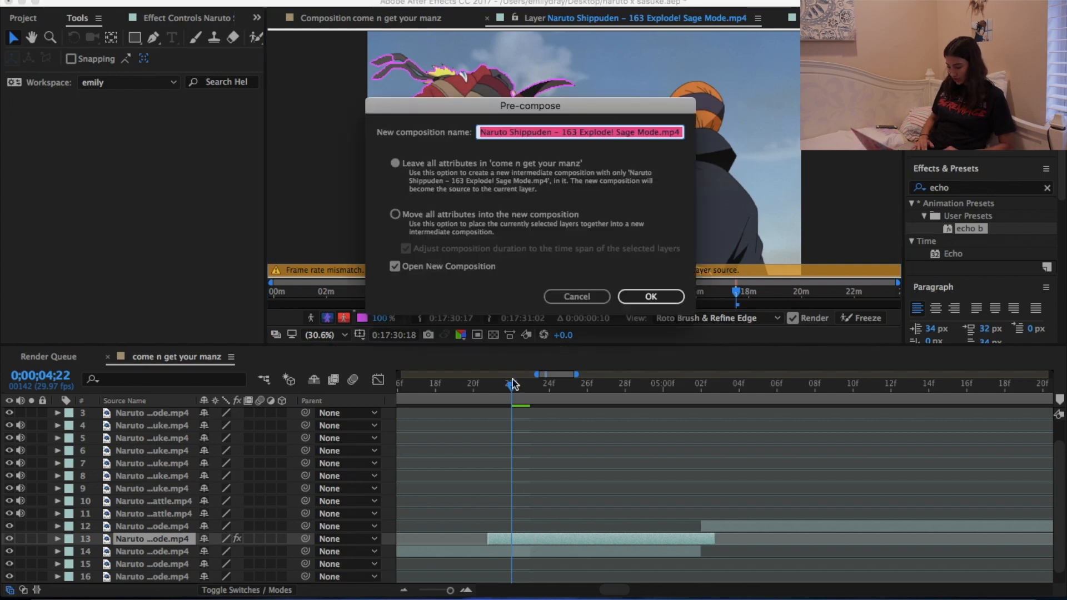
{"action": "left_click", "coordinate": [462, 212]}
{"action": "left_click", "coordinate": [649, 294]}
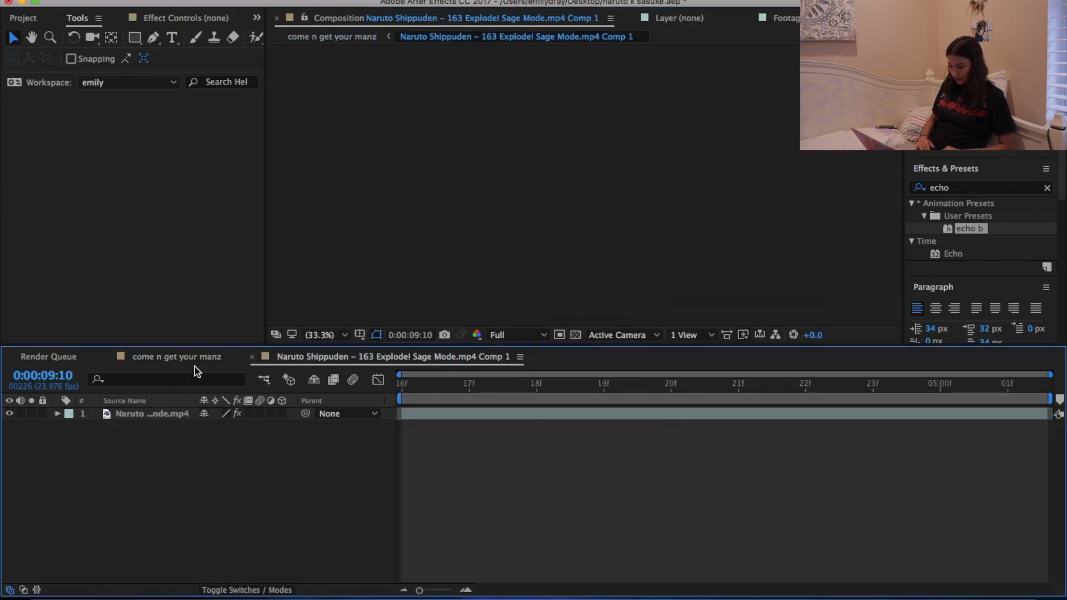
- Check the frame rate and duration in the new pre-composition's settings, keeping them as they are
{"action": "left_click", "coordinate": [176, 357]}
{"action": "left_click", "coordinate": [393, 357]}
{"action": "left_click", "coordinate": [448, 415]}
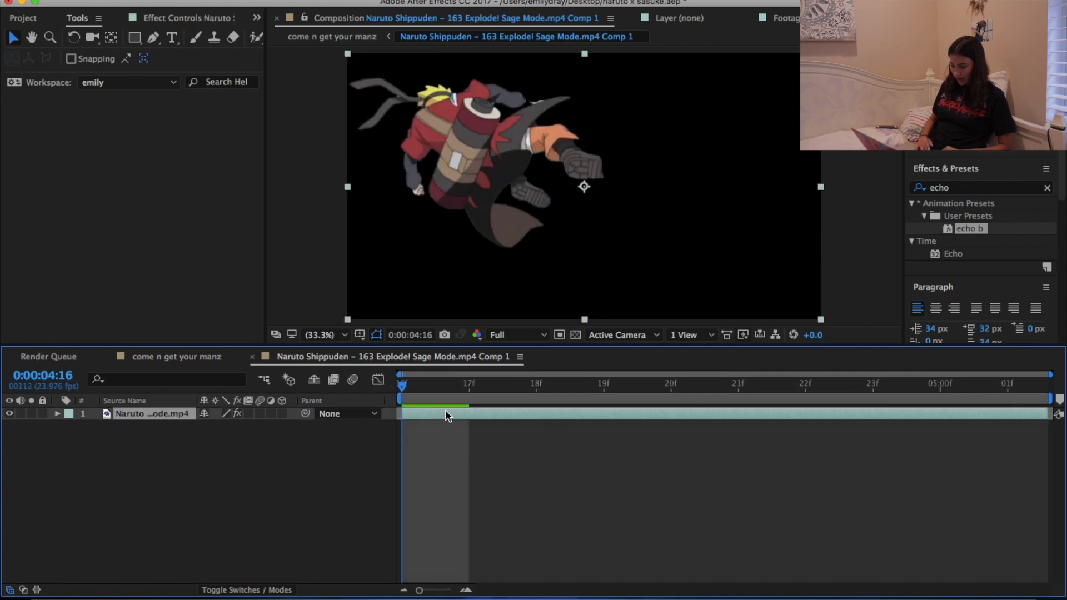
{"action": "right_click", "coordinate": [531, 357]}
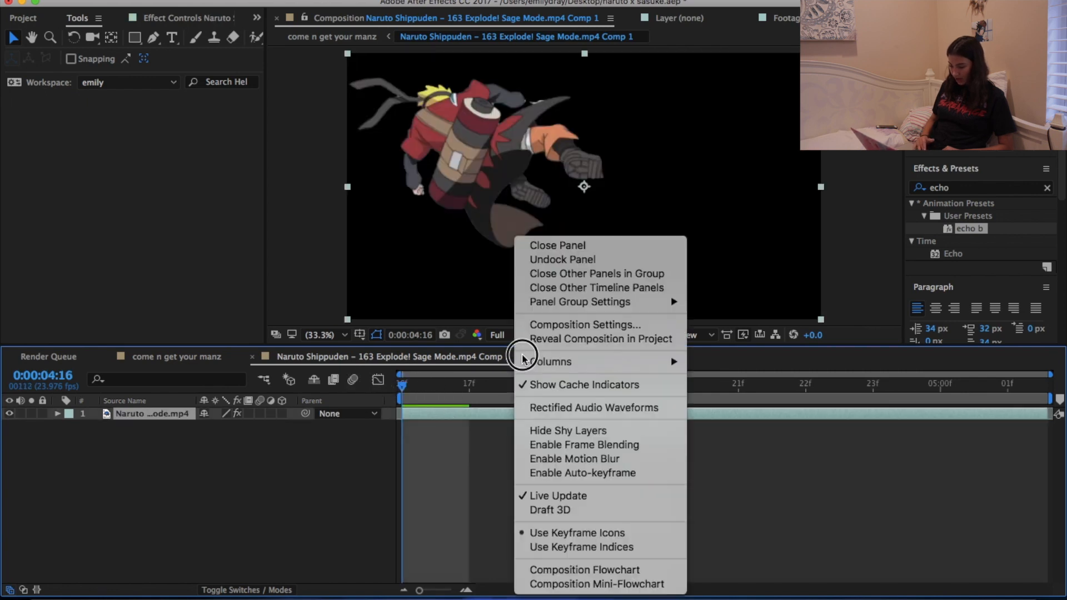
{"action": "left_click", "coordinate": [566, 324]}
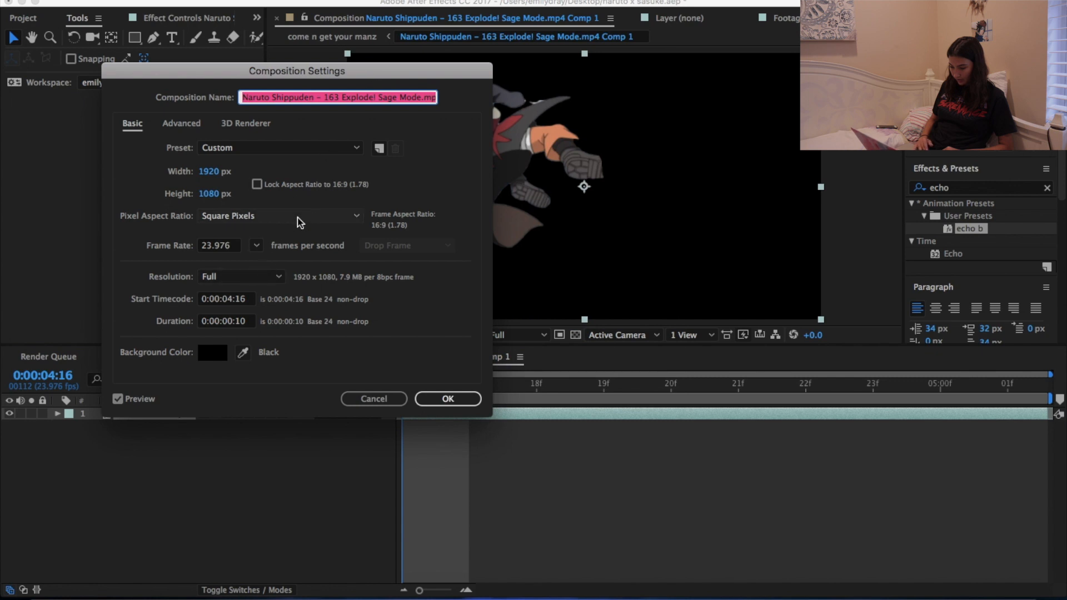
{"action": "left_click", "coordinate": [448, 399]}
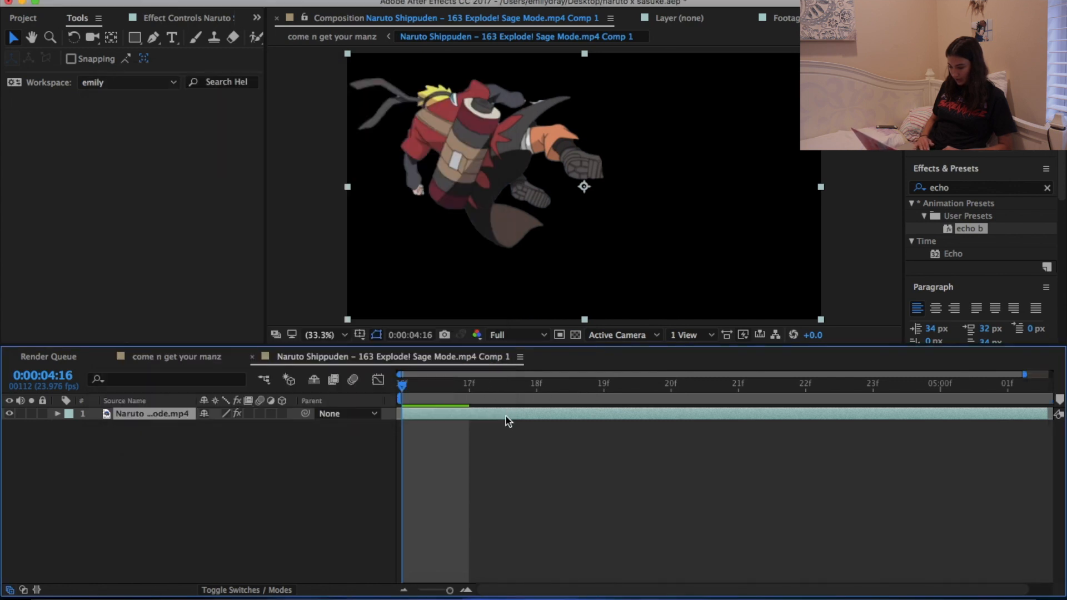
- Activate the Roto Brush tool again and open the pre-composed clip in its Layer view
{"action": "double_click", "coordinate": [507, 416]}
{"action": "left_click", "coordinate": [345, 22]}
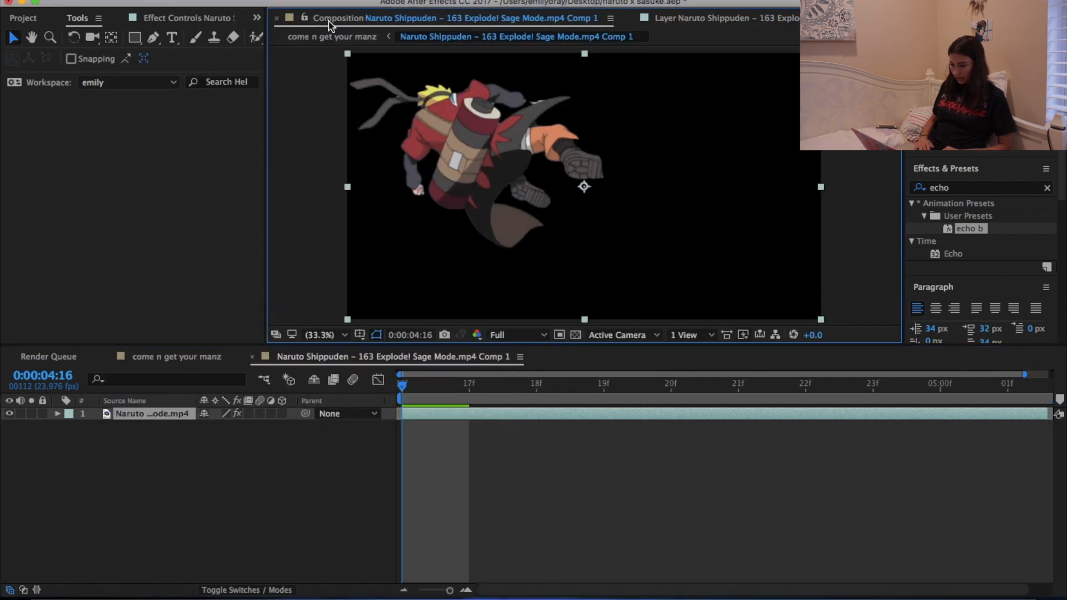
{"action": "left_click", "coordinate": [152, 22]}
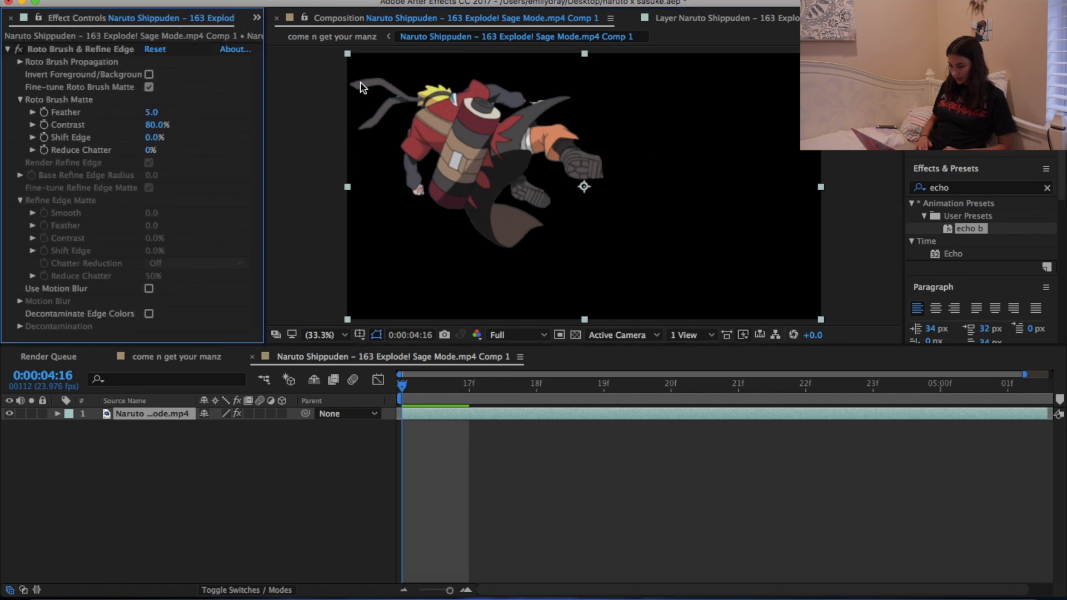
{"action": "left_click", "coordinate": [258, 18]}
{"action": "left_click", "coordinate": [314, 39]}
{"action": "left_click", "coordinate": [77, 18]}
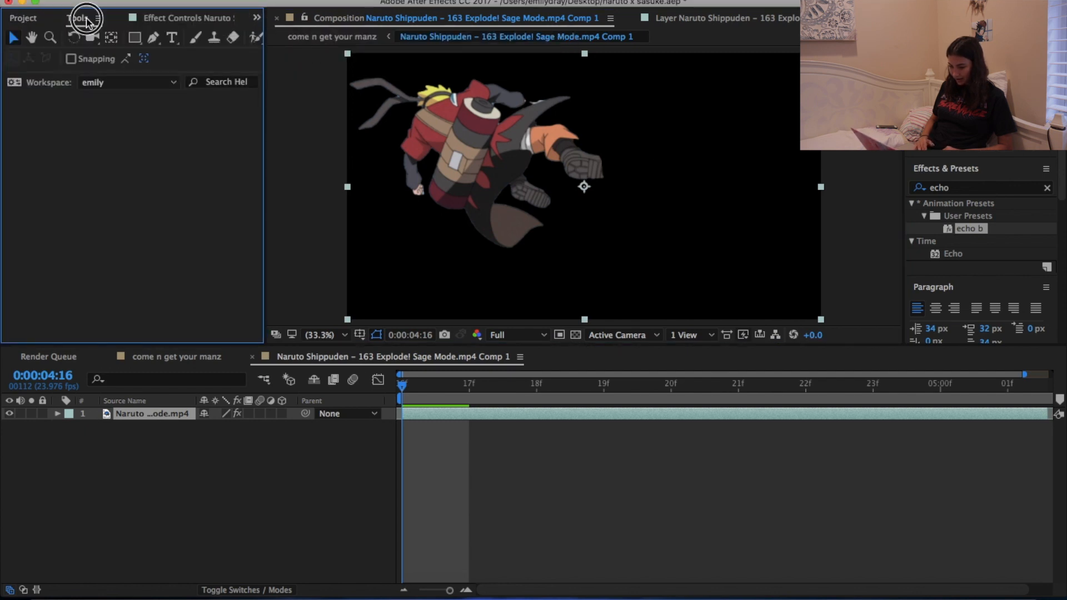
{"action": "left_click", "coordinate": [254, 39]}
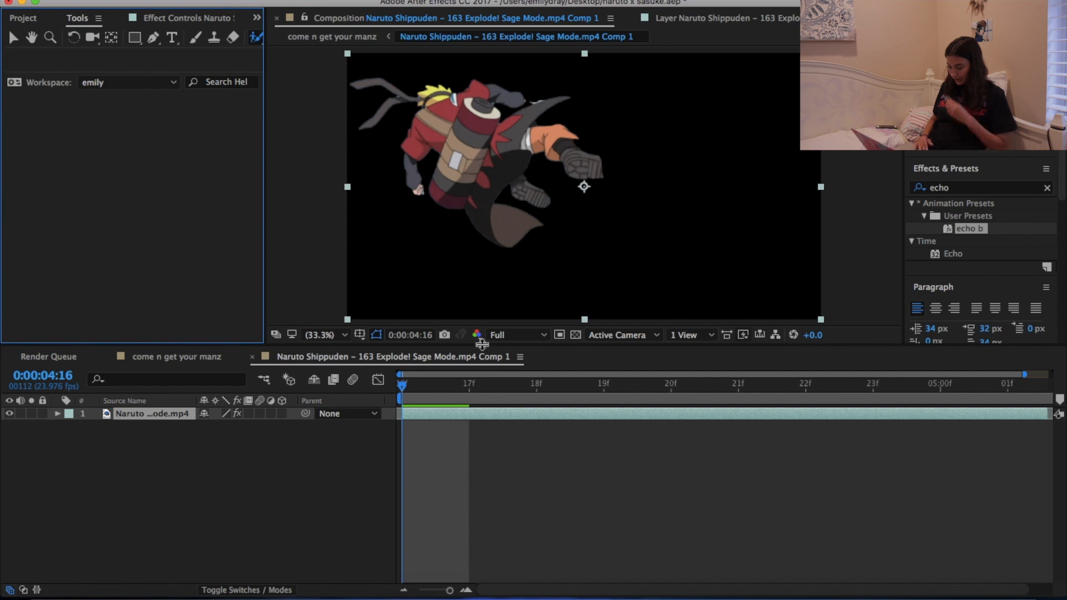
{"action": "double_click", "coordinate": [443, 414]}
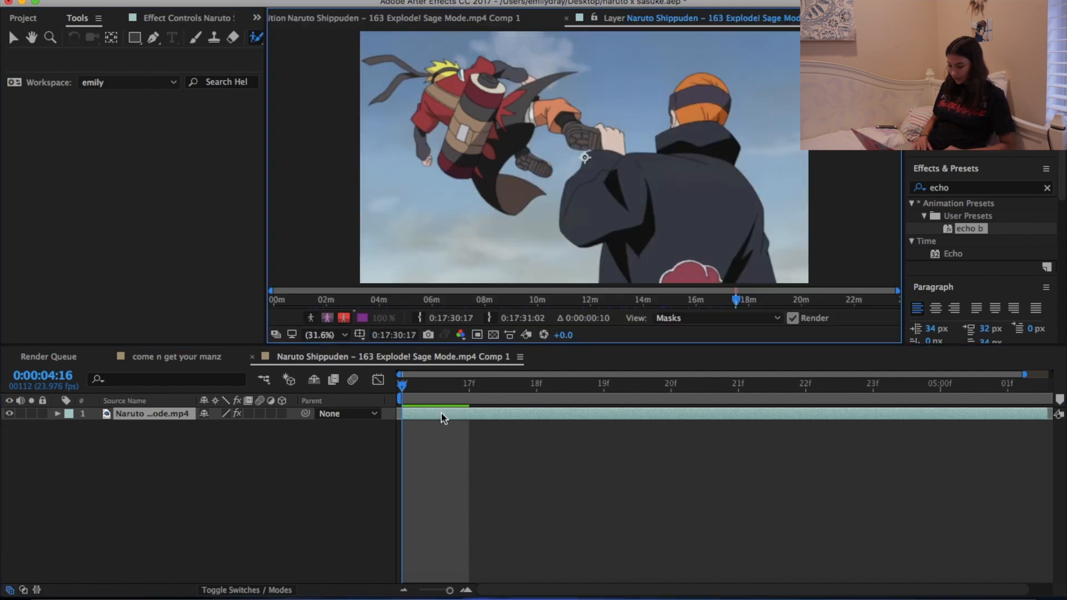
- At 0:00:04:17, show the roto boundary overlay, paint the dark coat tail into the selection and touch up the headband
{"action": "left_click", "coordinate": [498, 129]}
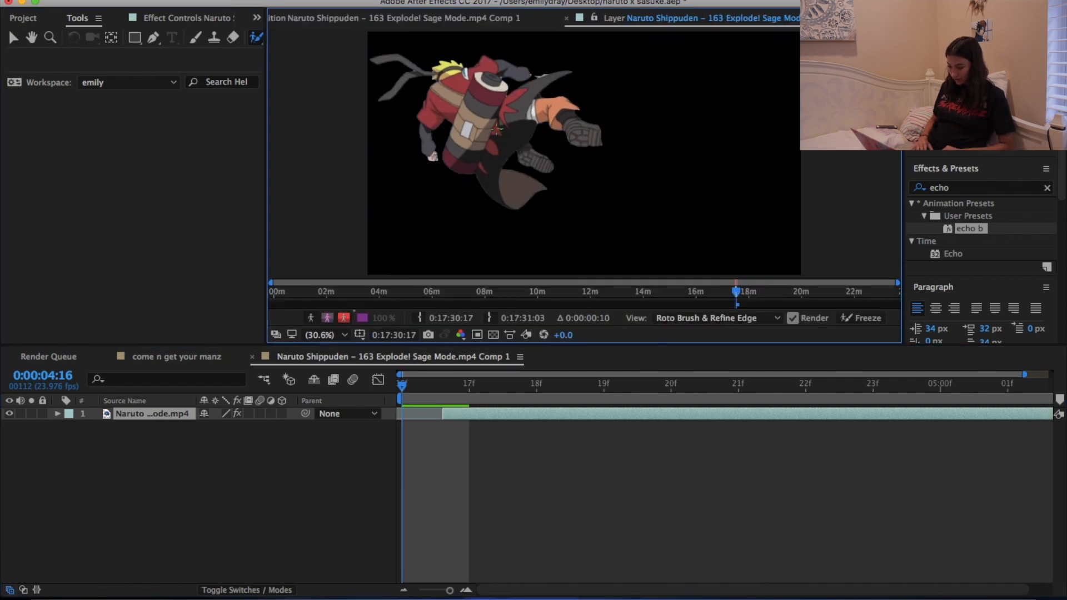
{"action": "key", "text": "Page_Down"}
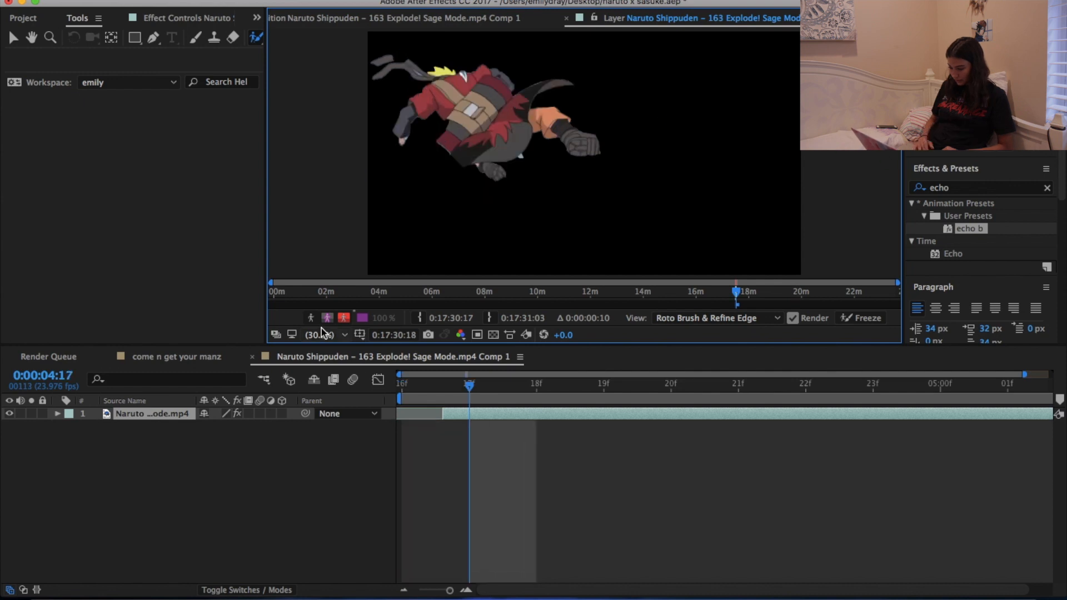
{"action": "left_click", "coordinate": [328, 319]}
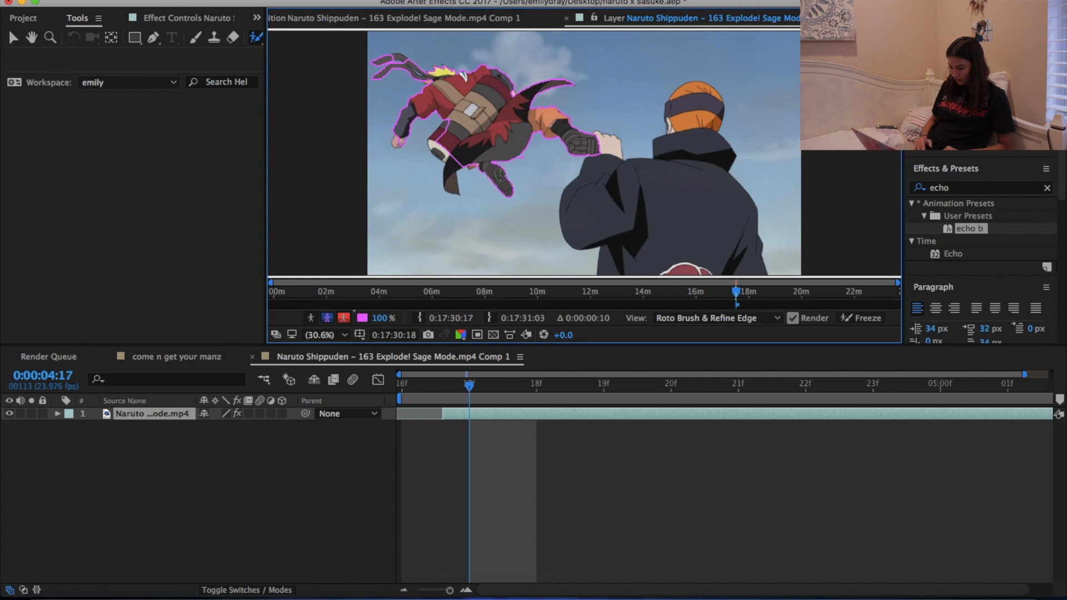
{"action": "mouse_move", "coordinate": [475, 151]}
{"action": "left_mouse_down"}
{"action": "mouse_move", "coordinate": [453, 166]}
{"action": "mouse_move", "coordinate": [446, 189]}
{"action": "left_mouse_up"}
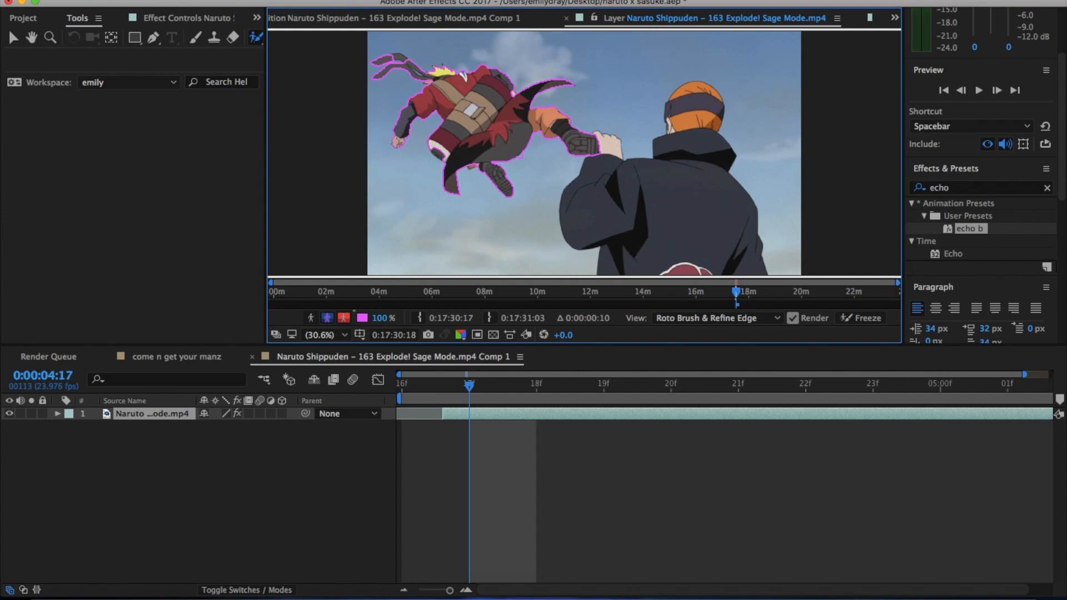
{"action": "left_click", "coordinate": [399, 56]}
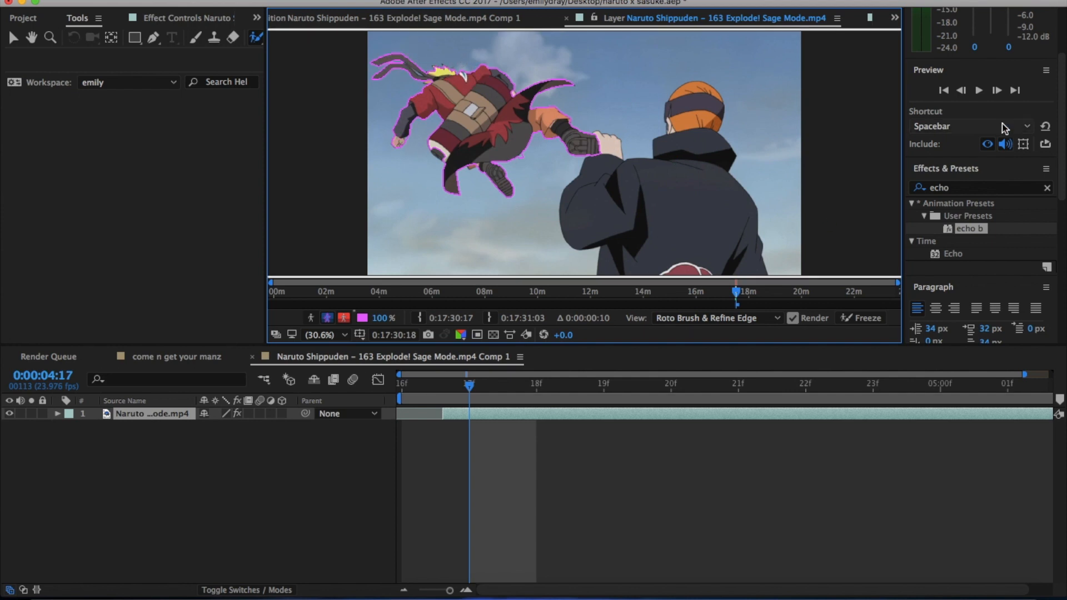
- Propagate the Roto Brush selection frame by frame to 0:00:04:20
{"action": "left_click", "coordinate": [997, 91]}
{"action": "left_click", "coordinate": [997, 91]}
{"action": "left_click", "coordinate": [997, 90]}
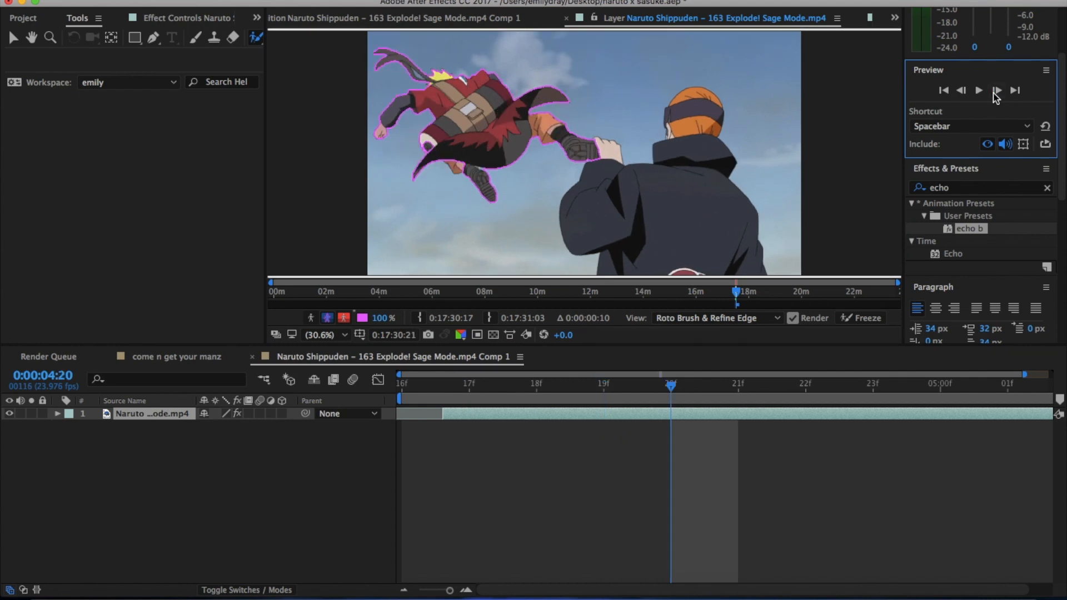
- Propagate the Roto Brush selection frame by frame to 0:00:05:00, painting in the dark coat at 0:00:04:21 and checking the alpha overlay
{"action": "left_click", "coordinate": [996, 90]}
{"action": "mouse_move", "coordinate": [438, 165]}
{"action": "left_mouse_down"}
{"action": "mouse_move", "coordinate": [431, 149]}
{"action": "mouse_move", "coordinate": [470, 166]}
{"action": "left_mouse_up"}
{"action": "left_click", "coordinate": [344, 318]}
{"action": "left_click", "coordinate": [996, 91]}
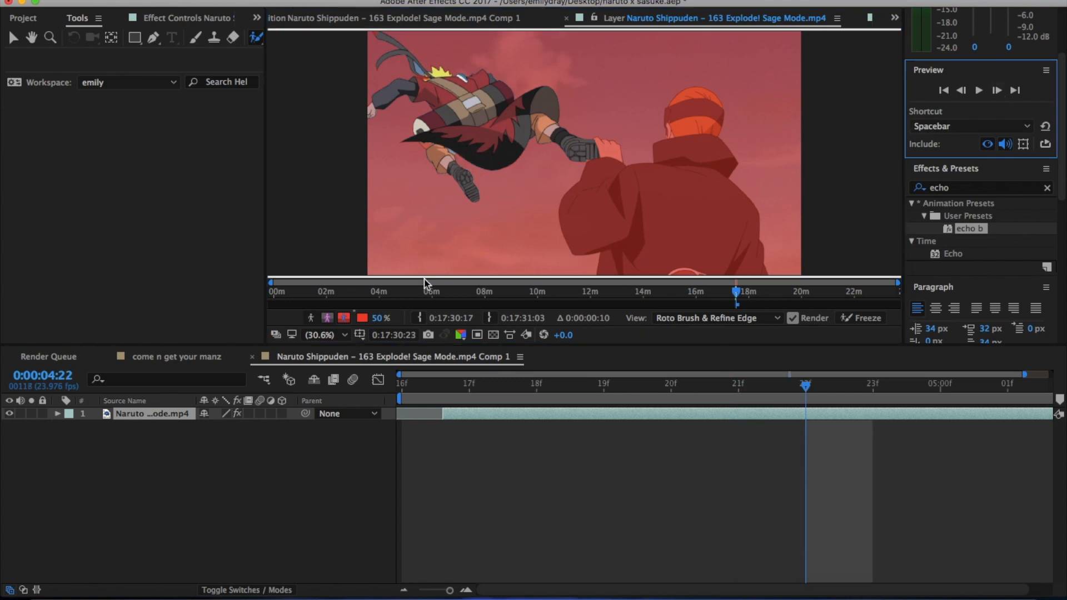
{"action": "left_click", "coordinate": [997, 91]}
{"action": "left_click", "coordinate": [998, 91]}
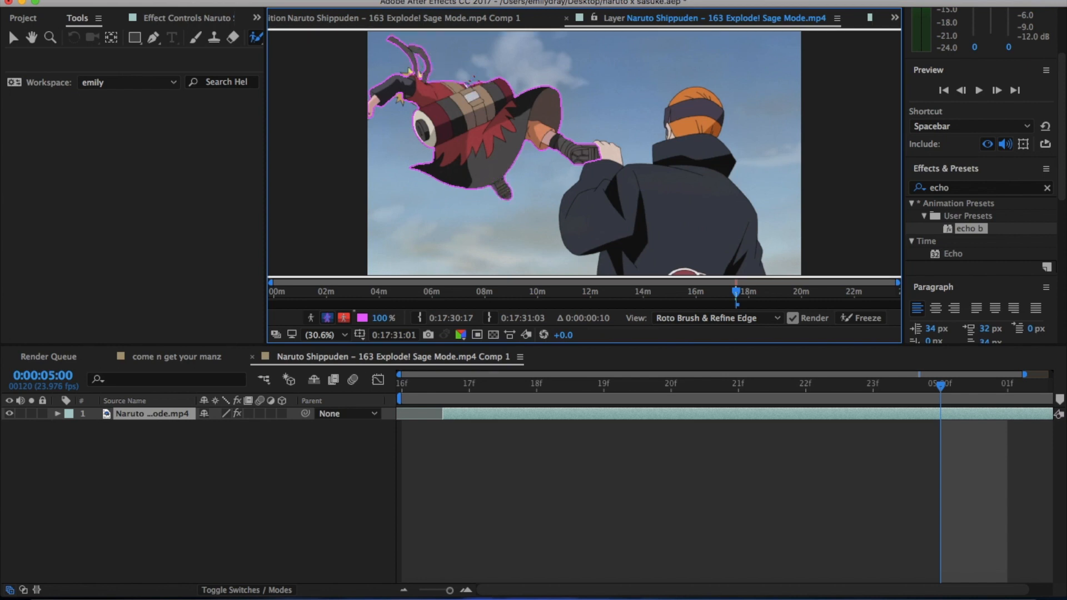
- At 0:00:05:01, paint the headband tail, face and trailing foot into the roto selection, and advance to 0:00:05:02
{"action": "left_click", "coordinate": [997, 90]}
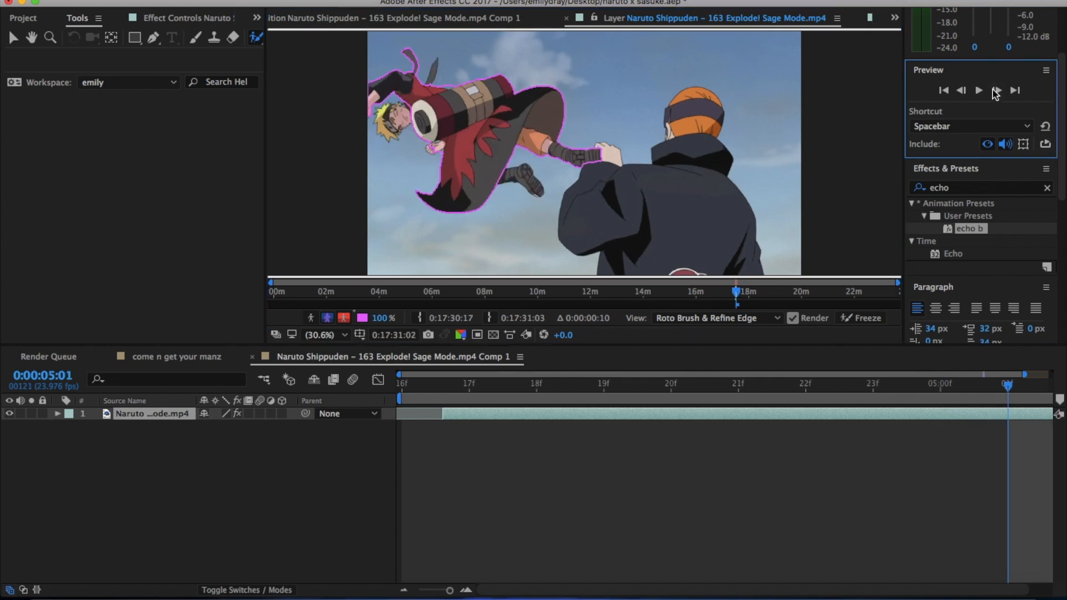
{"action": "left_click_drag", "start_coordinate": [438, 66], "coordinate": [432, 81]}
{"action": "mouse_move", "coordinate": [403, 116]}
{"action": "left_mouse_down"}
{"action": "mouse_move", "coordinate": [391, 111]}
{"action": "mouse_move", "coordinate": [387, 132]}
{"action": "left_mouse_up"}
{"action": "left_click_drag", "start_coordinate": [504, 175], "coordinate": [536, 188]}
{"action": "left_click", "coordinate": [997, 90]}
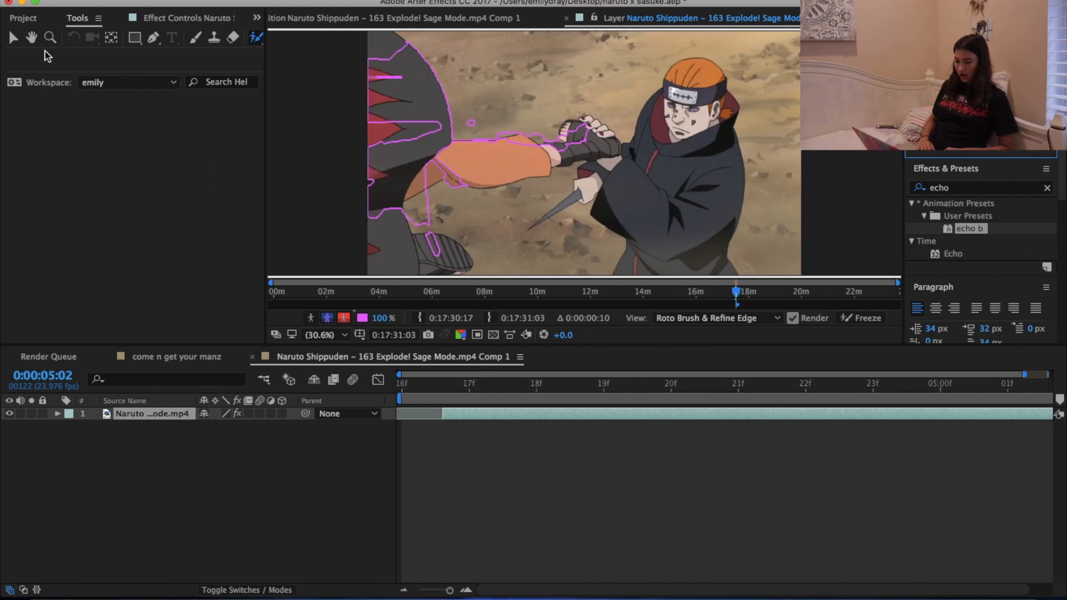
- Return to the pre-comp's composition view with the Selection tool and shift the rotoscoped clip earlier to cover 0:00:04:16
{"action": "left_click", "coordinate": [13, 37]}
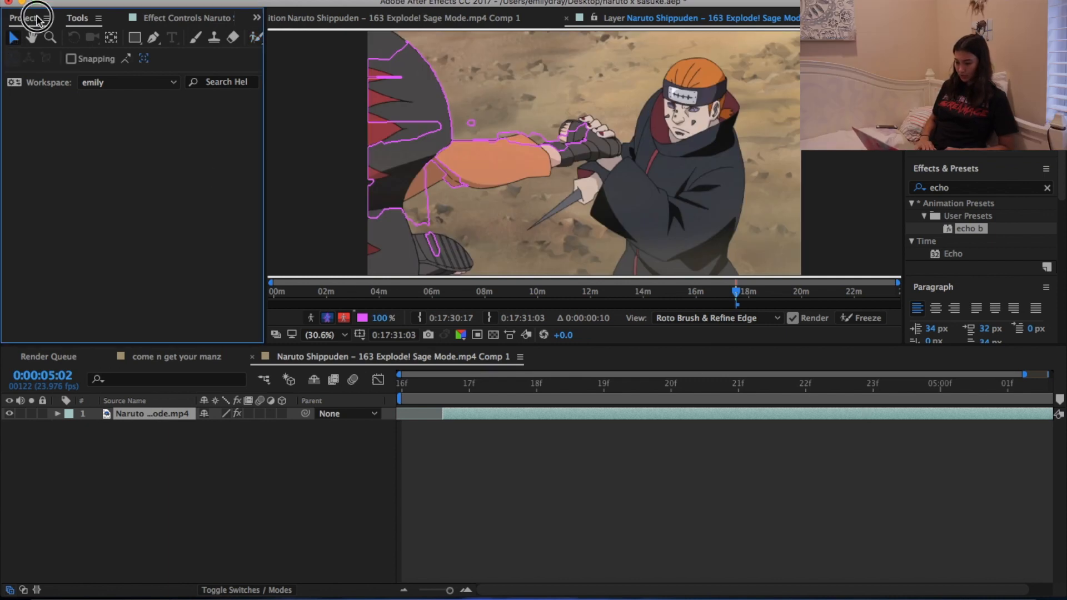
{"action": "left_click", "coordinate": [37, 19]}
{"action": "left_click", "coordinate": [411, 18]}
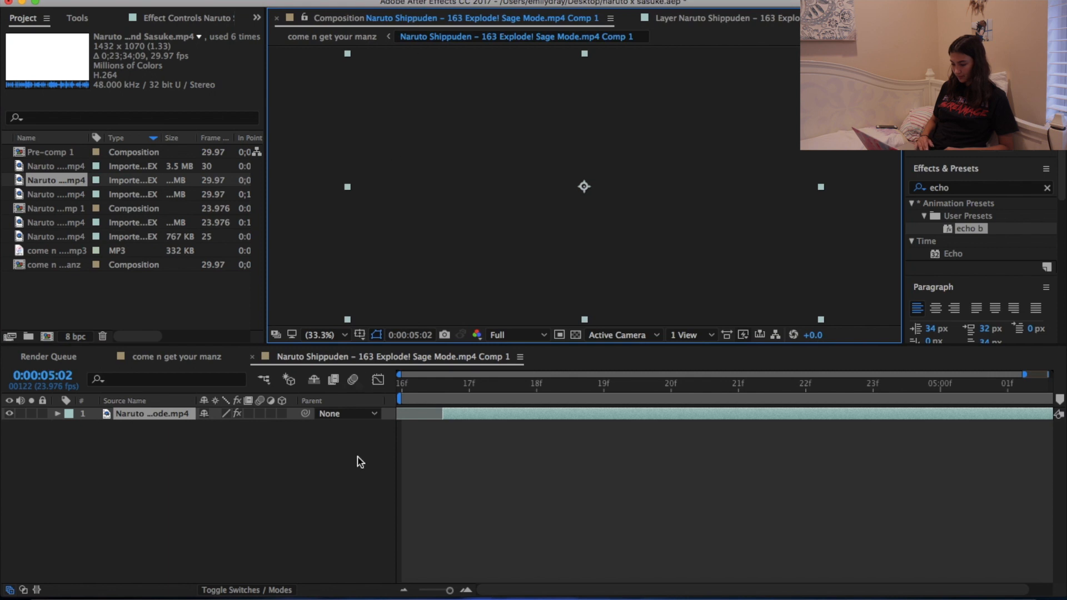
{"action": "left_click", "coordinate": [425, 383]}
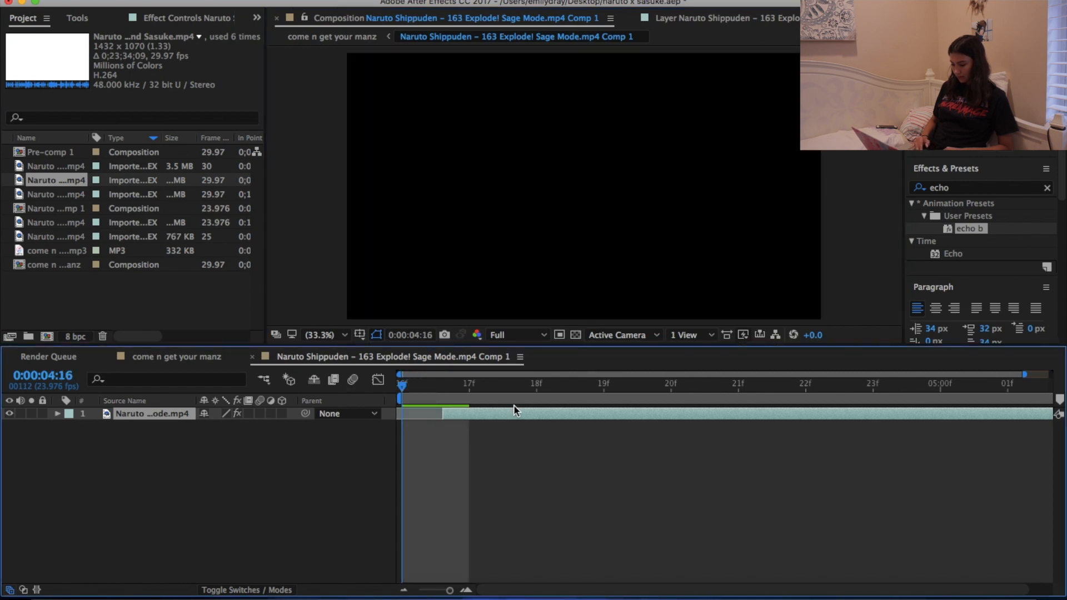
{"action": "left_click_drag", "start_coordinate": [499, 414], "coordinate": [471, 414]}
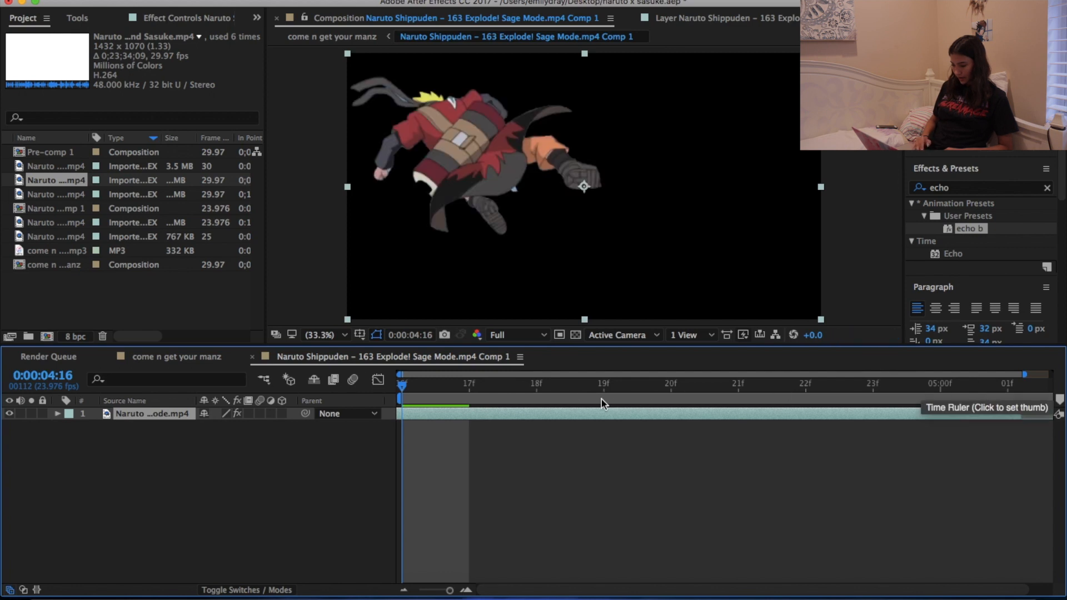
- In the come n get your manz composition, keyframe the rotoscoped pre-comp's Position at 0;00;04;21 and set the preview resolution to Half
{"action": "left_click", "coordinate": [176, 357]}
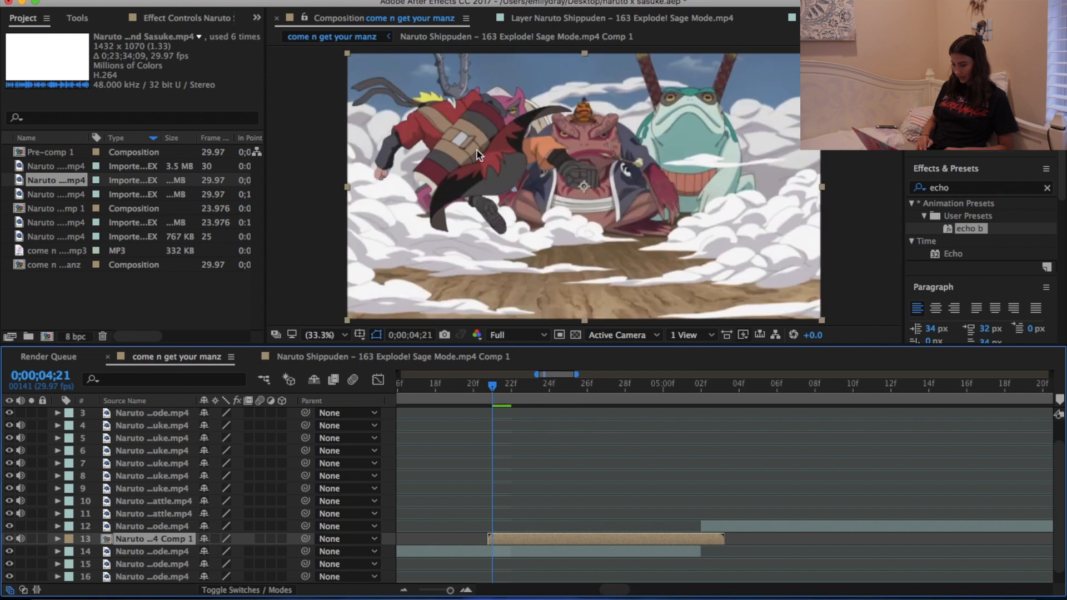
{"action": "left_click_drag", "start_coordinate": [490, 396], "coordinate": [493, 389]}
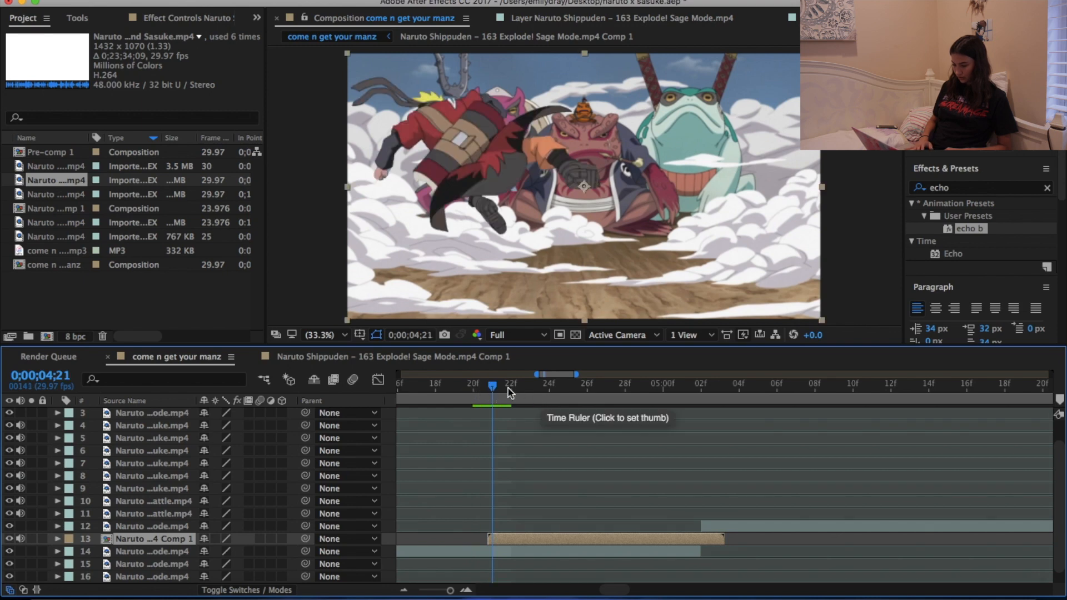
{"action": "left_click", "coordinate": [96, 550]}
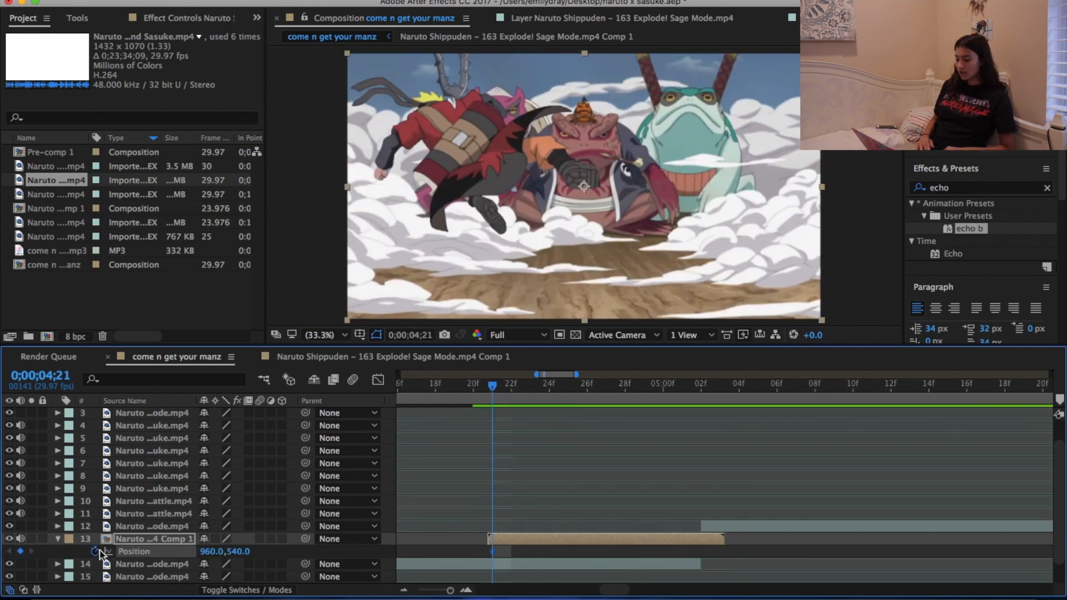
{"action": "left_click_drag", "start_coordinate": [535, 374], "coordinate": [531, 365]}
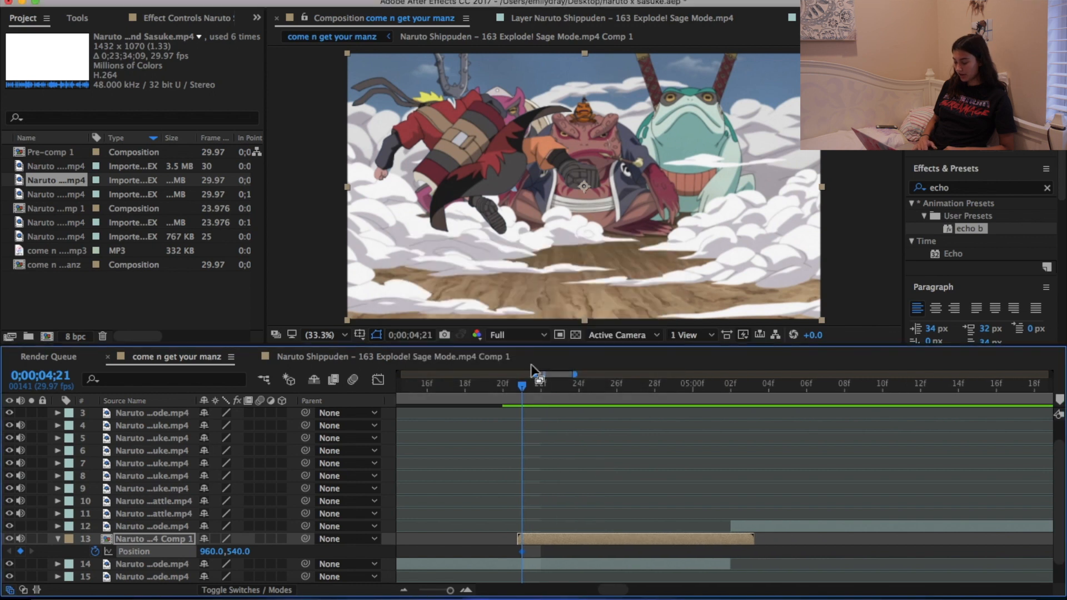
{"action": "left_click", "coordinate": [513, 338]}
{"action": "left_click", "coordinate": [522, 349]}
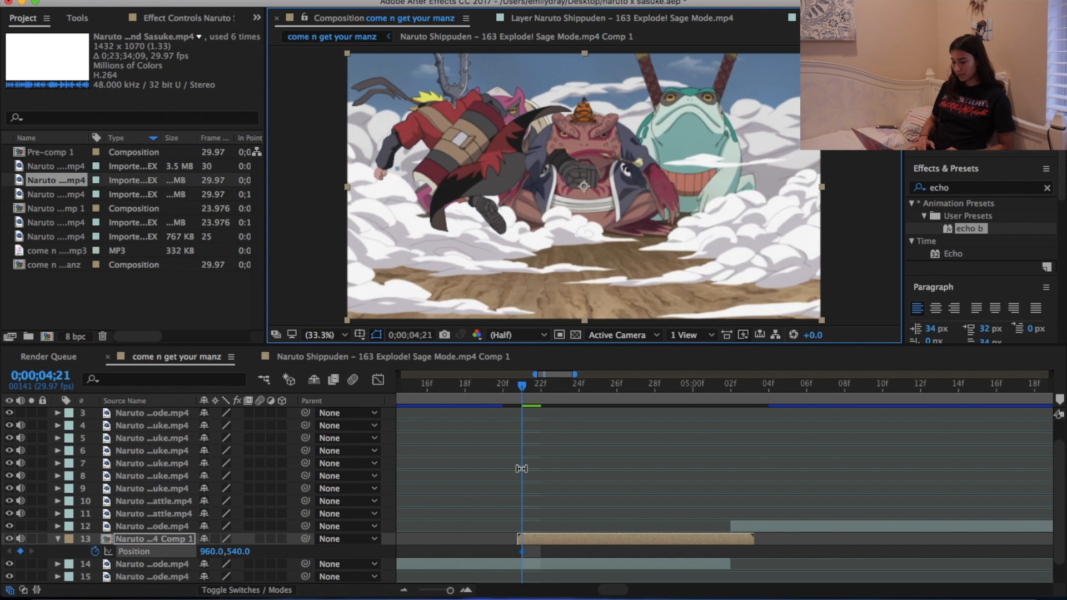
- Move the Position keyframe to 0;00;04;28 and place the figure off-screen at about -78, -15 at 0;00;04;21
{"action": "scroll", "coordinate": [522, 469], "scroll_direction": "down", "scroll_amount": 1}
{"action": "scroll", "coordinate": [522, 469], "scroll_direction": "right", "scroll_amount": 2}
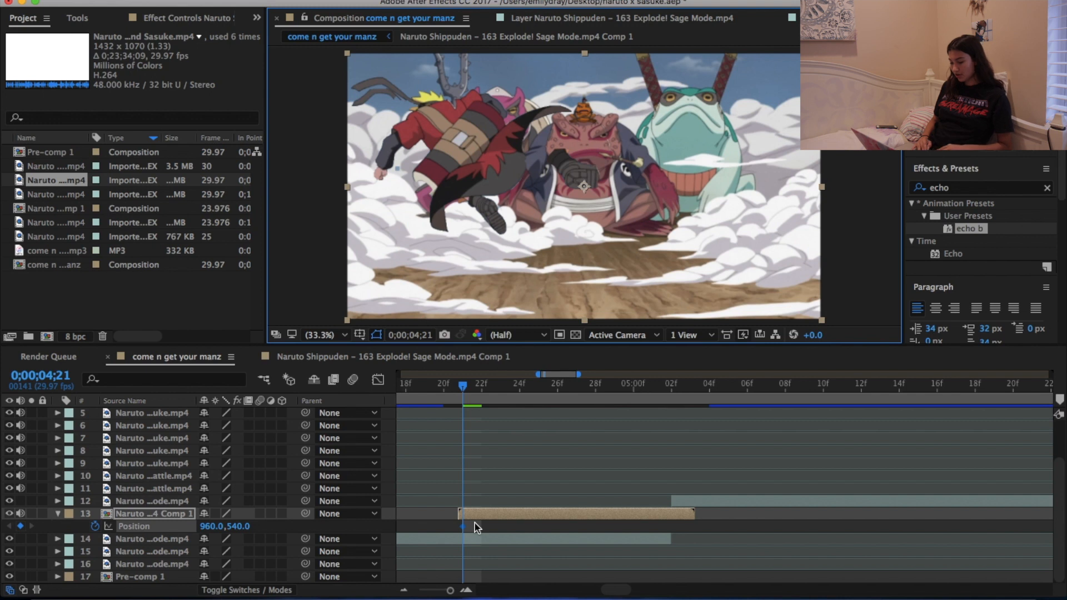
{"action": "left_click", "coordinate": [466, 388]}
{"action": "left_click_drag", "start_coordinate": [472, 527], "coordinate": [603, 529]}
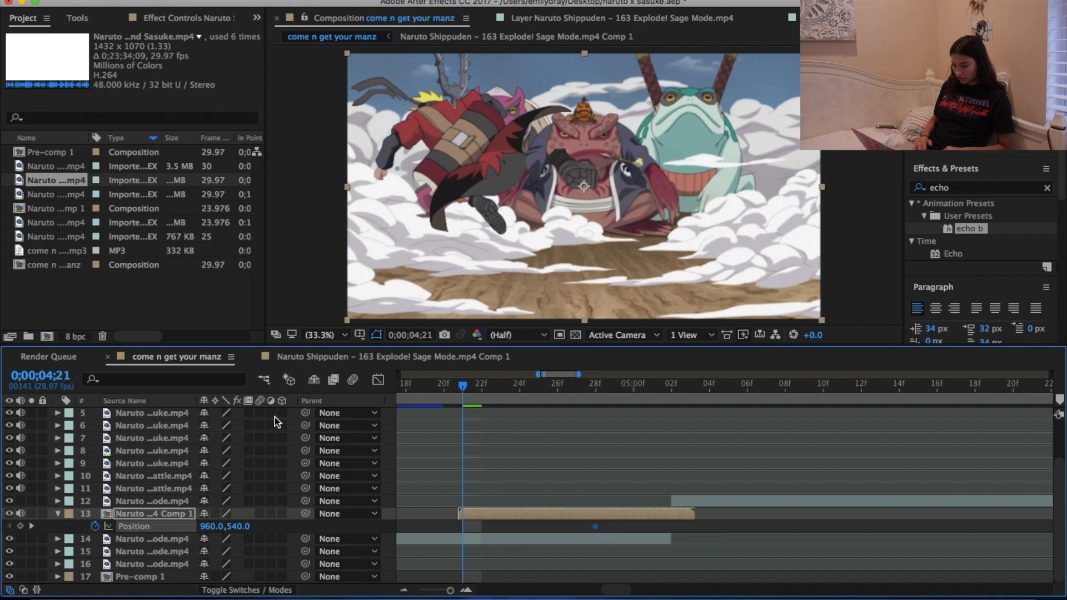
{"action": "left_click_drag", "start_coordinate": [239, 526], "coordinate": [148, 526]}
{"action": "left_click_drag", "start_coordinate": [583, 150], "coordinate": [338, 60]}
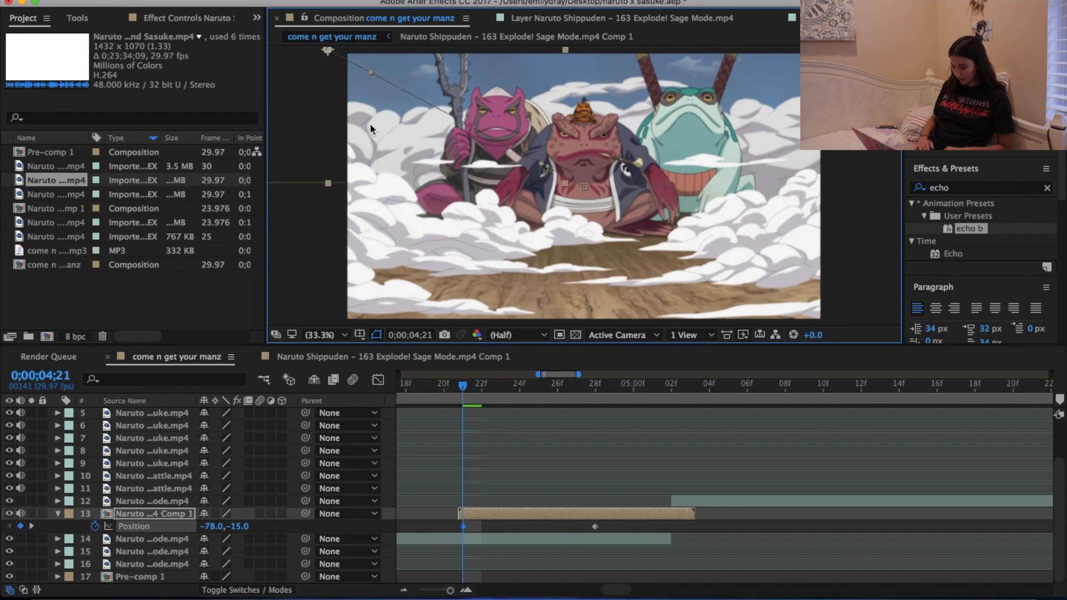
- Ease both Position keyframes, enable motion blur for the pre-comp, and reshape the speed graph to start fast and slow down
{"action": "left_click_drag", "start_coordinate": [451, 518], "coordinate": [639, 535]}
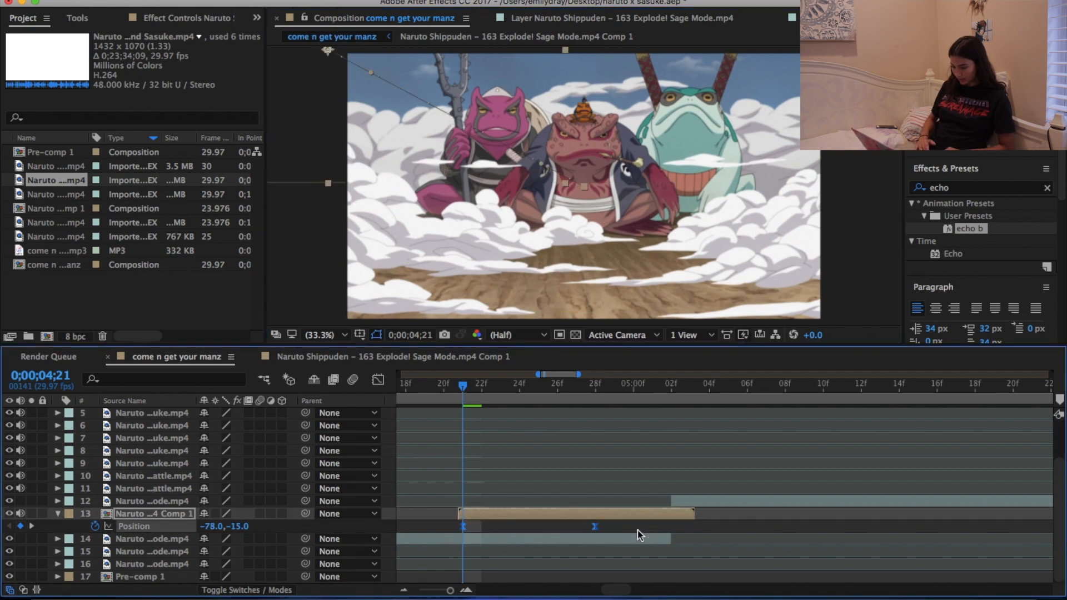
{"action": "left_click", "coordinate": [378, 379]}
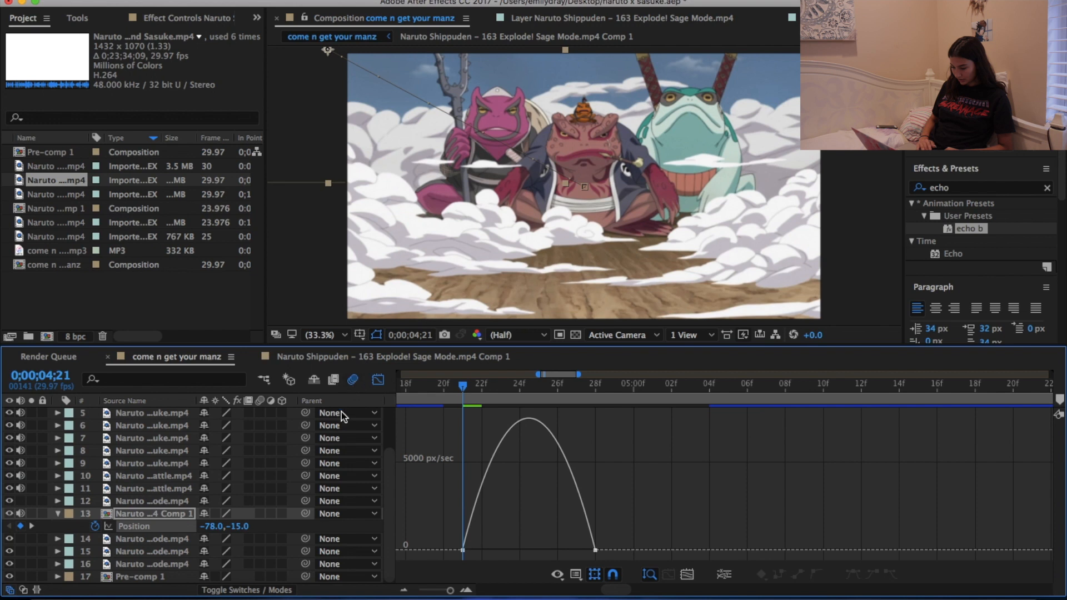
{"action": "left_click", "coordinate": [481, 550]}
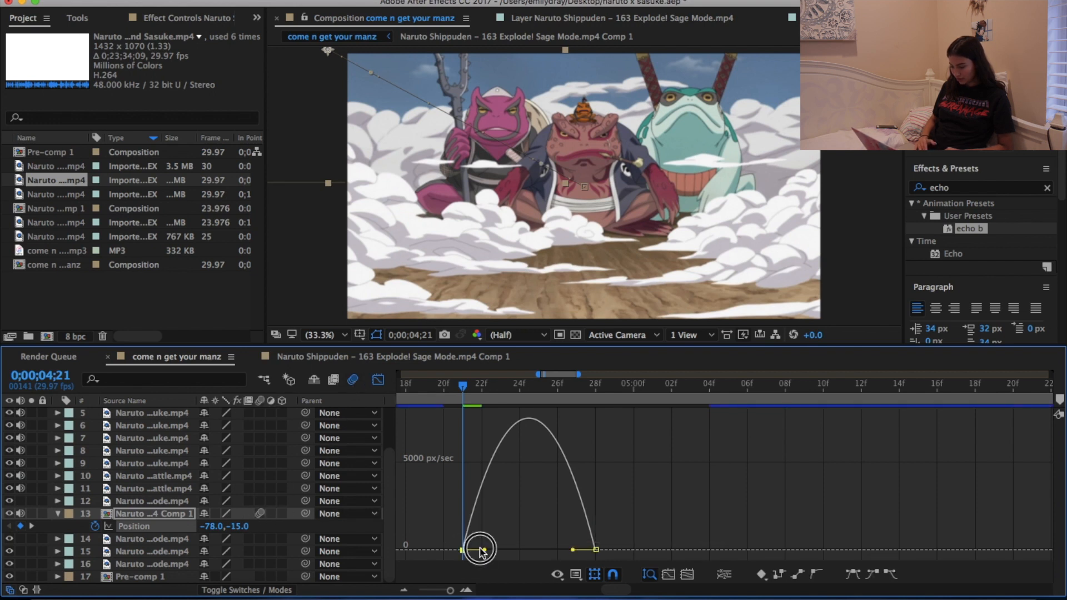
{"action": "left_click_drag", "start_coordinate": [483, 550], "coordinate": [446, 551]}
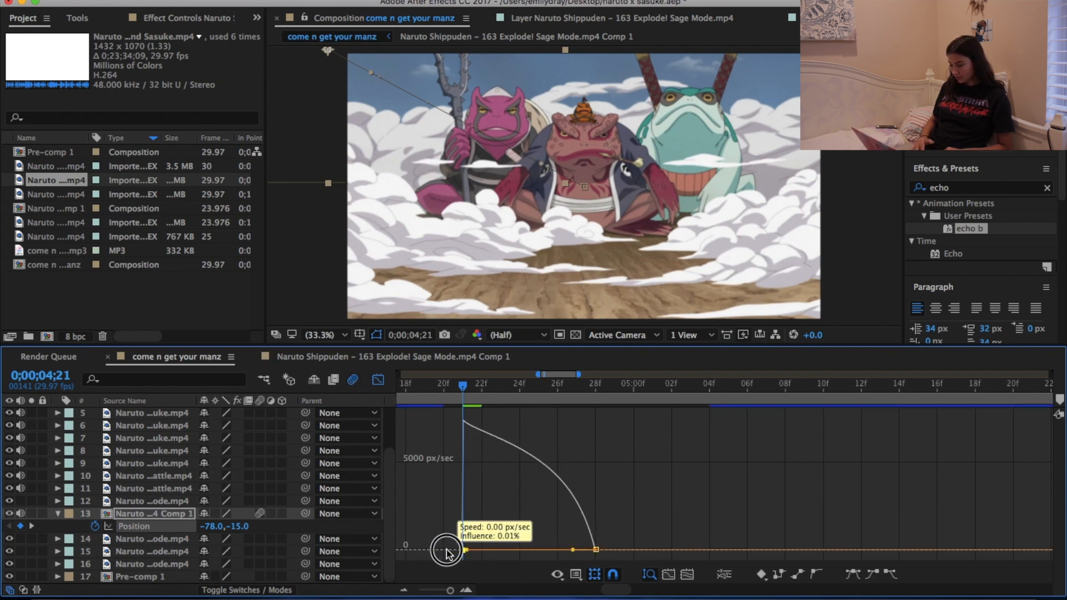
{"action": "left_click_drag", "start_coordinate": [573, 551], "coordinate": [529, 550]}
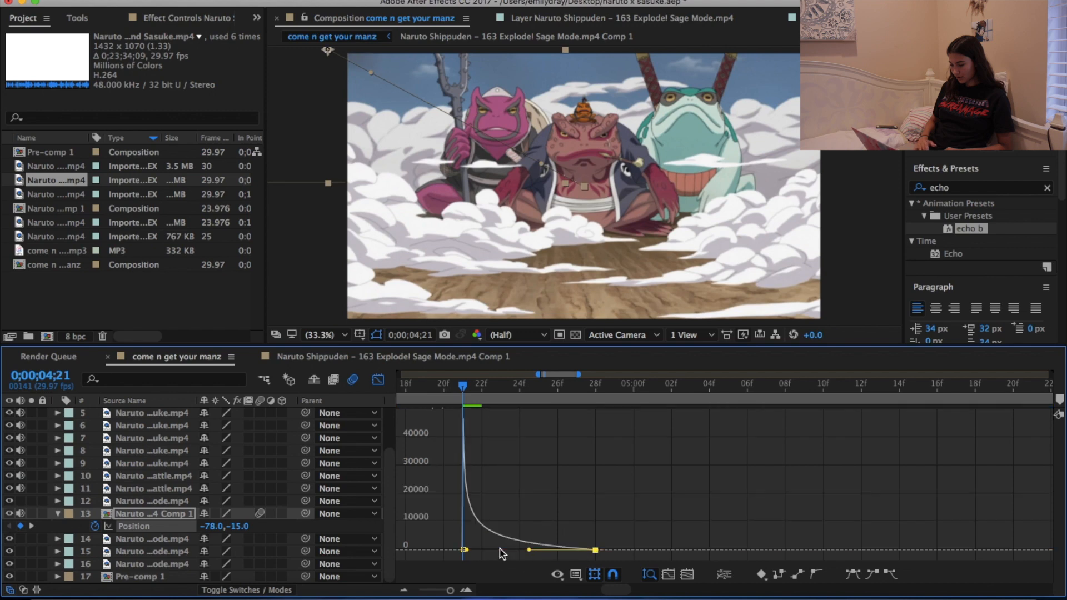
{"action": "left_click", "coordinate": [377, 380]}
{"action": "key", "text": "space"}
- Slide the animated pre-comp to start at about 0;00;04;25 and split it at 0;00;05;02
{"action": "left_click_drag", "start_coordinate": [462, 386], "coordinate": [590, 404]}
{"action": "left_click_drag", "start_coordinate": [615, 513], "coordinate": [715, 496]}
{"action": "left_click", "coordinate": [538, 386]}
{"action": "left_click_drag", "start_coordinate": [538, 387], "coordinate": [670, 392]}
{"action": "key", "text": "super+shift+d"}
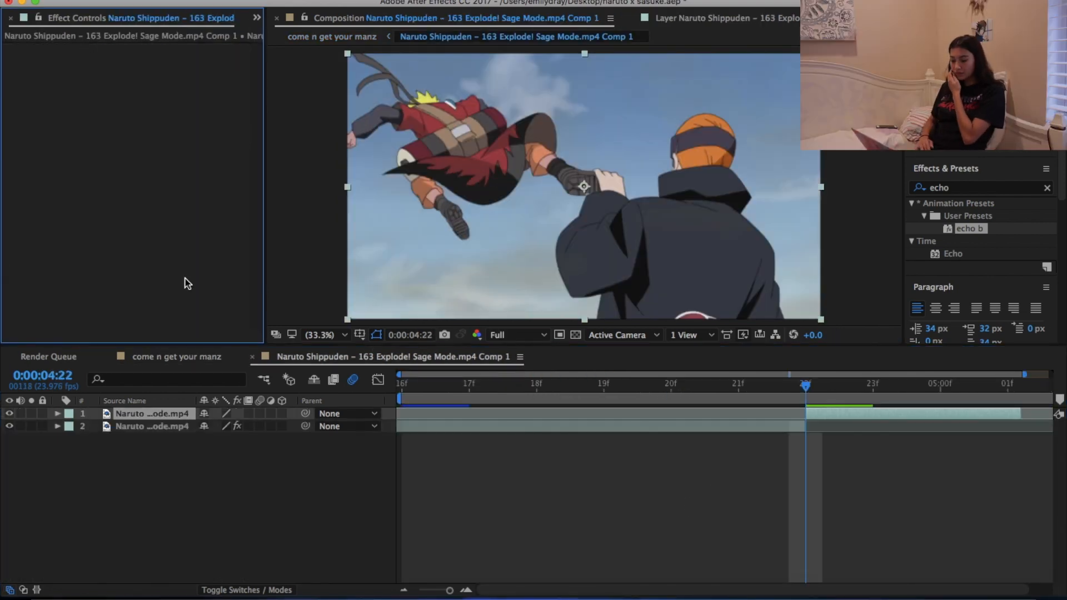
- Place the second part of the split pre-comp below the first and slide the following clip later
{"action": "left_click", "coordinate": [186, 360]}
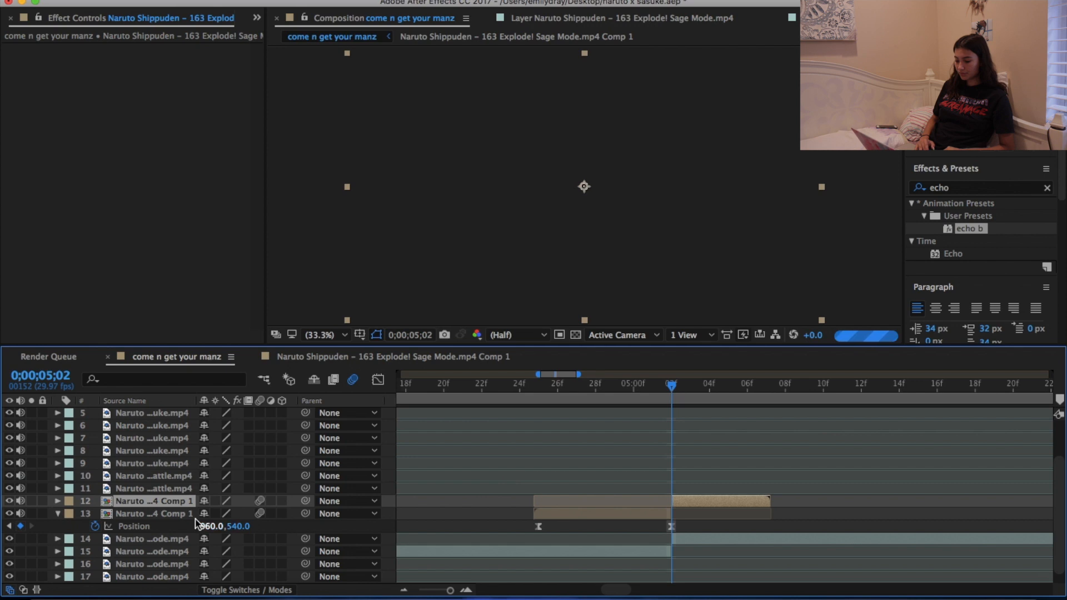
{"action": "left_click_drag", "start_coordinate": [165, 502], "coordinate": [164, 520]}
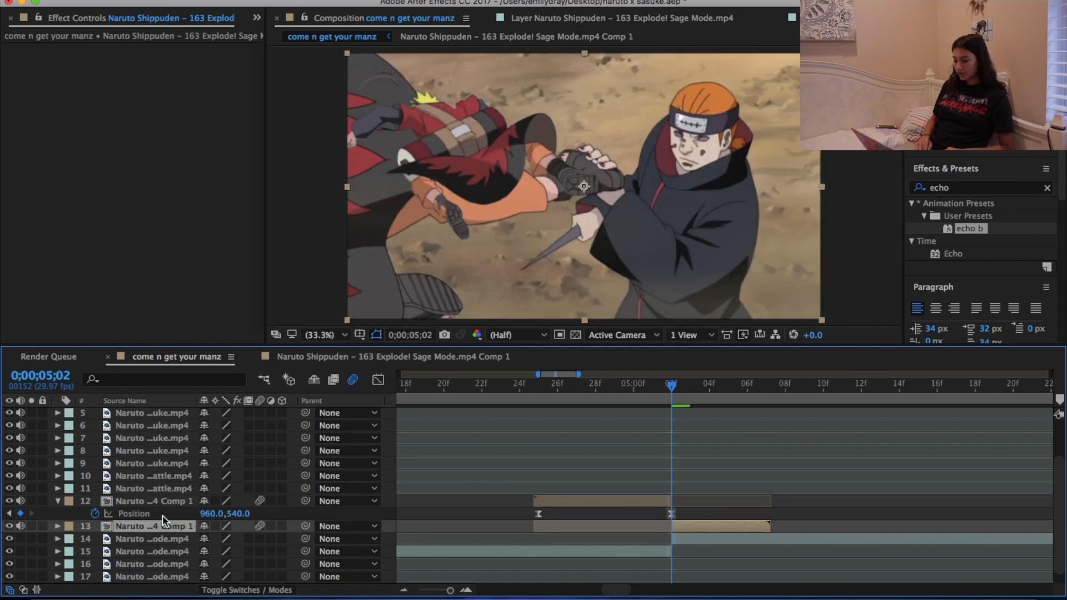
{"action": "left_click_drag", "start_coordinate": [689, 539], "coordinate": [721, 525]}
{"action": "left_click", "coordinate": [534, 393]}
{"action": "key", "text": "space"}
- Fine-tune the transition so the second pre-comp part starts at 0;00;05;01 and the following clip at 0;00;05;06
{"action": "left_click_drag", "start_coordinate": [534, 392], "coordinate": [736, 392]}
{"action": "left_click", "coordinate": [667, 393]}
{"action": "scroll", "coordinate": [665, 400], "scroll_direction": "up", "scroll_amount": 3}
{"action": "scroll", "coordinate": [634, 392], "scroll_direction": "right", "scroll_amount": 2}
{"action": "scroll", "coordinate": [631, 398], "scroll_direction": "right", "scroll_amount": 3}
{"action": "left_click_drag", "start_coordinate": [634, 392], "coordinate": [611, 390]}
{"action": "mouse_move", "coordinate": [689, 564]}
{"action": "left_mouse_down"}
{"action": "mouse_move", "coordinate": [633, 565]}
{"action": "mouse_move", "coordinate": [683, 562]}
{"action": "left_mouse_up"}
{"action": "left_click", "coordinate": [630, 389]}
{"action": "left_click", "coordinate": [429, 387]}
{"action": "key", "text": "k"}
- Move the first Position keyframe of the upper pre-comp part to 0;00;04;28
{"action": "left_click", "coordinate": [447, 532]}
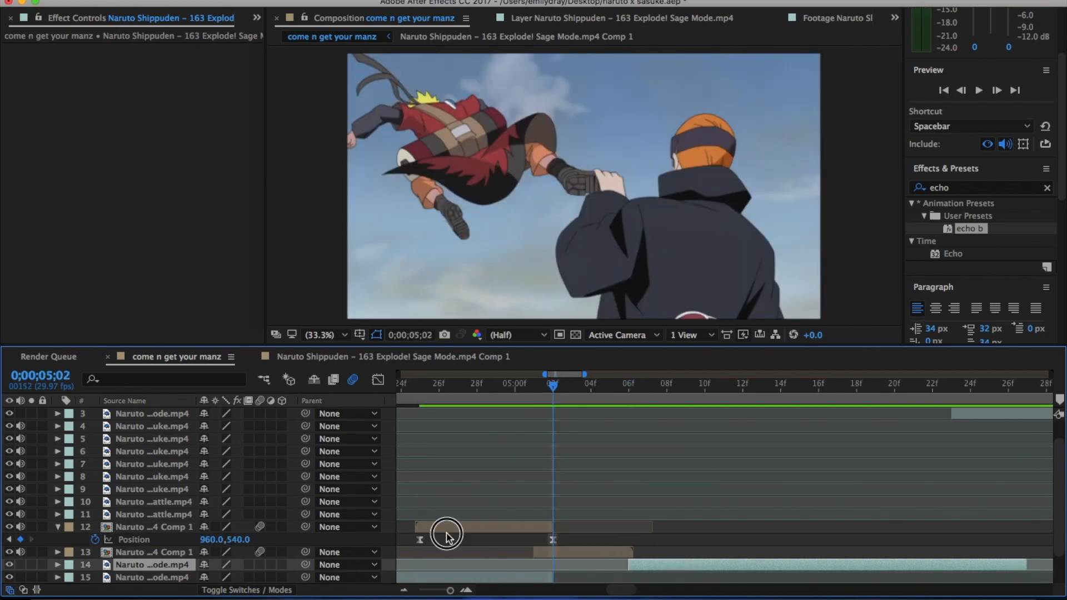
{"action": "scroll", "coordinate": [424, 539], "scroll_direction": "left", "scroll_amount": 2}
{"action": "left_click", "coordinate": [487, 388]}
{"action": "left_click_drag", "start_coordinate": [487, 388], "coordinate": [483, 435]}
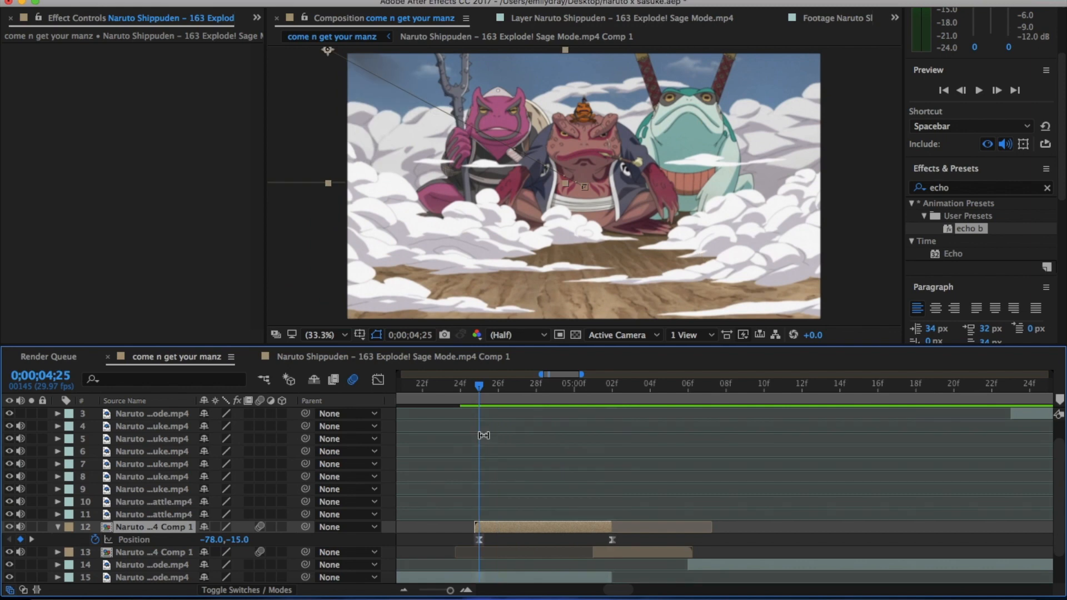
{"action": "key", "text": "u"}
{"action": "key", "text": "u"}
{"action": "scroll", "coordinate": [500, 482], "scroll_direction": "down", "scroll_amount": 3}
{"action": "scroll", "coordinate": [500, 482], "scroll_direction": "right", "scroll_amount": 2}
{"action": "left_click_drag", "start_coordinate": [450, 502], "coordinate": [510, 501]}
- Trim the start of the upper pre-comp part to 0;00;04;28 and preview the transition
{"action": "key", "text": "space"}
{"action": "key", "text": "space"}
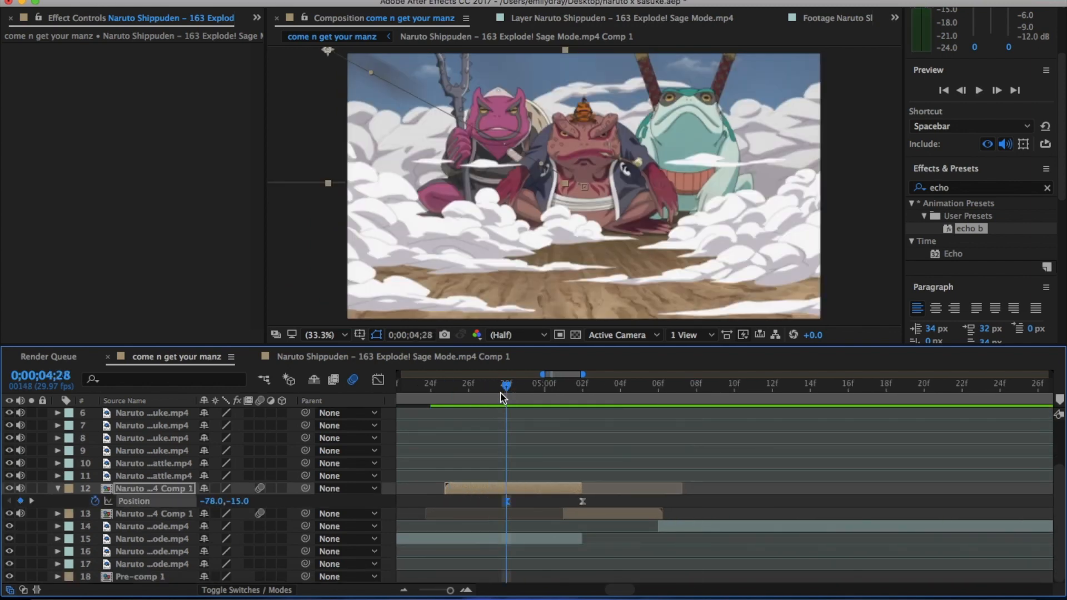
{"action": "key", "text": "u"}
{"action": "key", "text": "space"}
{"action": "left_click", "coordinate": [508, 389]}
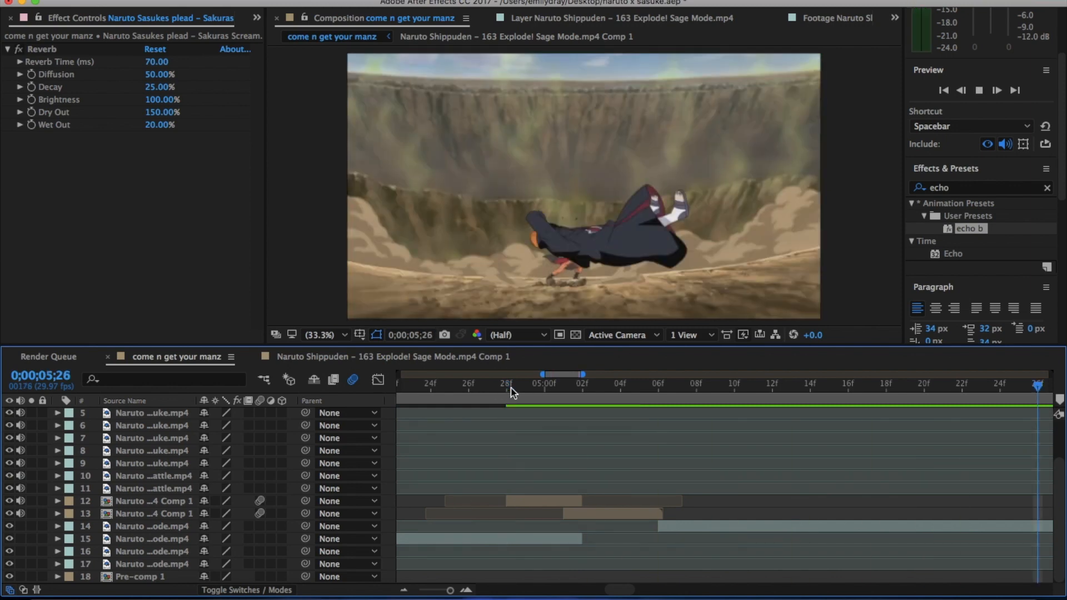
- Play the edit from the headband close-up clip at 0;00;03;14 to review the sequence of clips
{"action": "key", "text": "minus"}
{"action": "key", "text": "minus"}
{"action": "left_click_drag", "start_coordinate": [508, 388], "coordinate": [602, 393]}
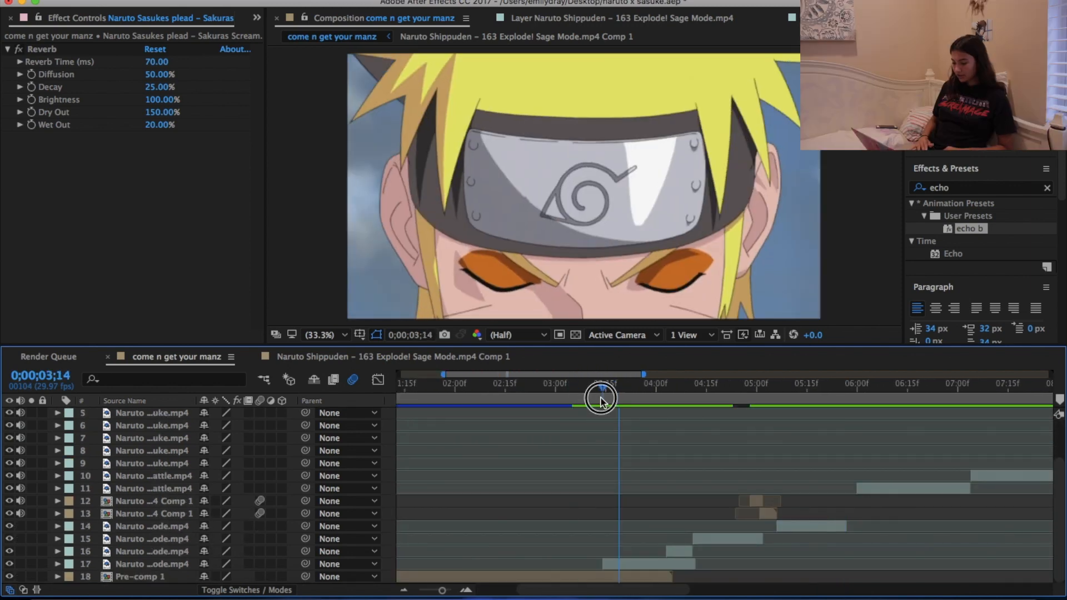
{"action": "scroll", "coordinate": [568, 564], "scroll_direction": "right", "scroll_amount": 3}
{"action": "left_click", "coordinate": [568, 564]}
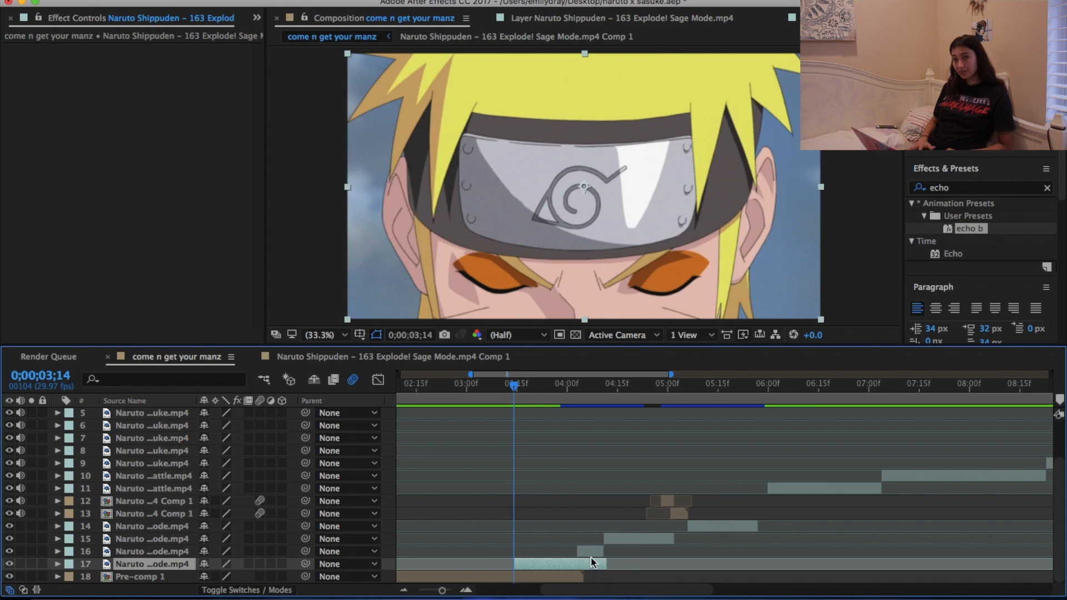
{"action": "key", "text": "space"}
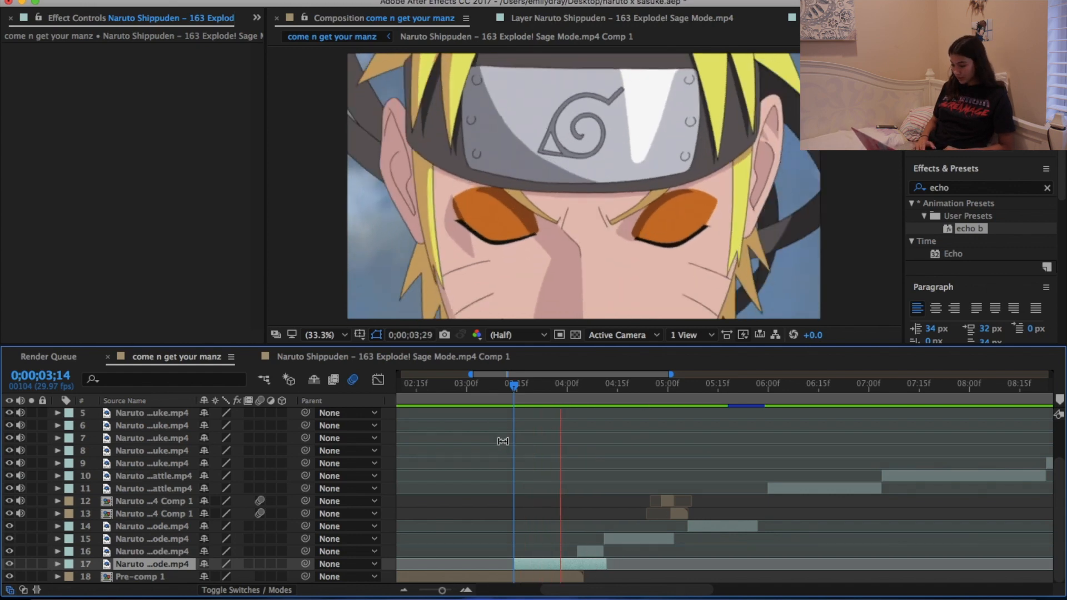
{"action": "left_click", "coordinate": [518, 380]}
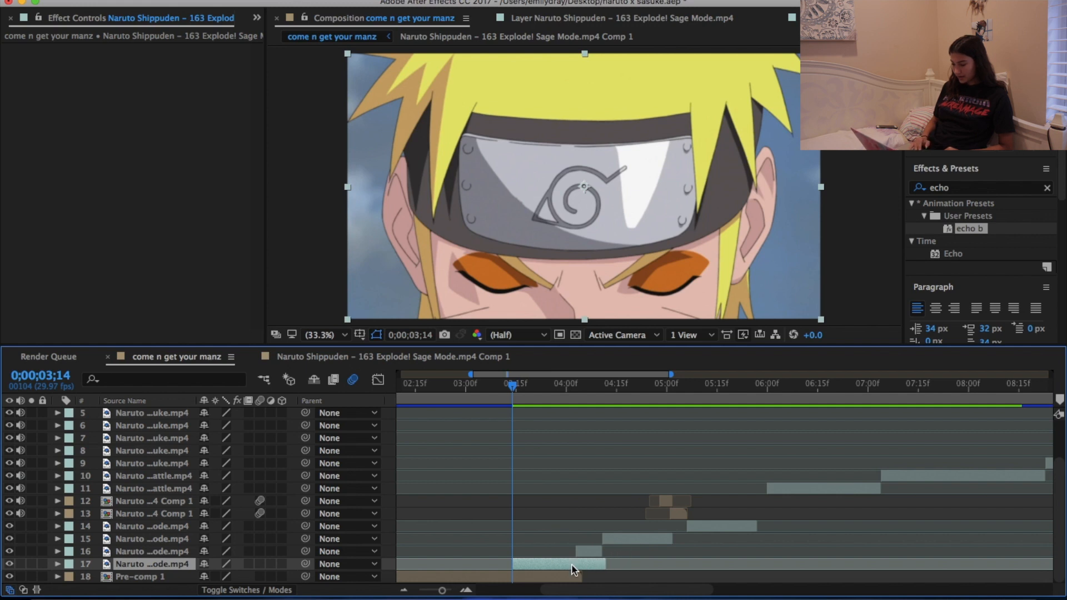
- Extend the headband close-up clip's end to about 0;00;06;20 and pre-compose it, moving all attributes without opening the new composition
{"action": "left_click_drag", "start_coordinate": [612, 565], "coordinate": [838, 542]}
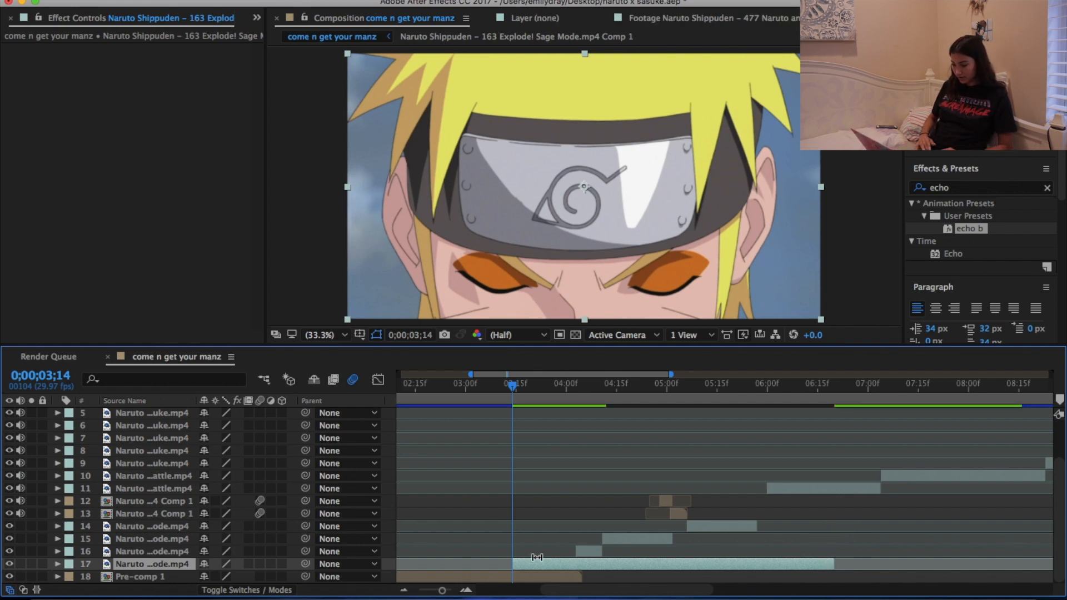
{"action": "key", "text": "super+shift+c"}
{"action": "left_click", "coordinate": [417, 262]}
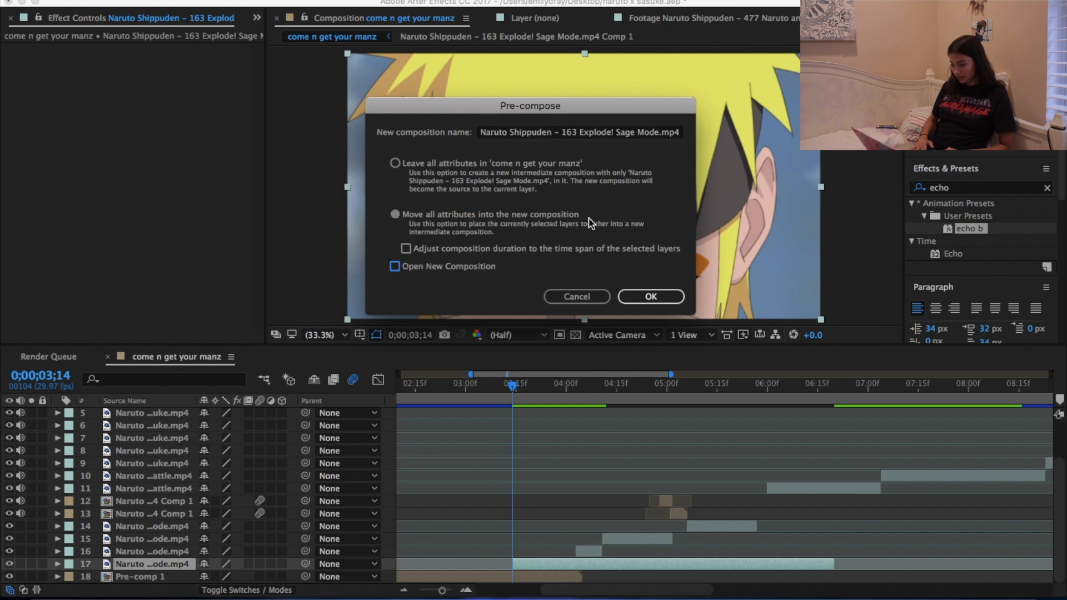
{"action": "left_click", "coordinate": [661, 294]}
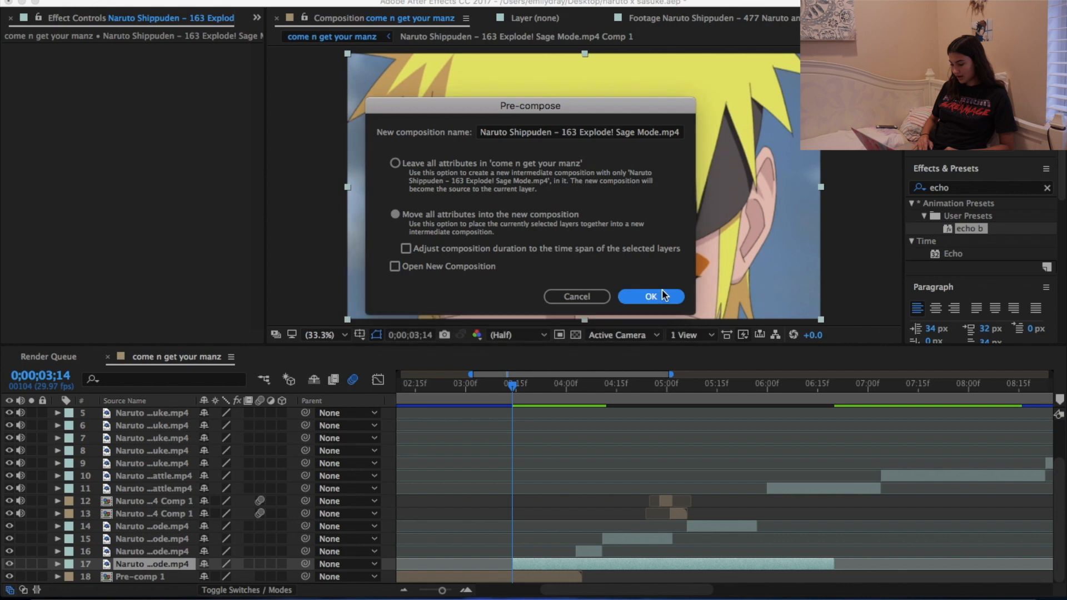
- Find Twixtor Pro in the effects library and apply it to the pre-composed headband close-up layer
{"action": "left_click_drag", "start_coordinate": [980, 184], "coordinate": [856, 178]}
{"action": "key", "text": "BackSpace"}
{"action": "type", "text": "twix"}
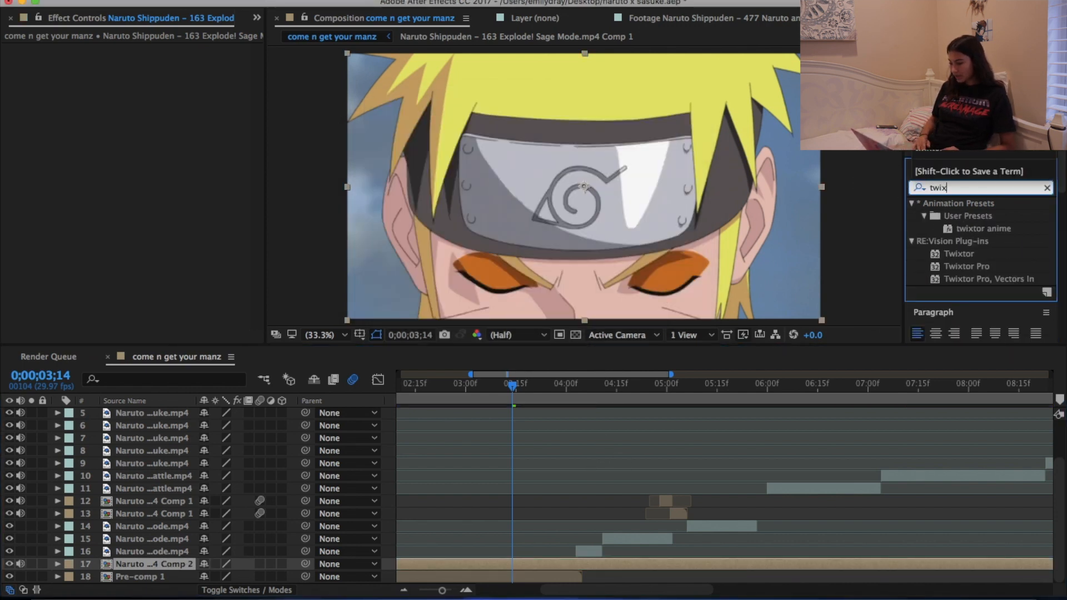
{"action": "left_click_drag", "start_coordinate": [970, 266], "coordinate": [519, 562]}
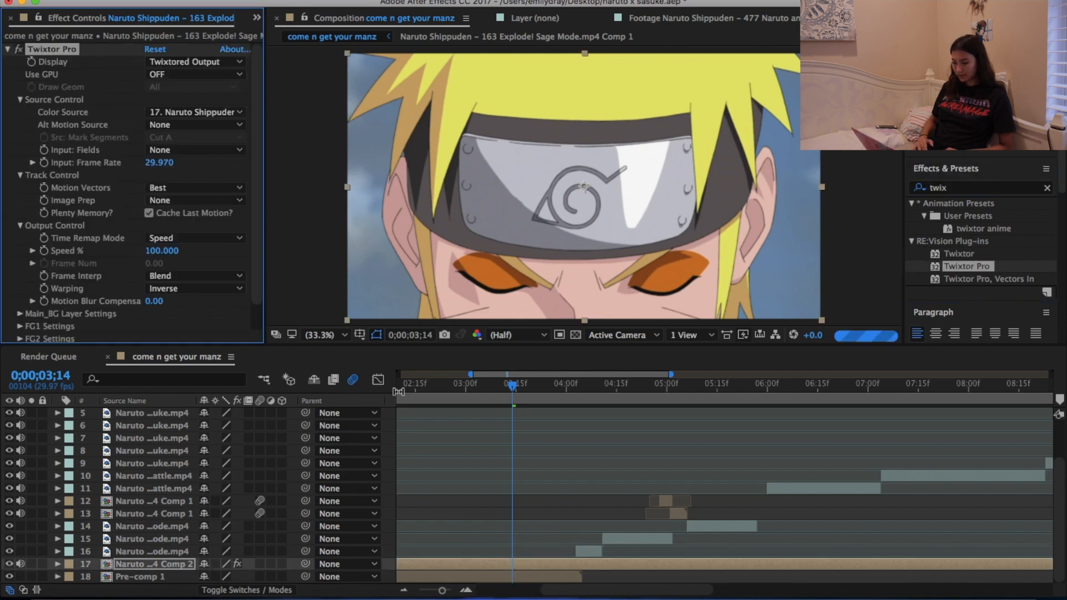
- Set Twixtor Pro's input frame rate to 8, Image Prep to Contrast/Edge Enhance and Frame Interp to Motion Weighted Blend
{"action": "left_click", "coordinate": [162, 164]}
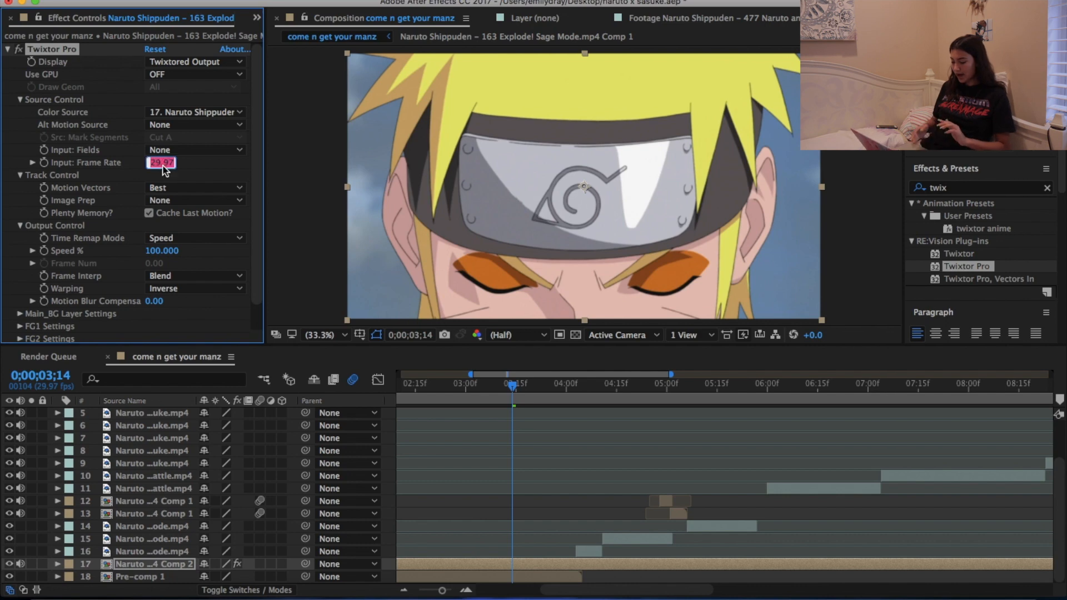
{"action": "type", "text": "8"}
{"action": "key", "text": "Return"}
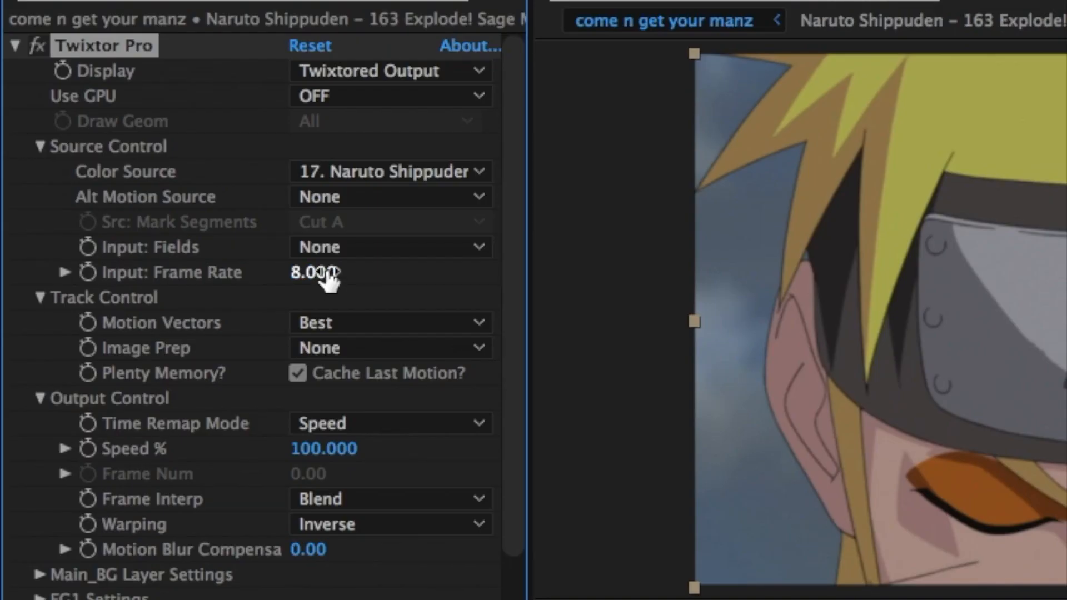
{"action": "left_click", "coordinate": [456, 351]}
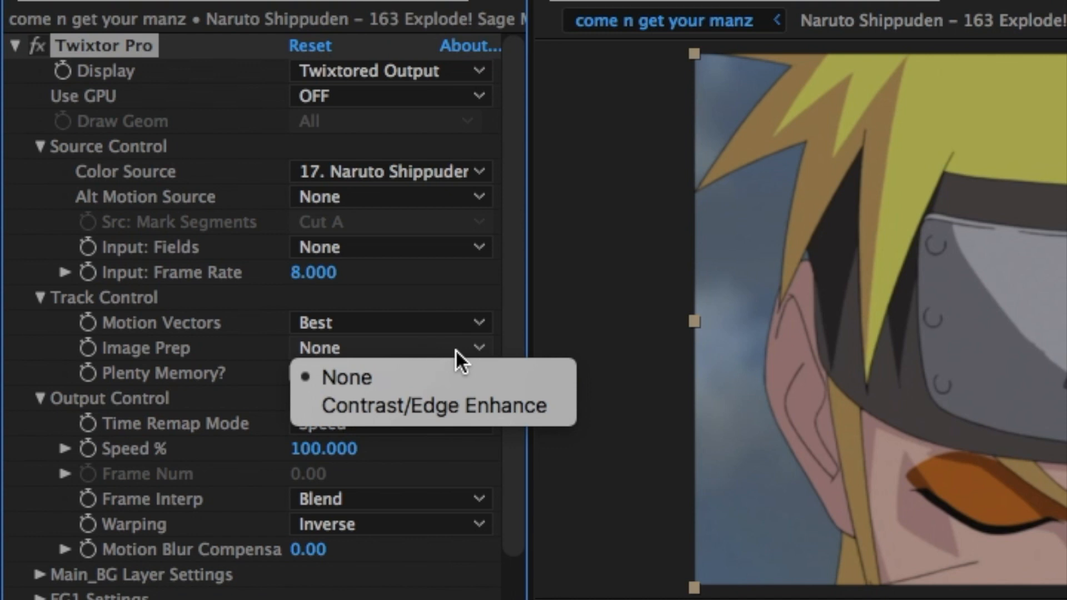
{"action": "left_click", "coordinate": [480, 406]}
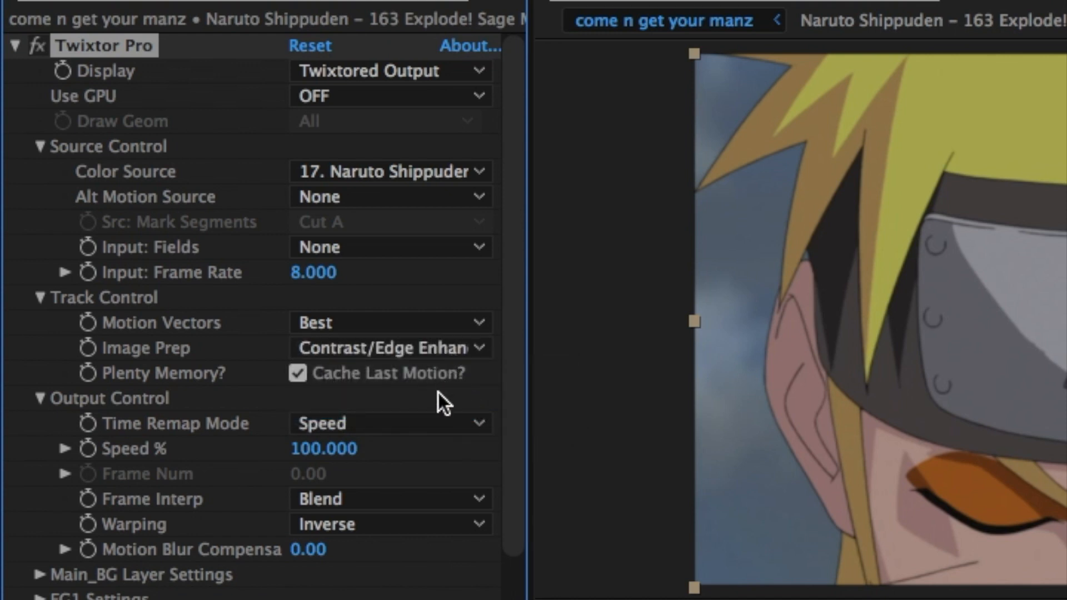
{"action": "left_click", "coordinate": [436, 499]}
{"action": "left_click", "coordinate": [453, 582]}
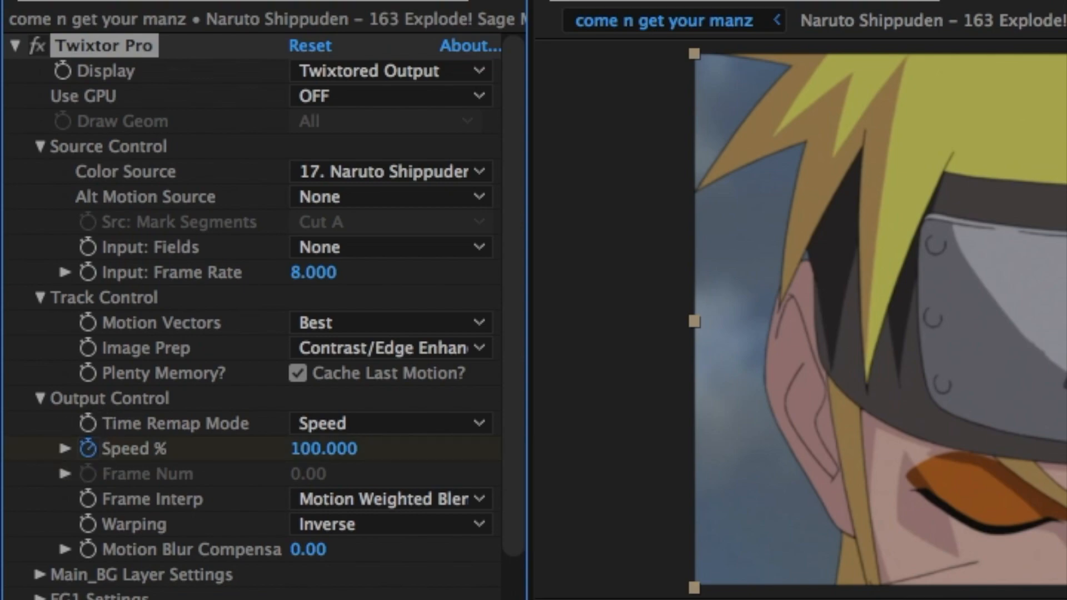
- Reveal the close-up layer's 100% Twixtor Speed keyframe and shift it one frame before 0;00;03;14
{"action": "scroll", "coordinate": [532, 432], "scroll_direction": "down", "scroll_amount": 2}
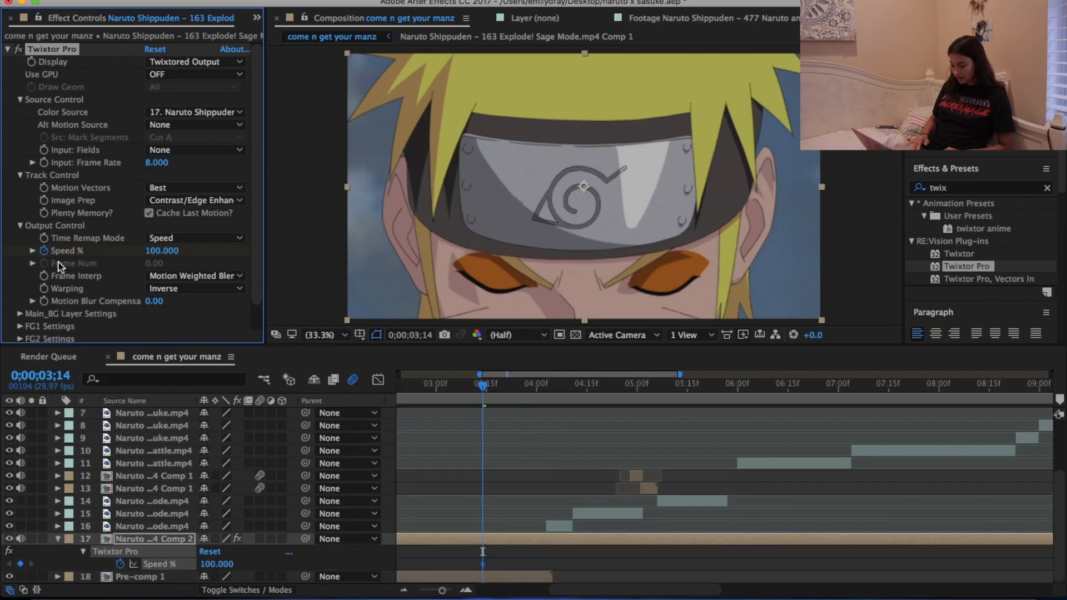
{"action": "key", "text": "u"}
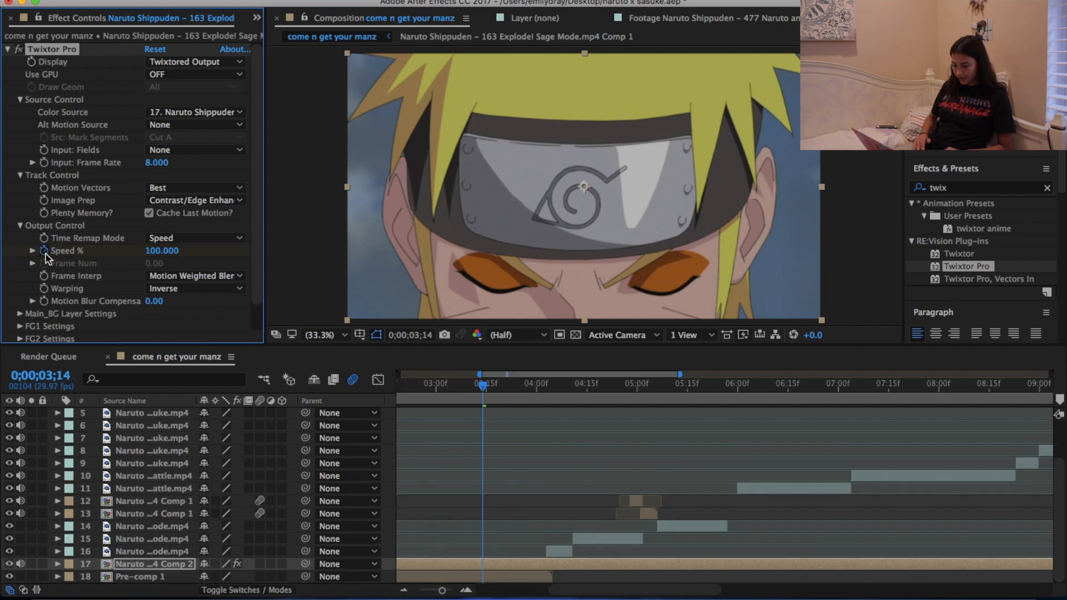
{"action": "scroll", "coordinate": [517, 493], "scroll_direction": "up", "scroll_amount": 3}
{"action": "scroll", "coordinate": [517, 494], "scroll_direction": "left", "scroll_amount": 2}
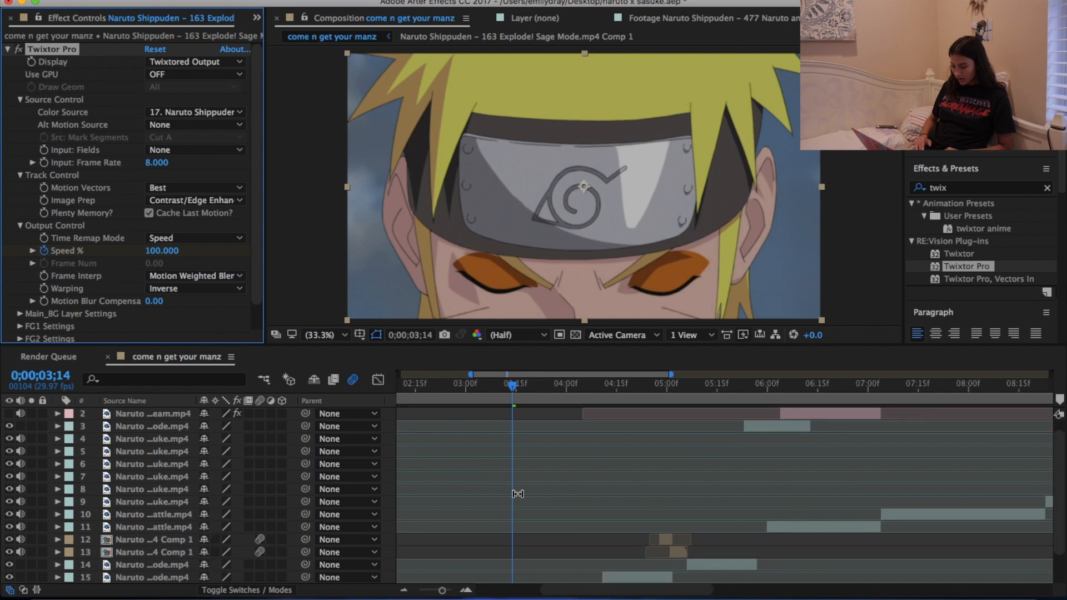
{"action": "scroll", "coordinate": [518, 494], "scroll_direction": "down", "scroll_amount": 3}
{"action": "scroll", "coordinate": [518, 494], "scroll_direction": "right", "scroll_amount": 2}
{"action": "key", "text": "u"}
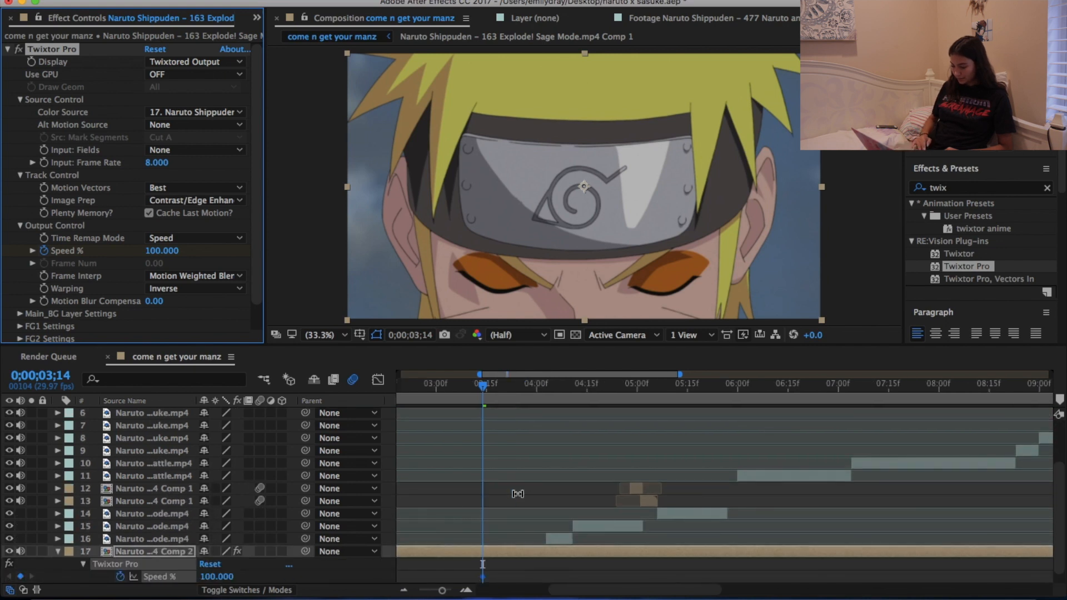
{"action": "key", "text": "="}
{"action": "scroll", "coordinate": [517, 494], "scroll_direction": "right", "scroll_amount": 1}
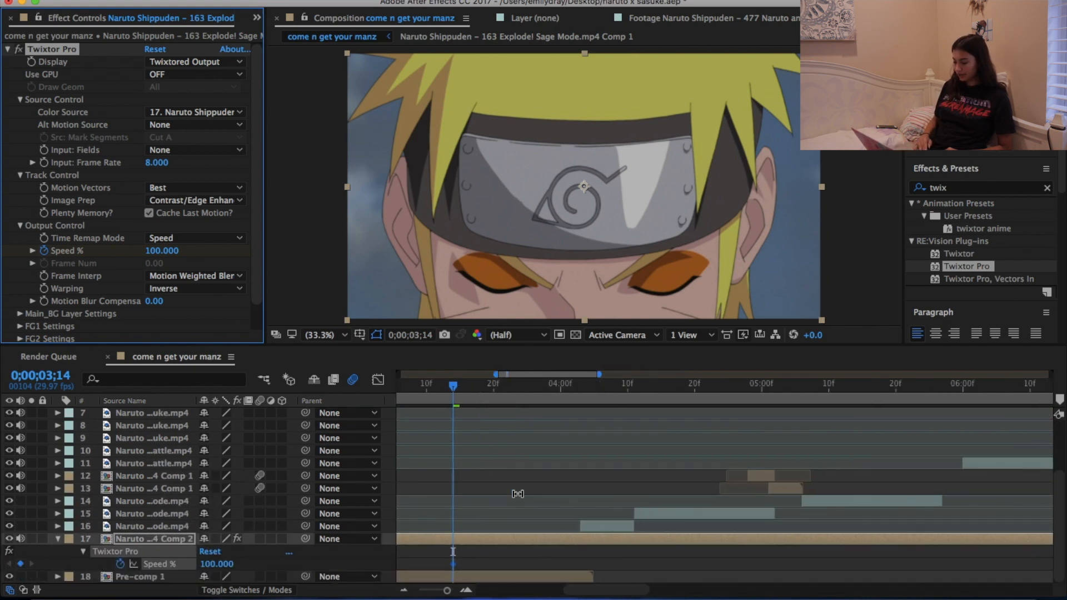
{"action": "scroll", "coordinate": [518, 493], "scroll_direction": "left", "scroll_amount": 2}
{"action": "left_click_drag", "start_coordinate": [512, 563], "coordinate": [505, 563]}
- Add a Twixtor Speed keyframe of 20% at 0;00;03;14
{"action": "left_click", "coordinate": [167, 253]}
{"action": "type", "text": "20"}
{"action": "key", "text": "Return"}
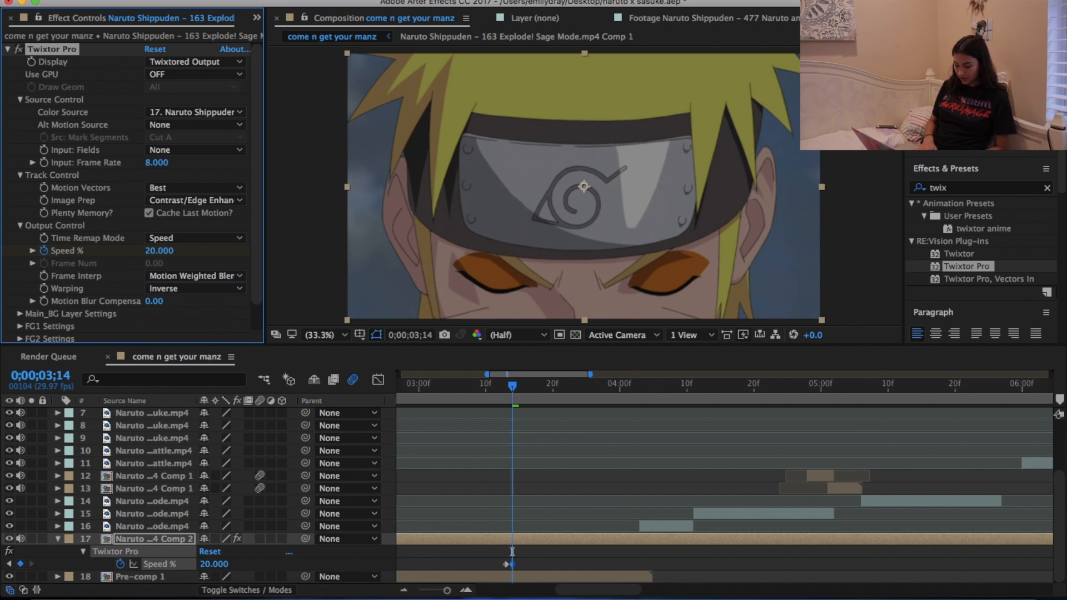
- Pre-compose the Twixtor close-up layer, moving all attributes into the new composition without opening it
{"action": "key", "text": "super+shift+c"}
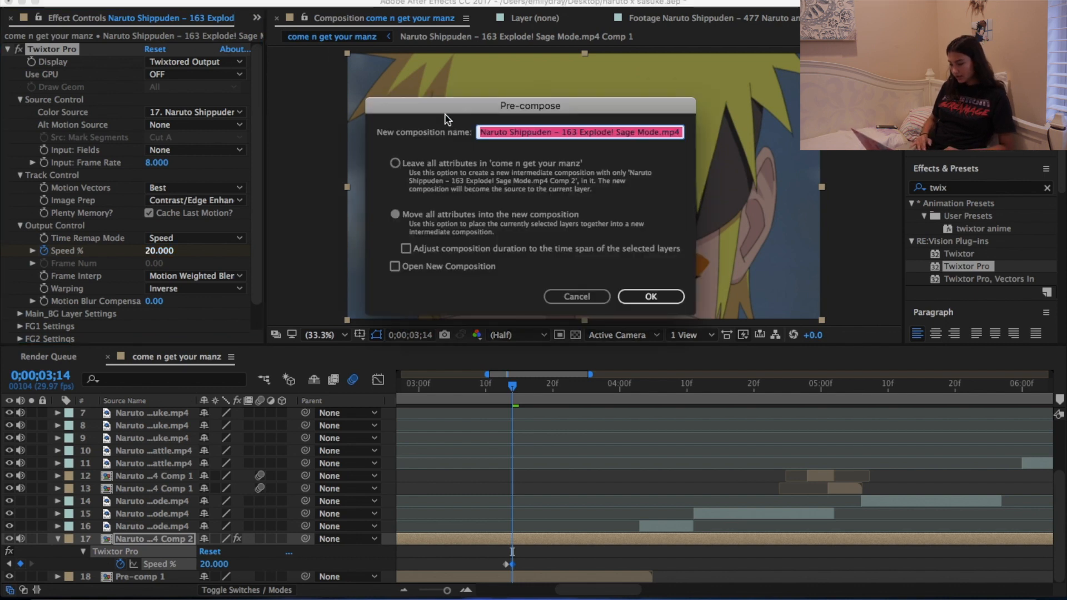
{"action": "left_click", "coordinate": [669, 296]}
{"action": "left_click", "coordinate": [967, 193]}
{"action": "left_click", "coordinate": [967, 188]}
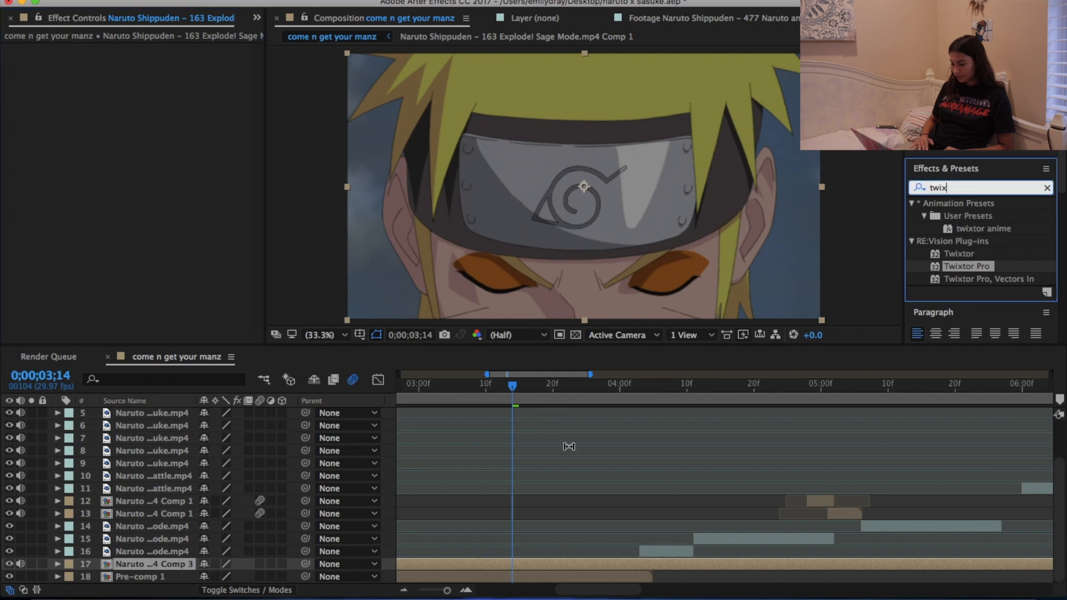
- Enable time remapping on the new close-up pre-comp and set its value to 0:01:48:17 at 0;00;03;14
{"action": "left_click", "coordinate": [529, 563]}
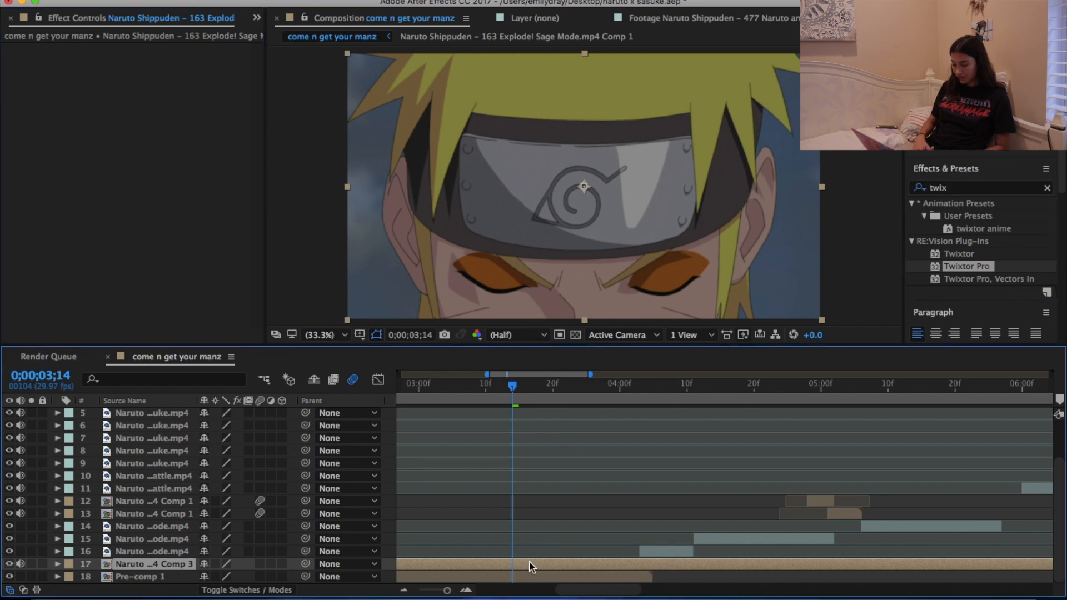
{"action": "key", "text": "F3"}
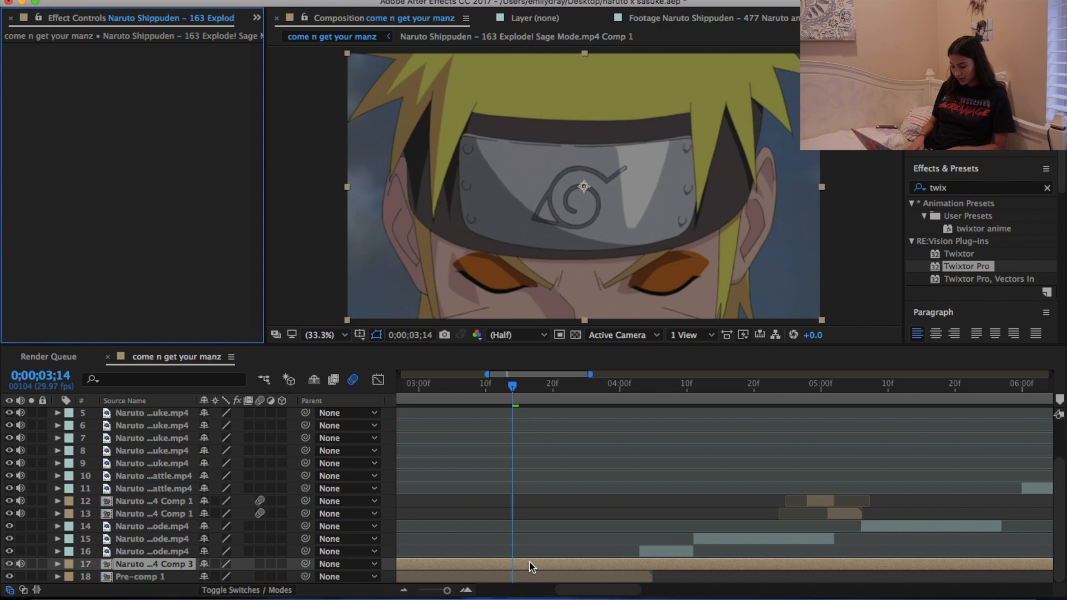
{"action": "key", "text": "super+alt+t"}
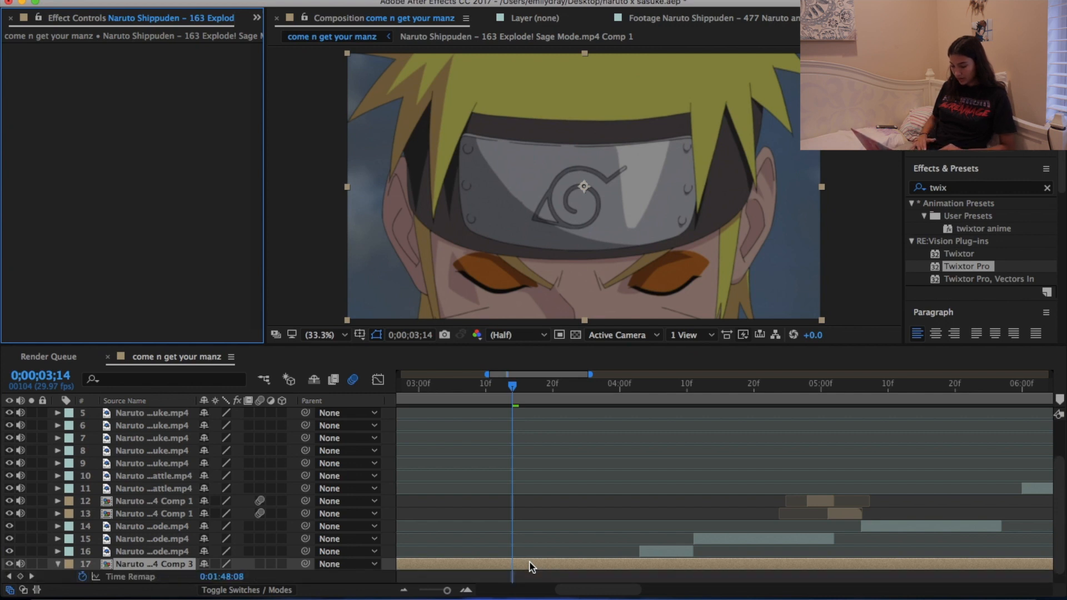
{"action": "scroll", "coordinate": [531, 565], "scroll_direction": "down", "scroll_amount": 1}
{"action": "scroll", "coordinate": [531, 565], "scroll_direction": "right", "scroll_amount": 1}
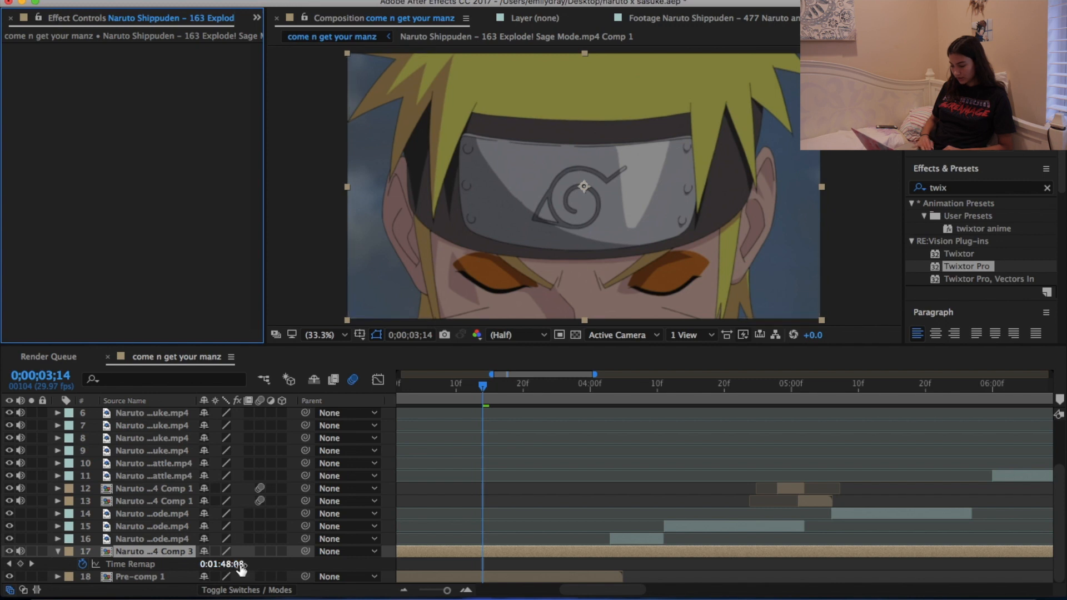
{"action": "left_click_drag", "start_coordinate": [239, 565], "coordinate": [245, 569]}
{"action": "scroll", "coordinate": [554, 507], "scroll_direction": "up", "scroll_amount": 5}
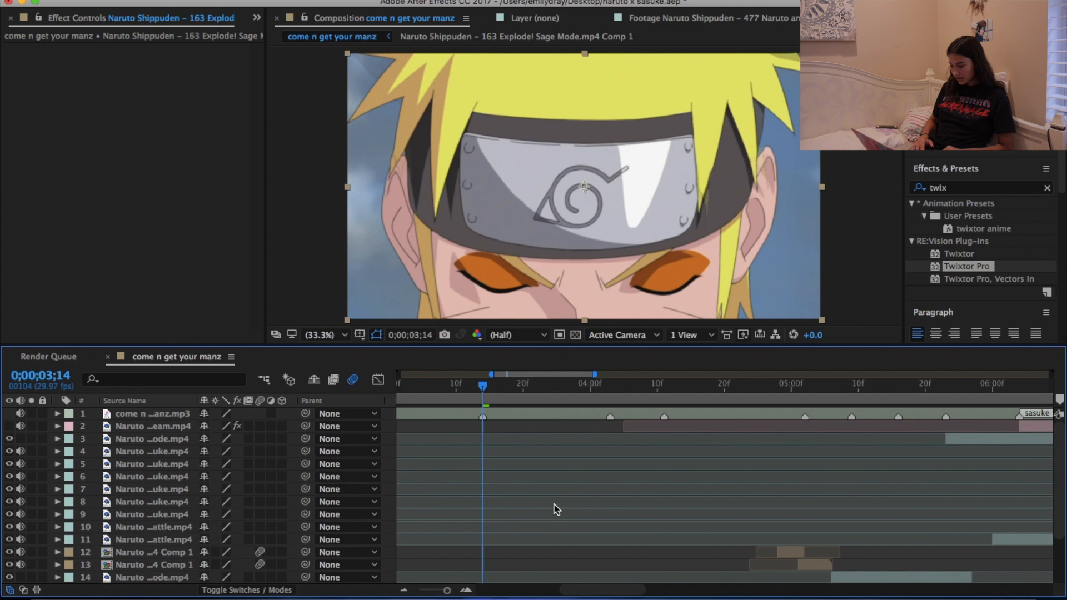
- At 0;00;04;01, set the close-up pre-comp's Time Remap value to 0:01:54:10
{"action": "left_click", "coordinate": [596, 401]}
{"action": "scroll", "coordinate": [598, 401], "scroll_direction": "down", "scroll_amount": 5}
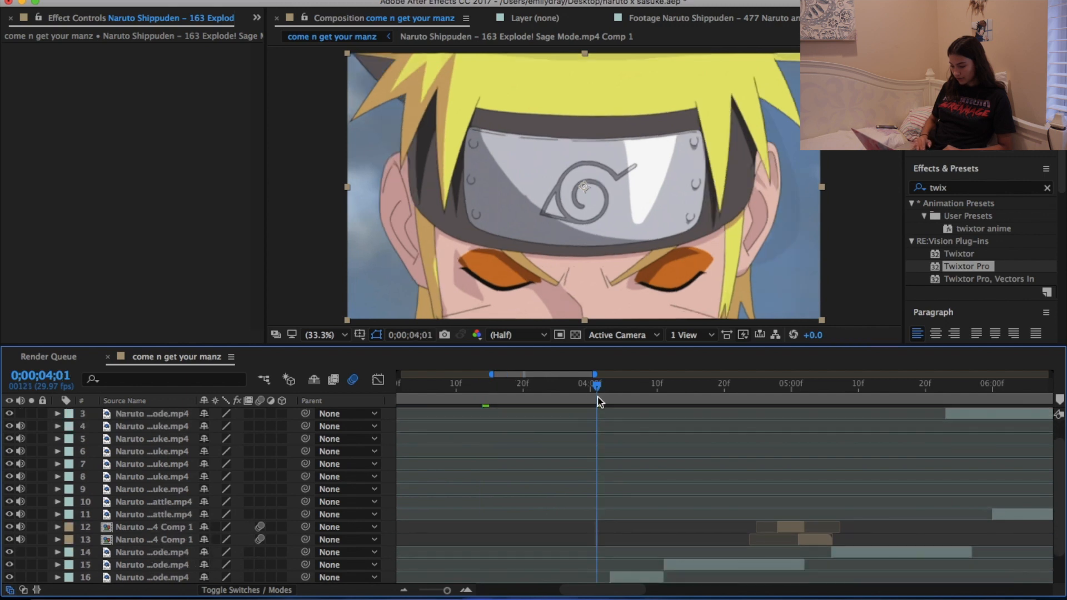
{"action": "left_click_drag", "start_coordinate": [221, 564], "coordinate": [312, 562]}
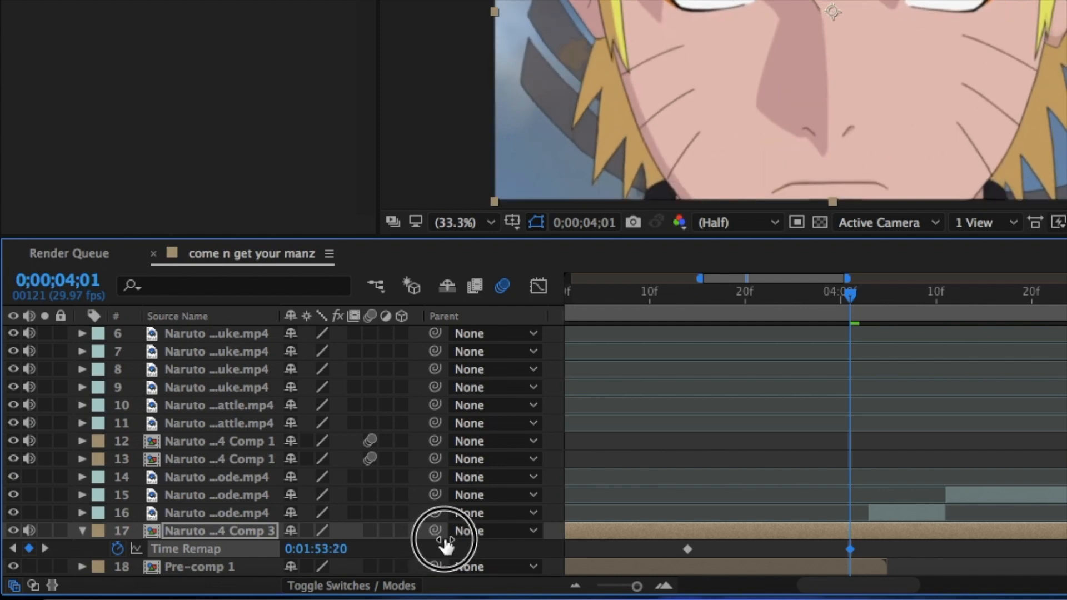
{"action": "left_click_drag", "start_coordinate": [445, 545], "coordinate": [457, 543]}
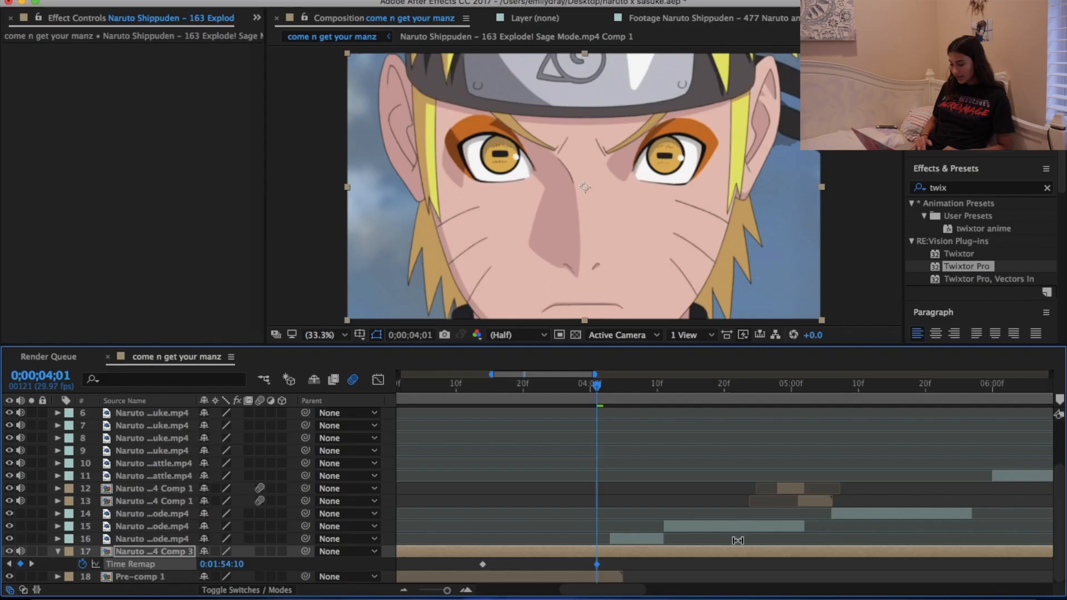
- Open the close-up's nested compositions down to the original clip and set its scale to 103%
{"action": "double_click", "coordinate": [593, 549]}
{"action": "left_click", "coordinate": [573, 416]}
{"action": "key", "text": "s"}
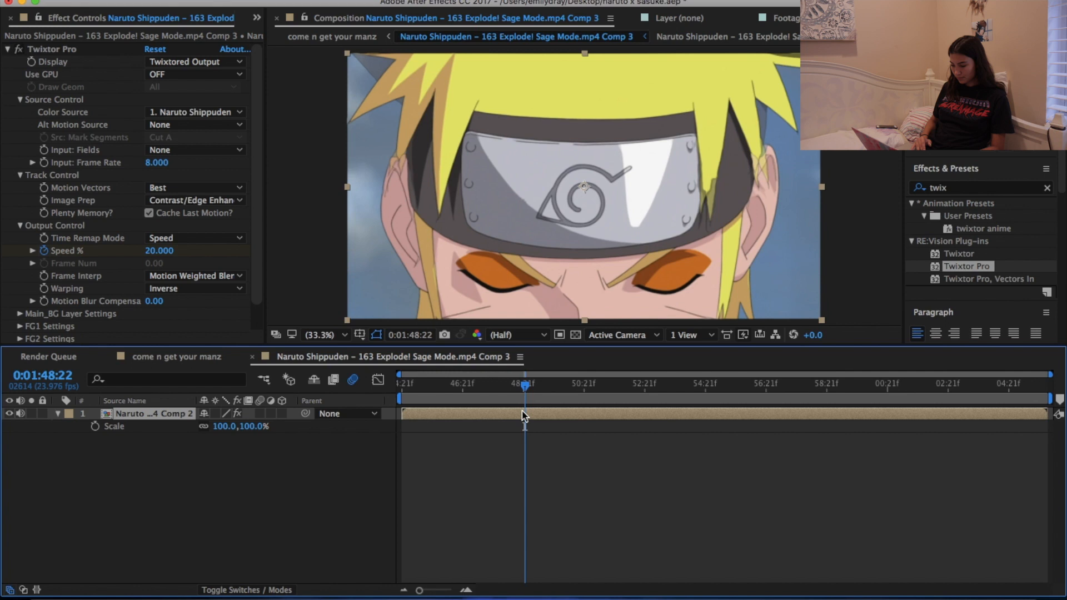
{"action": "double_click", "coordinate": [466, 414]}
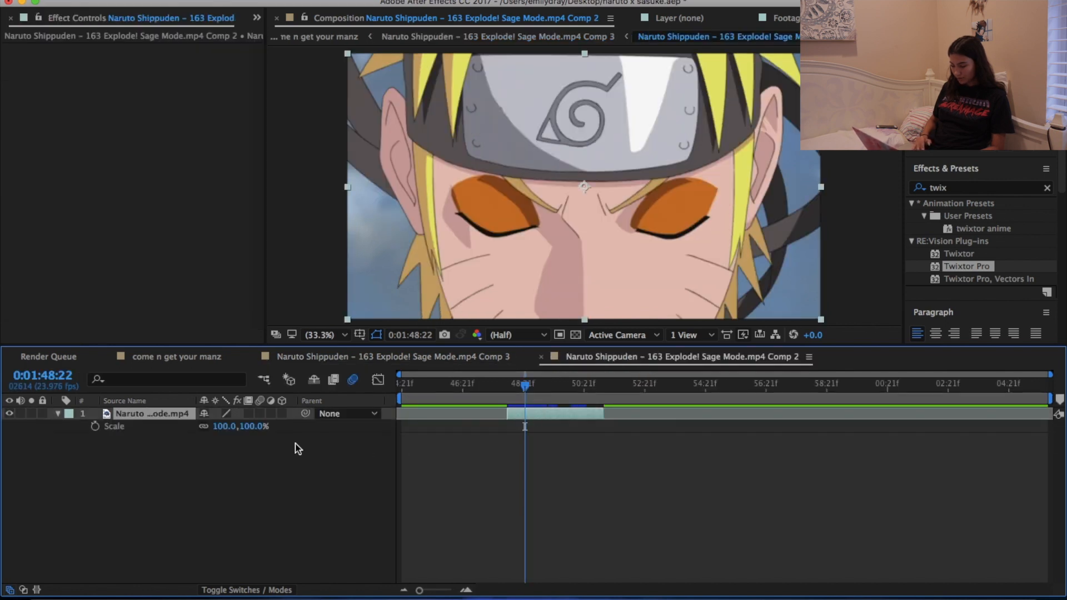
{"action": "left_click", "coordinate": [254, 427]}
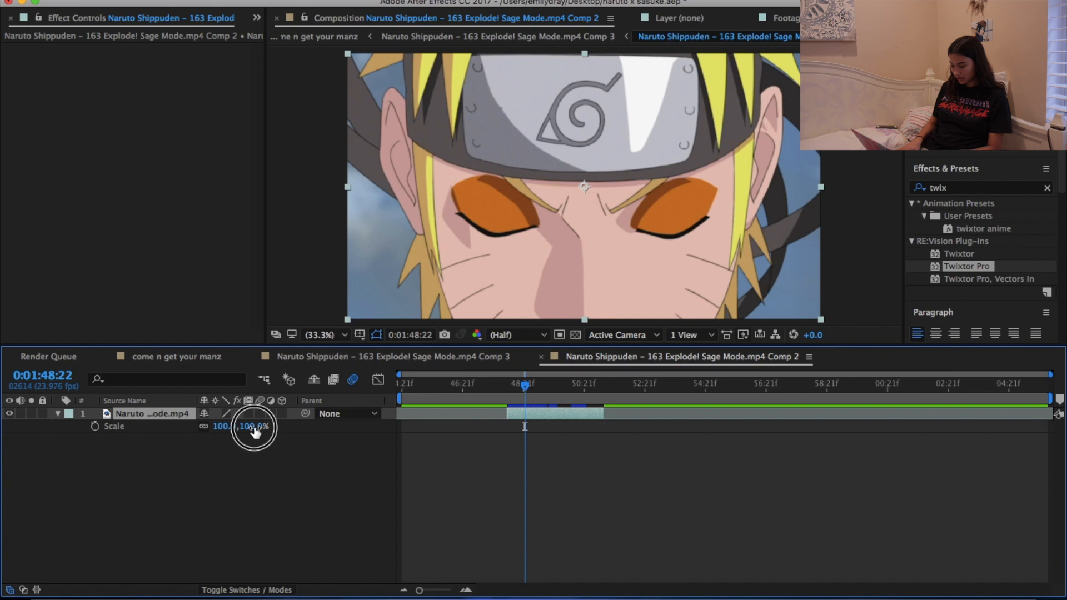
{"action": "type", "text": "103"}
{"action": "key", "text": "Return"}
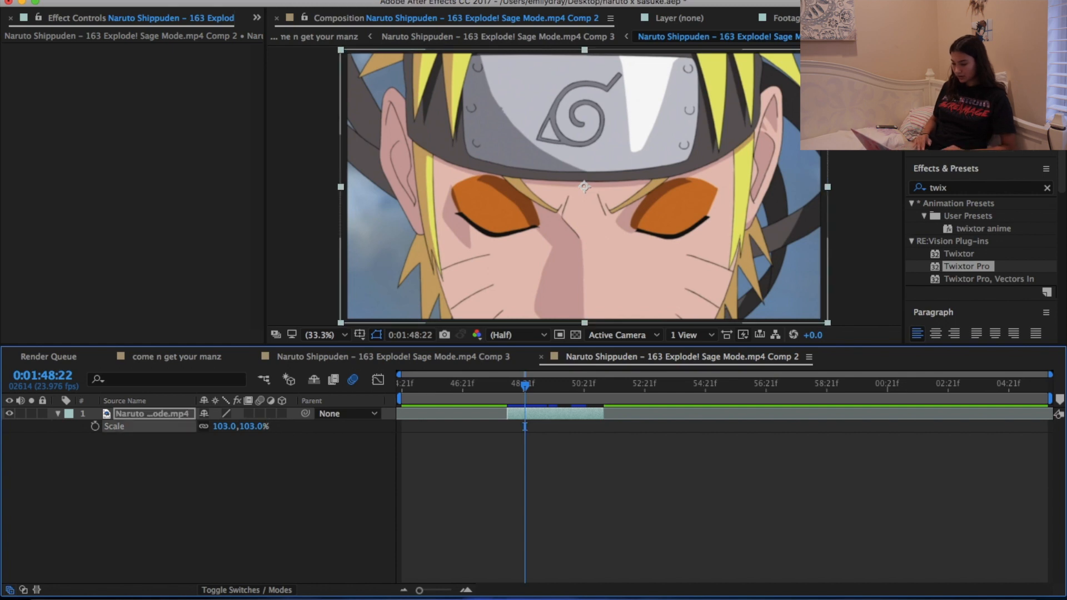
- Return to the come n get your manz composition, split the close-up layer at 0;00;03;14 and delete the earlier part
{"action": "left_click", "coordinate": [163, 357]}
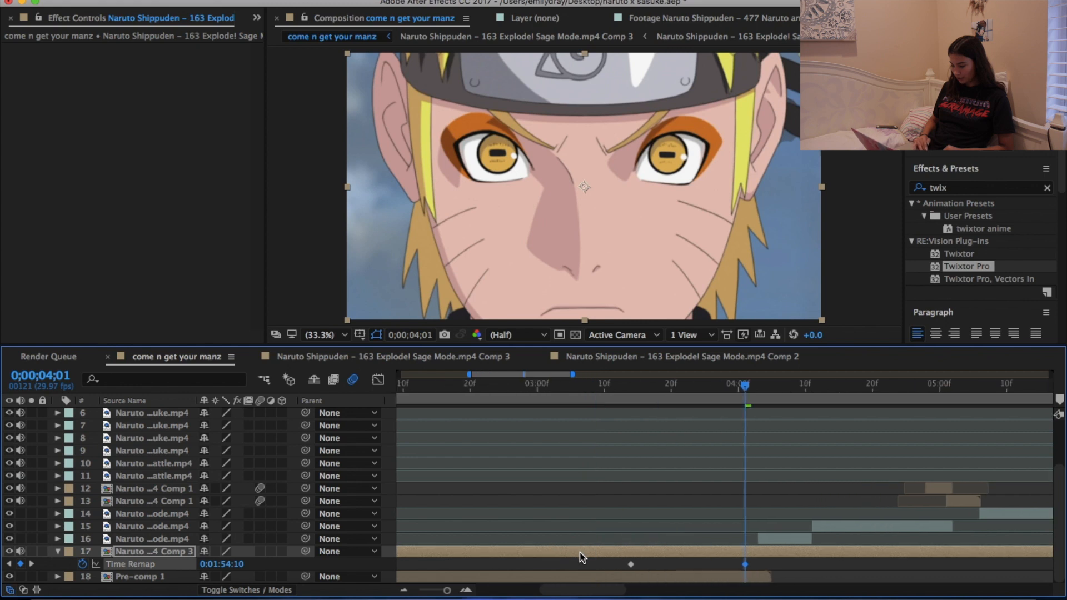
{"action": "left_click", "coordinate": [482, 387]}
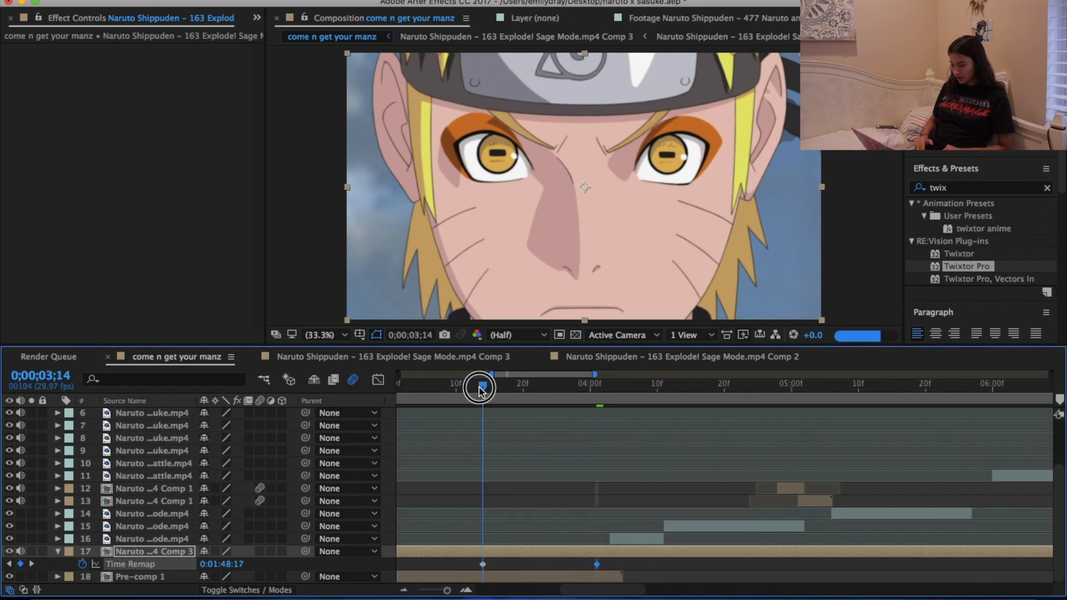
{"action": "scroll", "coordinate": [482, 515], "scroll_direction": "left", "scroll_amount": 2}
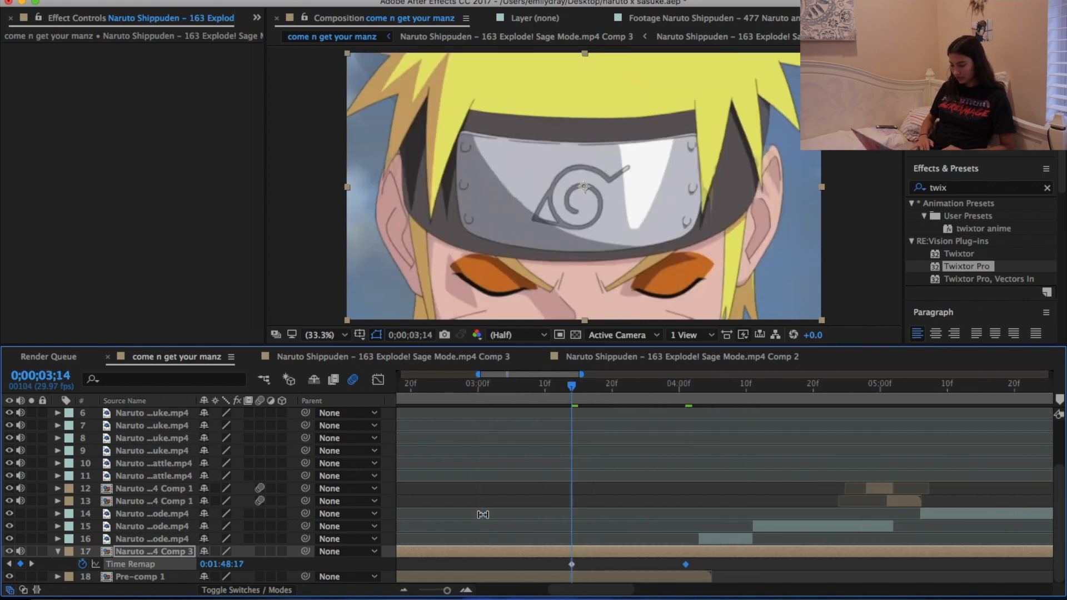
{"action": "key", "text": "super+shift+d"}
{"action": "left_click", "coordinate": [555, 566]}
{"action": "key", "text": "Delete"}
- Move the playhead to the beat marker at 0;00;04;03 and rename the Pre-comp 1 layer as sakura yelling
{"action": "scroll", "coordinate": [555, 567], "scroll_direction": "up", "scroll_amount": 3}
{"action": "left_click", "coordinate": [699, 399]}
{"action": "scroll", "coordinate": [695, 461], "scroll_direction": "down", "scroll_amount": 4}
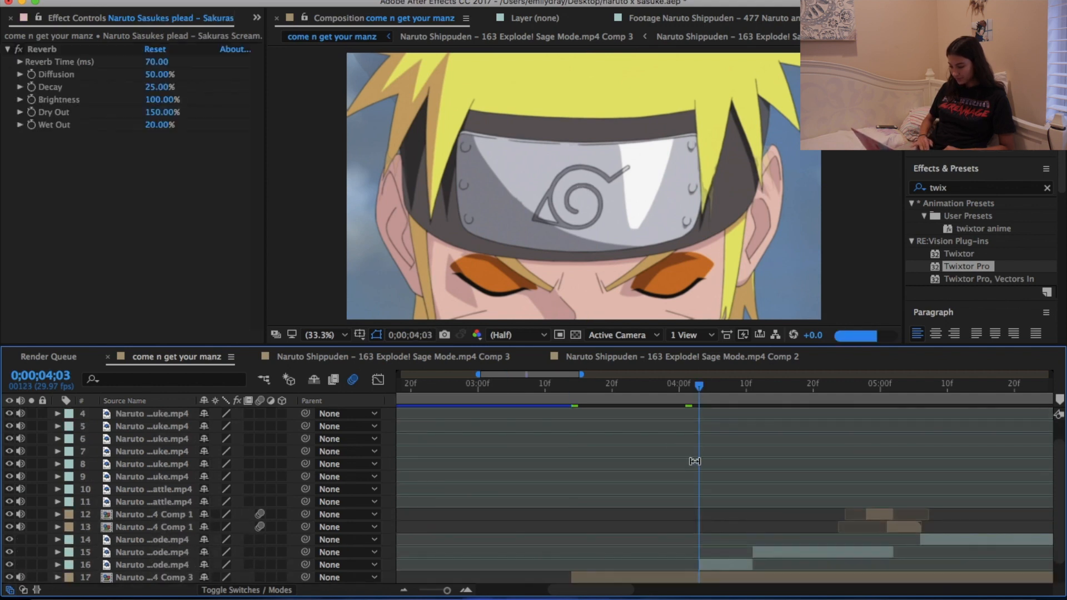
{"action": "left_click", "coordinate": [659, 578]}
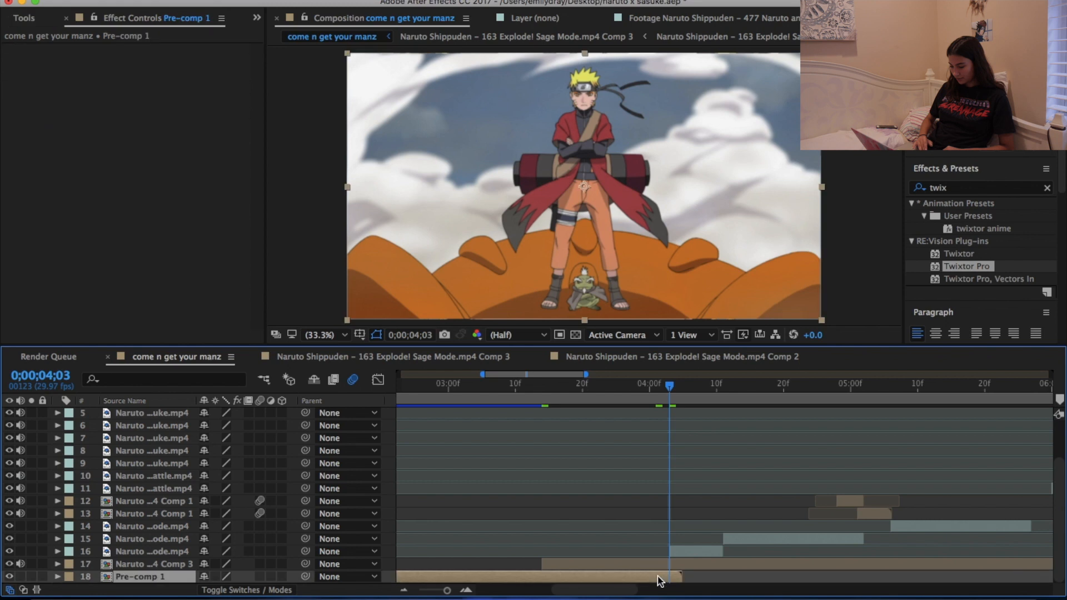
{"action": "key", "text": "Return"}
{"action": "type", "text": "sakura"}
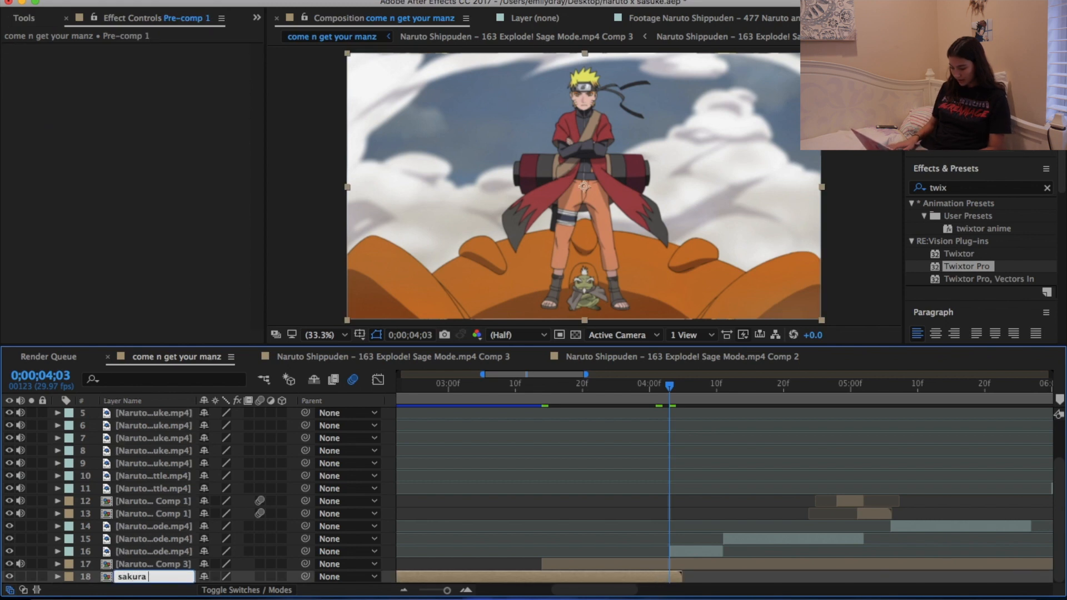
{"action": "type", "text": " yelling"}
{"action": "key", "text": "Return"}
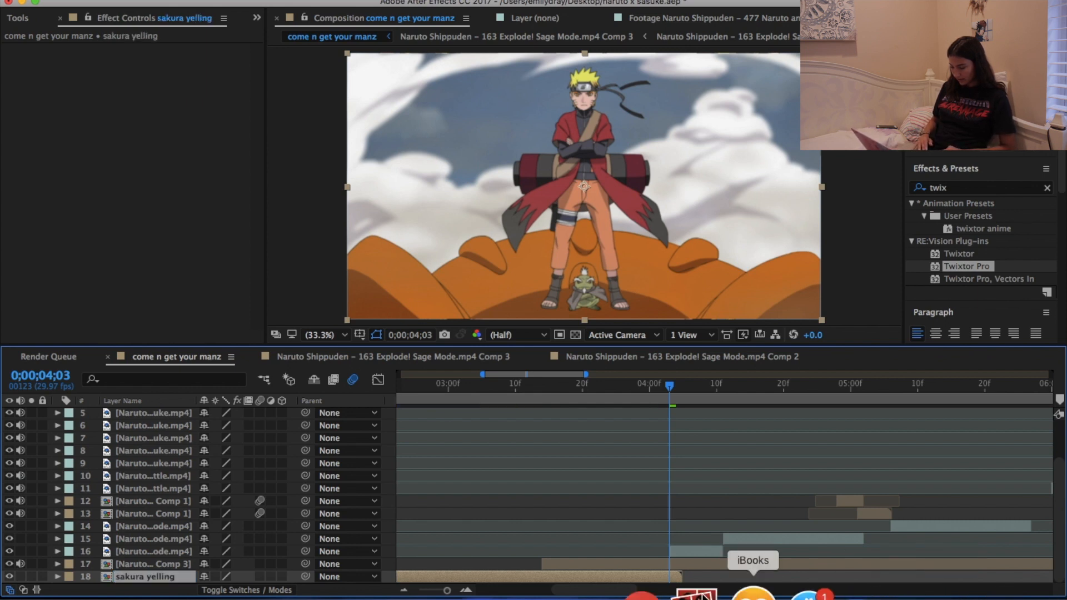
- Trim the end of the close-up Comp 3 layer to the beat marker at 0;00;04;03 and select its Time Remap keyframes
{"action": "left_click", "coordinate": [668, 563]}
{"action": "scroll", "coordinate": [668, 565], "scroll_direction": "up", "scroll_amount": 3}
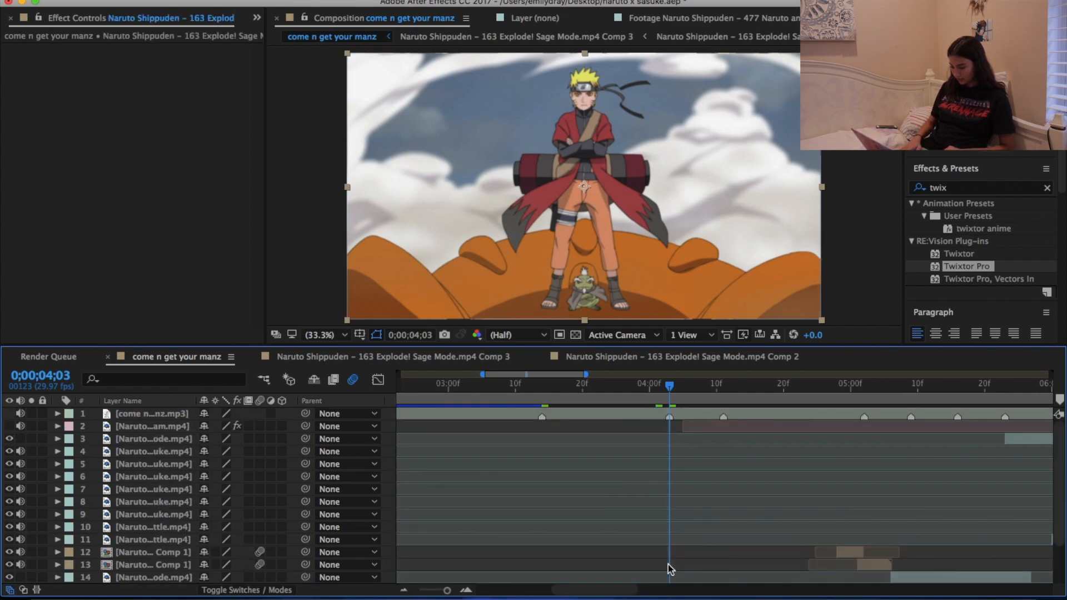
{"action": "scroll", "coordinate": [668, 565], "scroll_direction": "down", "scroll_amount": 3}
{"action": "key", "text": "u"}
{"action": "scroll", "coordinate": [668, 564], "scroll_direction": "down", "scroll_amount": 1}
{"action": "left_click_drag", "start_coordinate": [656, 564], "coordinate": [507, 570]}
{"action": "key", "text": "alt+bracketright"}
{"action": "left_click", "coordinate": [672, 573]}
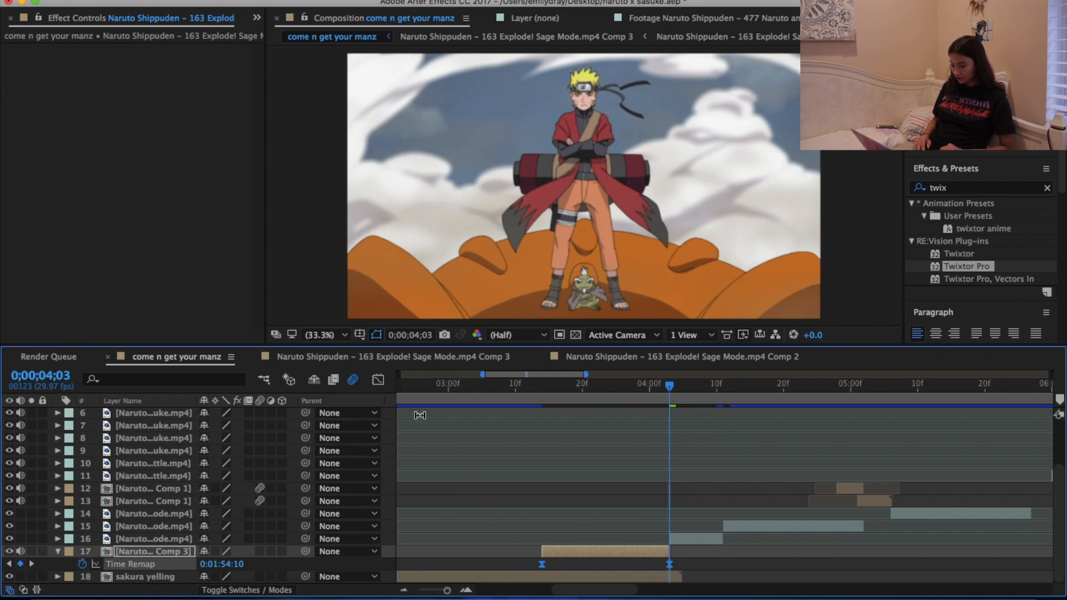
- Apply Easy Ease to the close-up layer's Time Remap keyframes and display them as a value graph in the Graph Editor
{"action": "right_click", "coordinate": [541, 566]}
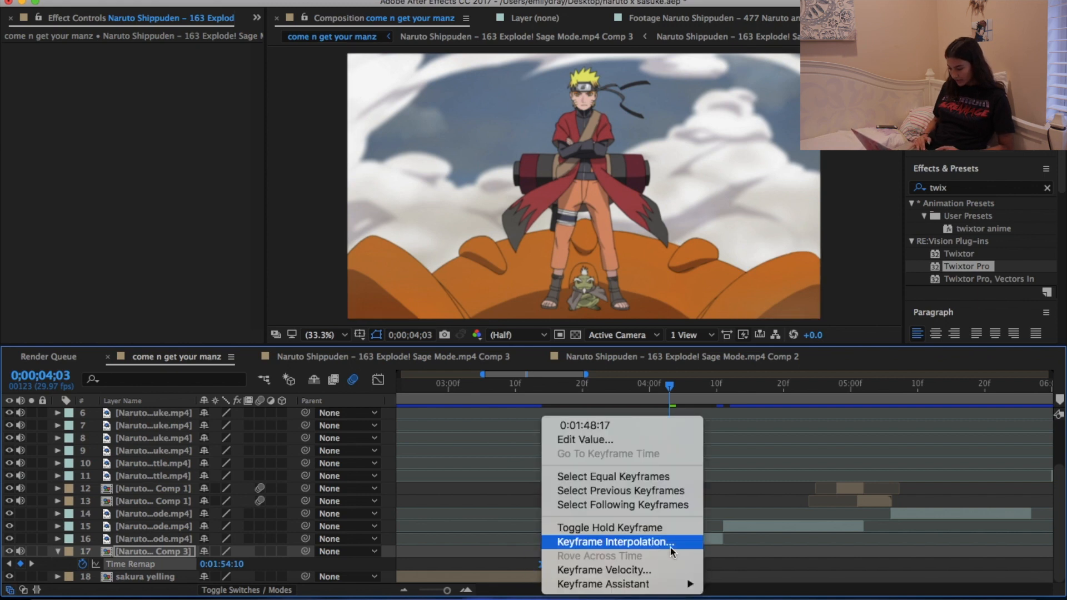
{"action": "mouse_move", "coordinate": [674, 590]}
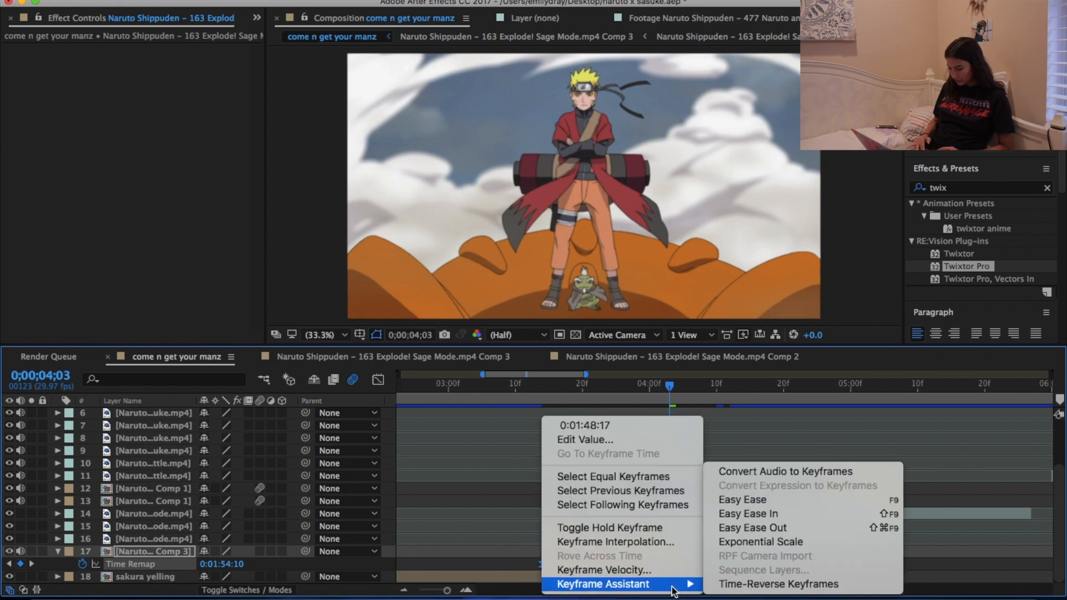
{"action": "left_click", "coordinate": [819, 501]}
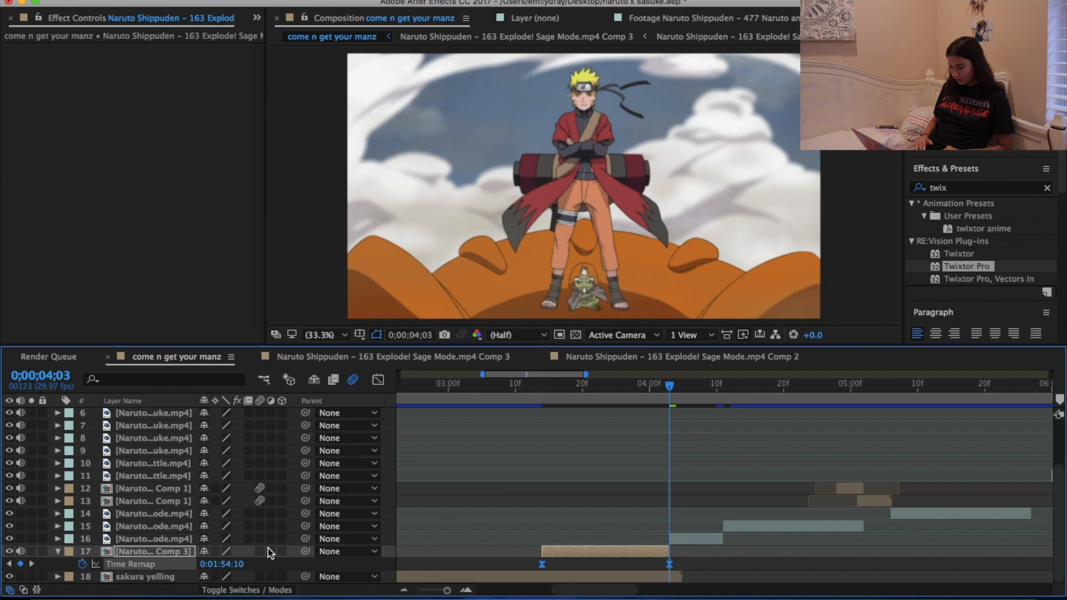
{"action": "left_click", "coordinate": [379, 380]}
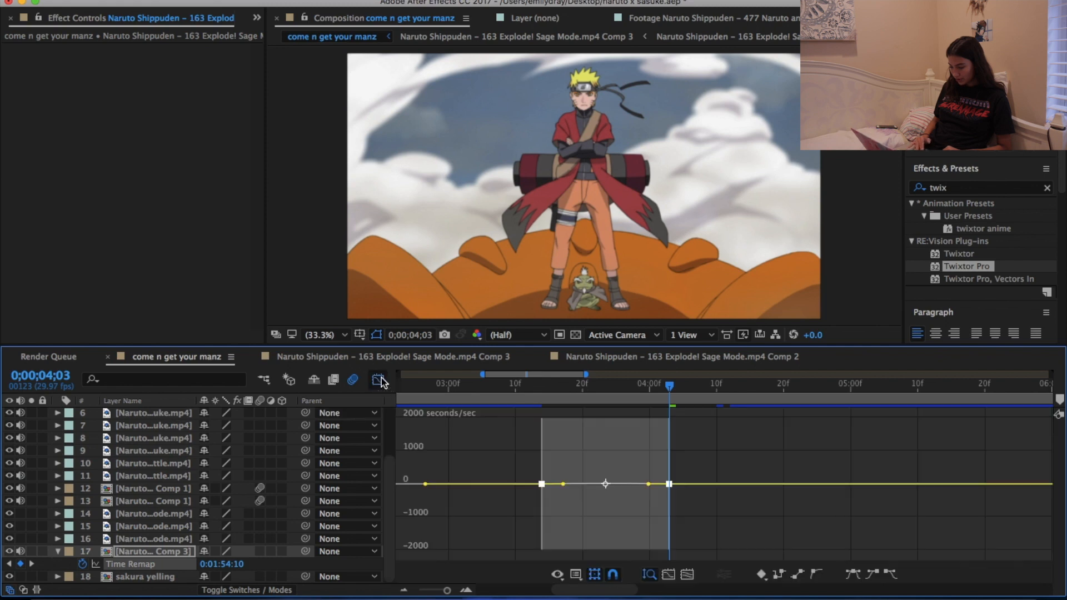
{"action": "left_click", "coordinate": [508, 520]}
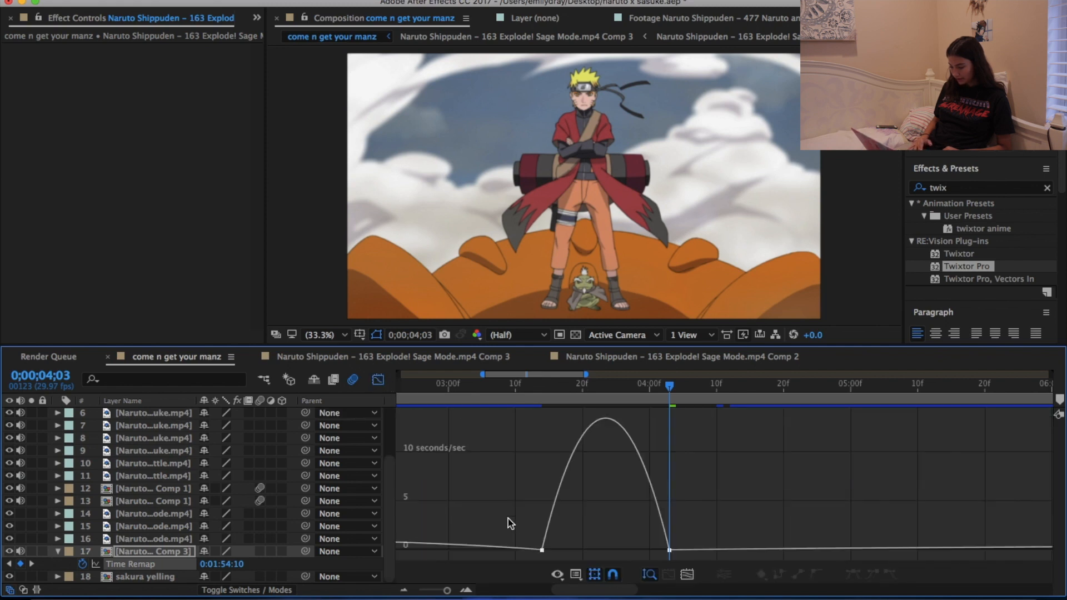
{"action": "left_click", "coordinate": [578, 572]}
{"action": "left_click", "coordinate": [695, 447]}
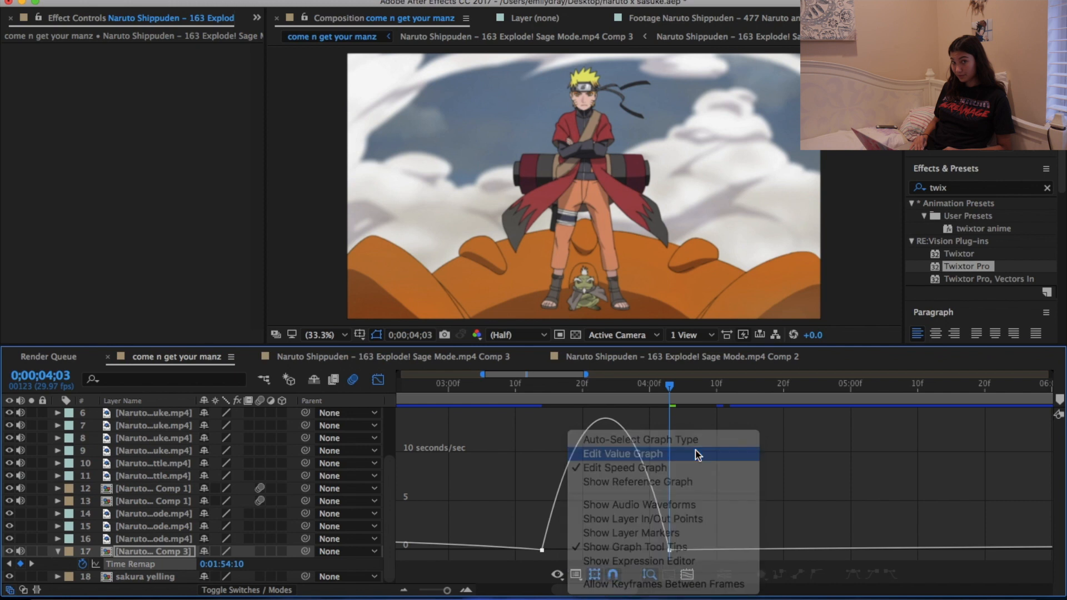
- Pull the handles of both Time Remap keyframes nearly vertical so the curve is steep at each end and flat in the middle
{"action": "left_click", "coordinate": [542, 544]}
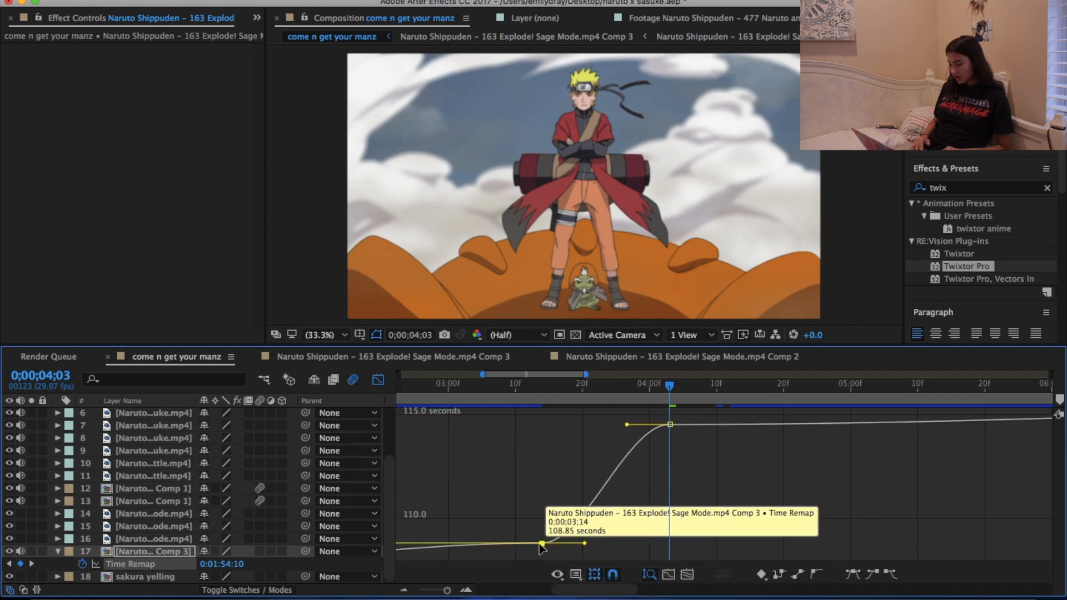
{"action": "left_click_drag", "start_coordinate": [584, 544], "coordinate": [515, 439]}
{"action": "left_click_drag", "start_coordinate": [628, 431], "coordinate": [740, 540]}
{"action": "left_click", "coordinate": [542, 433]}
{"action": "left_click", "coordinate": [545, 544]}
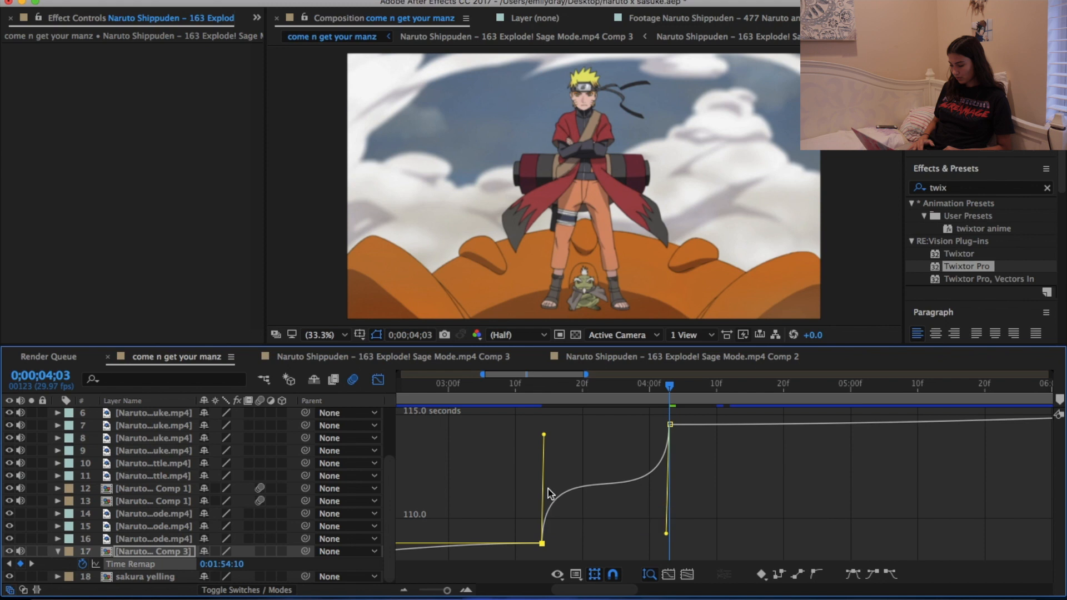
{"action": "left_click_drag", "start_coordinate": [544, 436], "coordinate": [537, 444]}
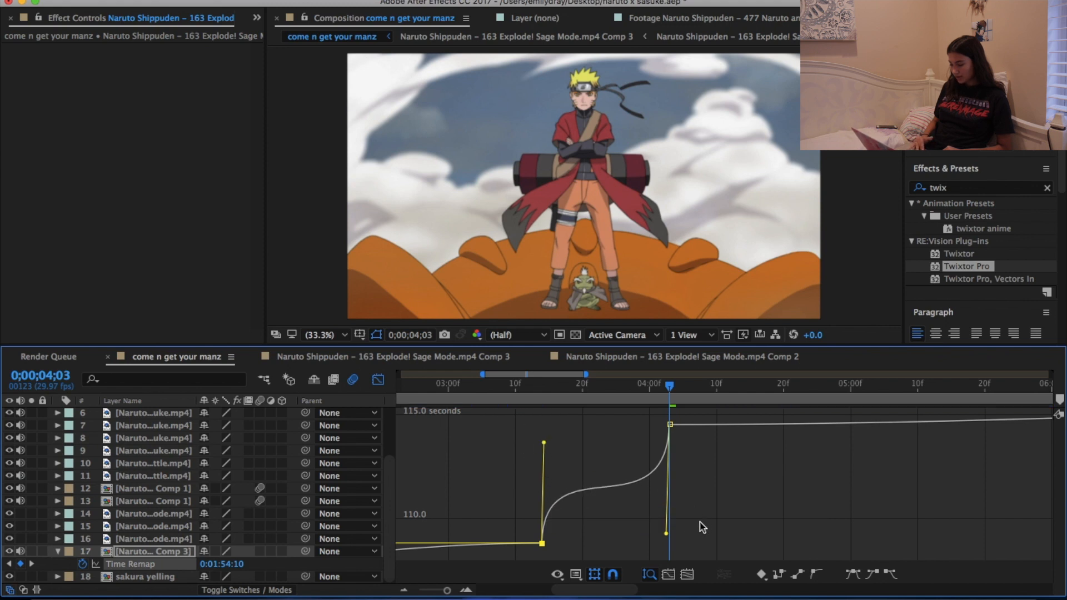
{"action": "left_click_drag", "start_coordinate": [667, 535], "coordinate": [668, 539]}
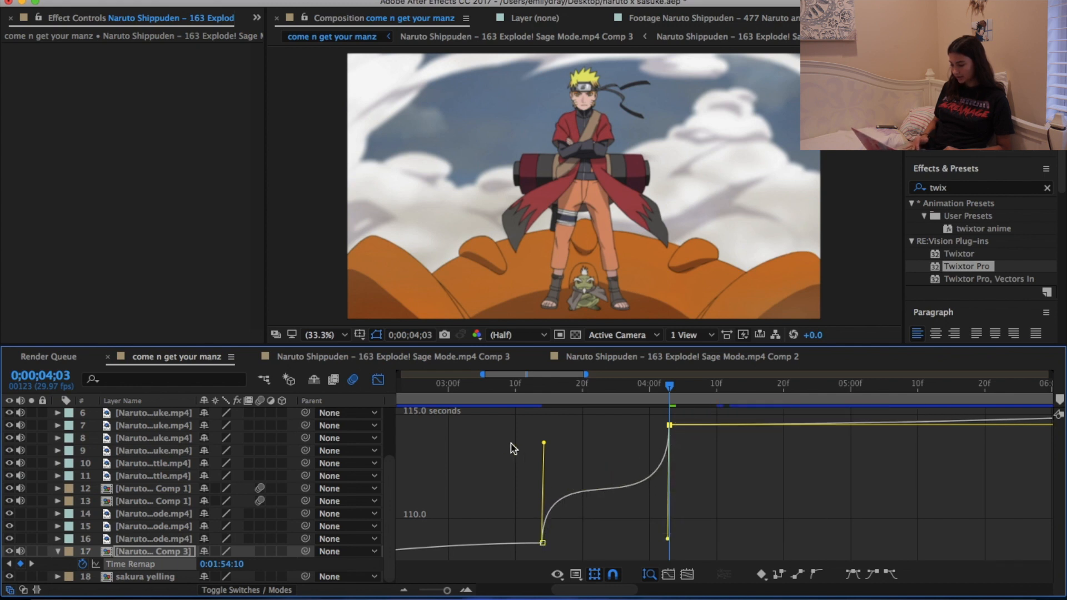
- Preview the close-up's speed ramp from 0;00;03;14 and leave the Graph Editor
{"action": "left_click", "coordinate": [539, 395]}
{"action": "key", "text": "space"}
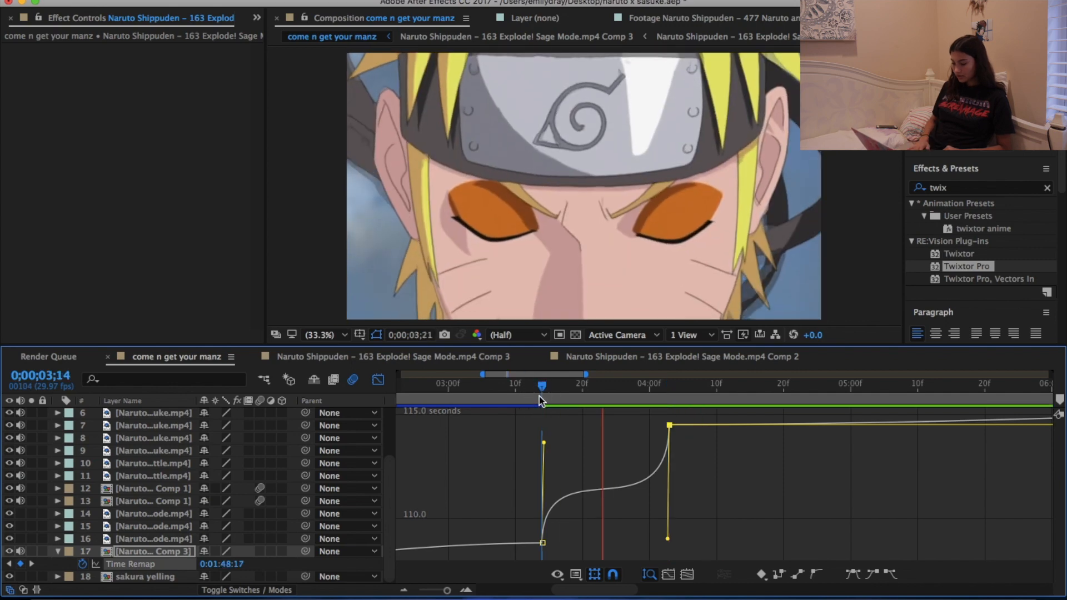
{"action": "key", "text": "space"}
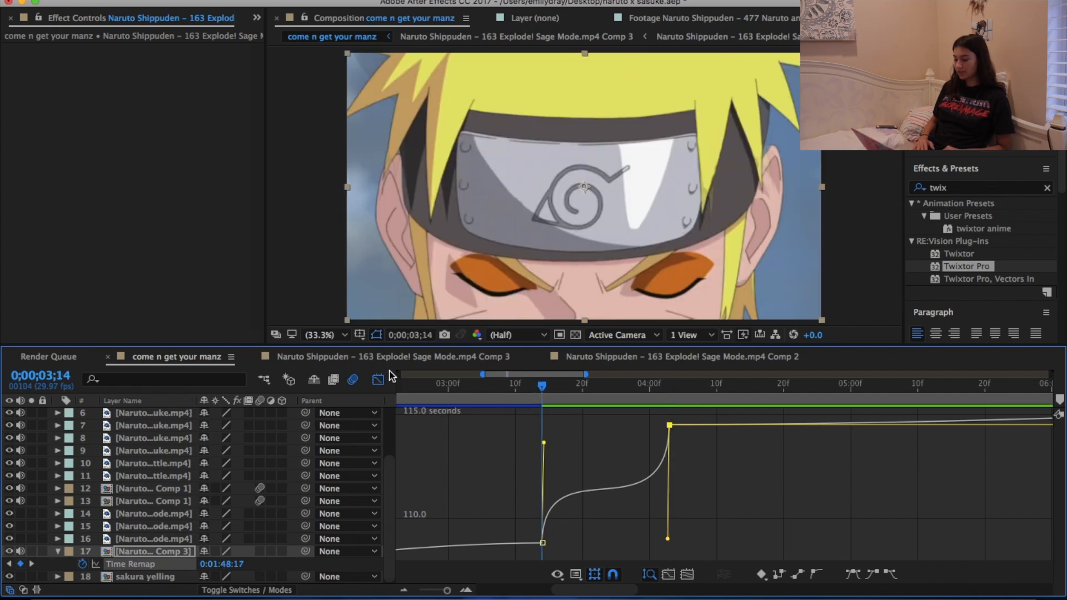
{"action": "left_click", "coordinate": [382, 389]}
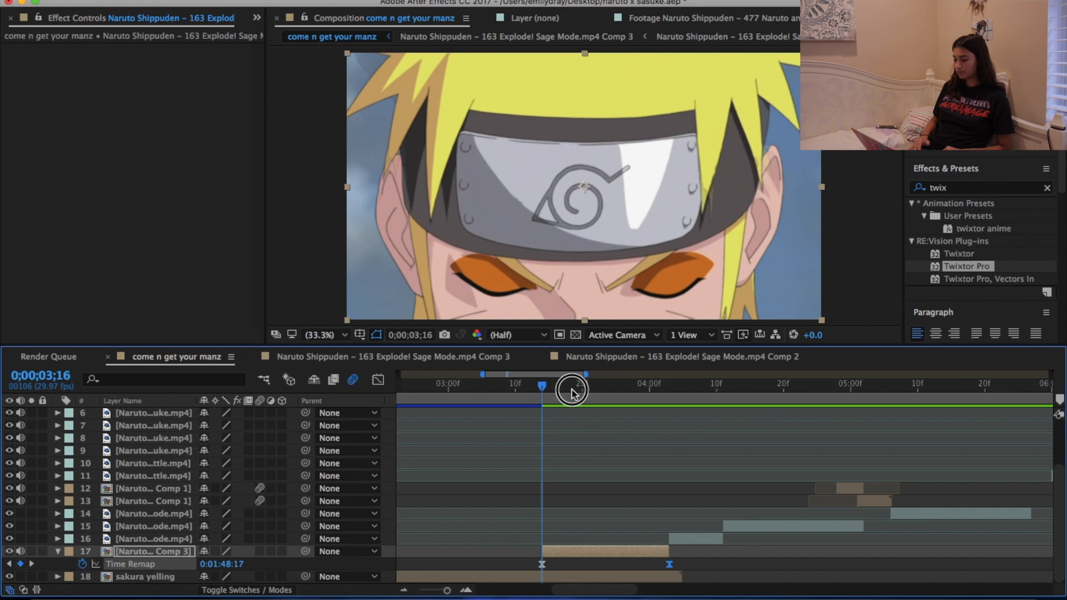
{"action": "left_click", "coordinate": [588, 392]}
{"action": "left_click_drag", "start_coordinate": [588, 392], "coordinate": [543, 395]}
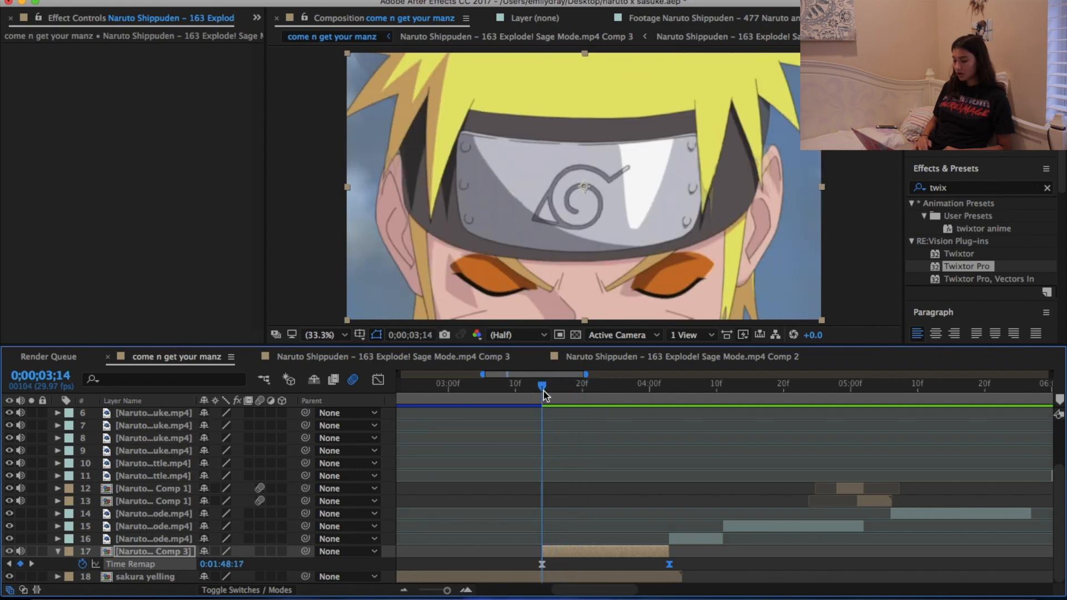
- Set the close-up's last Time Remap keyframe to 0:01:57:06, moving it to 0;00;03;28 for the change and back to the layer's end
{"action": "left_click_drag", "start_coordinate": [669, 565], "coordinate": [640, 566]}
{"action": "left_click", "coordinate": [636, 393]}
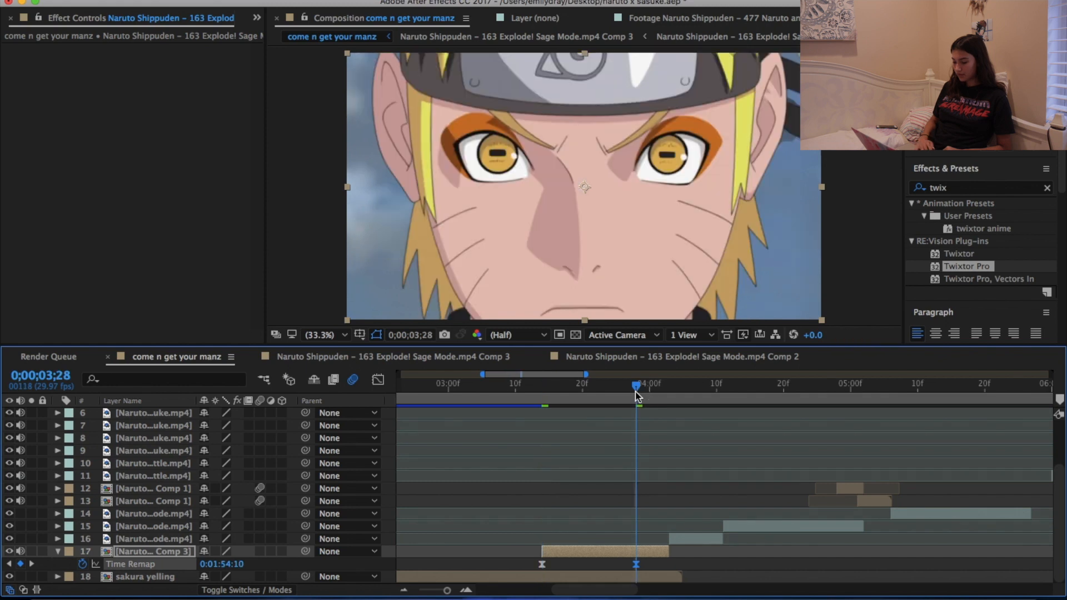
{"action": "left_click_drag", "start_coordinate": [220, 564], "coordinate": [284, 568]}
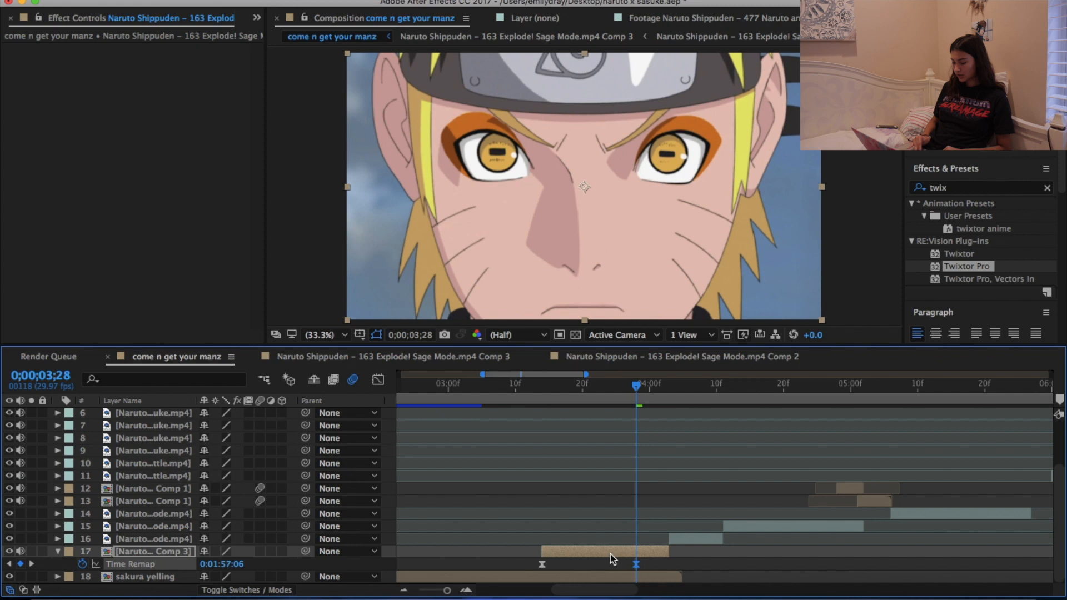
{"action": "left_click_drag", "start_coordinate": [637, 564], "coordinate": [671, 565]}
- Try a Time Remap value of 0:01:47:19 on the keyframe at 0;00;03;14 and undo the change
{"action": "left_click", "coordinate": [545, 398]}
{"action": "left_click_drag", "start_coordinate": [544, 398], "coordinate": [543, 396]}
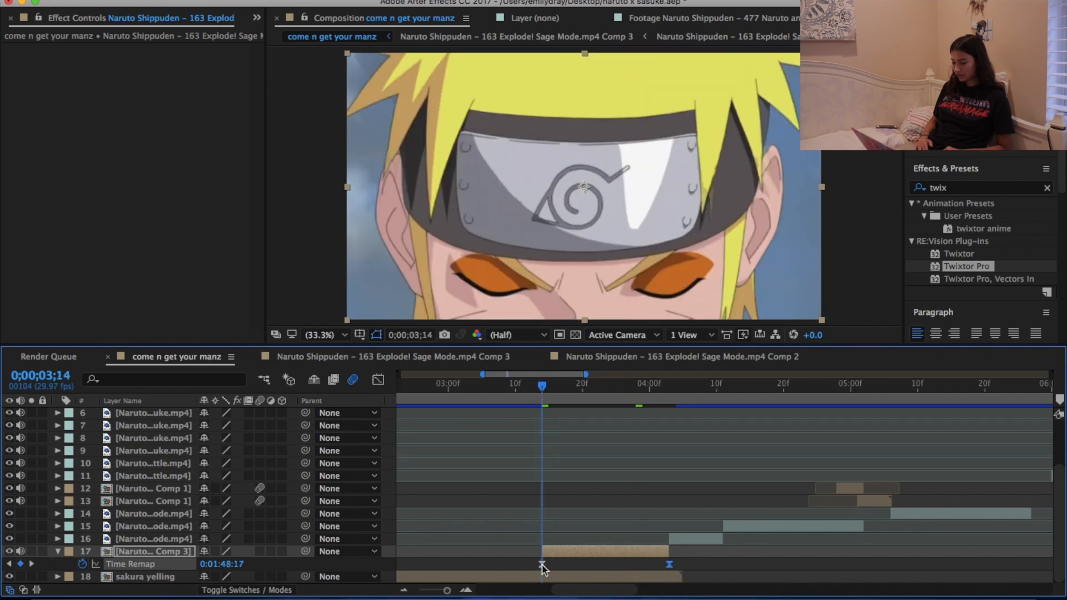
{"action": "mouse_move", "coordinate": [237, 568]}
{"action": "left_mouse_down"}
{"action": "mouse_move", "coordinate": [219, 567]}
{"action": "mouse_move", "coordinate": [245, 570]}
{"action": "left_mouse_up"}
{"action": "key", "text": "super+z"}
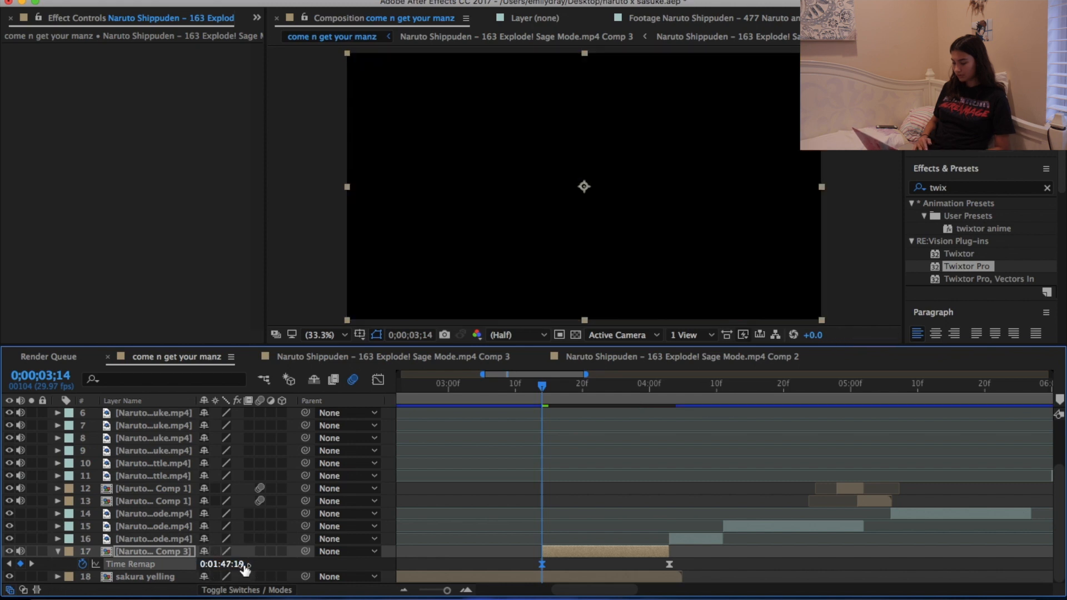
{"action": "key", "text": "super+z"}
- Lengthen both handles of the Time Remap curve, and set the keyframe at 0;00;03;14 to 0:01:50:17
{"action": "left_click", "coordinate": [379, 381]}
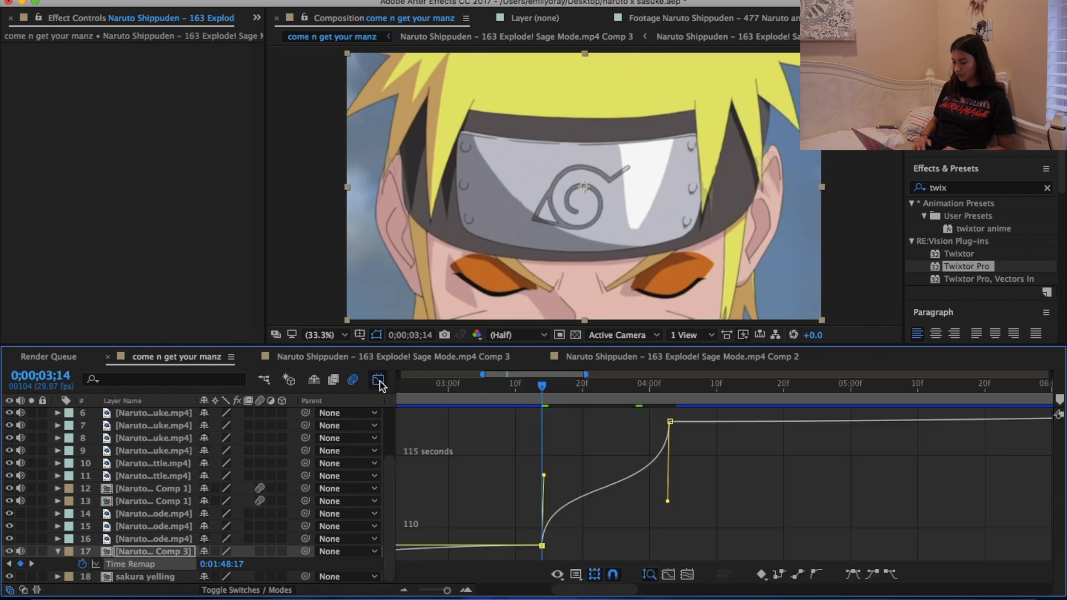
{"action": "left_click_drag", "start_coordinate": [545, 473], "coordinate": [529, 447]}
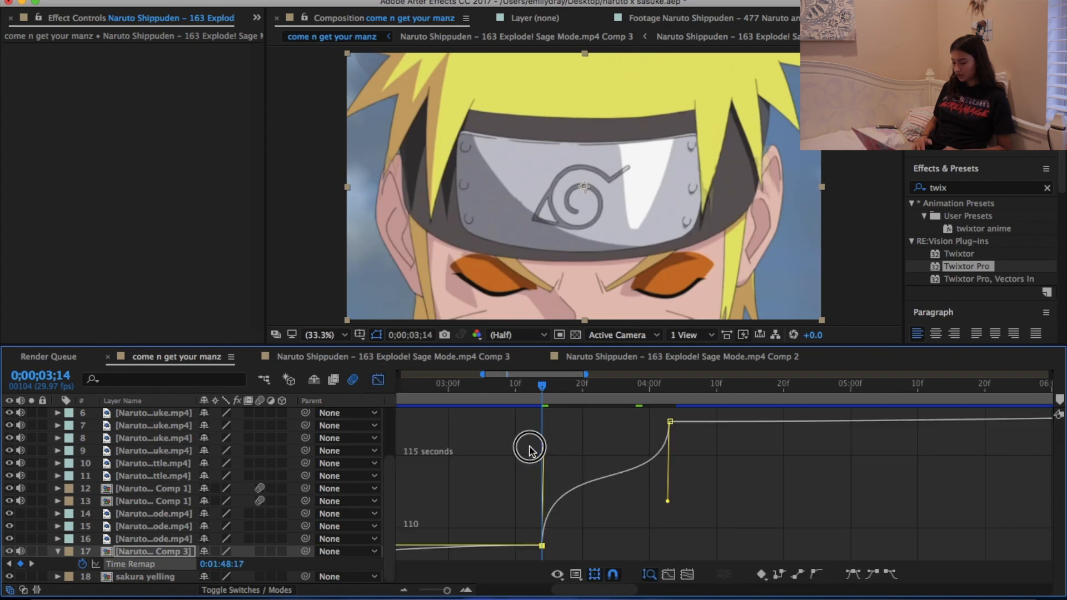
{"action": "left_click_drag", "start_coordinate": [667, 501], "coordinate": [688, 532]}
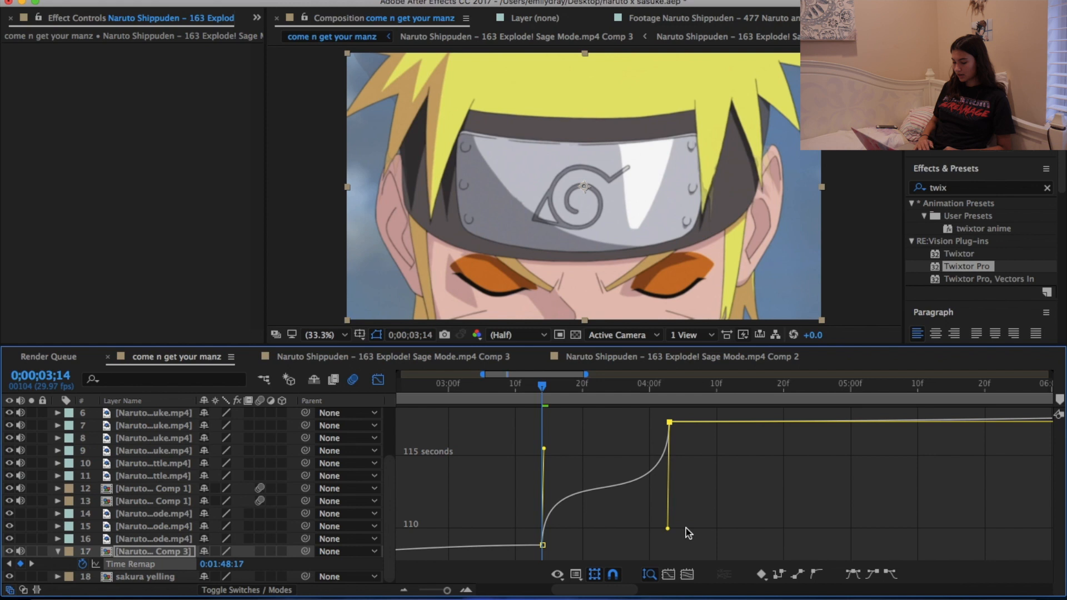
{"action": "left_click", "coordinate": [379, 381]}
{"action": "left_click", "coordinate": [542, 387]}
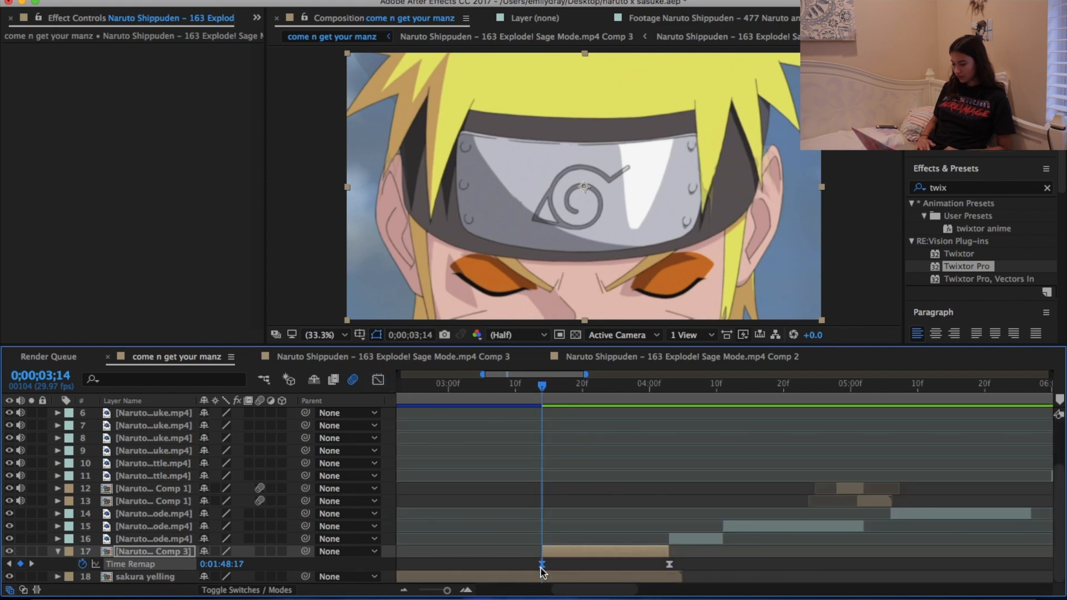
{"action": "left_click_drag", "start_coordinate": [243, 567], "coordinate": [278, 567]}
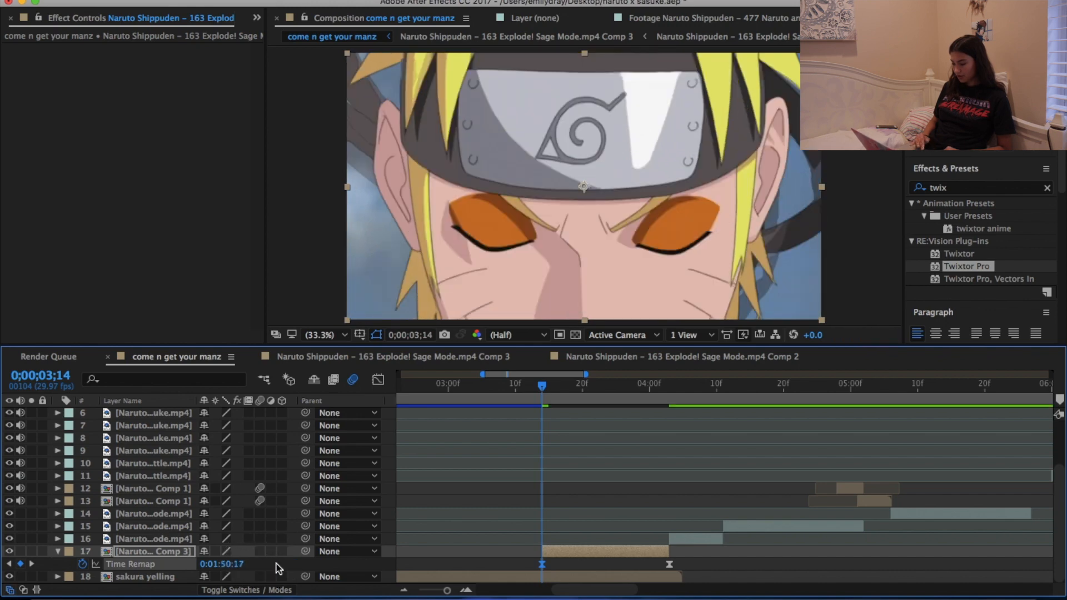
- Inside the close-up's Comp 3, set Twixtor Pro's input frame rate to 15, and return to the come n get your manz composition
{"action": "double_click", "coordinate": [568, 552]}
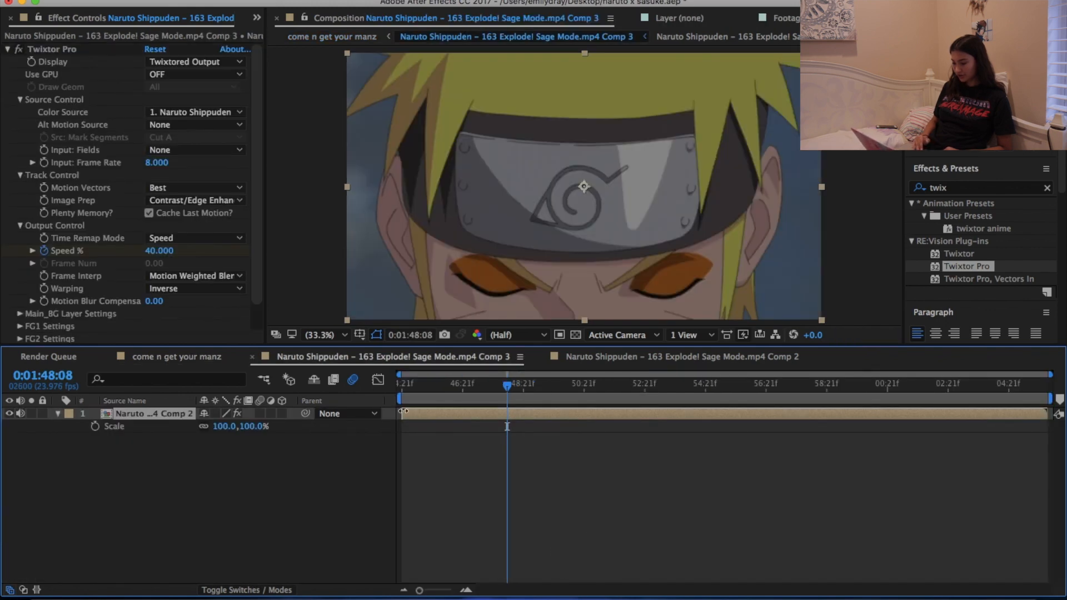
{"action": "left_click", "coordinate": [158, 163]}
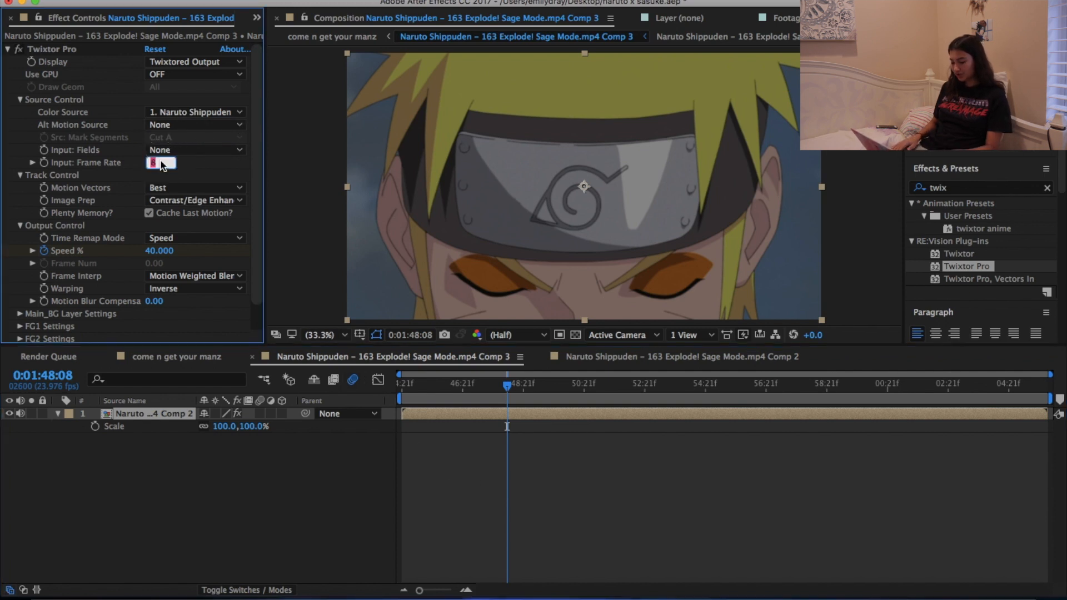
{"action": "type", "text": "15"}
{"action": "key", "text": "Return"}
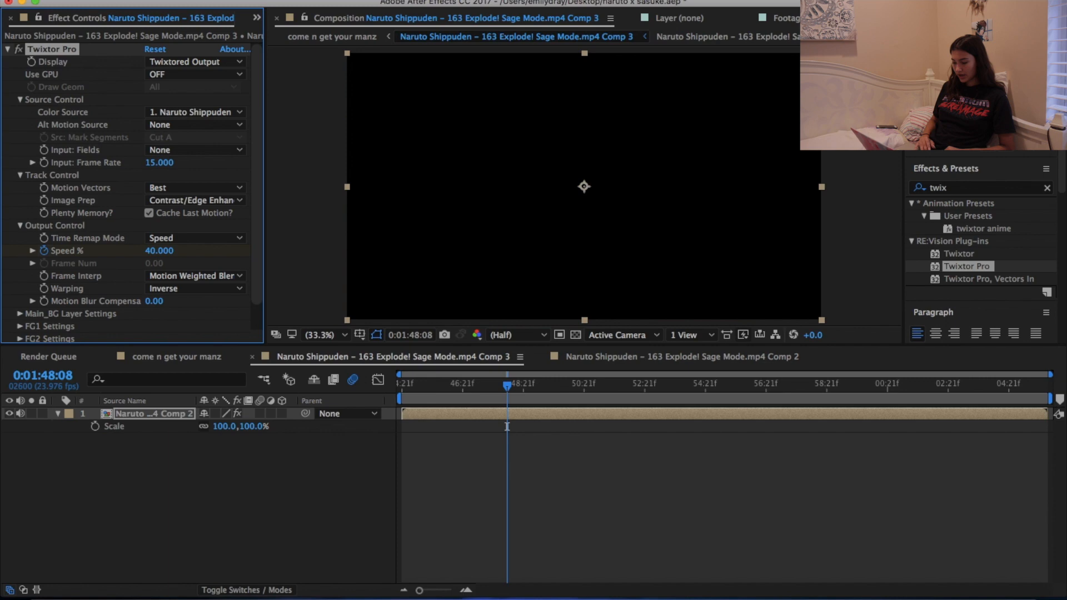
{"action": "left_click", "coordinate": [167, 359]}
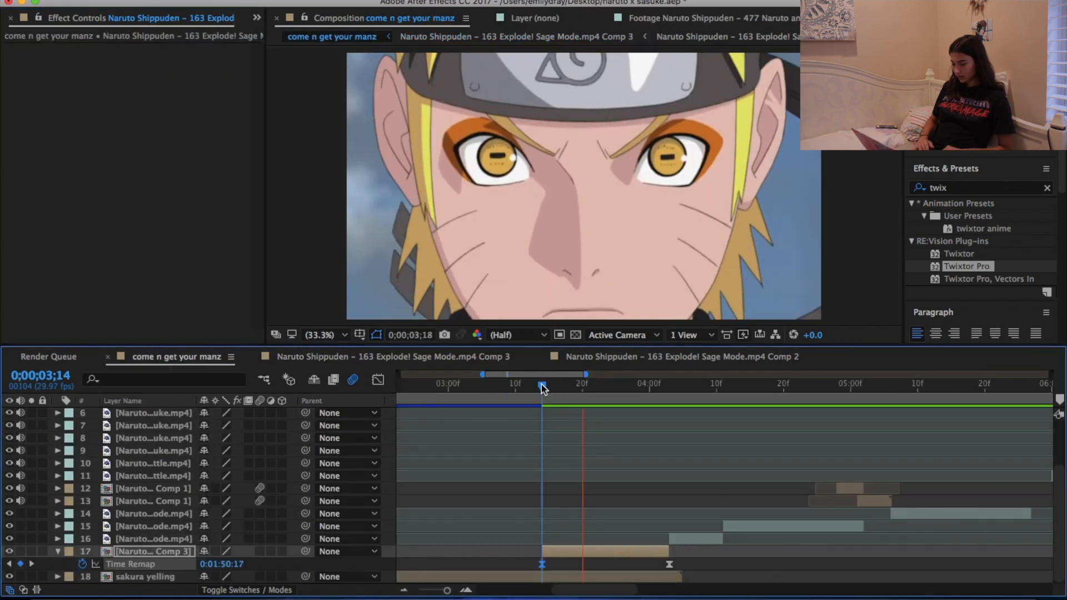
- Shorten the handles of both Time Remap keyframes on the close-up layer to make the middle of the speed curve less flat
{"action": "left_click", "coordinate": [378, 379]}
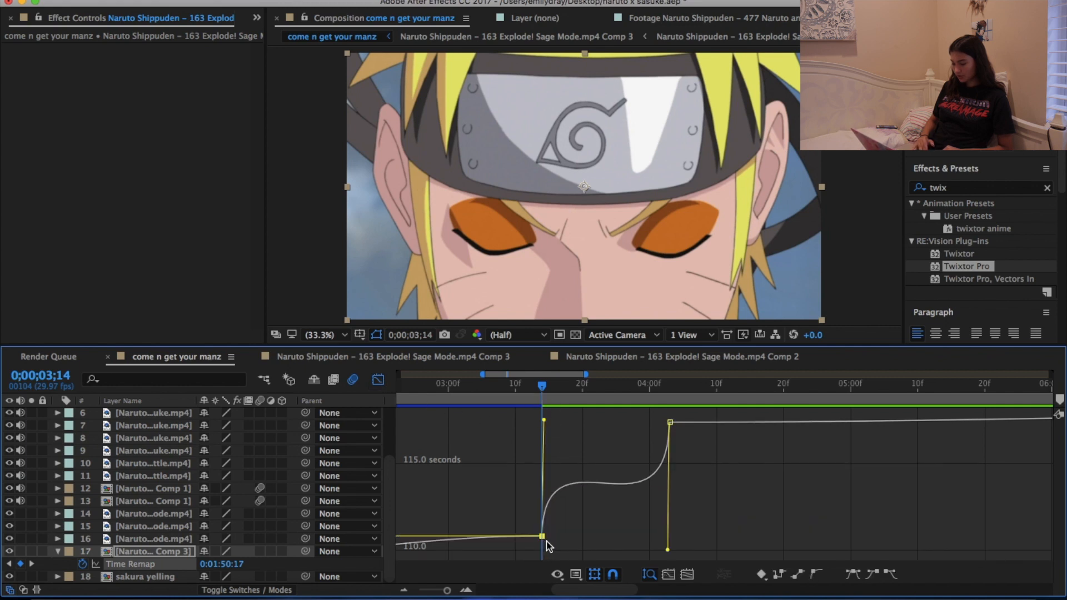
{"action": "mouse_move", "coordinate": [543, 537]}
{"action": "left_mouse_down"}
{"action": "mouse_move", "coordinate": [542, 549]}
{"action": "mouse_move", "coordinate": [544, 537]}
{"action": "left_mouse_up"}
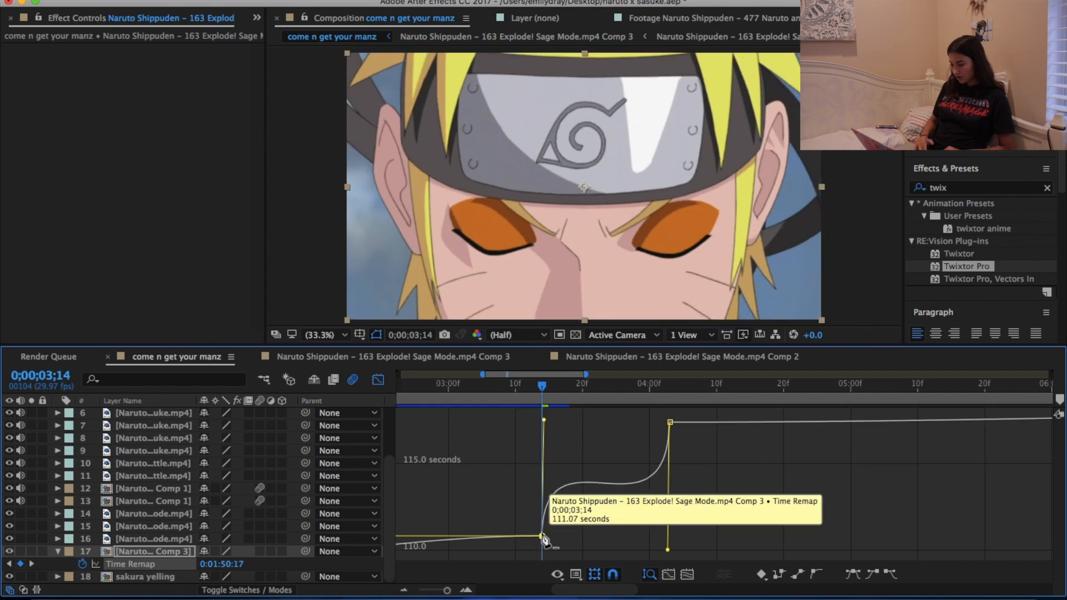
{"action": "left_click_drag", "start_coordinate": [671, 542], "coordinate": [684, 519]}
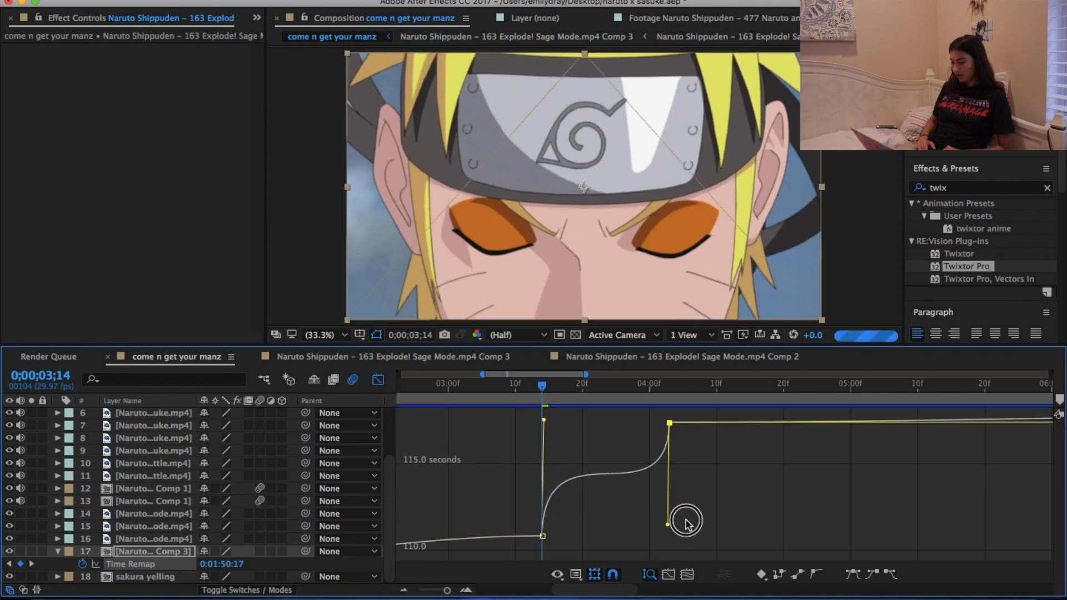
{"action": "left_click", "coordinate": [543, 422]}
{"action": "left_click_drag", "start_coordinate": [544, 422], "coordinate": [542, 444]}
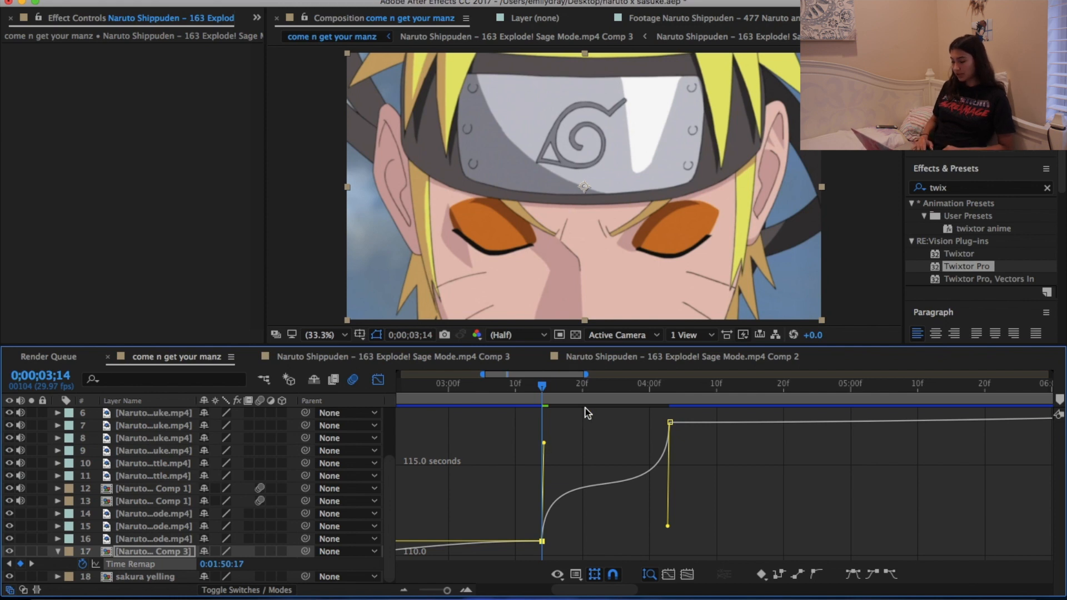
- Check the close-up at 0;00;03;22 and slightly lengthen both Time Remap handles to flatten the middle of the curve
{"action": "left_click_drag", "start_coordinate": [543, 396], "coordinate": [596, 393]}
{"action": "left_click_drag", "start_coordinate": [668, 526], "coordinate": [668, 532]}
{"action": "left_click", "coordinate": [543, 444]}
{"action": "left_click_drag", "start_coordinate": [543, 445], "coordinate": [543, 439]}
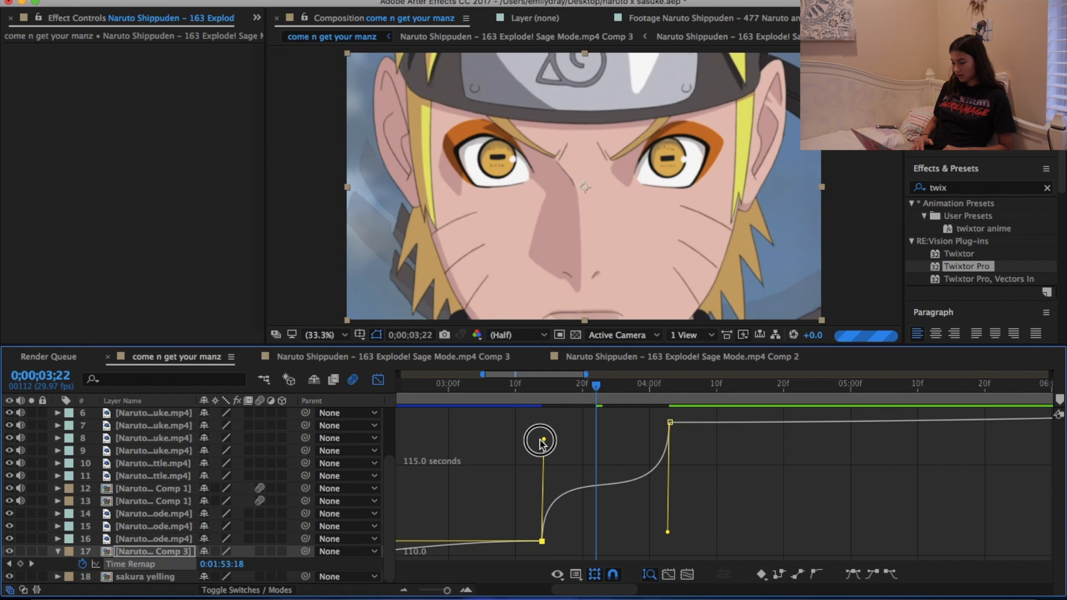
{"action": "left_click", "coordinate": [668, 533]}
{"action": "left_click_drag", "start_coordinate": [669, 536], "coordinate": [668, 539]}
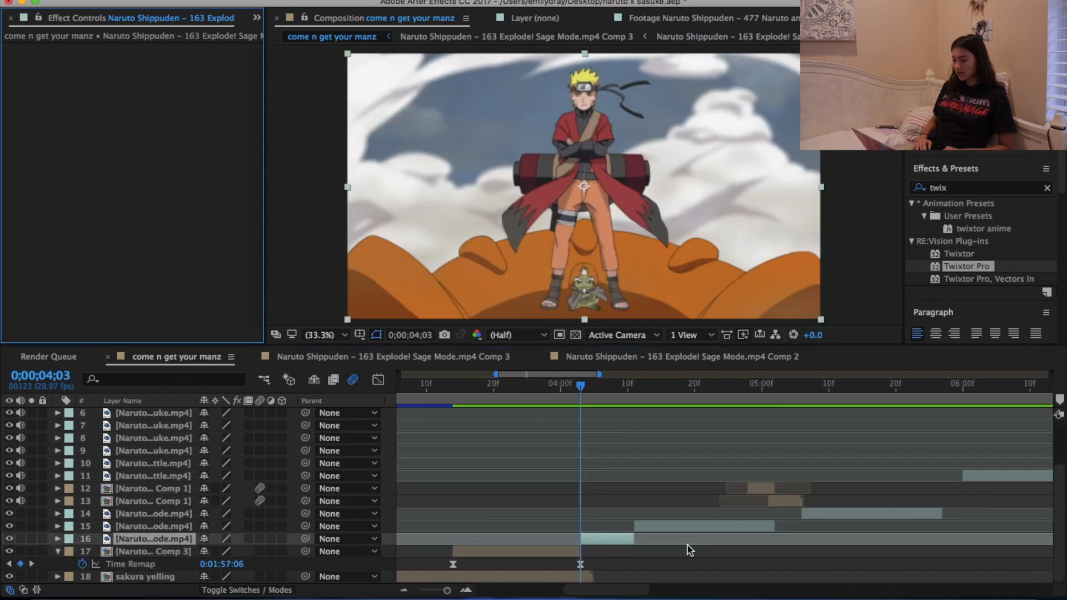
- Apply Twixtor to the standing Naruto clip on layer 16, with input frame rate 15 and motion sensitivity 100
{"action": "left_click_drag", "start_coordinate": [485, 393], "coordinate": [580, 396]}
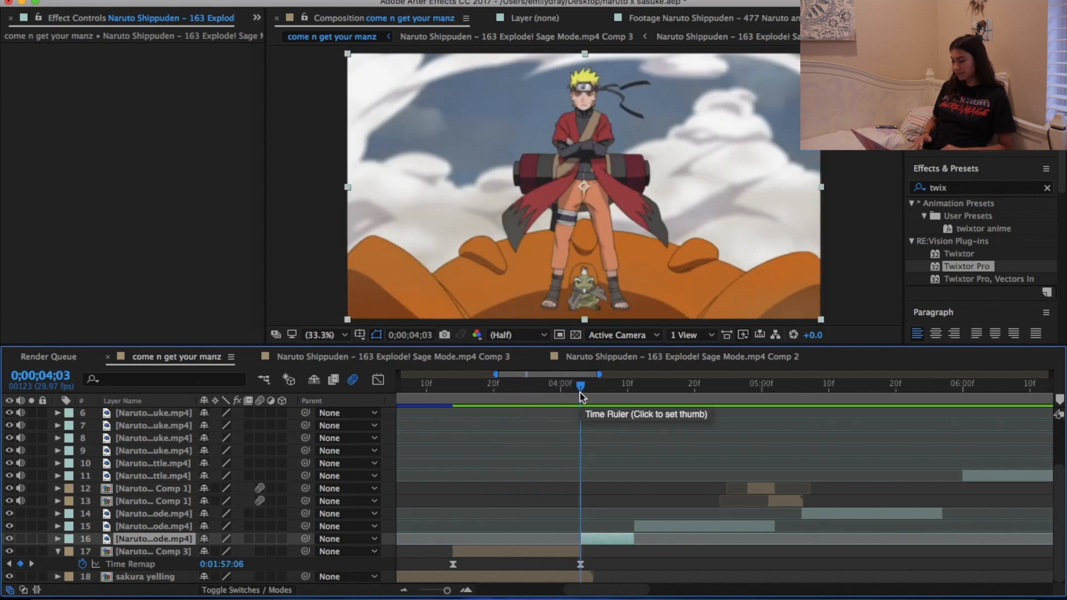
{"action": "key", "text": "space"}
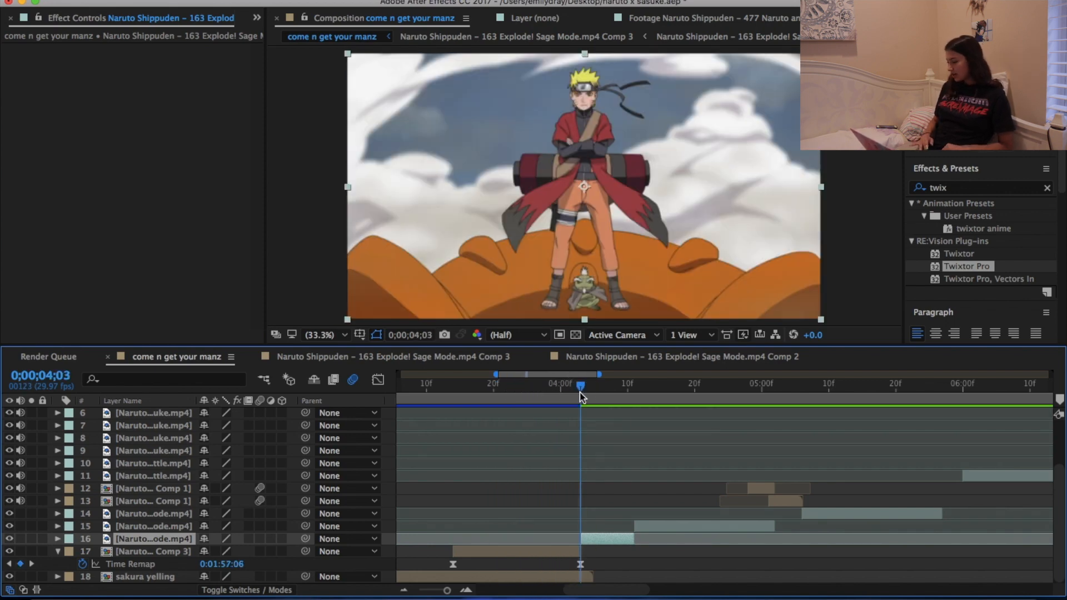
{"action": "left_click_drag", "start_coordinate": [983, 256], "coordinate": [590, 540]}
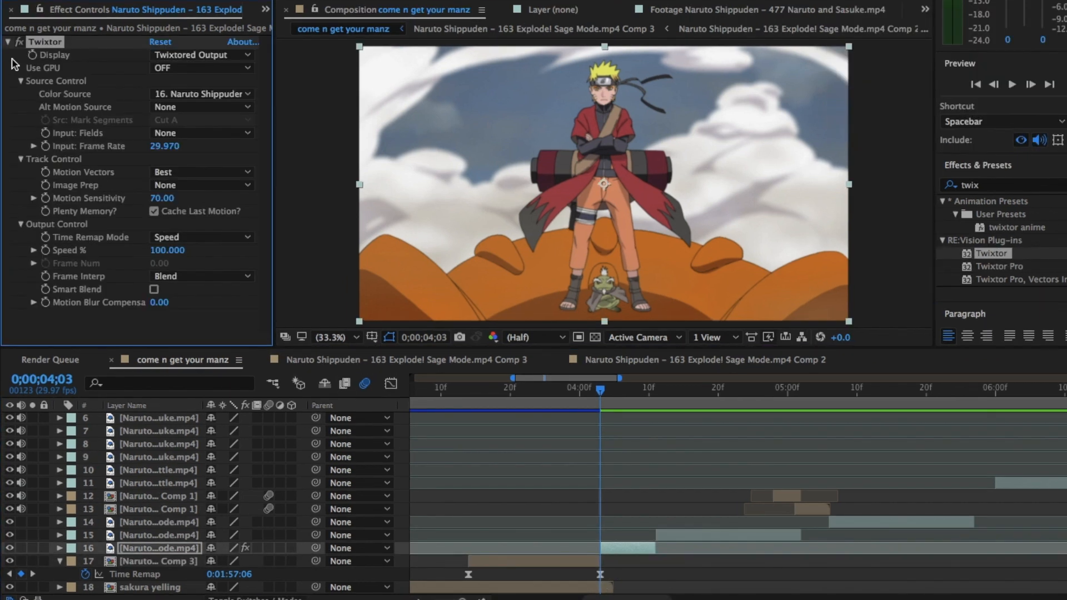
{"action": "left_click", "coordinate": [162, 151]}
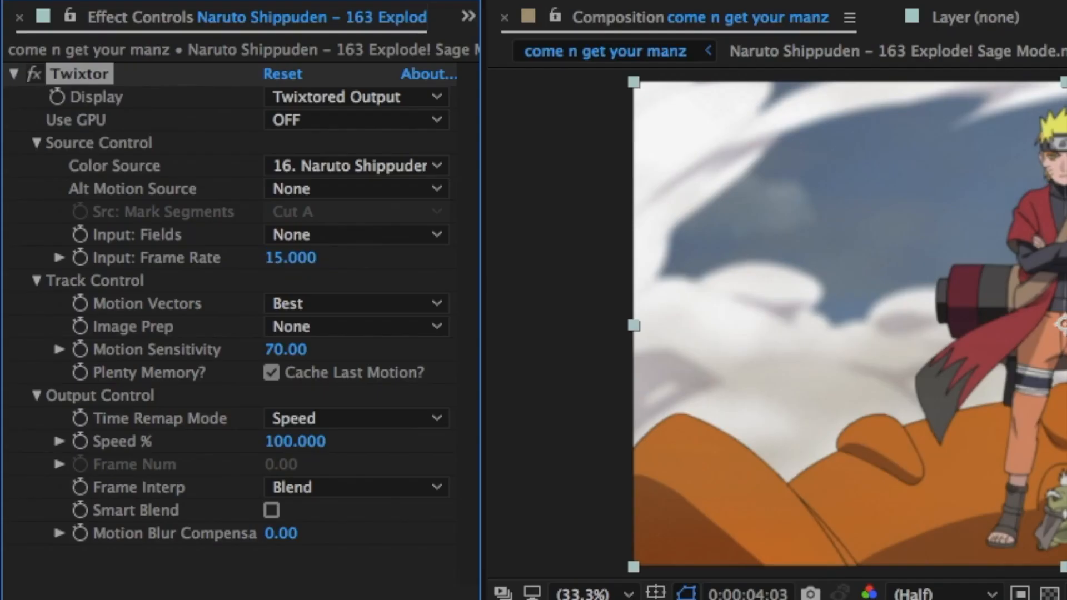
{"action": "key", "text": "Return"}
{"action": "left_click_drag", "start_coordinate": [166, 199], "coordinate": [192, 197]}
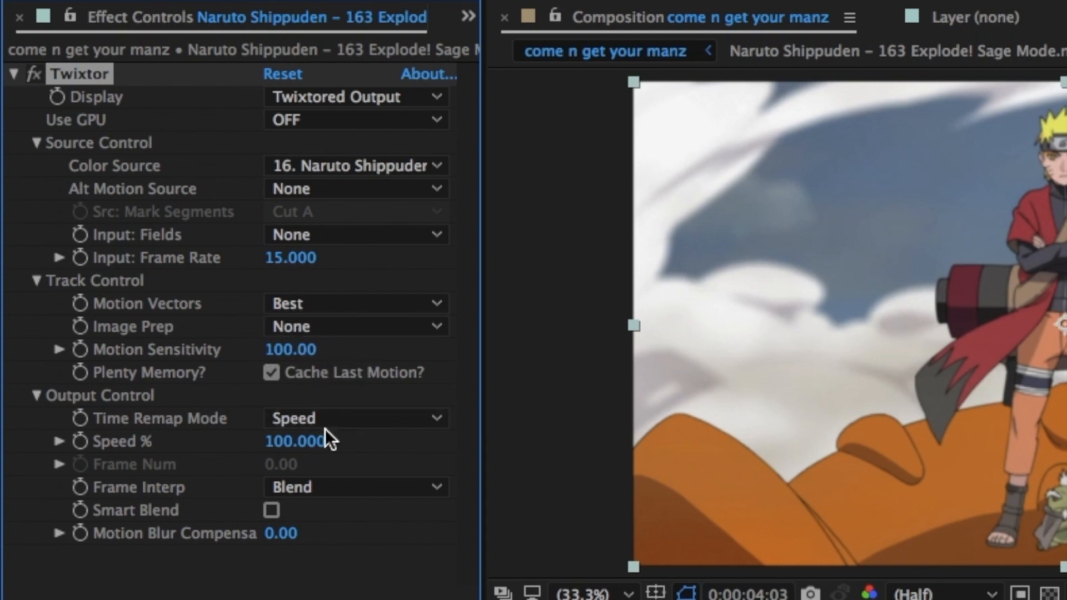
- Set layer 16's Twixtor to Motion Weighted Blend with Smart Blend on and Contrast/Edge Enhance image prep
{"action": "left_click", "coordinate": [359, 490]}
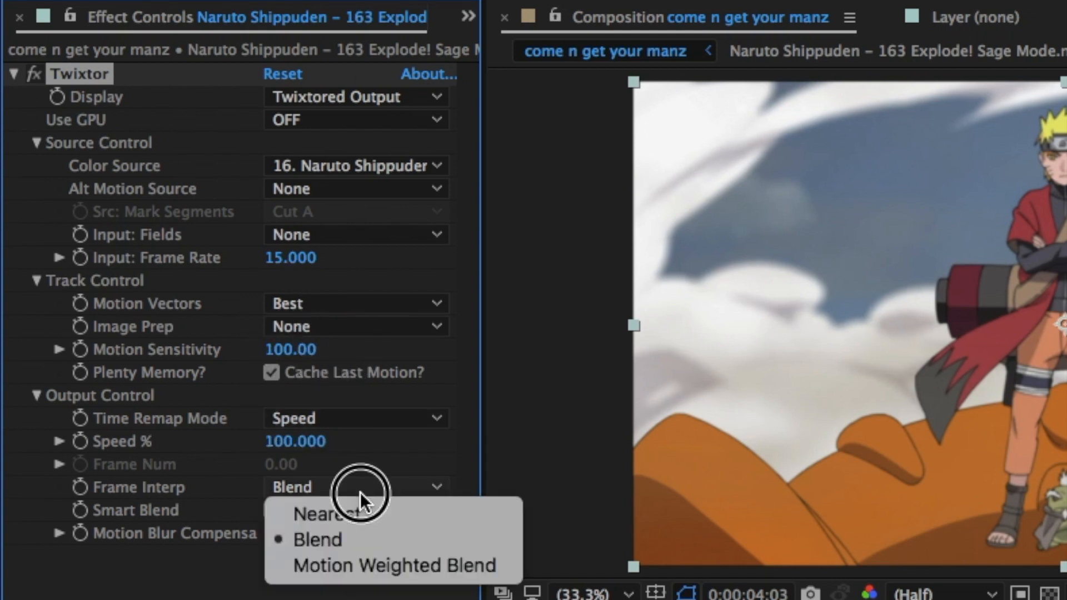
{"action": "left_click", "coordinate": [386, 564]}
{"action": "left_click", "coordinate": [386, 326]}
{"action": "left_click", "coordinate": [385, 367]}
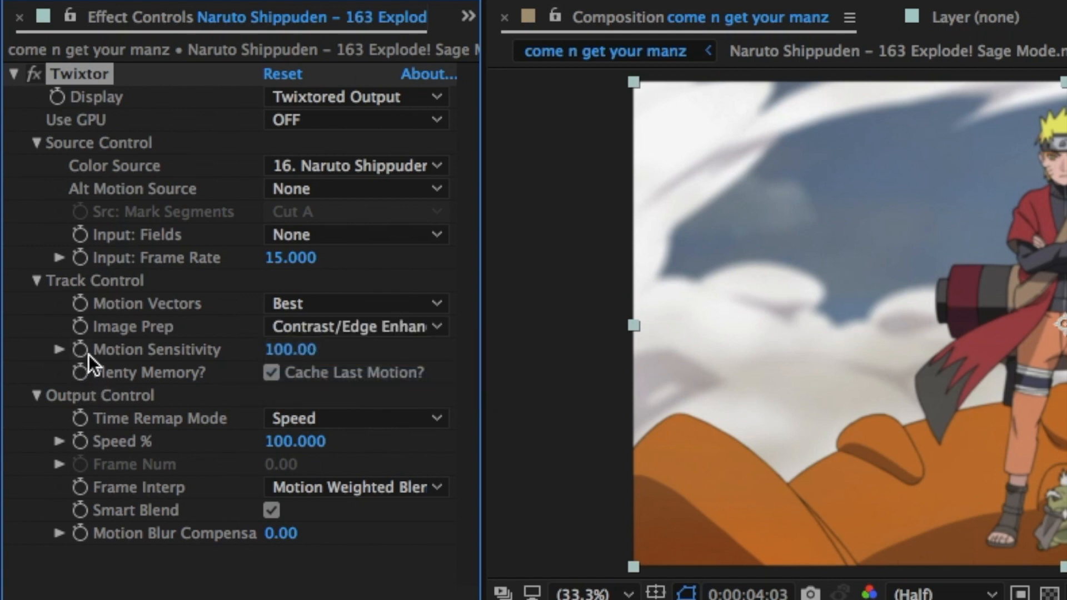
- Keyframe layer 16's Twixtor Speed %, moving the first keyframe one frame before the clip and setting 200 at 0;00;04;03
{"action": "left_click", "coordinate": [86, 446]}
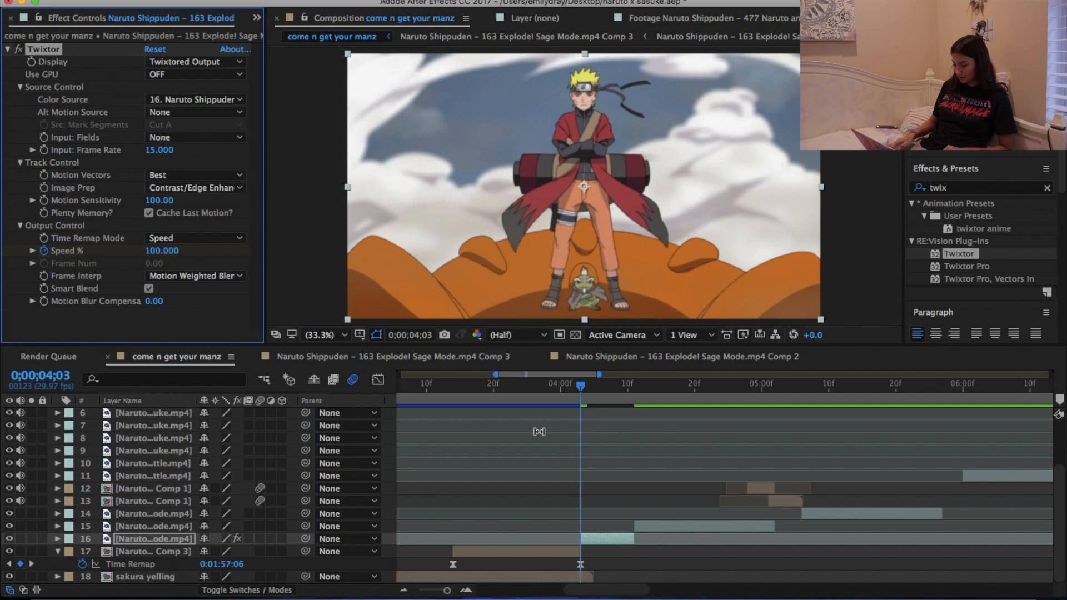
{"action": "key", "text": "u"}
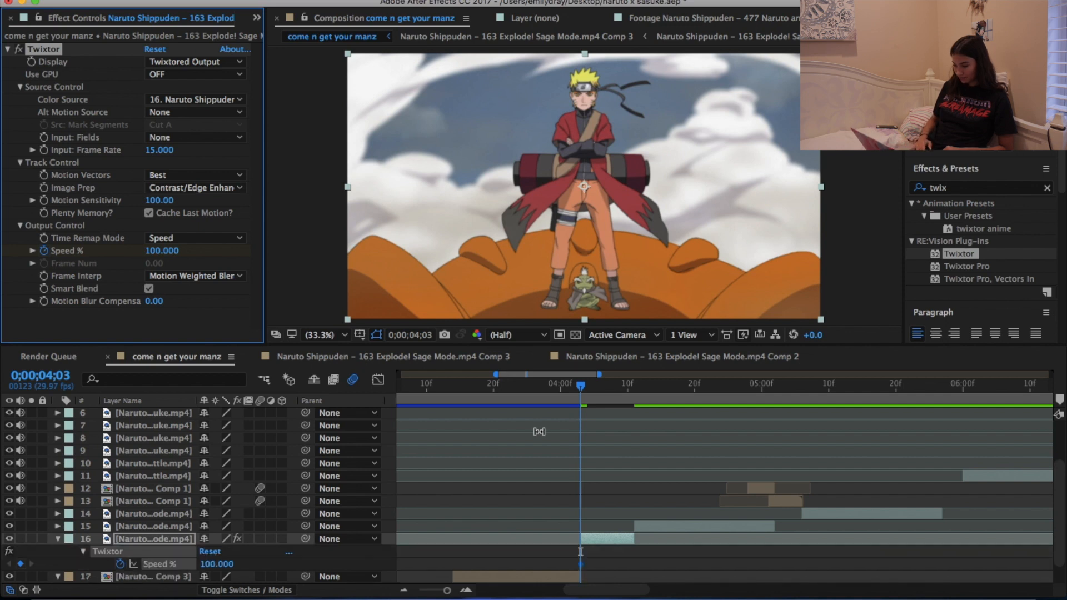
{"action": "key", "text": "equal"}
{"action": "scroll", "coordinate": [564, 476], "scroll_direction": "down", "scroll_amount": 2}
{"action": "left_click", "coordinate": [579, 536]}
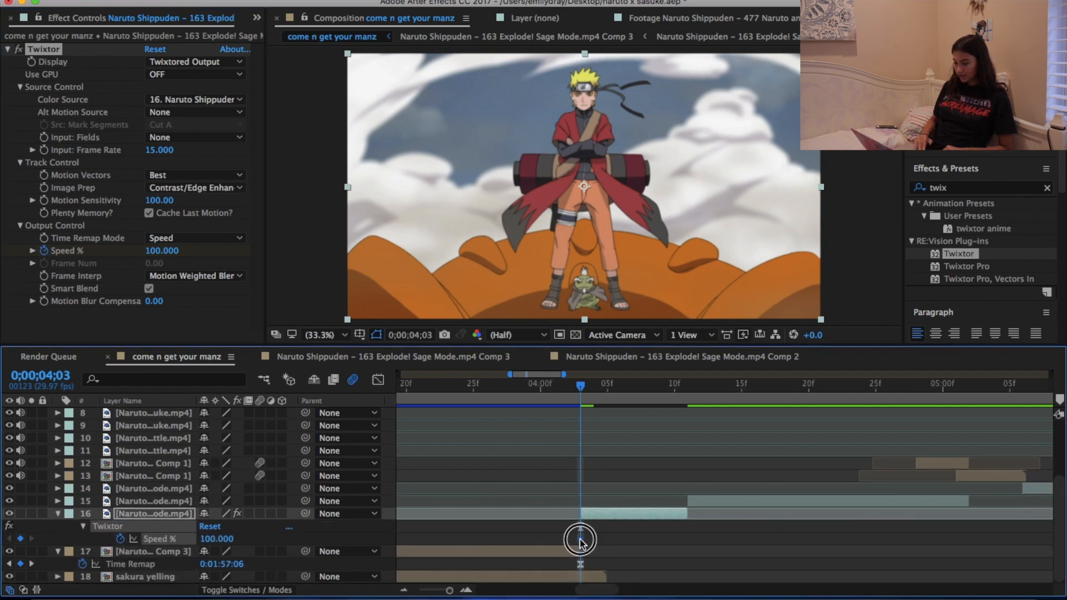
{"action": "left_click", "coordinate": [166, 251]}
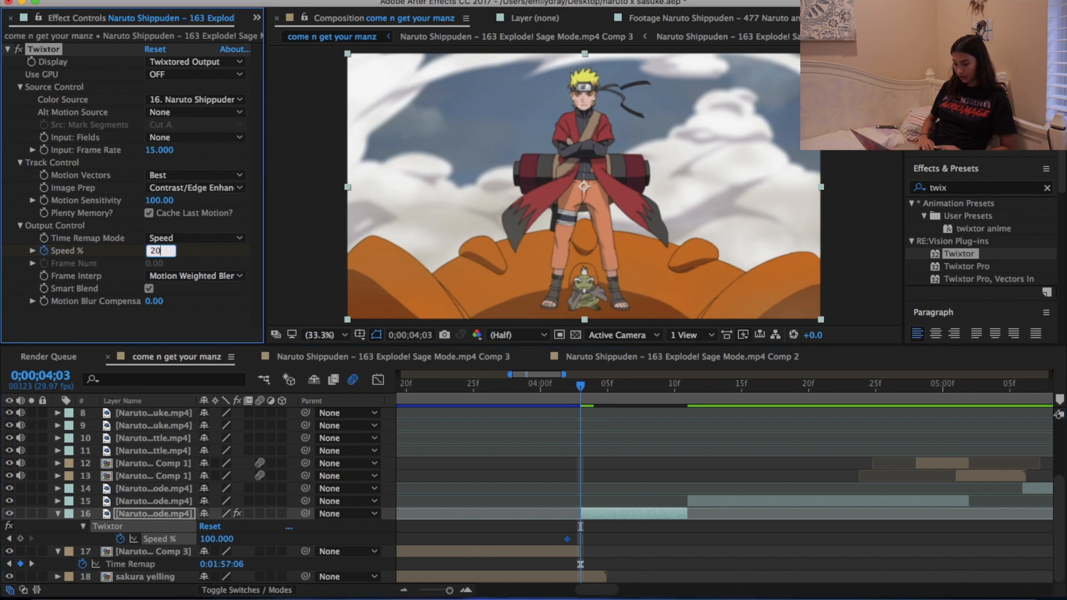
{"action": "key", "text": "Return"}
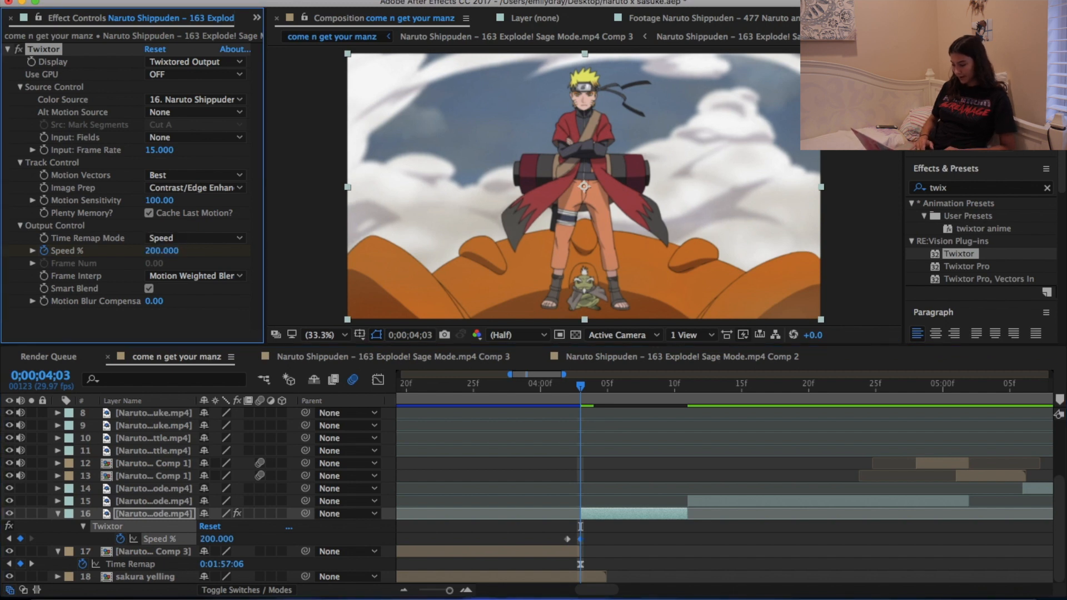
- Add Speed % keyframes on layer 16 of 200 at 0;00;04;11 and 20 at 0;00;04;07
{"action": "left_click", "coordinate": [686, 396]}
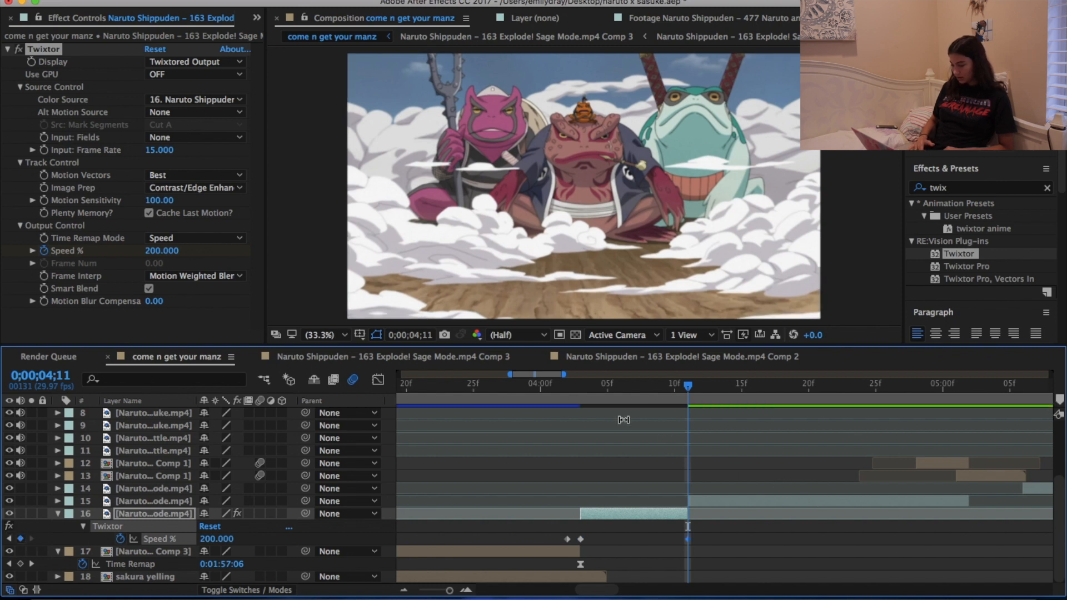
{"action": "left_click", "coordinate": [630, 391]}
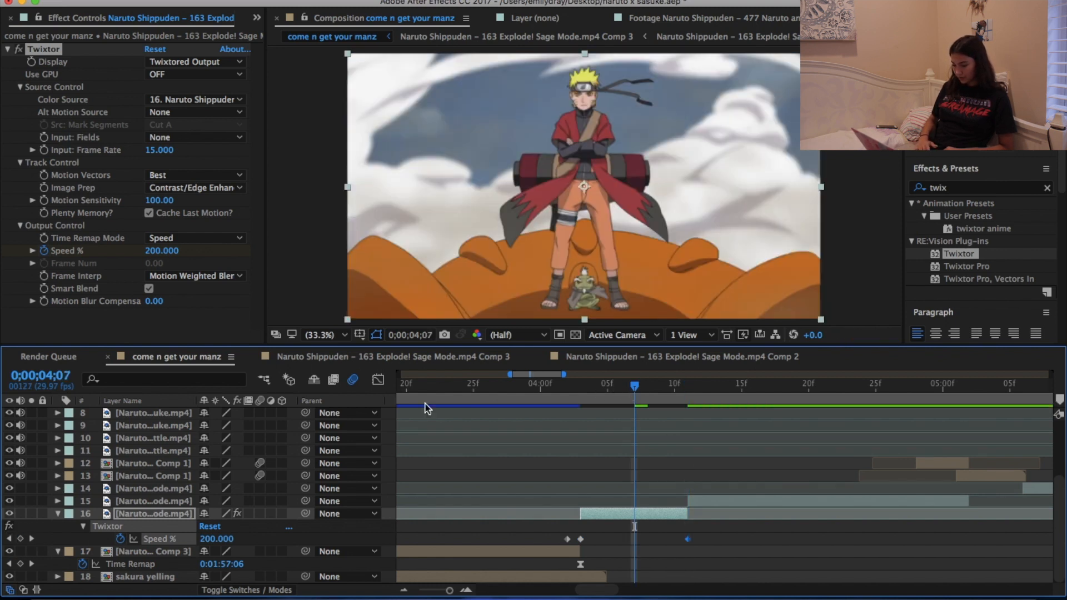
{"action": "left_click", "coordinate": [167, 251]}
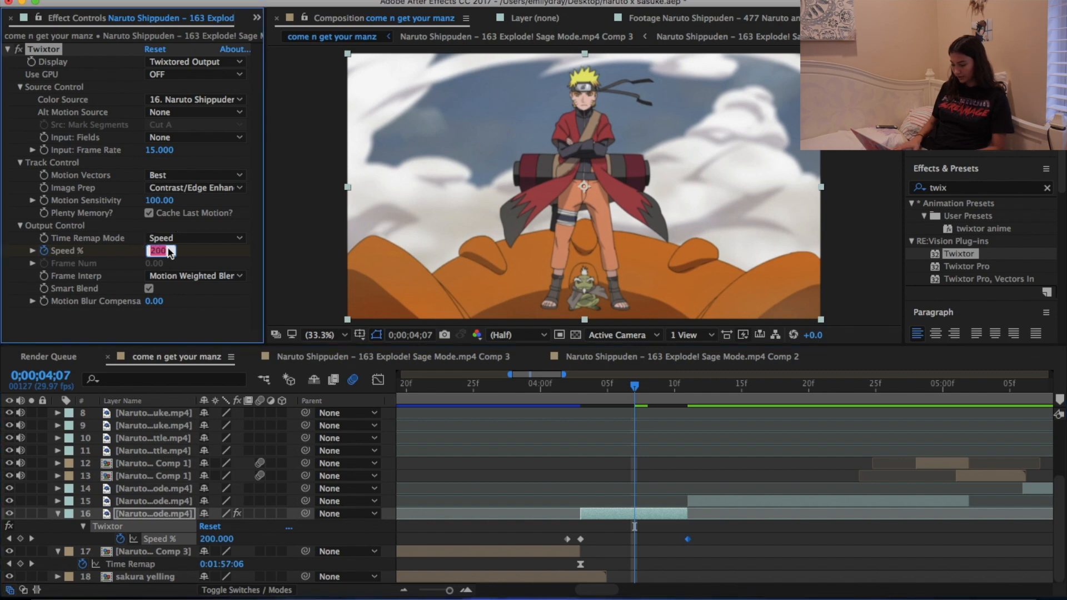
{"action": "key", "text": "Return"}
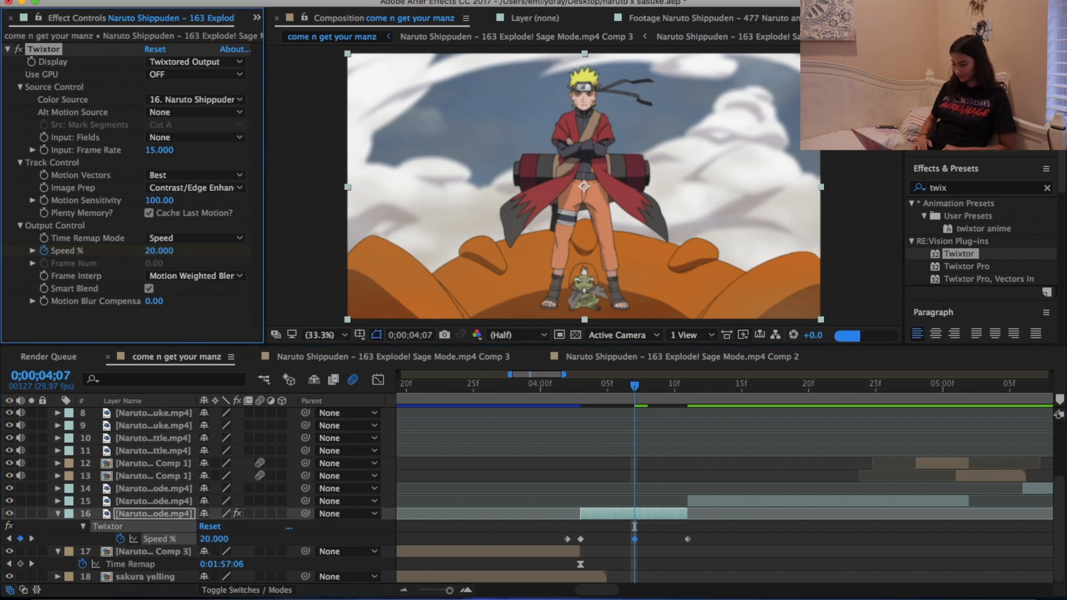
- Easy-ease all of layer 16's Speed % keyframes and lengthen both handles of the lowest keyframe in the value graph
{"action": "left_click_drag", "start_coordinate": [548, 528], "coordinate": [755, 540]}
{"action": "key", "text": "F9"}
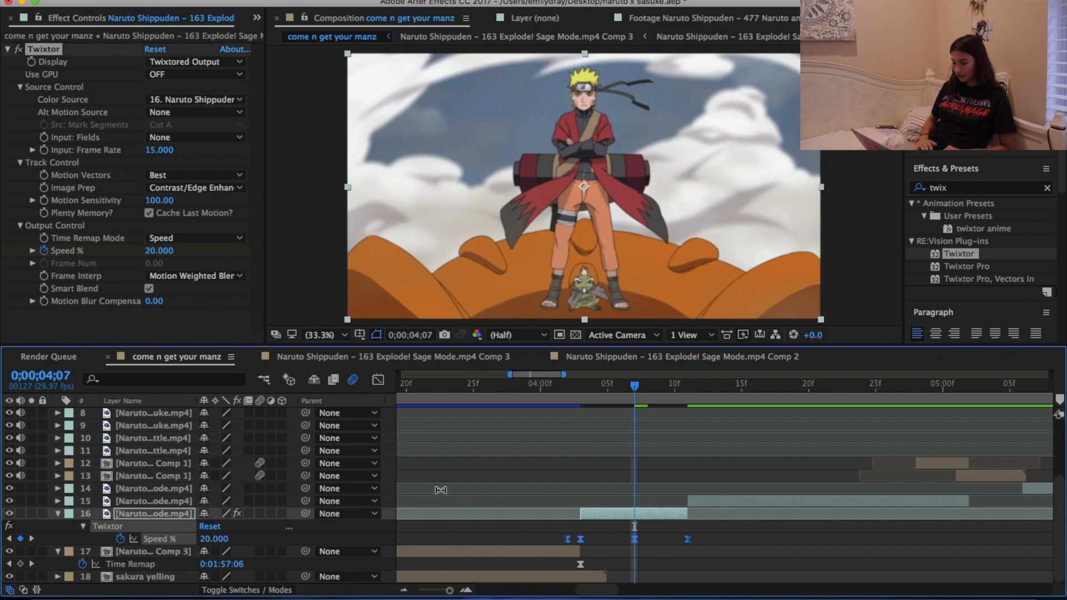
{"action": "left_click", "coordinate": [378, 380]}
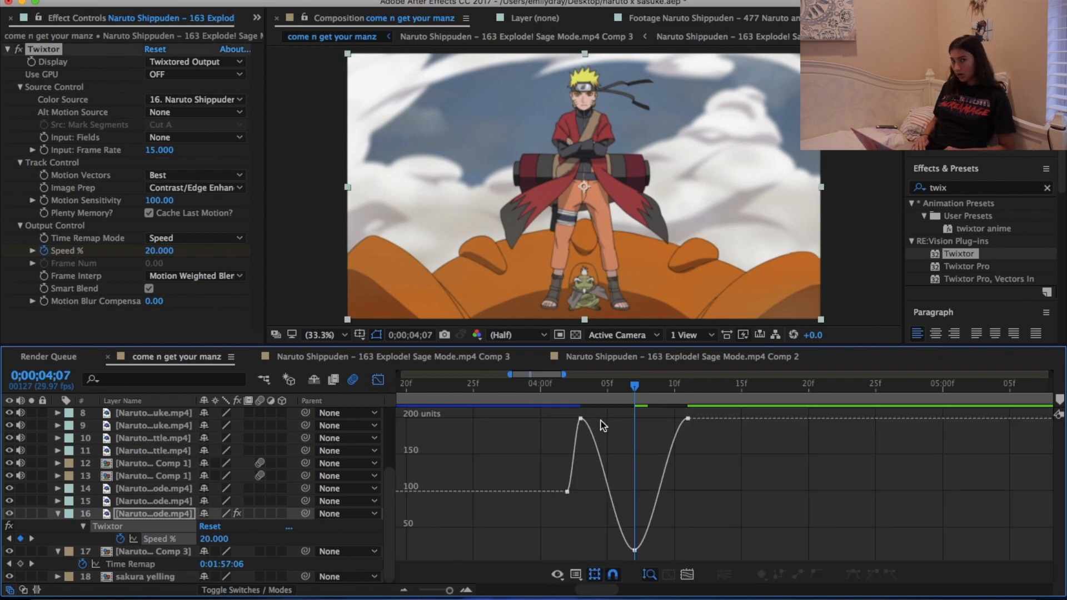
{"action": "left_click", "coordinate": [580, 418]}
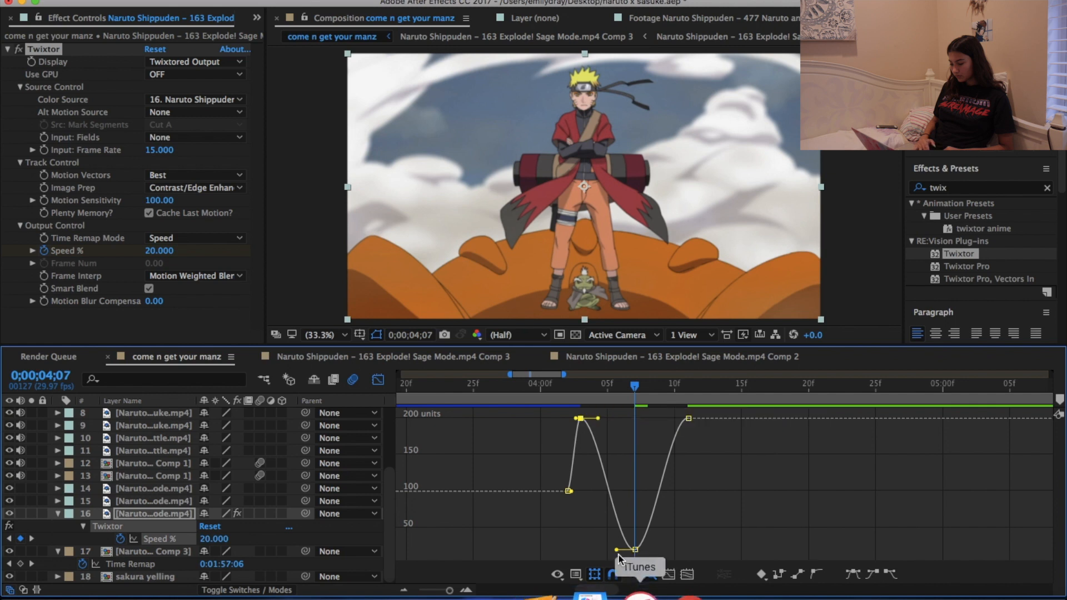
{"action": "left_click_drag", "start_coordinate": [616, 549], "coordinate": [562, 550]}
{"action": "left_click_drag", "start_coordinate": [653, 550], "coordinate": [714, 549]}
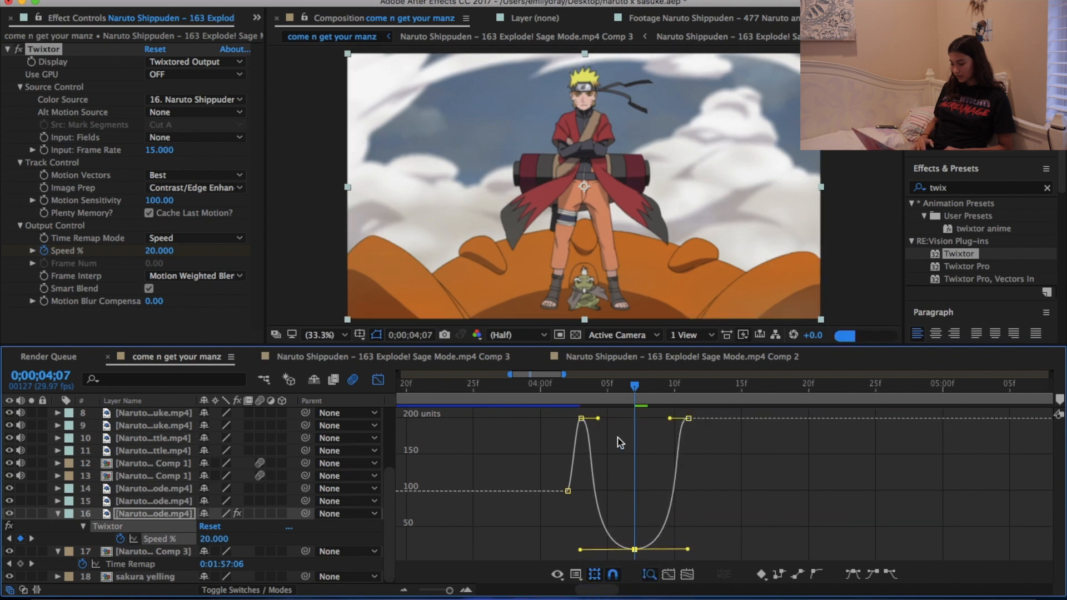
- Shorten the incoming handle of the Speed % keyframe at 0;00;04;11 to steepen the end of the curve
{"action": "left_click", "coordinate": [686, 420]}
{"action": "left_click", "coordinate": [688, 419]}
{"action": "left_click", "coordinate": [675, 420]}
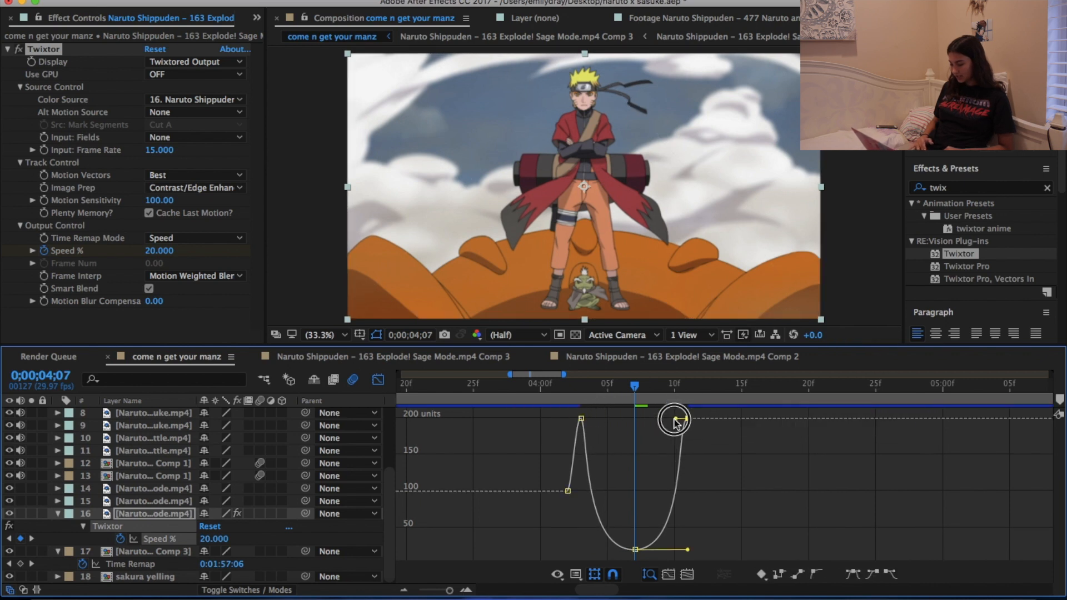
{"action": "left_click", "coordinate": [582, 573]}
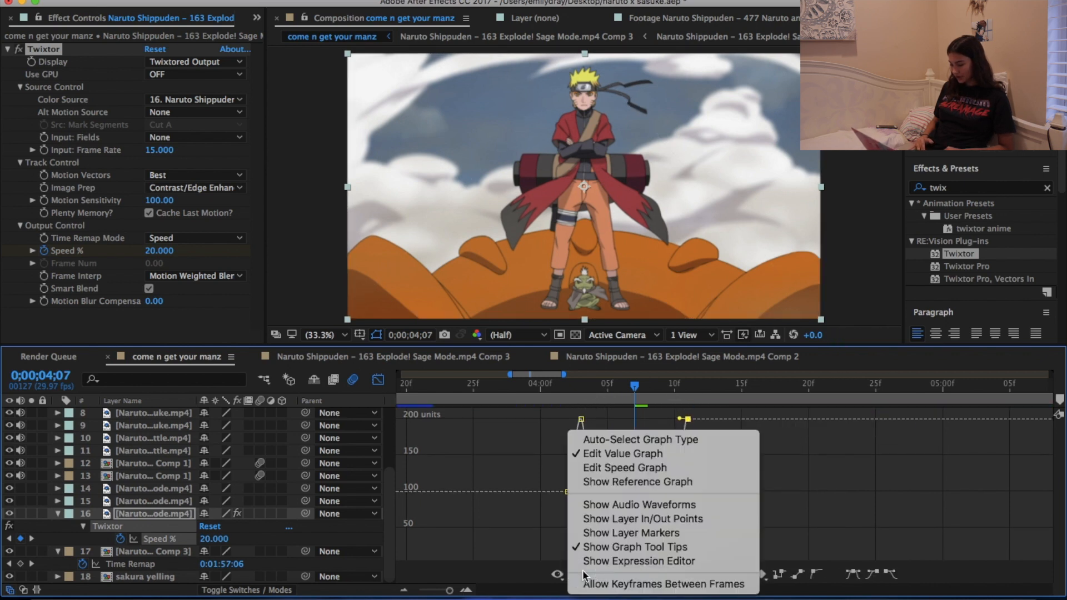
{"action": "left_click", "coordinate": [677, 466]}
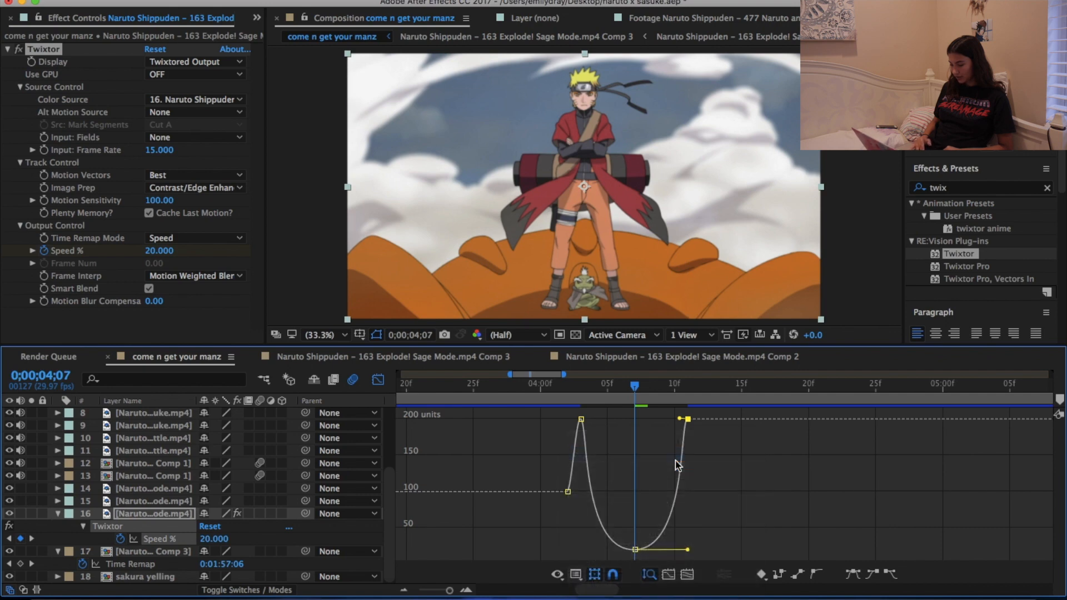
{"action": "left_click", "coordinate": [577, 575]}
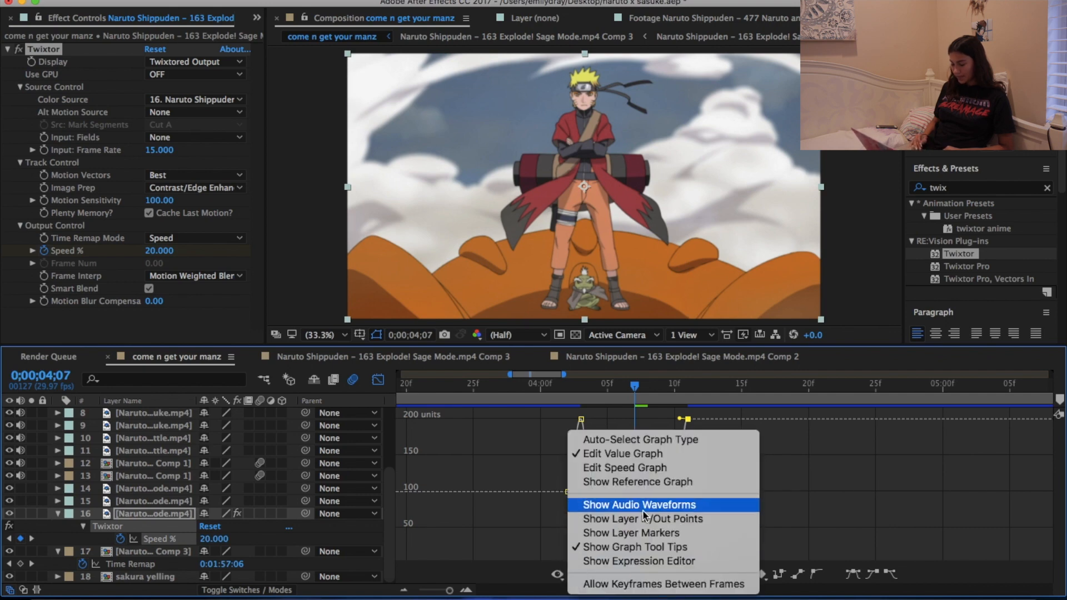
{"action": "left_click", "coordinate": [687, 472]}
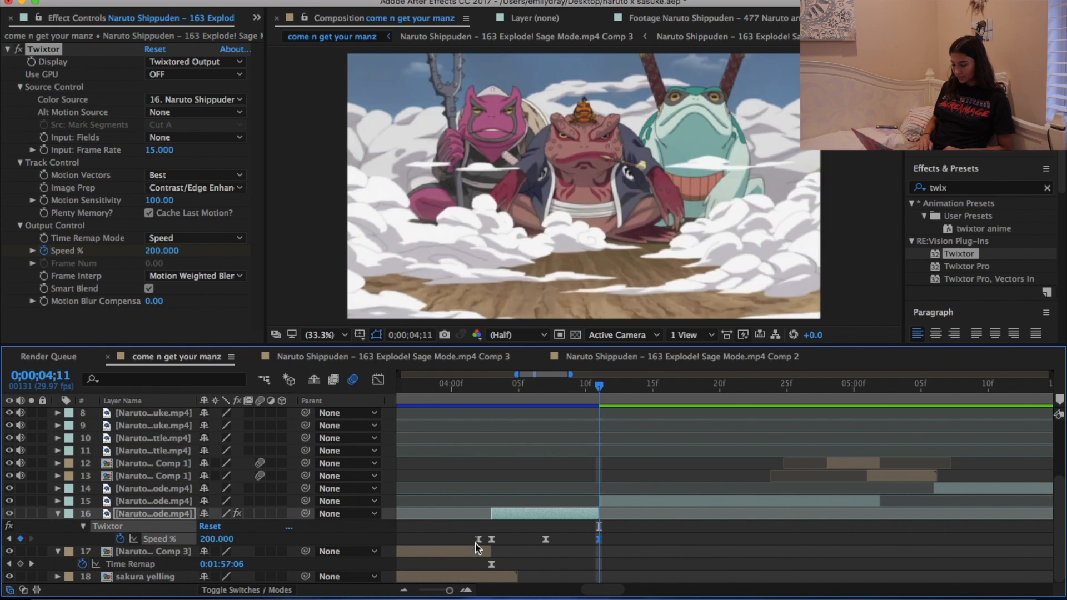
- Copy layer 16's Speed % keyframes onto the toad clip on layer 15 and shift them one frame earlier
{"action": "left_click_drag", "start_coordinate": [479, 538], "coordinate": [698, 546]}
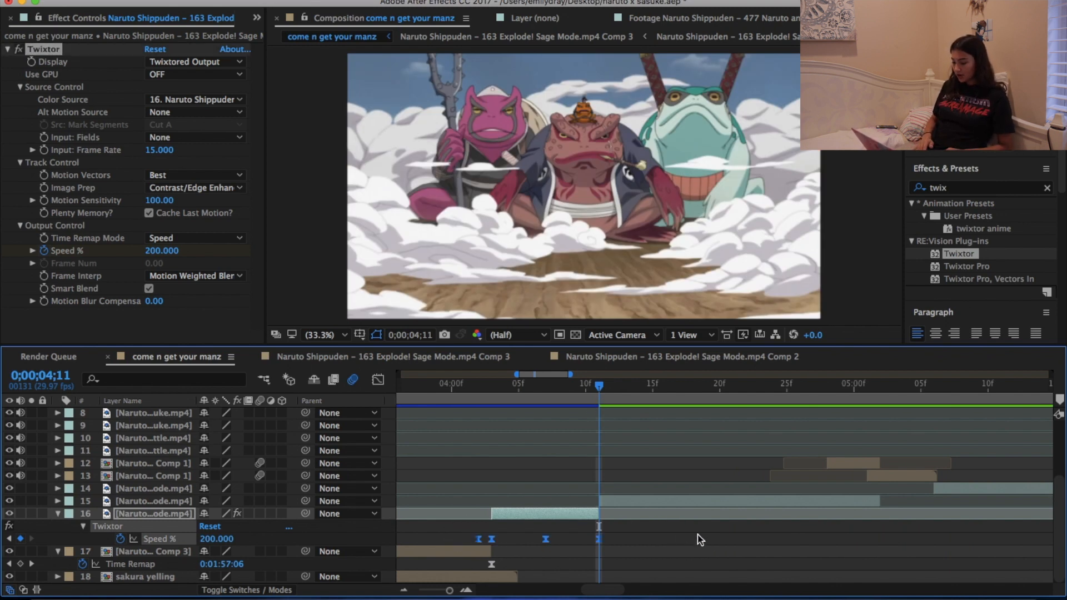
{"action": "left_click", "coordinate": [641, 504]}
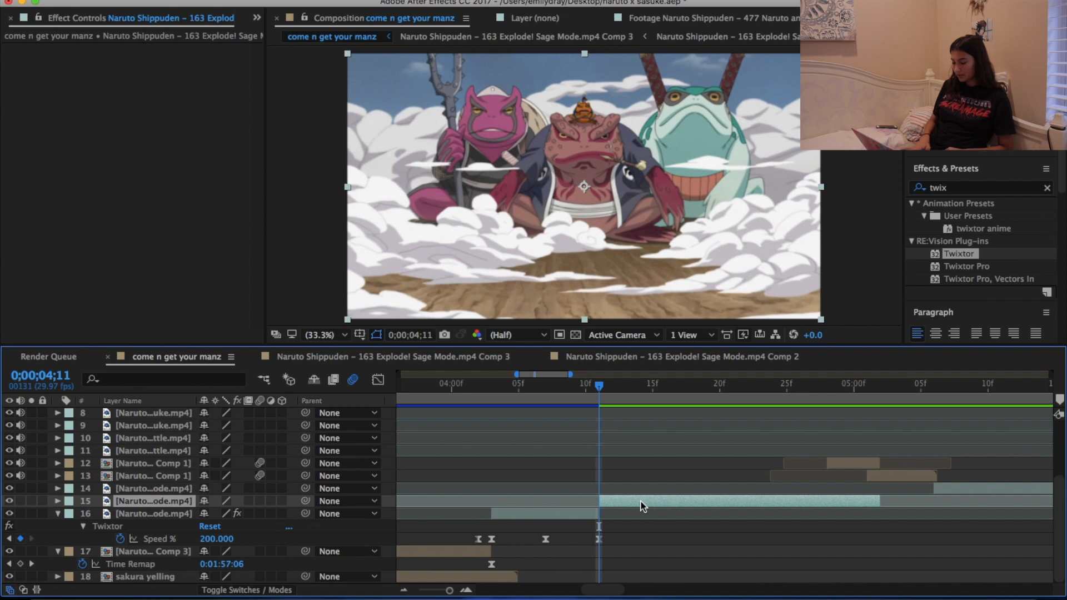
{"action": "key", "text": "super+v"}
{"action": "left_click_drag", "start_coordinate": [612, 526], "coordinate": [599, 529]}
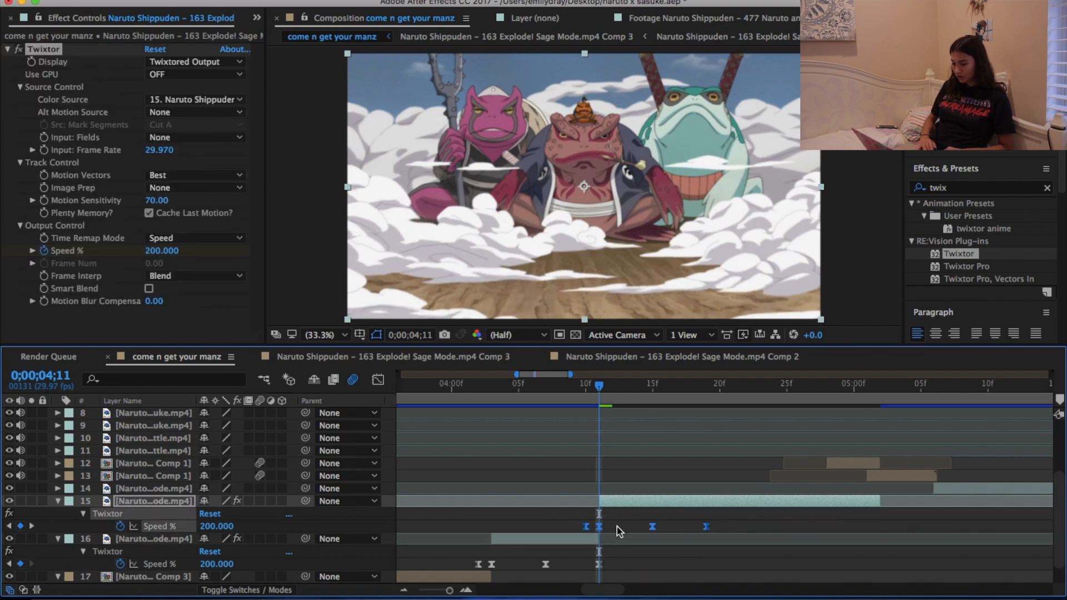
- Configure layer 15's Twixtor with motion sensitivity 100, input frame rate 15, Contrast/Edge Enhance, Motion Weighted Blend and Smart Blend
{"action": "left_click_drag", "start_coordinate": [157, 201], "coordinate": [191, 202]}
{"action": "left_click", "coordinate": [166, 151]}
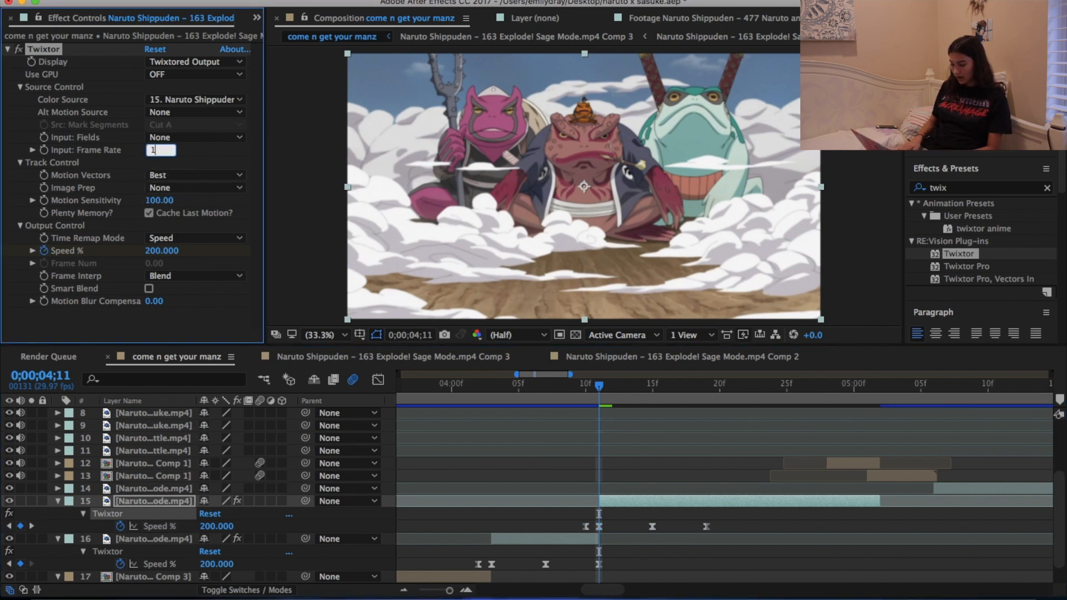
{"action": "type", "text": "1"}
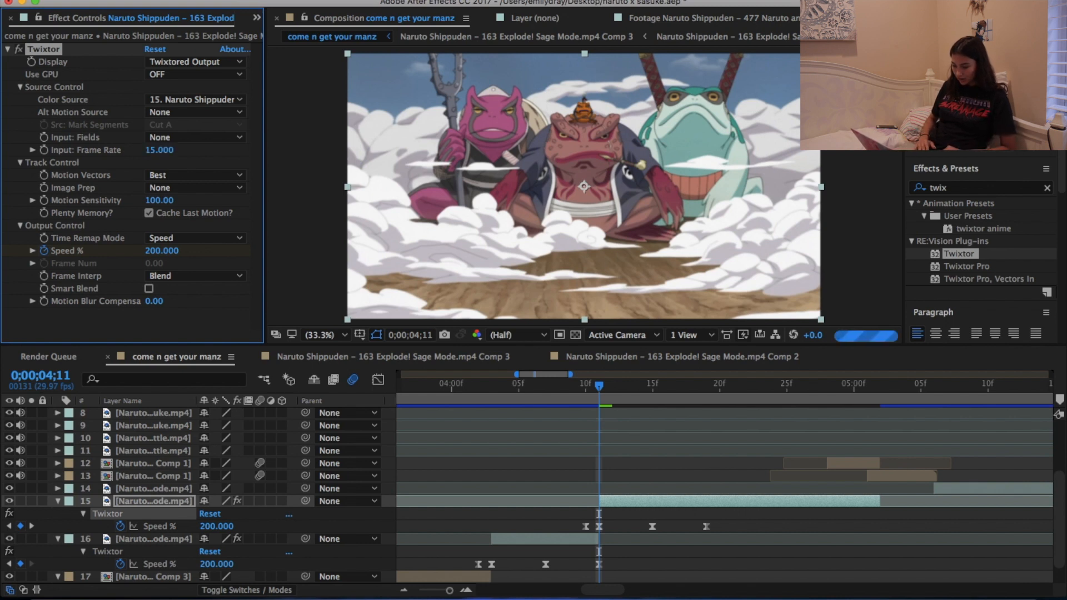
{"action": "left_click", "coordinate": [195, 187]}
{"action": "left_click", "coordinate": [210, 218]}
{"action": "left_click", "coordinate": [222, 277]}
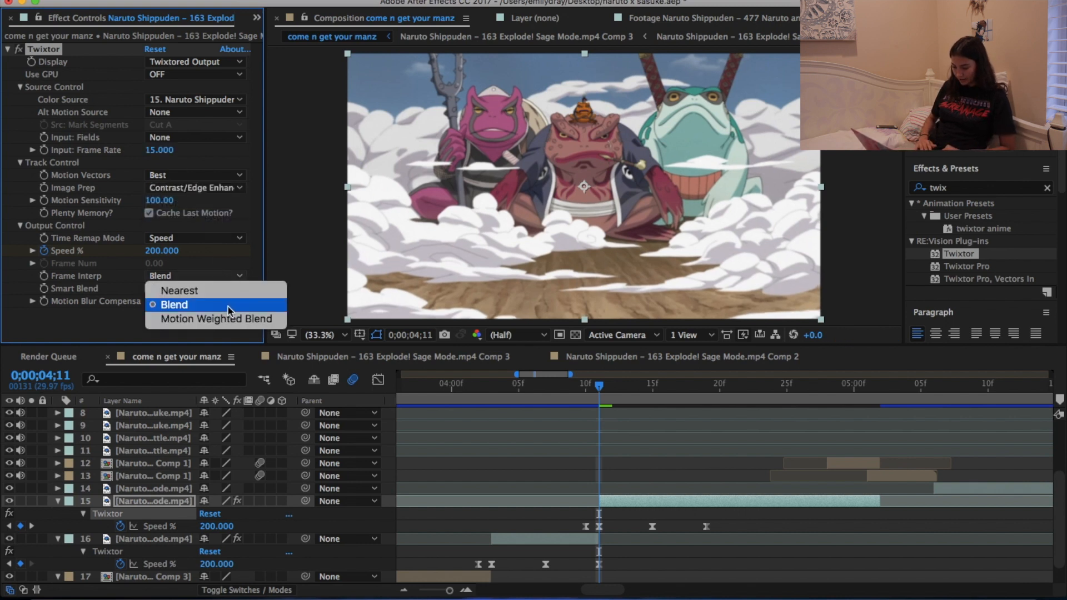
{"action": "left_click", "coordinate": [222, 319]}
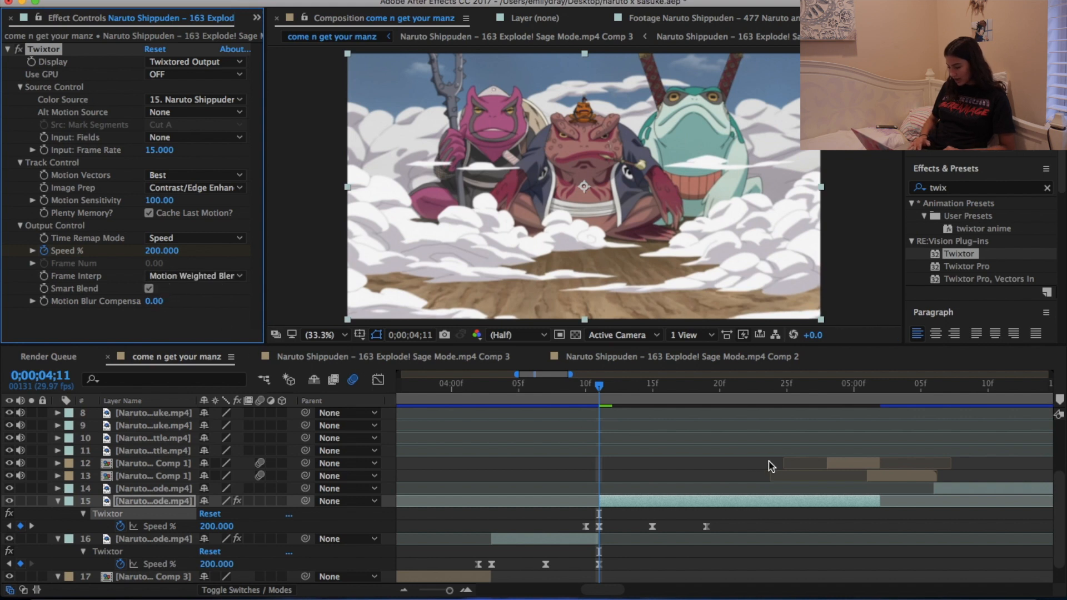
- Move layer 15's last Speed % keyframe to 0;00;05;02 and its slow keyframe to the clip's middle, about 0;00;04;21
{"action": "left_click", "coordinate": [880, 394]}
{"action": "left_click_drag", "start_coordinate": [707, 528], "coordinate": [881, 529]}
{"action": "scroll", "coordinate": [879, 528], "scroll_direction": "up", "scroll_amount": 5}
{"action": "scroll", "coordinate": [879, 528], "scroll_direction": "down", "scroll_amount": 4}
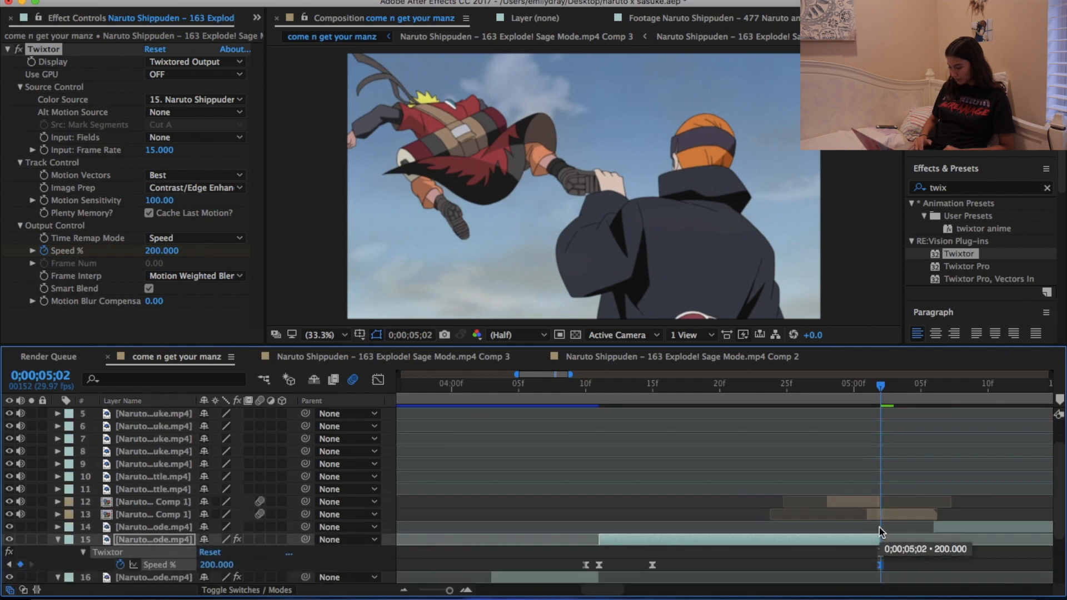
{"action": "left_click_drag", "start_coordinate": [669, 504], "coordinate": [737, 505]}
{"action": "left_click", "coordinate": [598, 400]}
{"action": "scroll", "coordinate": [598, 400], "scroll_direction": "up", "scroll_amount": 10}
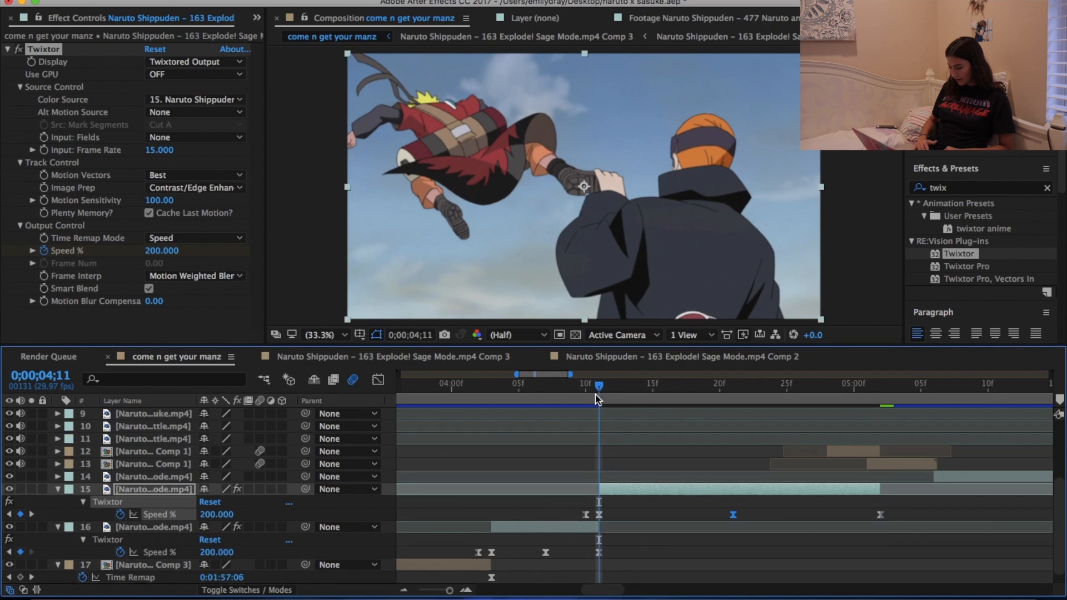
{"action": "scroll", "coordinate": [598, 400], "scroll_direction": "down", "scroll_amount": 5}
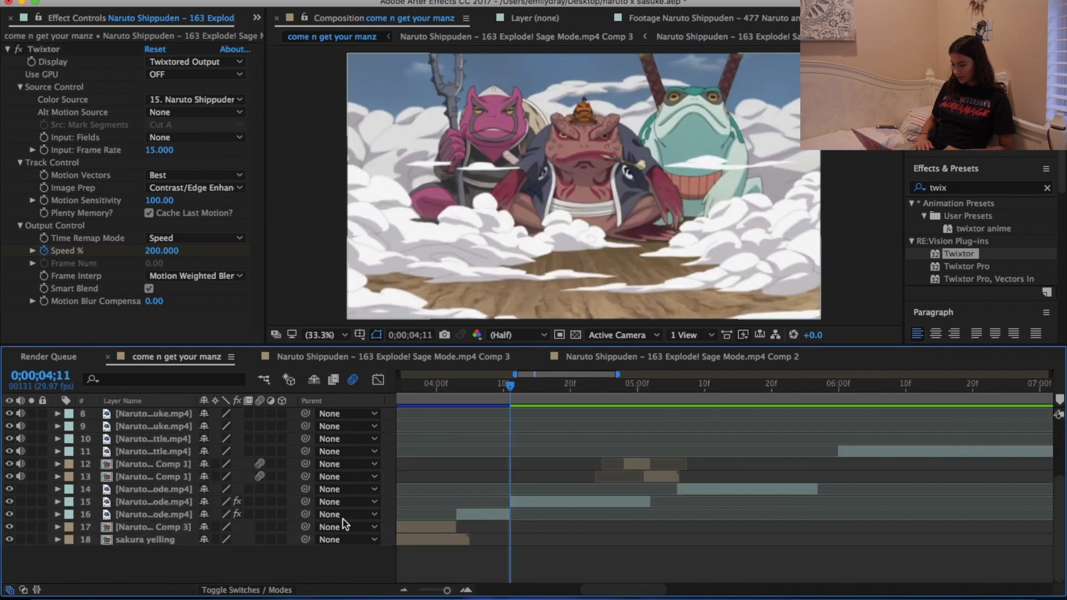
- Preview the main composition from about 0;00;05;02 to review the clips that follow the toad shot
{"action": "key", "text": "minus"}
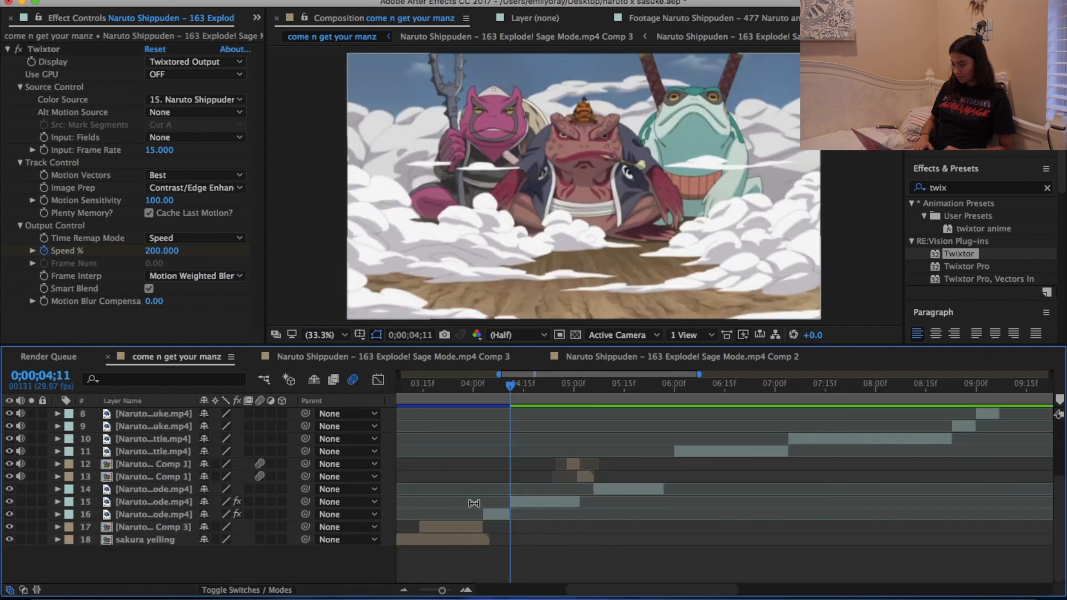
{"action": "left_click_drag", "start_coordinate": [654, 384], "coordinate": [661, 384]}
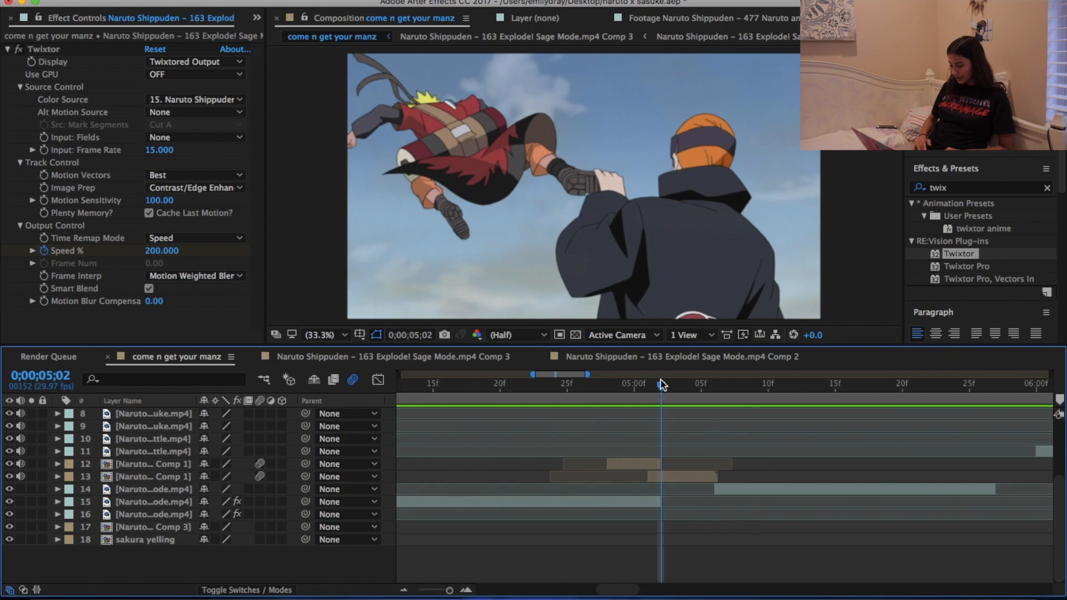
{"action": "key", "text": "equal"}
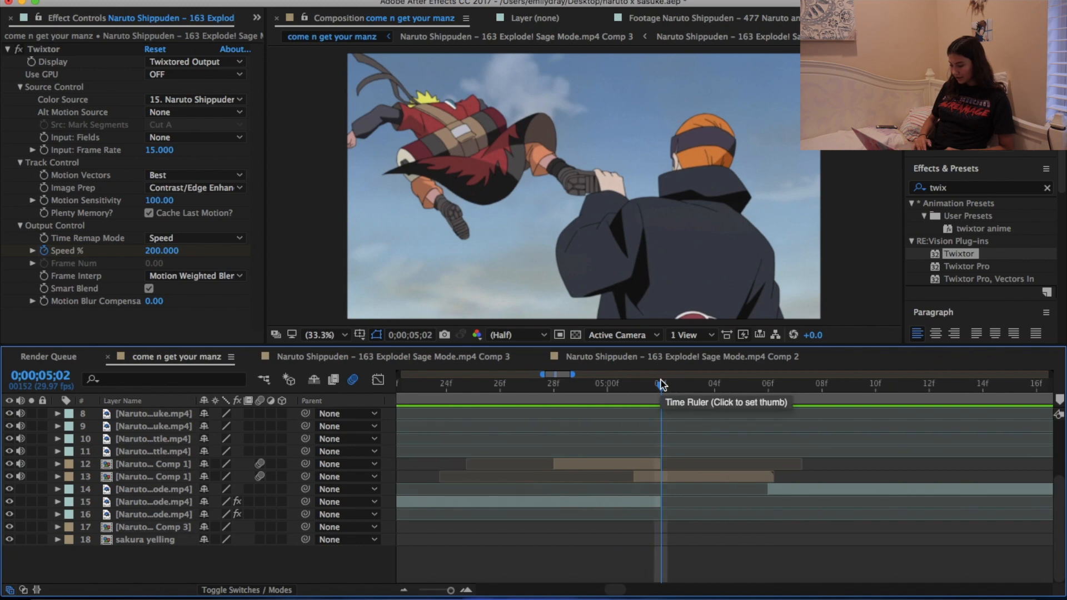
{"action": "scroll", "coordinate": [662, 384], "scroll_direction": "right", "scroll_amount": 4}
{"action": "scroll", "coordinate": [662, 383], "scroll_direction": "right", "scroll_amount": 2}
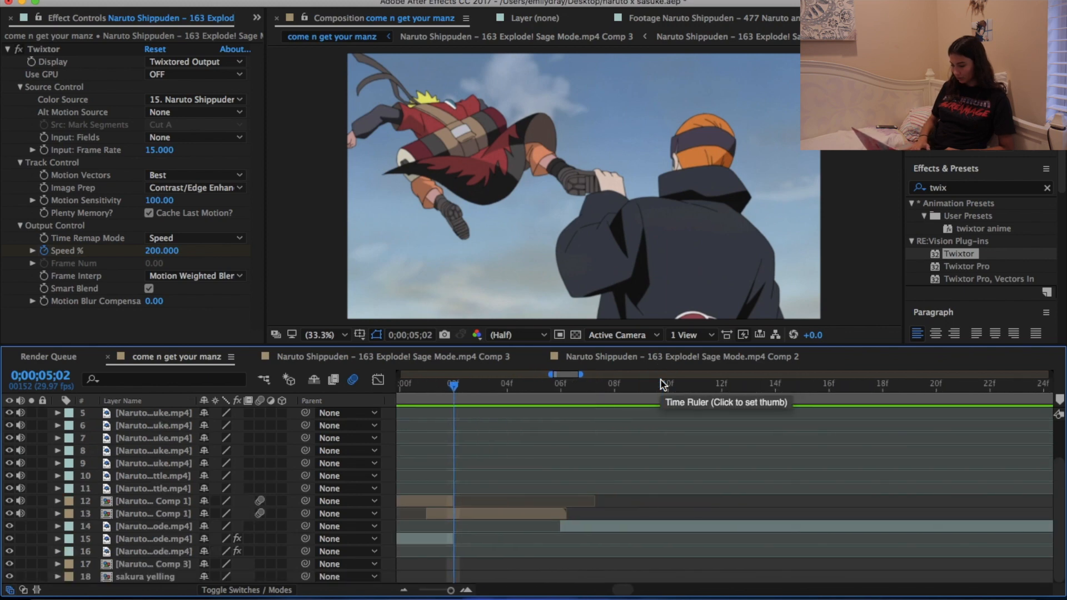
{"action": "key", "text": "space"}
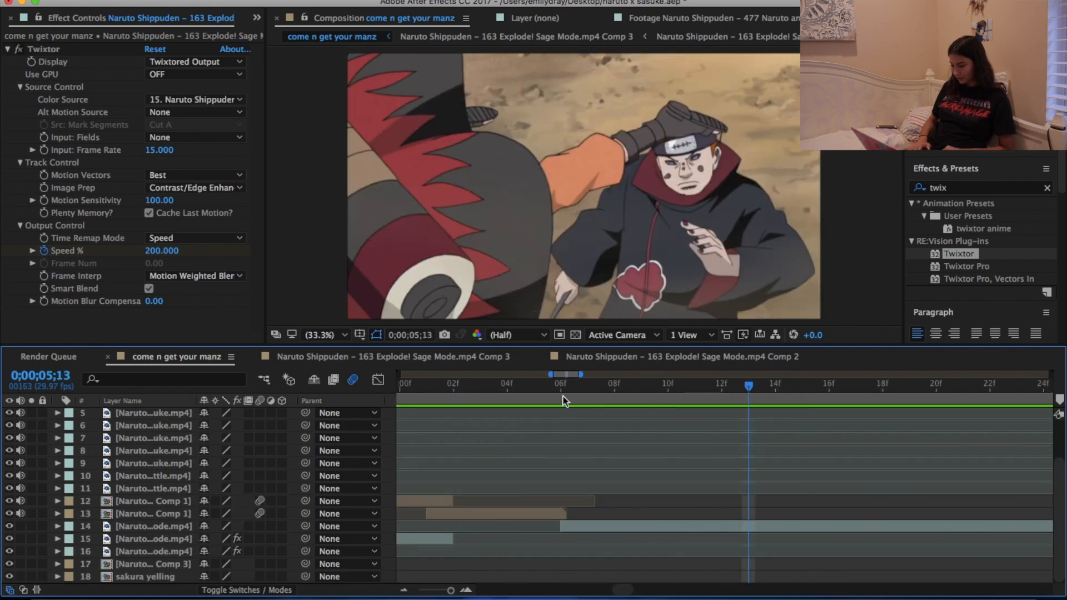
{"action": "left_click", "coordinate": [563, 396]}
{"action": "left_click", "coordinate": [852, 402]}
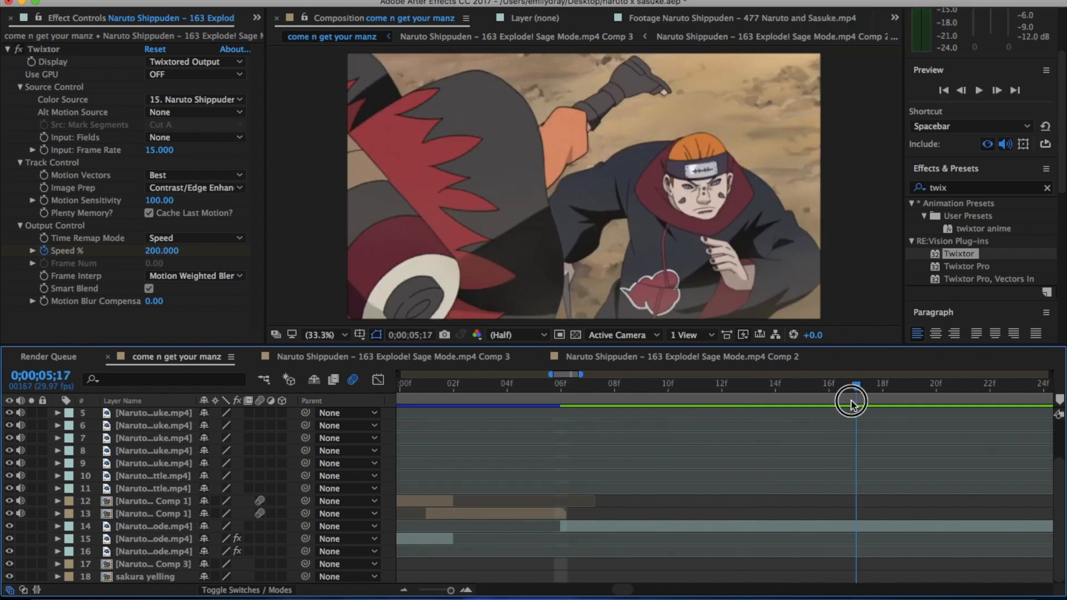
{"action": "key", "text": "minus"}
{"action": "key", "text": "space"}
{"action": "scroll", "coordinate": [934, 406], "scroll_direction": "right", "scroll_amount": 3}
{"action": "left_click", "coordinate": [611, 387]}
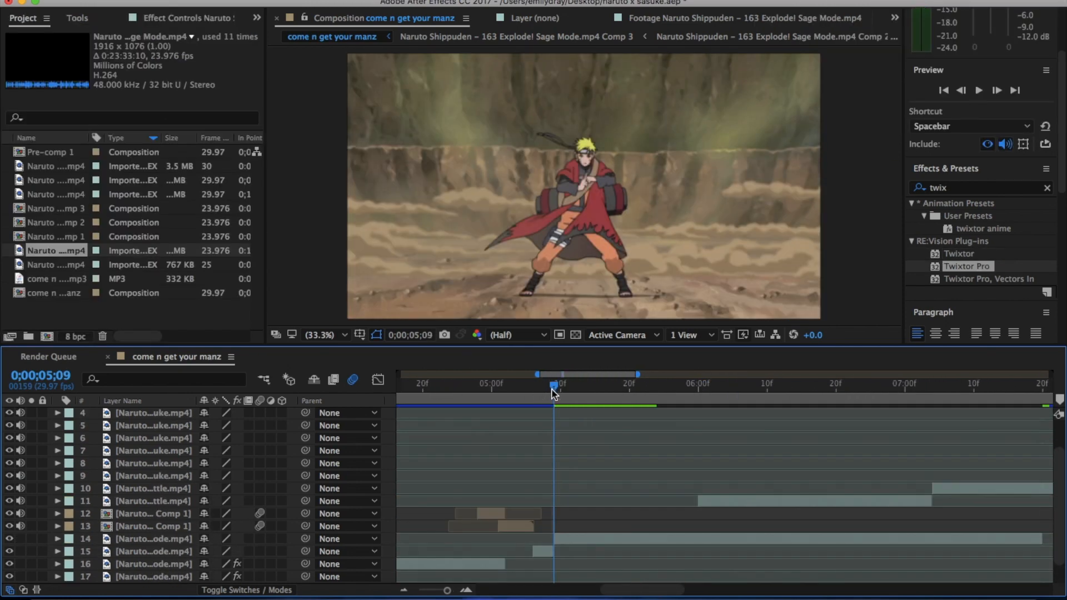
- Pre-compose the Naruto clone clip on layer 14 and apply Twixtor Pro to the resulting layer
{"action": "scroll", "coordinate": [667, 500], "scroll_direction": "down", "scroll_amount": 1}
{"action": "left_click", "coordinate": [153, 514]}
{"action": "key", "text": "super+shift+c"}
{"action": "left_click", "coordinate": [650, 296]}
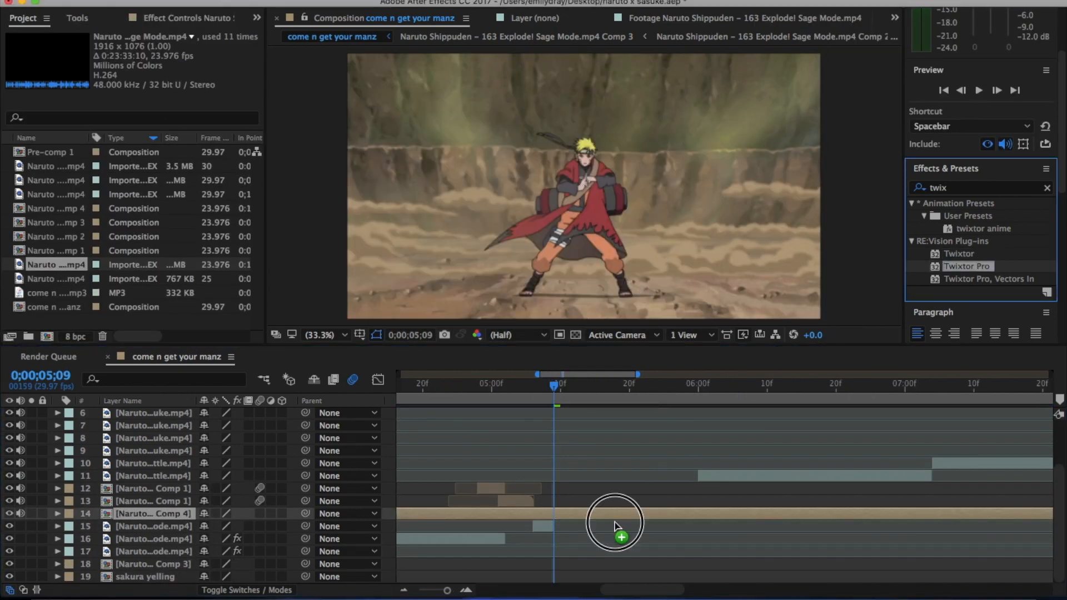
{"action": "left_click_drag", "start_coordinate": [671, 471], "coordinate": [625, 513]}
- Configure Twixtor Pro with input frame rate 15, Contrast/Edge Enhance and Motion Weighted Blend, and keyframe Speed % at 20
{"action": "left_click", "coordinate": [157, 162]}
{"action": "type", "text": "15"}
{"action": "left_click", "coordinate": [175, 201]}
{"action": "left_click", "coordinate": [192, 227]}
{"action": "left_click", "coordinate": [205, 276]}
{"action": "left_click", "coordinate": [205, 317]}
{"action": "left_click", "coordinate": [44, 250]}
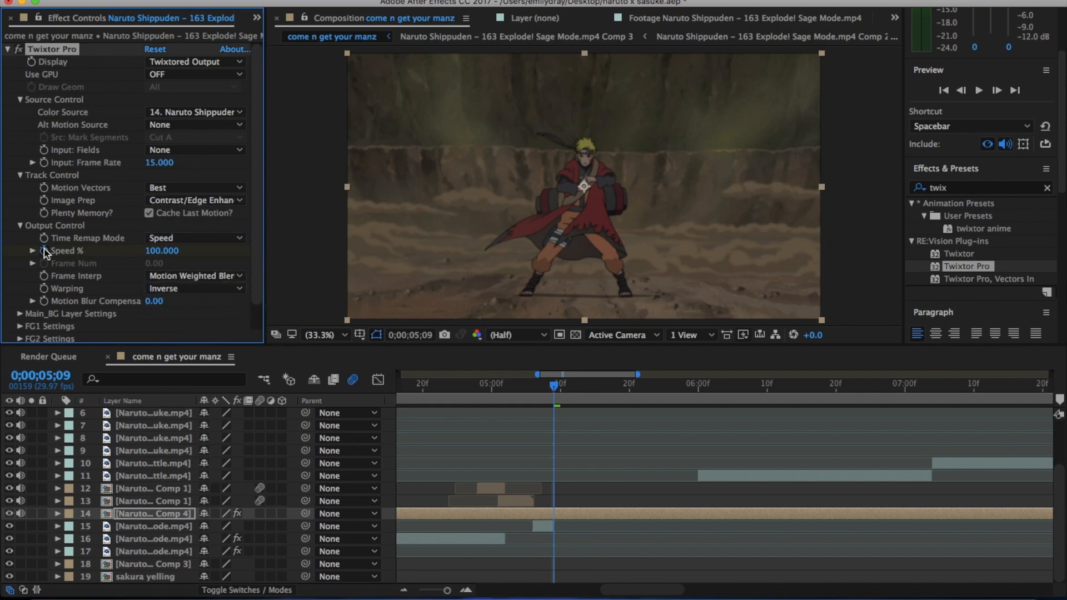
- Pre-compose the Twixtor Pro layer again, enable time remapping and set its first keyframe at 0;00;05;09
{"action": "key", "text": "u"}
{"action": "key", "text": "super+shift+c"}
{"action": "key", "text": "Return"}
{"action": "key", "text": "alt+super+t"}
{"action": "left_click_drag", "start_coordinate": [222, 526], "coordinate": [244, 532]}
- Add eased Time Remap keyframes at the music markers 0;00;05;16 and 0;00;05;23, setting the latter to 0:18:52:19
{"action": "scroll", "coordinate": [598, 423], "scroll_direction": "up", "scroll_amount": 5}
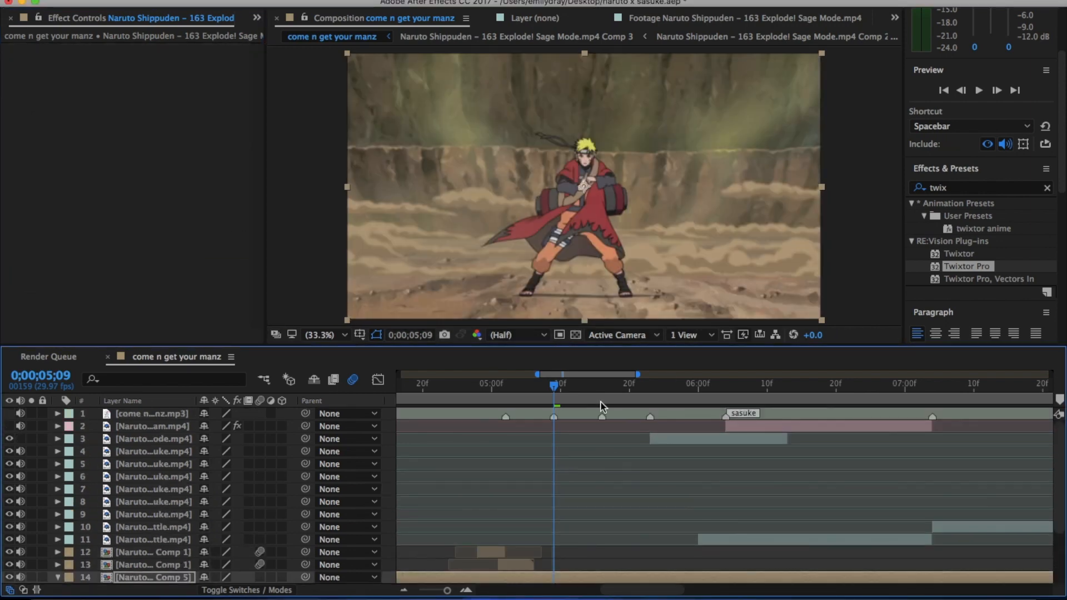
{"action": "left_click", "coordinate": [602, 388]}
{"action": "scroll", "coordinate": [598, 445], "scroll_direction": "down", "scroll_amount": 5}
{"action": "scroll", "coordinate": [598, 444], "scroll_direction": "right", "scroll_amount": 5}
{"action": "left_click_drag", "start_coordinate": [237, 528], "coordinate": [271, 529]}
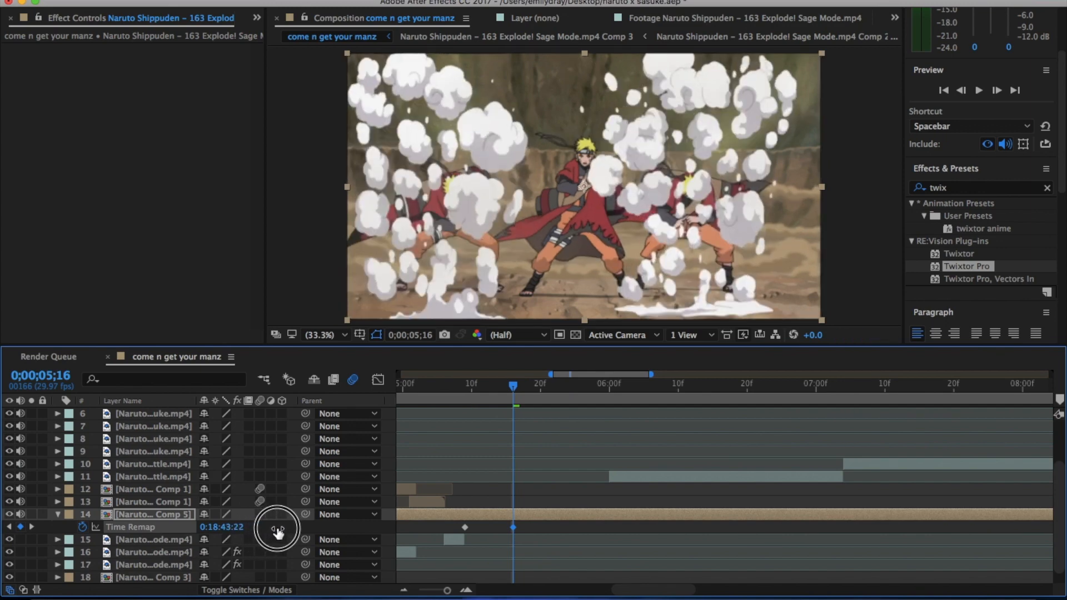
{"action": "left_click", "coordinate": [554, 385]}
{"action": "left_click_drag", "start_coordinate": [226, 527], "coordinate": [608, 505]}
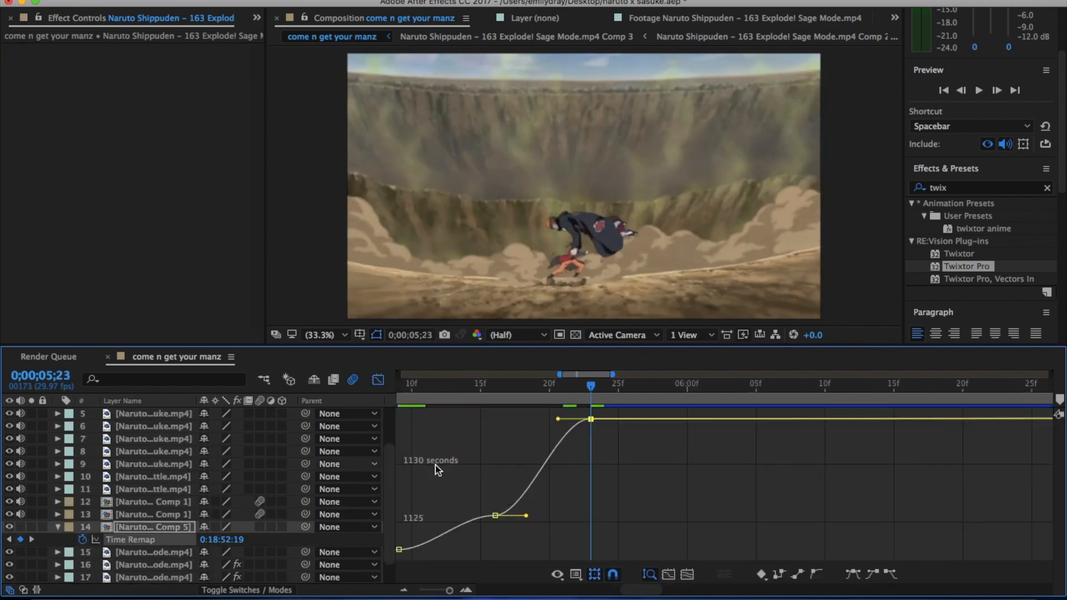
- Move layer 14's last Time Remap keyframe to 0;00;05;22 and set its value to 0:18:53:07
{"action": "left_click", "coordinate": [489, 512]}
{"action": "left_click", "coordinate": [609, 402]}
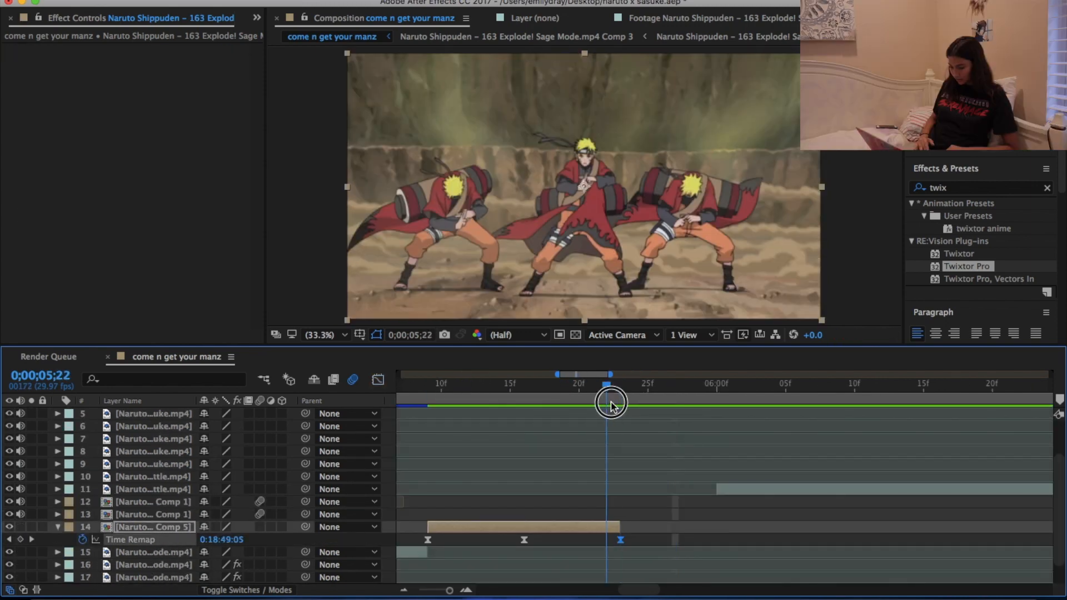
{"action": "left_click_drag", "start_coordinate": [625, 545], "coordinate": [616, 544]}
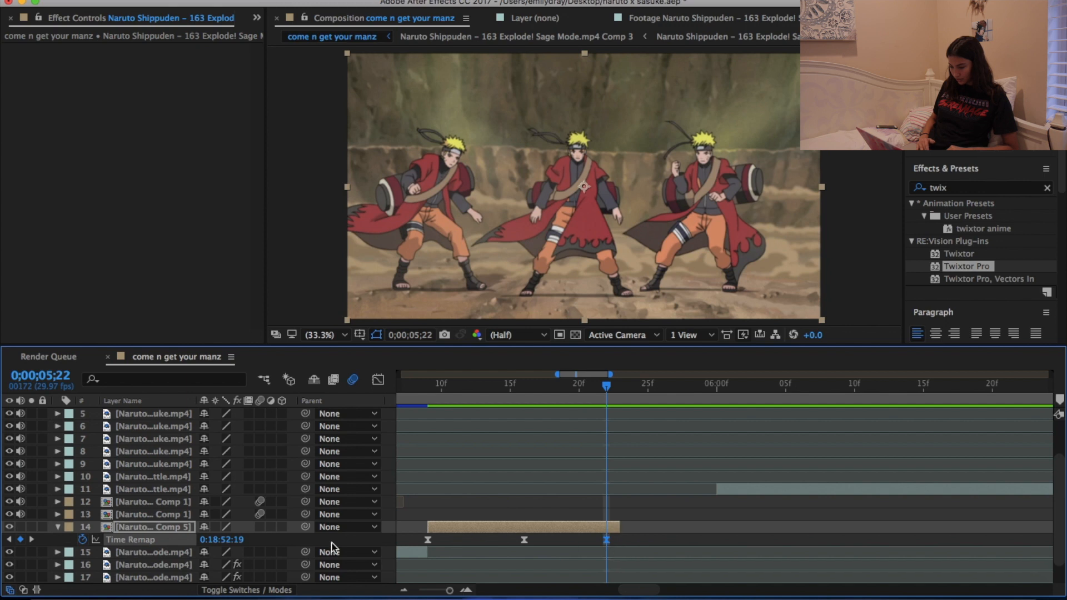
{"action": "mouse_move", "coordinate": [229, 542]}
{"action": "left_mouse_down"}
{"action": "mouse_move", "coordinate": [261, 543]}
{"action": "mouse_move", "coordinate": [239, 539]}
{"action": "left_mouse_up"}
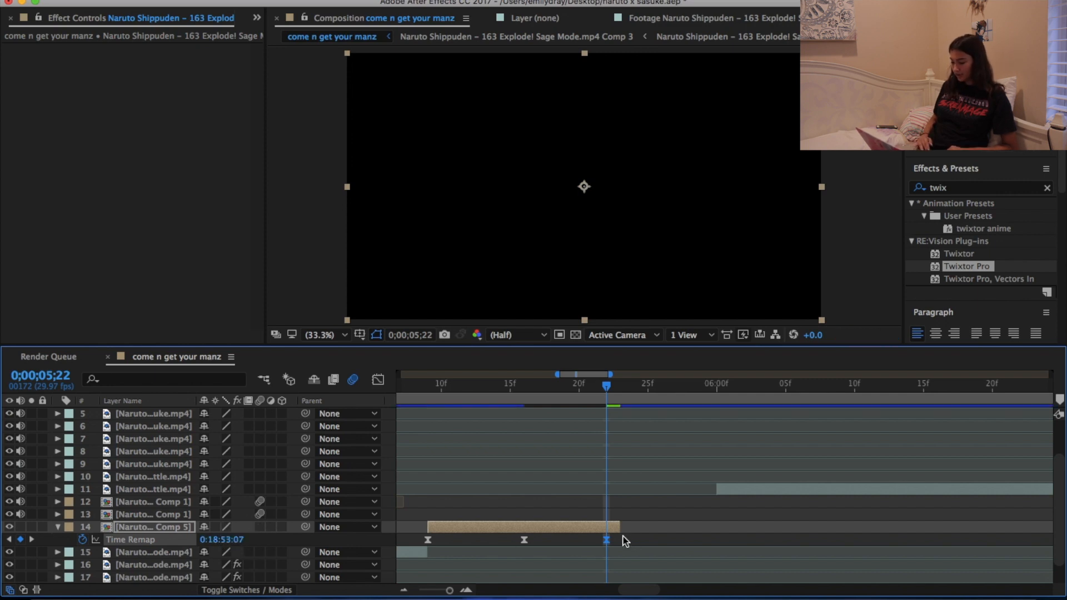
- Check the nested compositions inside layer 14 and set Comp 5's duration to 0:01:21:07
{"action": "double_click", "coordinate": [608, 528]}
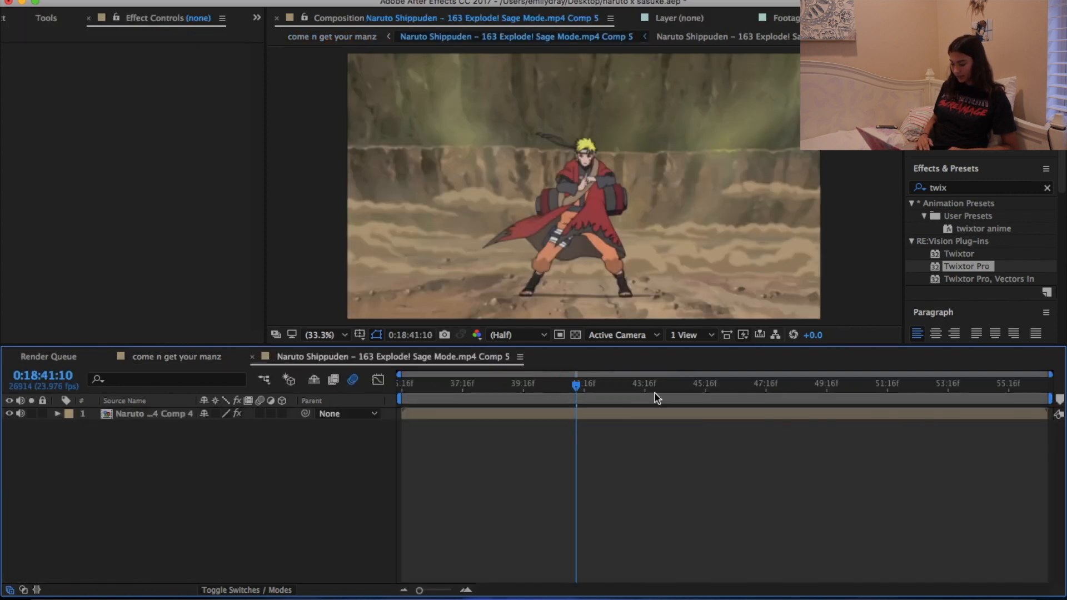
{"action": "double_click", "coordinate": [616, 415]}
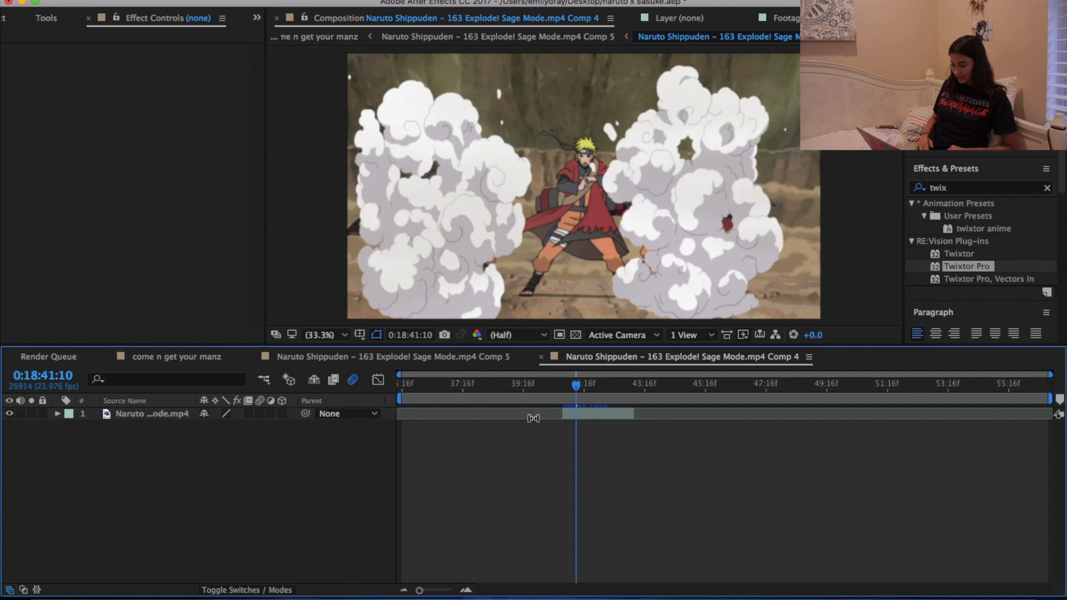
{"action": "left_click", "coordinate": [480, 360]}
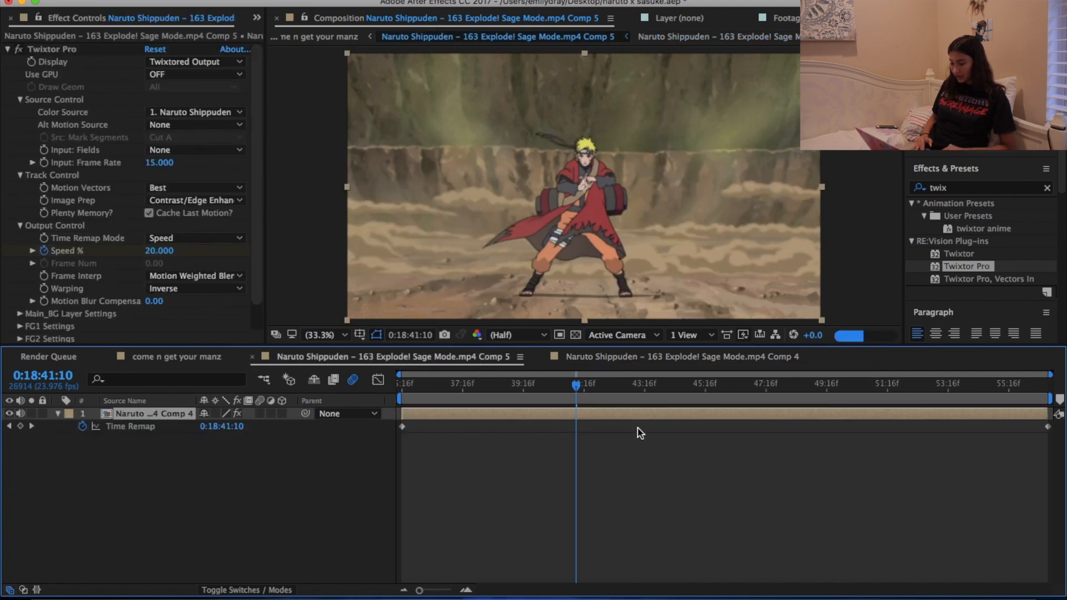
{"action": "left_click", "coordinate": [520, 356]}
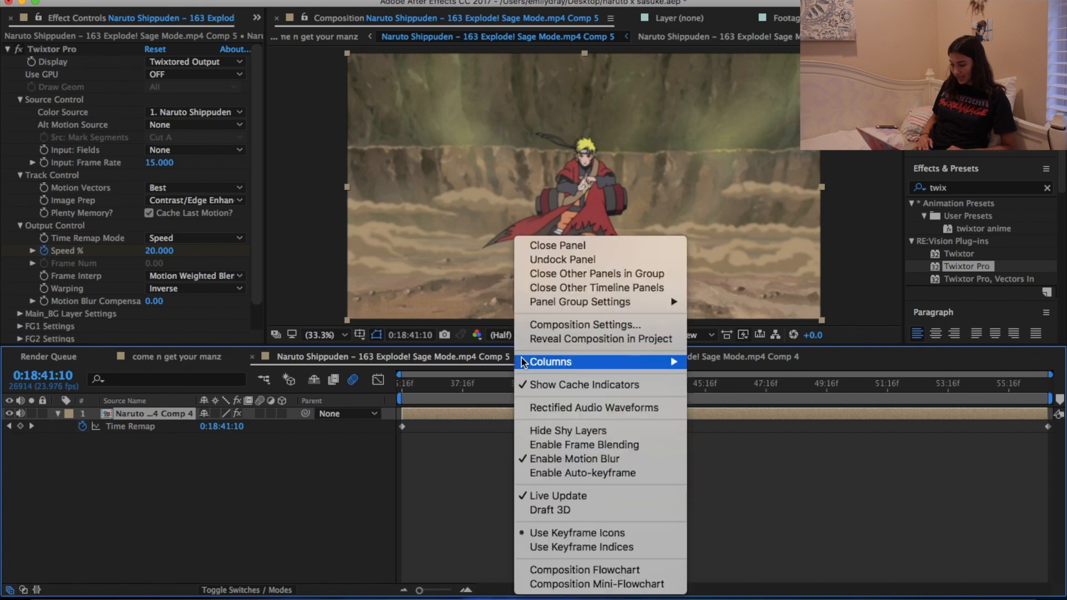
{"action": "left_click", "coordinate": [583, 322]}
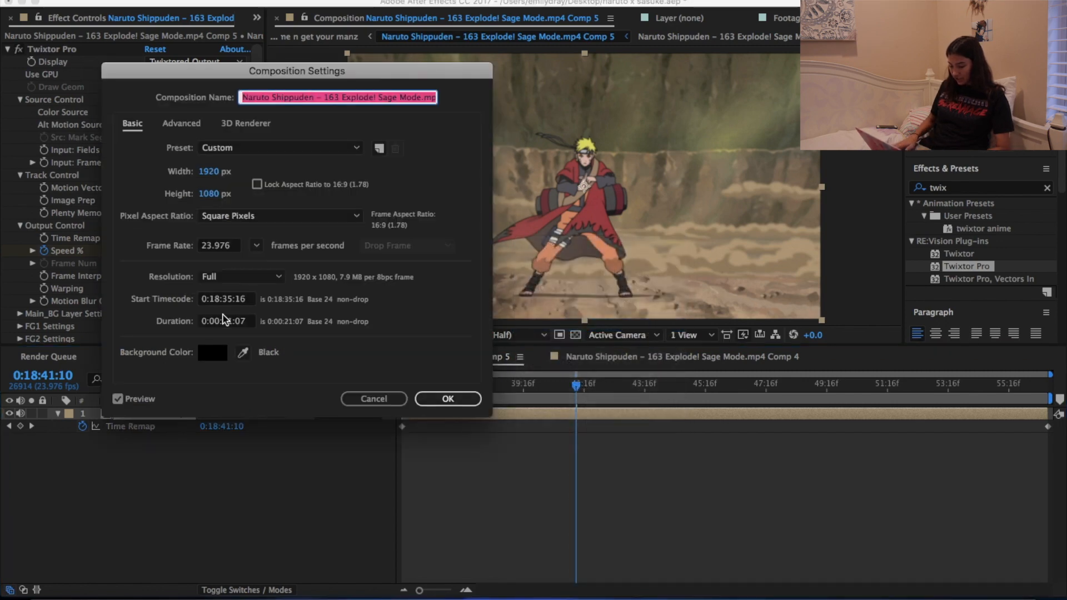
{"action": "left_click", "coordinate": [221, 323]}
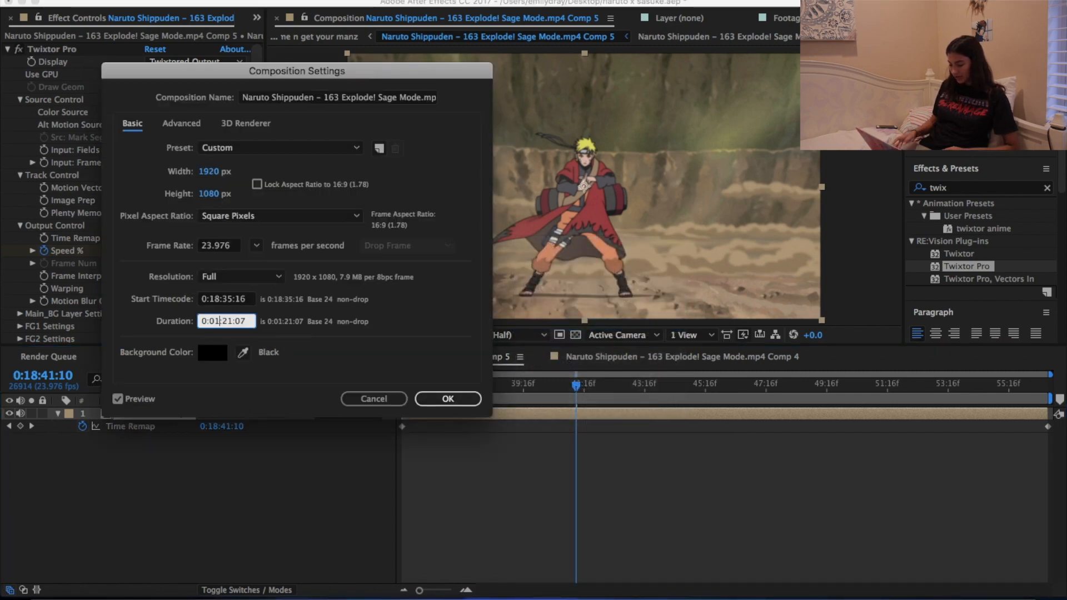
{"action": "key", "text": "Return"}
- Extend the Comp 4 layer inside Comp 5 to about 0:19:49 and check the main composition at 0;00;05;22
{"action": "key", "text": "minus"}
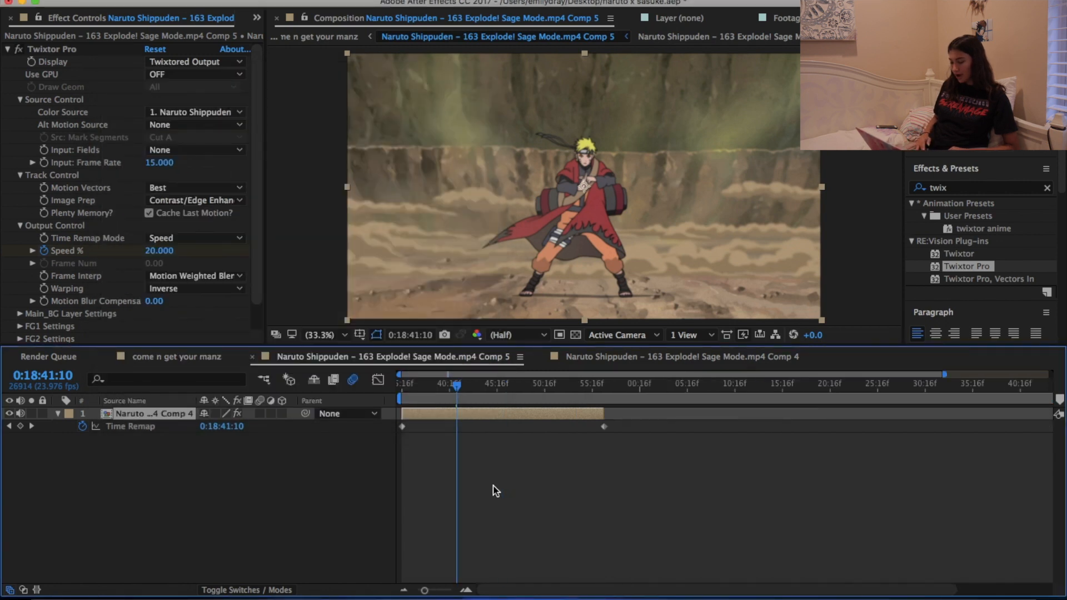
{"action": "left_click_drag", "start_coordinate": [572, 412], "coordinate": [989, 412]}
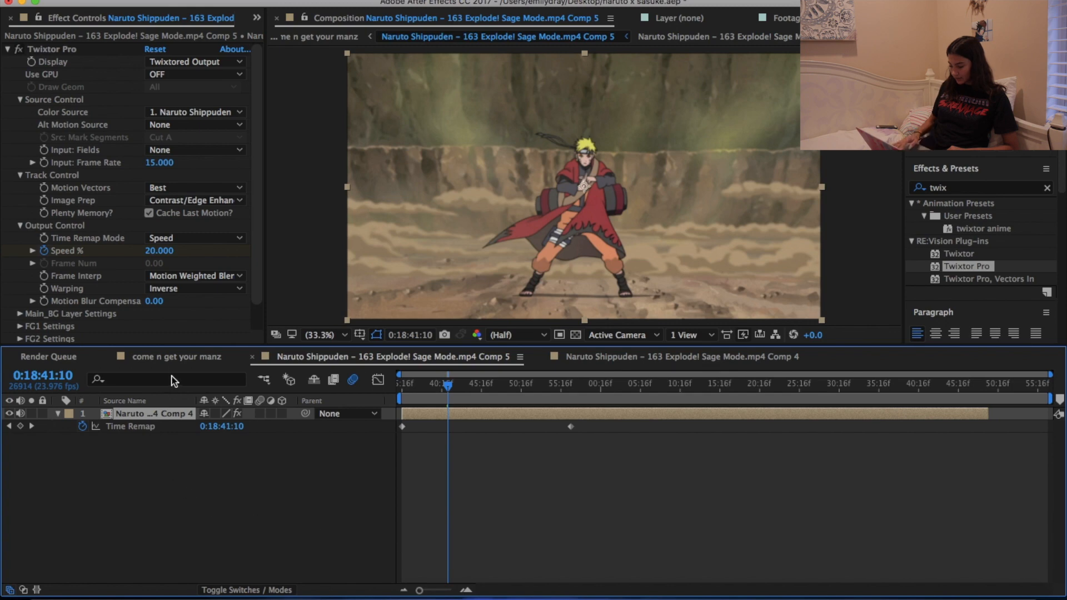
{"action": "left_click", "coordinate": [176, 356]}
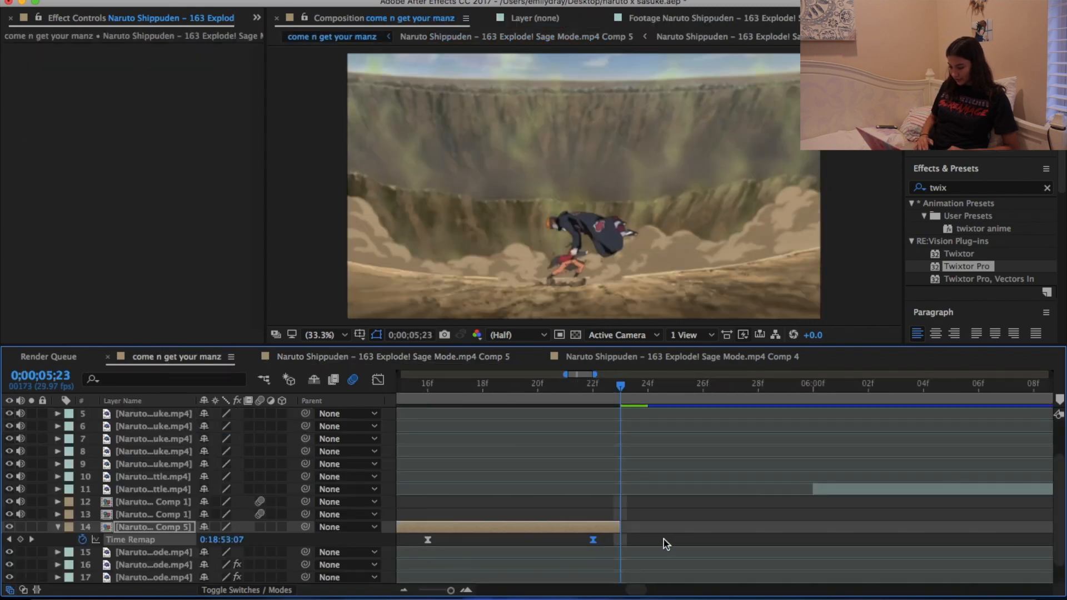
{"action": "left_click", "coordinate": [595, 392]}
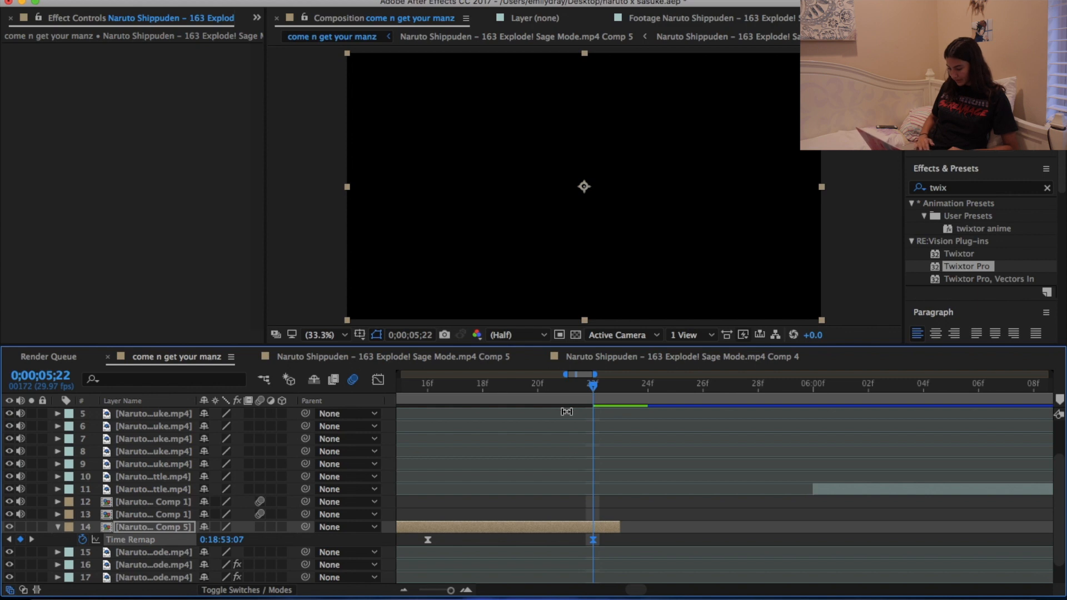
- Extend the source clip inside nested Comp 4 to about 0:18:52 and recheck the main composition at 0;00;05;22
{"action": "double_click", "coordinate": [582, 530]}
{"action": "left_click", "coordinate": [568, 392]}
{"action": "double_click", "coordinate": [573, 414]}
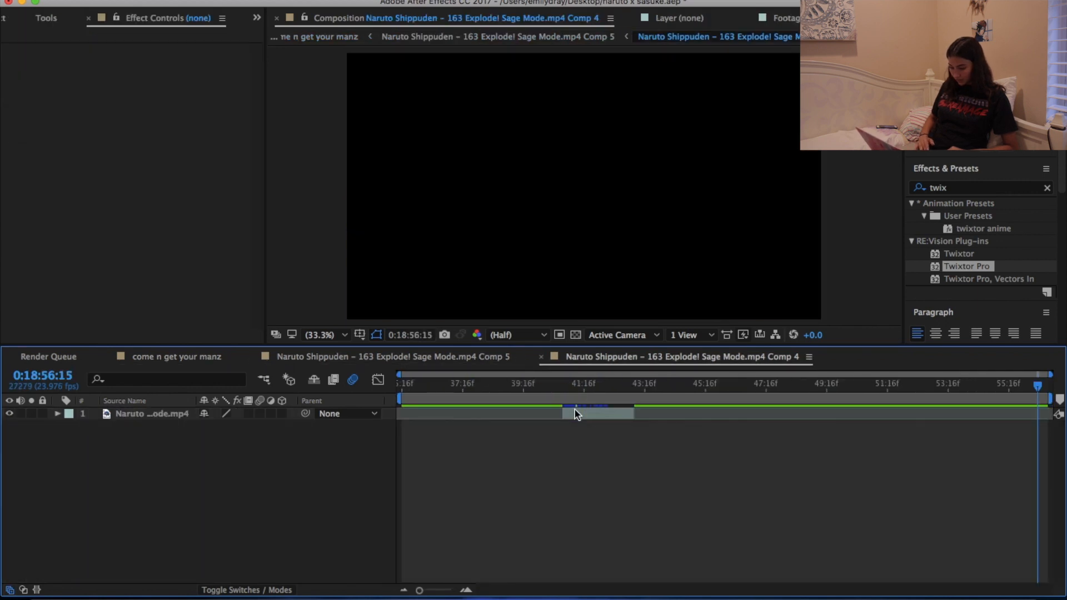
{"action": "left_click_drag", "start_coordinate": [633, 415], "coordinate": [896, 414]}
{"action": "left_click", "coordinate": [174, 360]}
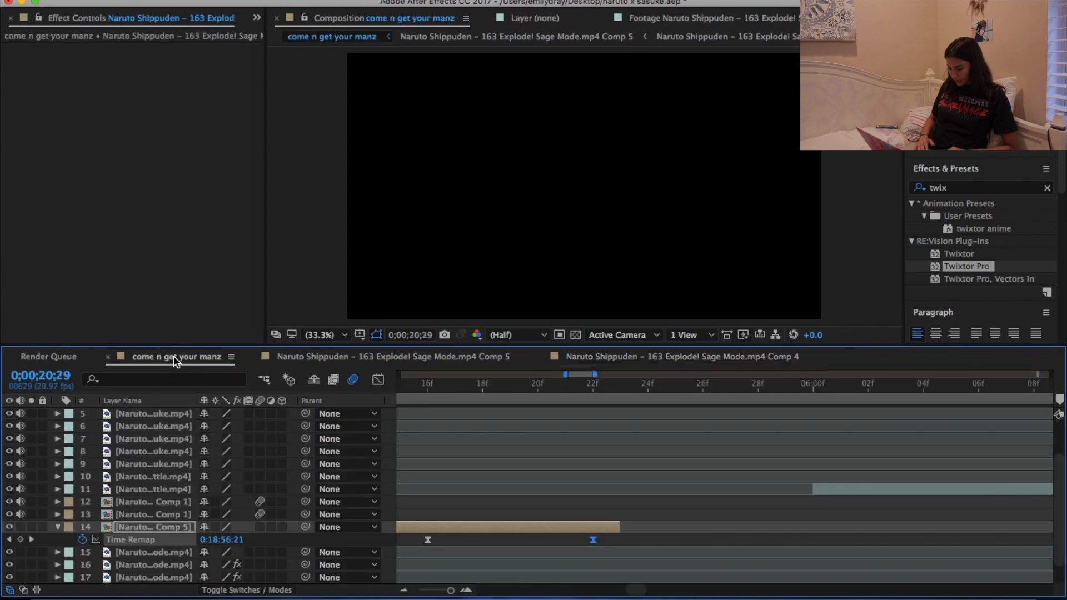
{"action": "left_click", "coordinate": [588, 389]}
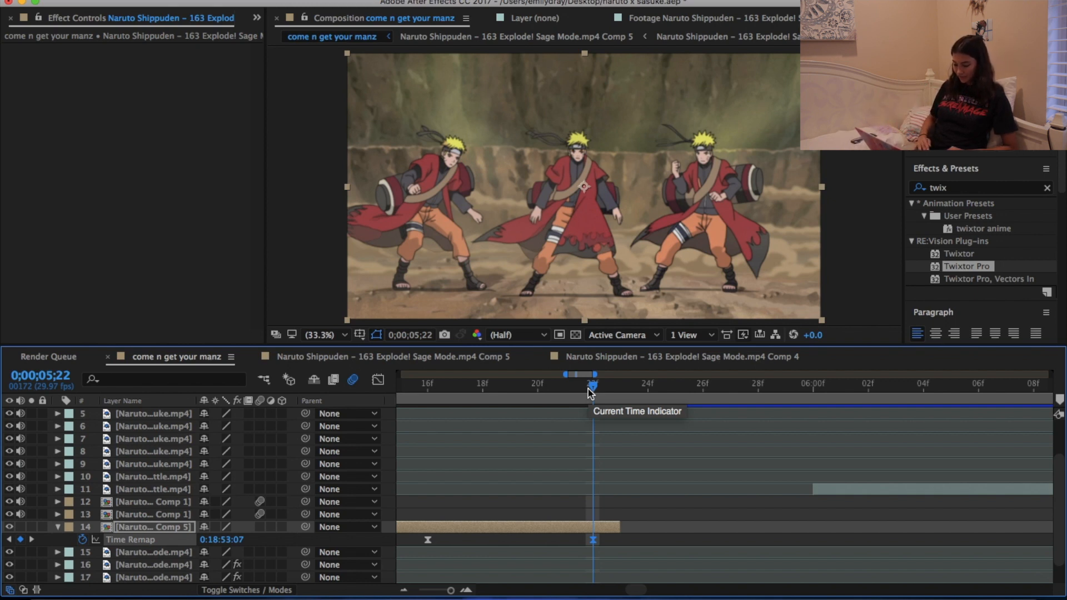
- Retime layer 14's last Time Remap keyframe at 0;00;05;23, steepen the curve around all three keyframes and preview the ramp
{"action": "mouse_move", "coordinate": [238, 544]}
{"action": "left_mouse_down"}
{"action": "mouse_move", "coordinate": [267, 542]}
{"action": "mouse_move", "coordinate": [219, 540]}
{"action": "left_mouse_up"}
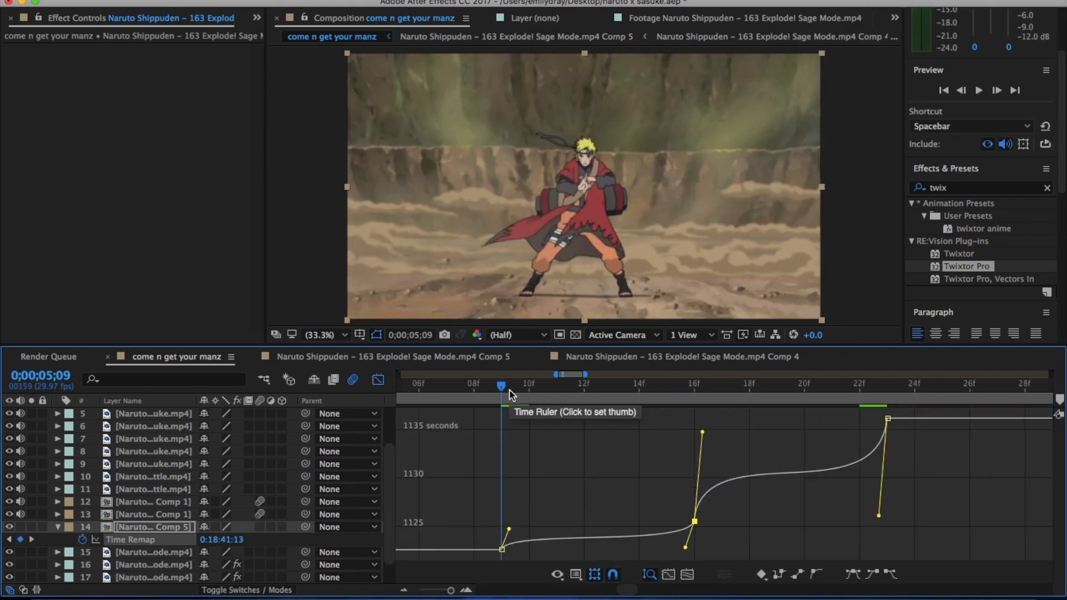
{"action": "left_click_drag", "start_coordinate": [510, 396], "coordinate": [643, 409]}
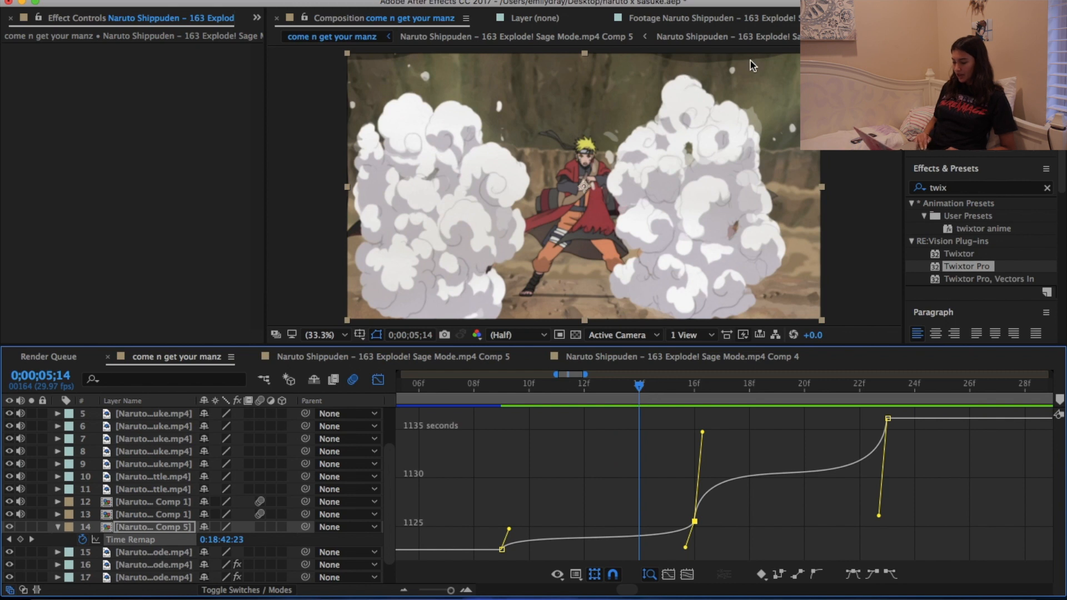
{"action": "left_click", "coordinate": [378, 384]}
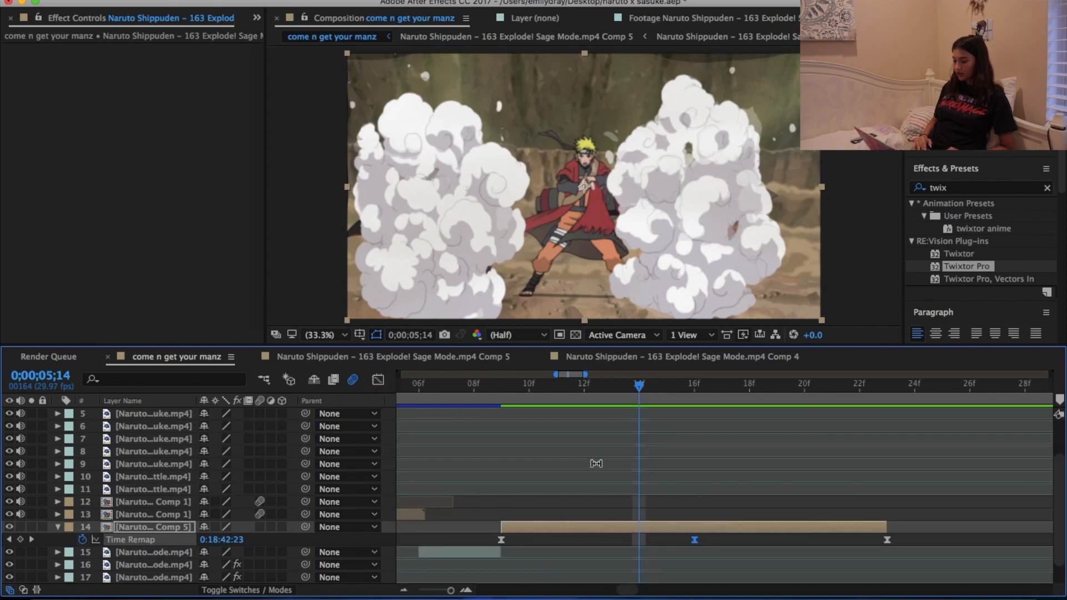
- Scale the source clip inside nested Comp 4 to 103%
{"action": "double_click", "coordinate": [628, 530]}
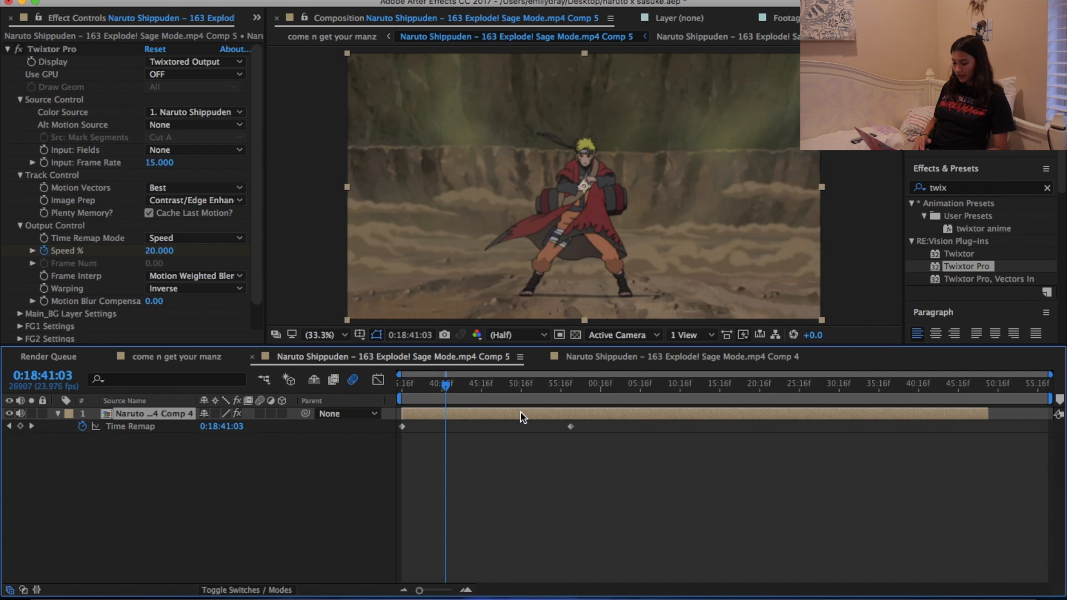
{"action": "double_click", "coordinate": [521, 415]}
{"action": "key", "text": "s"}
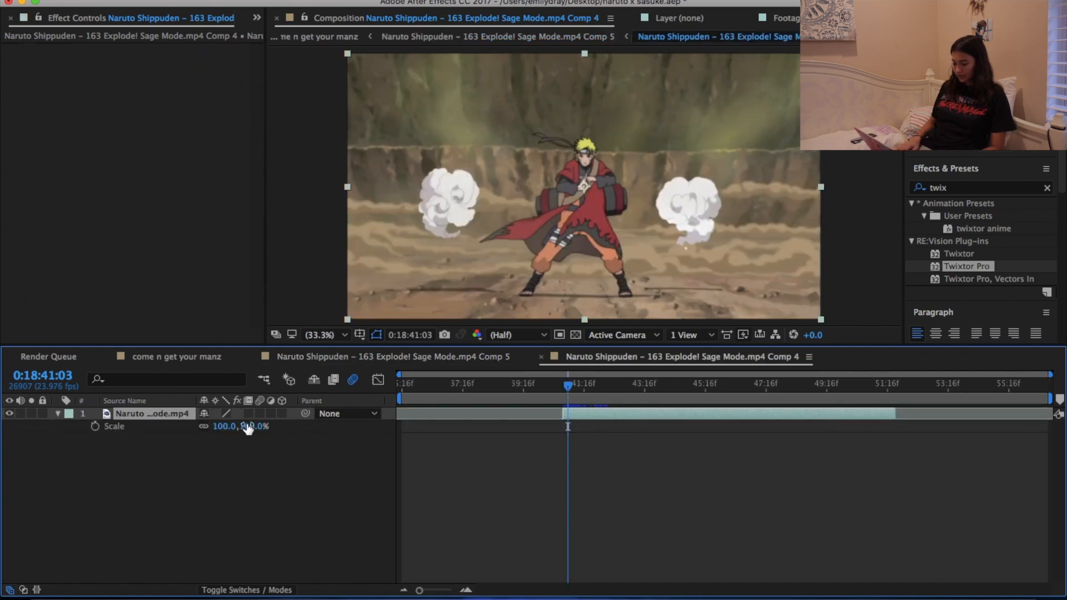
{"action": "left_click", "coordinate": [254, 427]}
{"action": "type", "text": "103"}
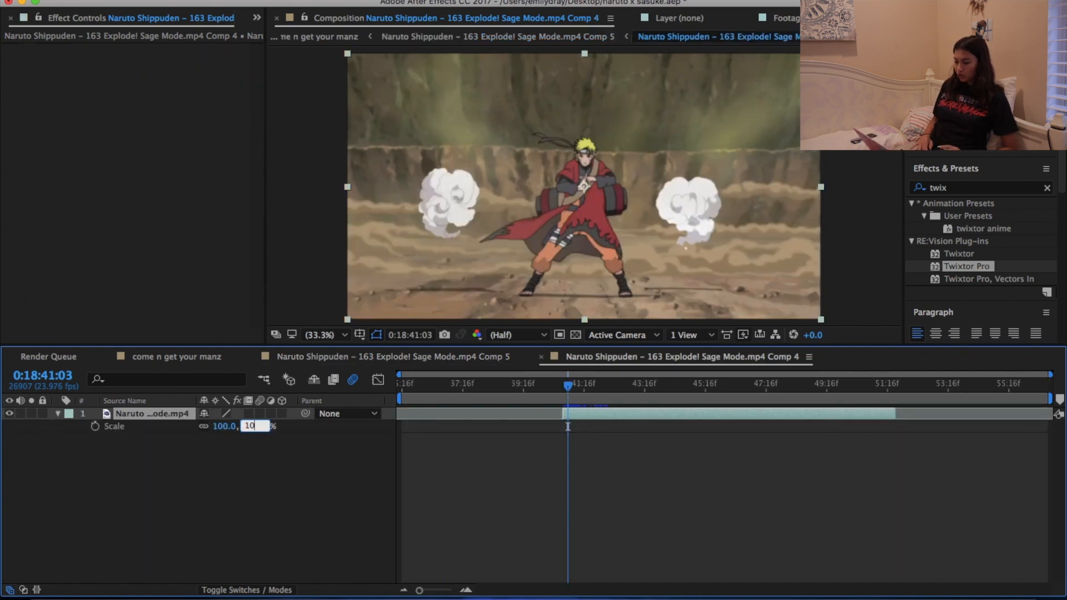
{"action": "key", "text": "Return"}
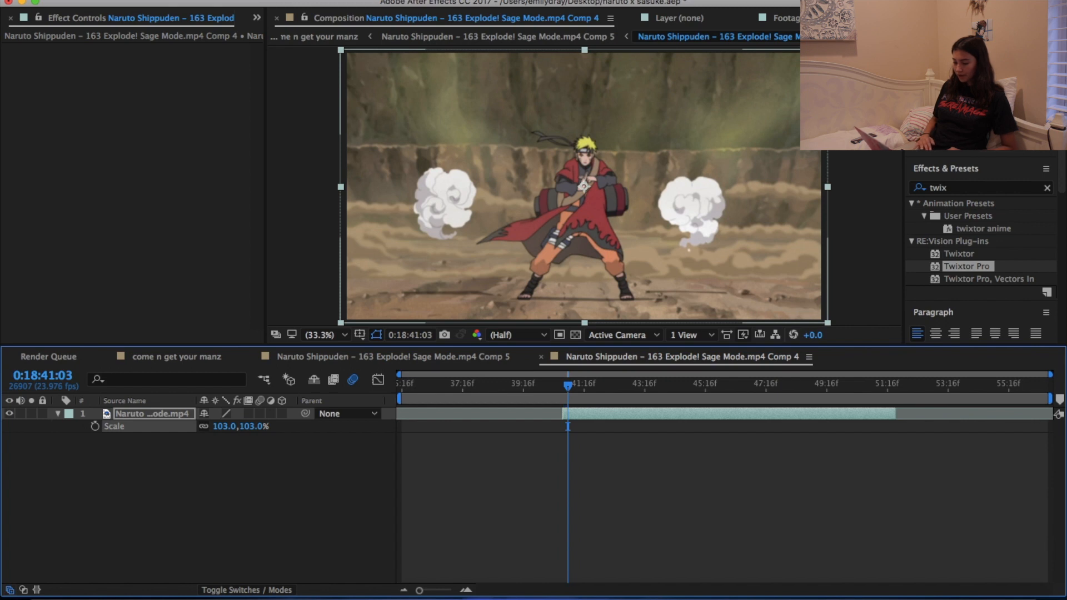
- In the main composition, set layer 13's Twixtor Pro to Contrast/Edge Enhance, Motion Weighted Blend and 20% speed, and pre-compose it with all attributes moved
{"action": "left_click", "coordinate": [206, 358]}
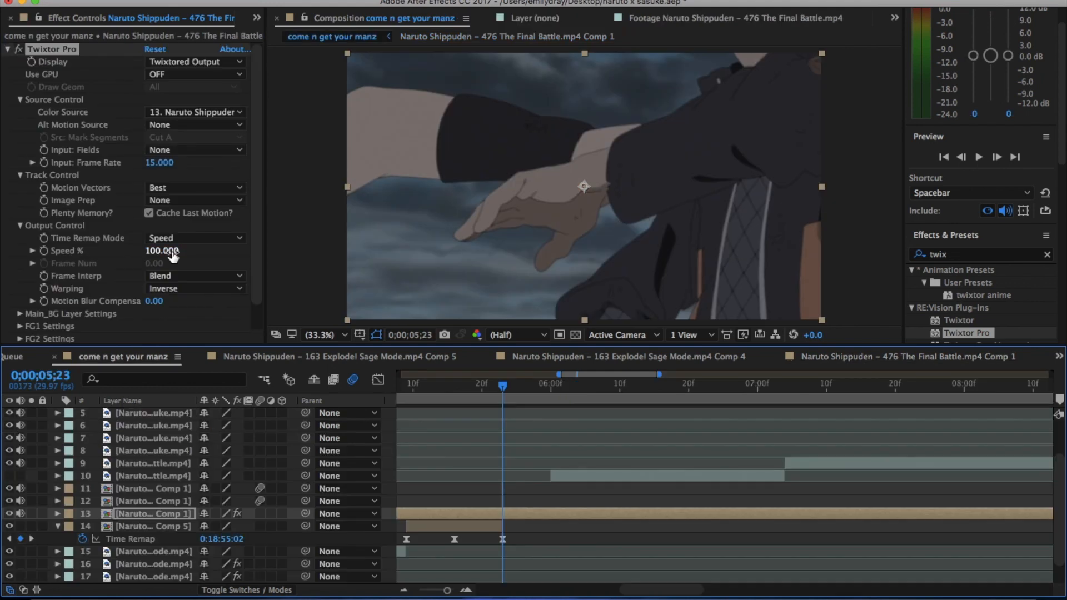
{"action": "left_click", "coordinate": [195, 200]}
{"action": "left_click", "coordinate": [208, 228]}
{"action": "left_click", "coordinate": [164, 250]}
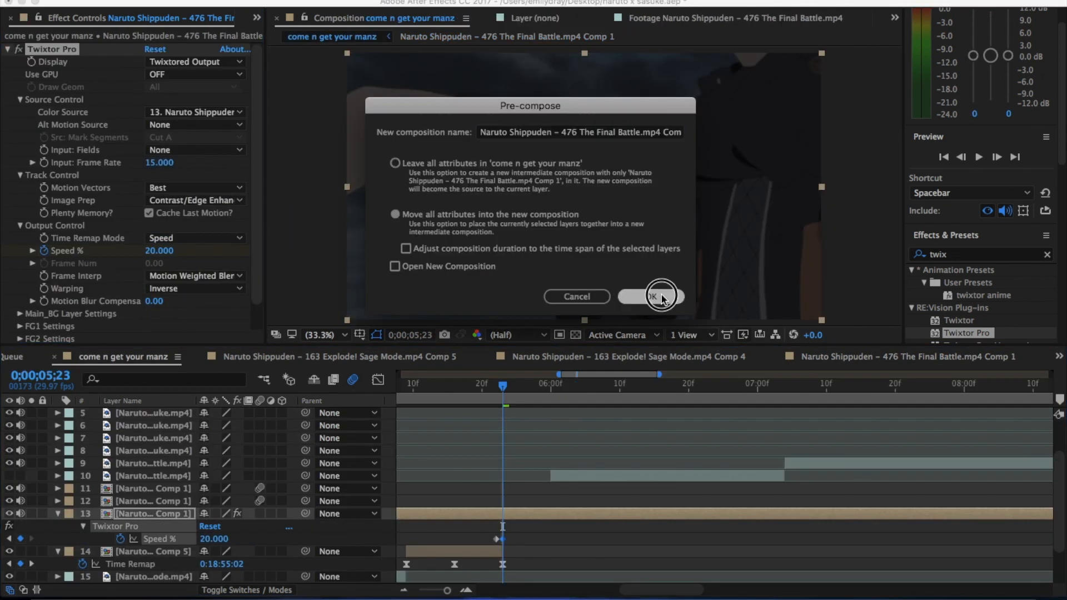
{"action": "left_click", "coordinate": [651, 295]}
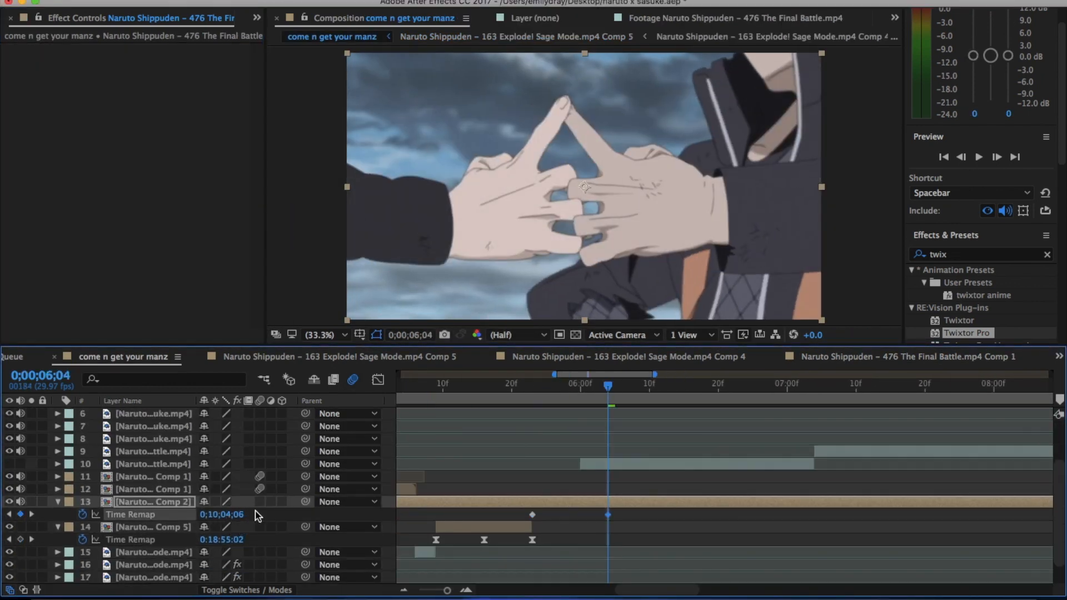
- Add more Time Remap keyframes to layer 13 after 0;00;06;04 and apply Easy Ease to its keyframes
{"action": "left_click", "coordinate": [674, 384]}
{"action": "left_click_drag", "start_coordinate": [222, 515], "coordinate": [272, 513]}
{"action": "left_click", "coordinate": [695, 385]}
{"action": "left_click_drag", "start_coordinate": [674, 515], "coordinate": [405, 518]}
{"action": "key", "text": "F9"}
- Steepen layer 13's Time Remap curve at its keyframes and preview the ramp from 0;00;05;23
{"action": "left_click", "coordinate": [378, 380]}
{"action": "left_click_drag", "start_coordinate": [634, 538], "coordinate": [682, 532]}
{"action": "left_click_drag", "start_coordinate": [753, 499], "coordinate": [686, 431]}
{"action": "left_click_drag", "start_coordinate": [822, 421], "coordinate": [889, 500]}
{"action": "left_click", "coordinate": [10, 514]}
{"action": "left_click", "coordinate": [9, 515]}
{"action": "left_click", "coordinate": [20, 502]}
{"action": "key", "text": "space"}
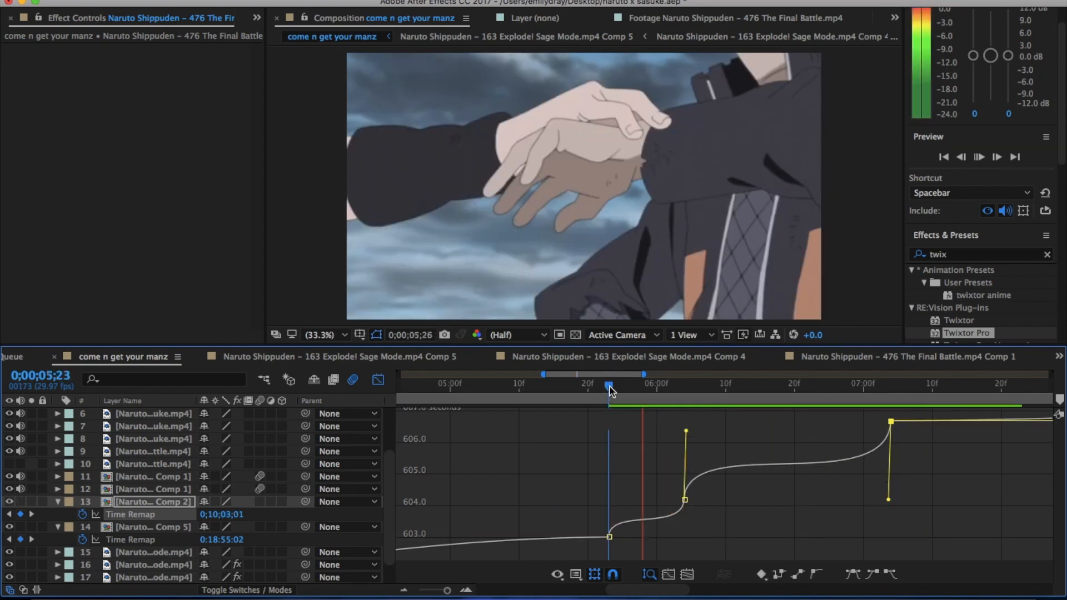
- Switch the preview resolution to Full and cut out the falling figure in layer 10 with the Roto Brush at 0;00;06;00
{"action": "left_click", "coordinate": [517, 335]}
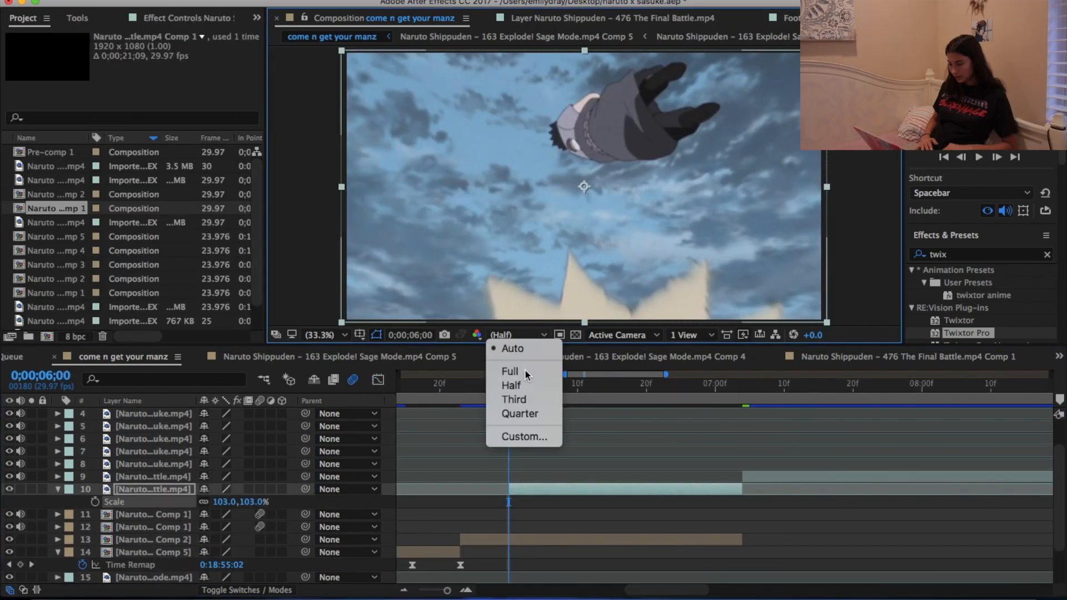
{"action": "left_click", "coordinate": [524, 370]}
{"action": "double_click", "coordinate": [552, 490]}
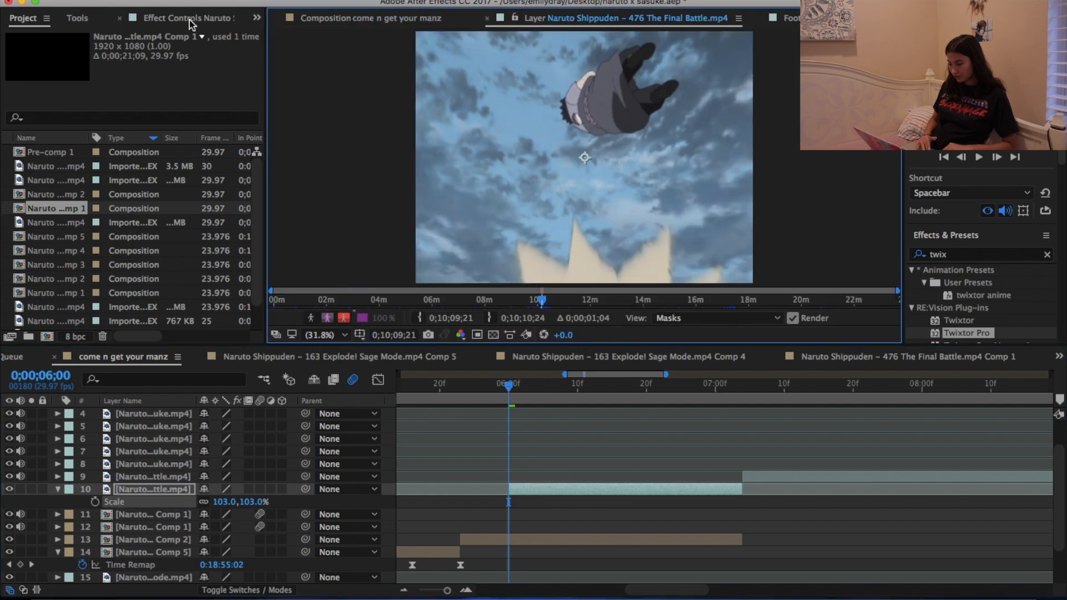
{"action": "left_click", "coordinate": [79, 16]}
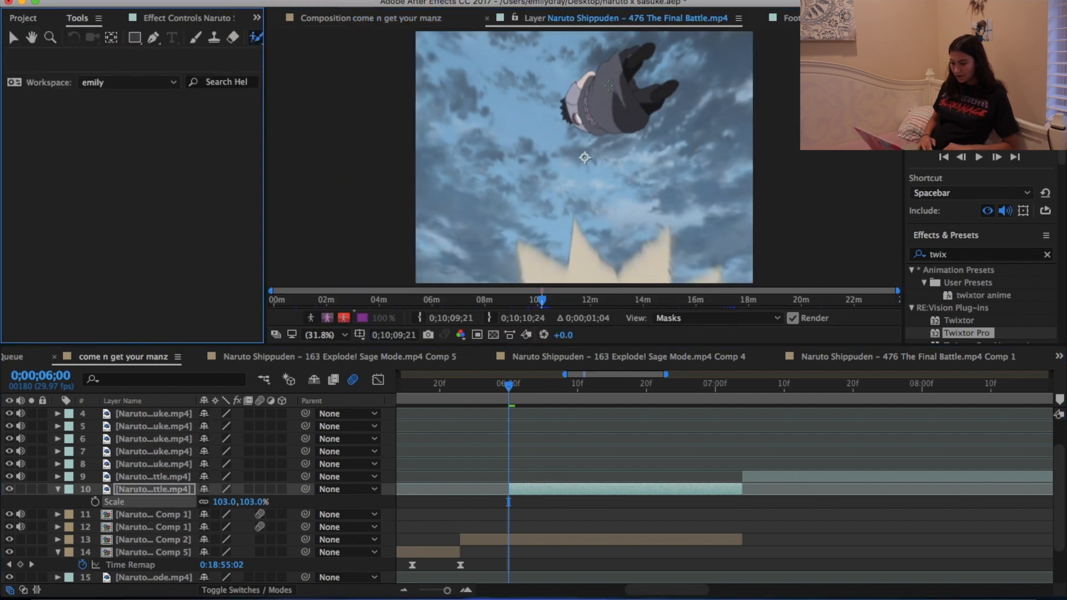
{"action": "left_click_drag", "start_coordinate": [609, 84], "coordinate": [591, 96]}
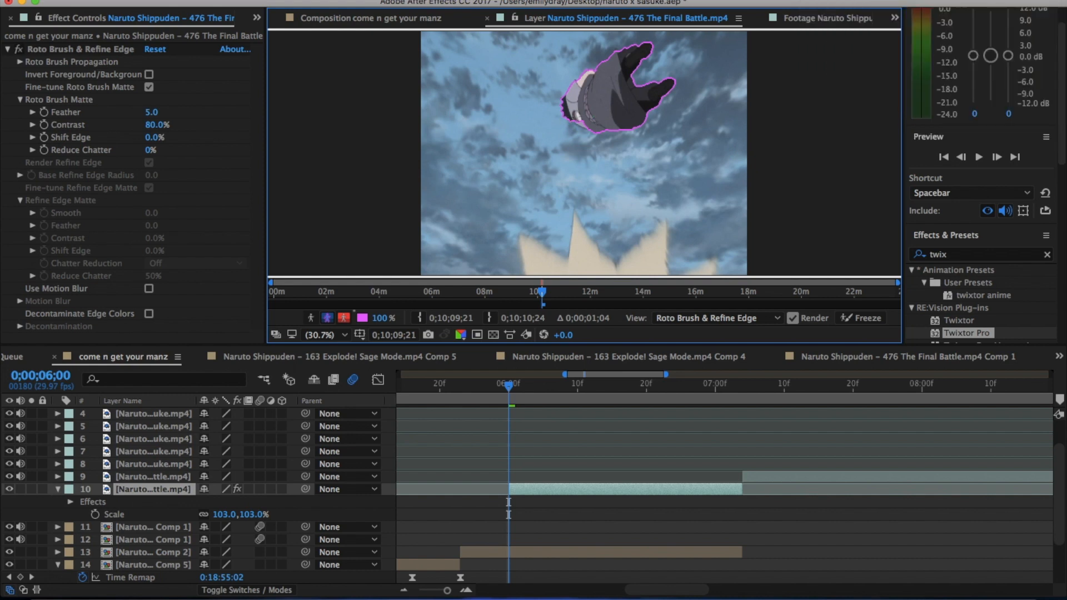
- Correct the Roto Brush matte at 0;00;06;02, removing the stray sky area beside the figure at 50% magnification
{"action": "key", "text": "Page_Down"}
{"action": "key", "text": "Page_Down"}
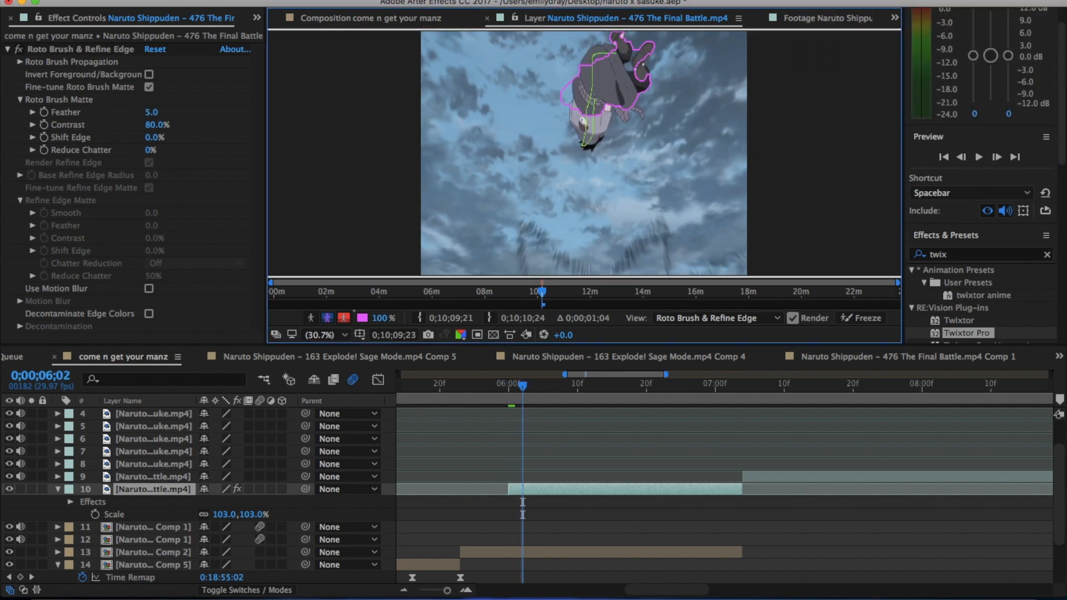
{"action": "left_click", "coordinate": [326, 335]}
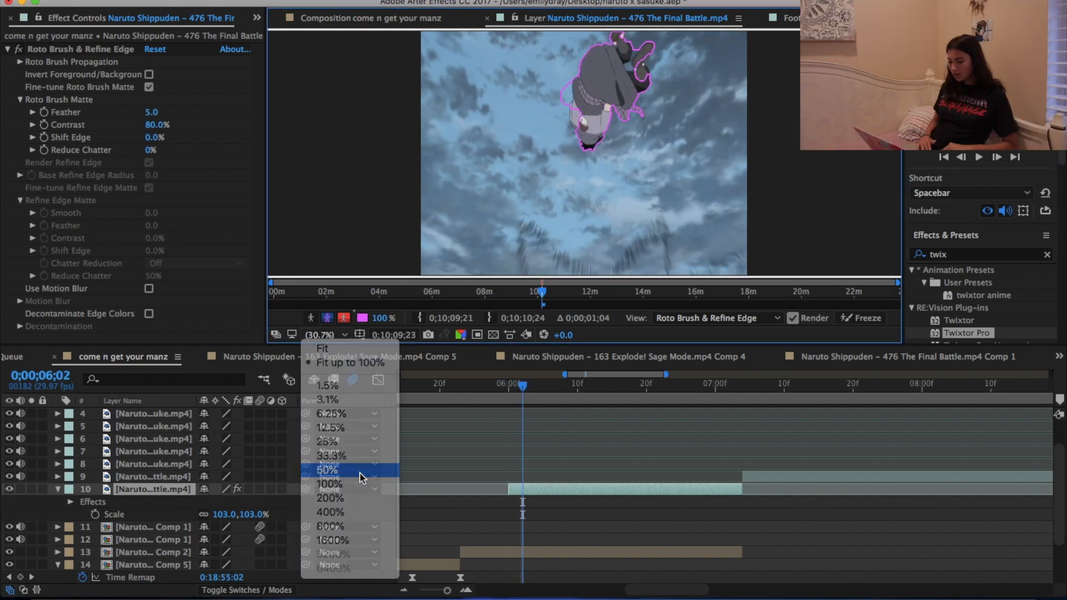
{"action": "left_click", "coordinate": [350, 465]}
{"action": "left_click_drag", "start_coordinate": [565, 93], "coordinate": [565, 97]}
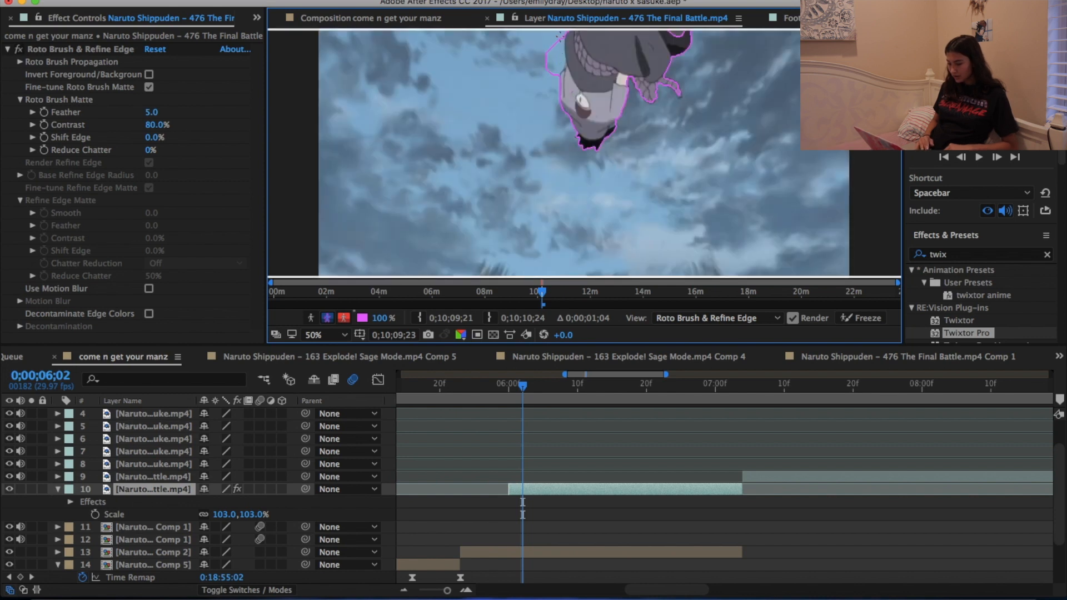
{"action": "left_click_drag", "start_coordinate": [553, 66], "coordinate": [553, 75]}
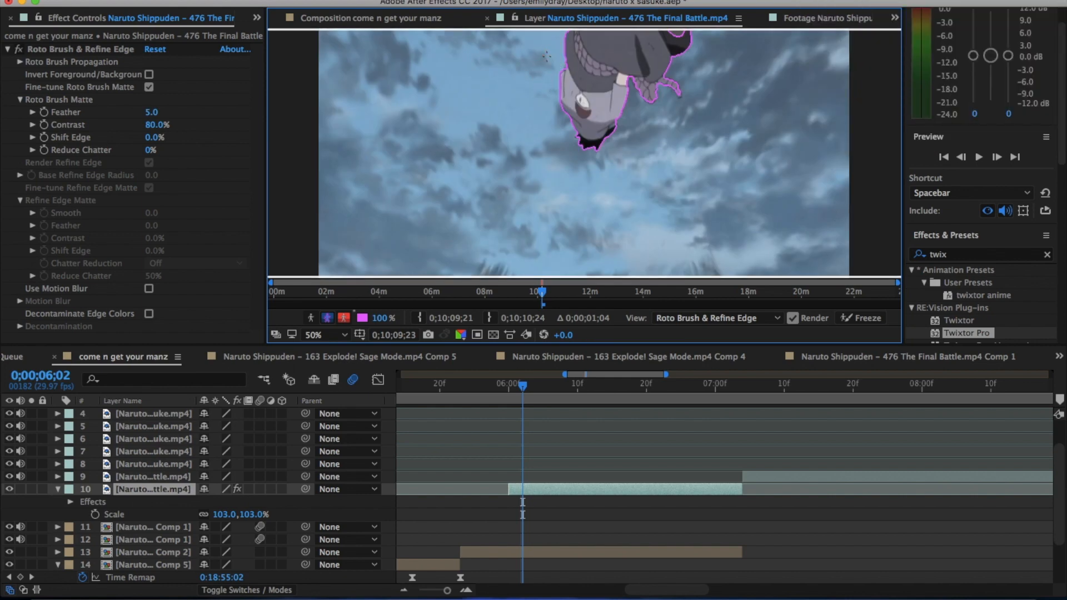
- Carry the Roto Brush matte of the falling figure frame by frame through 0;00;06;15
{"action": "left_click", "coordinate": [258, 18]}
{"action": "left_click", "coordinate": [284, 64]}
{"action": "left_click", "coordinate": [37, 41]}
{"action": "left_click_drag", "start_coordinate": [462, 96], "coordinate": [329, 185]}
{"action": "left_click", "coordinate": [256, 37]}
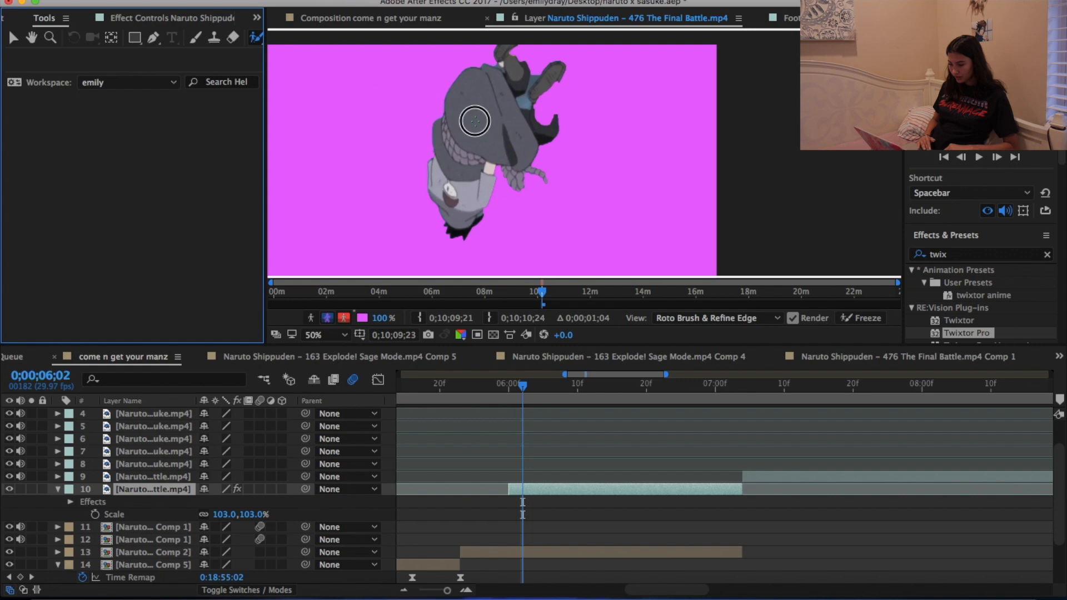
{"action": "key", "text": "Page_Down"}
{"action": "key", "text": "Page_Down"}
{"action": "key", "text": "Page_Down"}
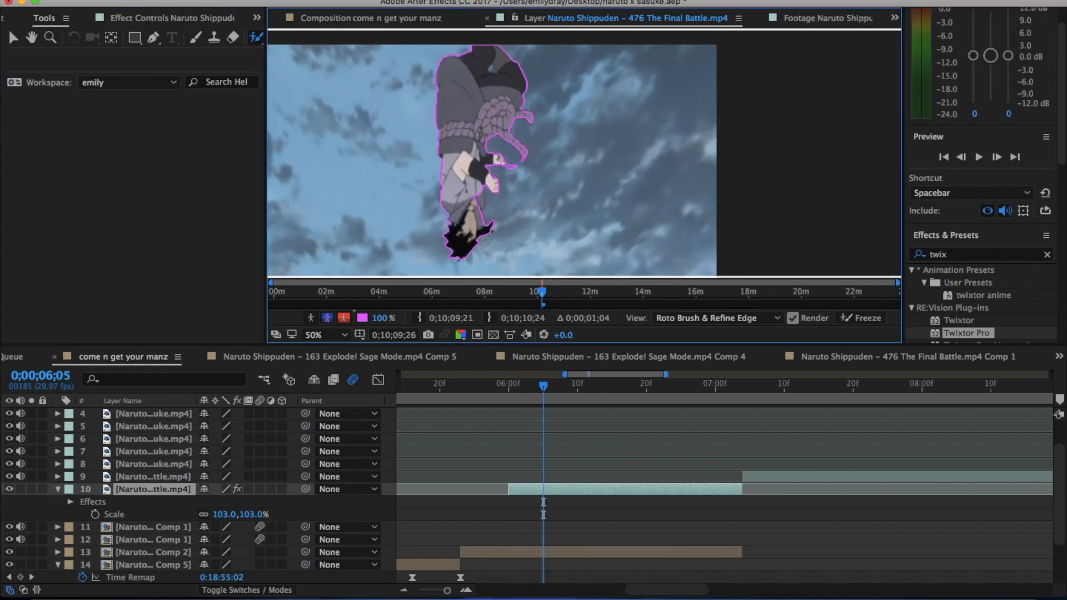
{"action": "key", "text": "Page_Down"}
{"action": "key", "text": "Page_Down"}
{"action": "key", "text": "Page_Down"}
{"action": "key", "text": "Page_Down"}
{"action": "key", "text": "Page_Down"}
{"action": "key", "text": "Page_Down"}
{"action": "key", "text": "Page_Down"}
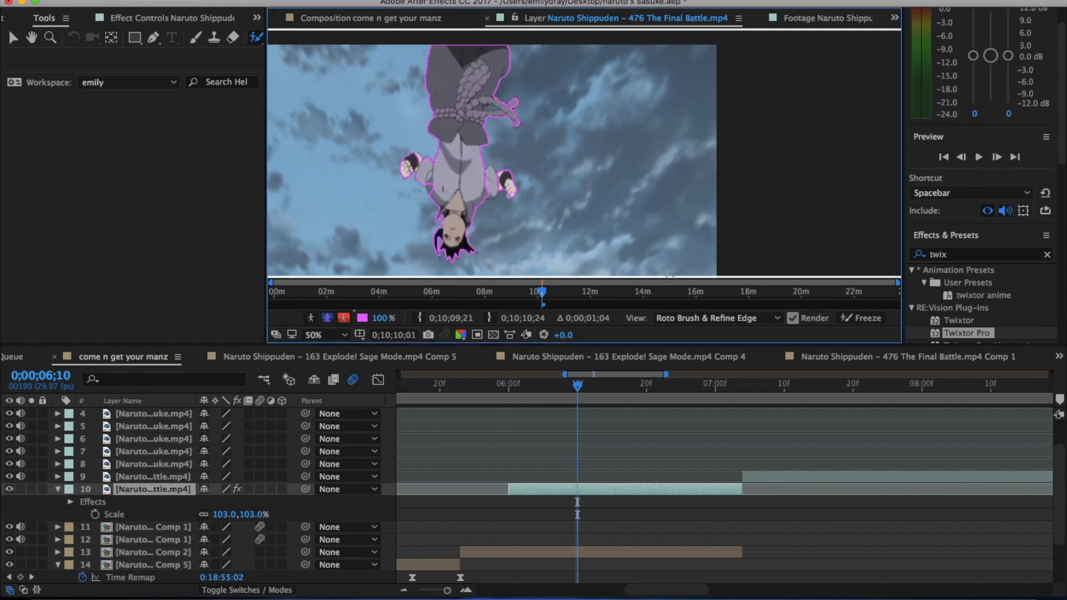
{"action": "key", "text": "Page_Down"}
{"action": "key", "text": "Page_Down"}
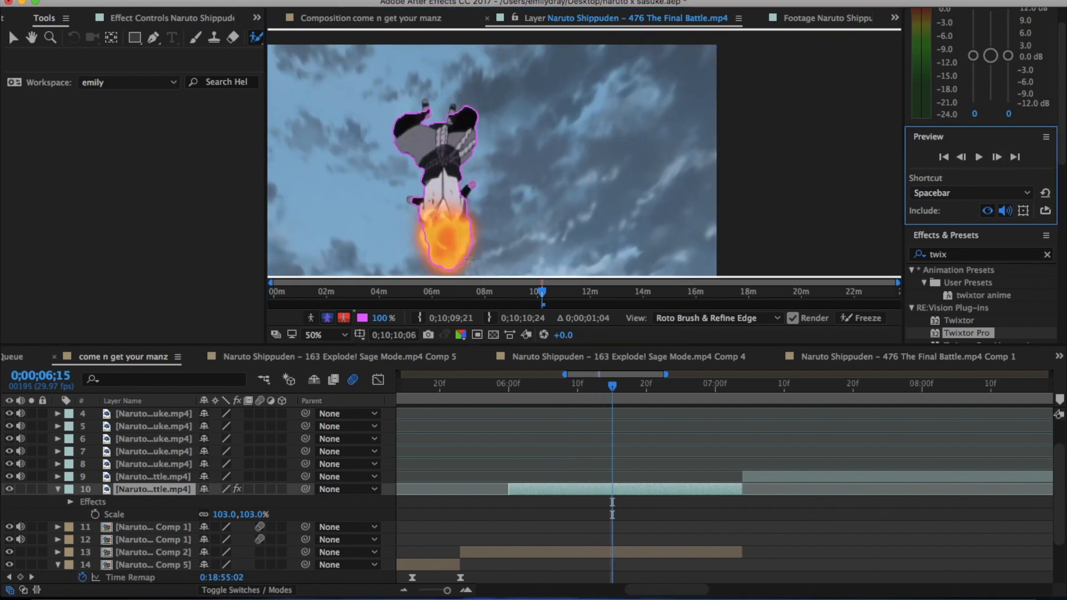
- Play back the rotoscoped cutout from 0;00;06;00
{"action": "left_click", "coordinate": [508, 384]}
{"action": "scroll", "coordinate": [558, 480], "scroll_direction": "down", "scroll_amount": 1}
{"action": "key", "text": "space"}
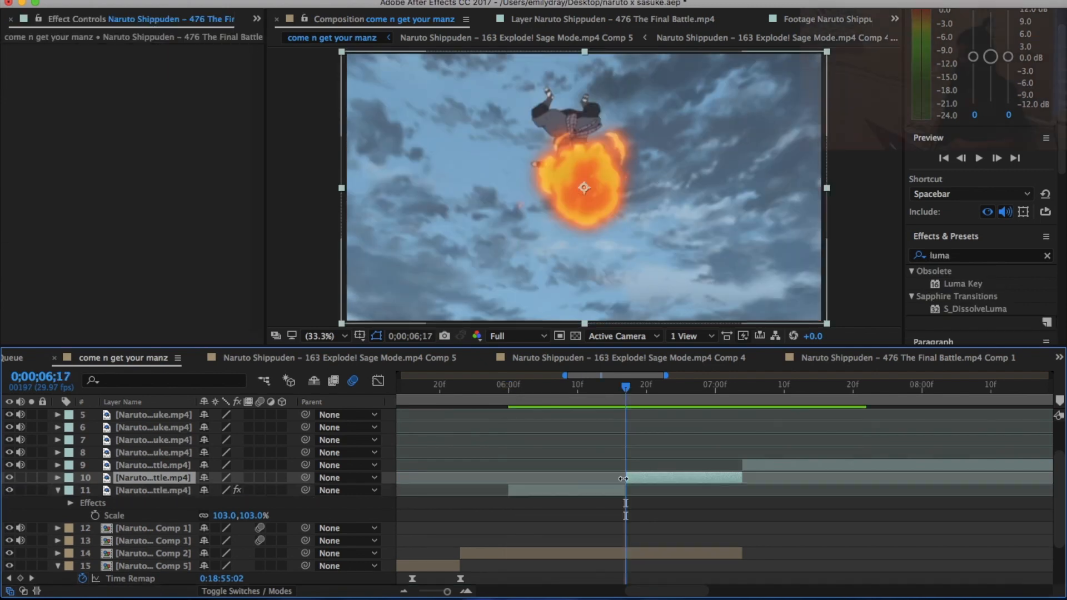
- Start the uncut layer 10 at 0;00;06;10 and apply S_DissolveLuma with Dissolve Percent keyed from 100% there to 0% at 0;00;06;17
{"action": "left_click_drag", "start_coordinate": [626, 478], "coordinate": [581, 485]}
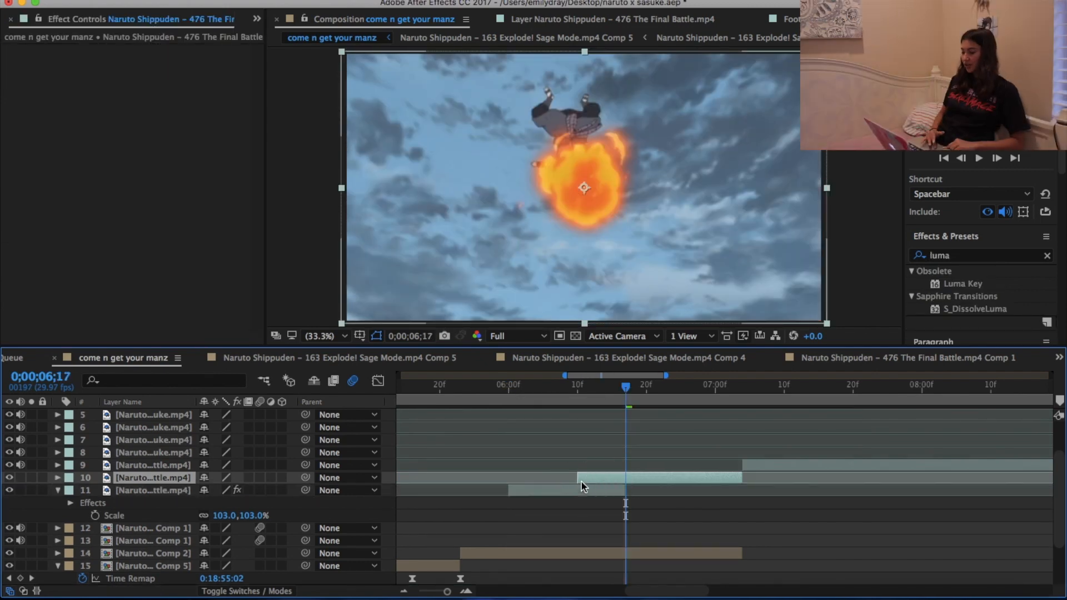
{"action": "left_click_drag", "start_coordinate": [966, 310], "coordinate": [661, 481]}
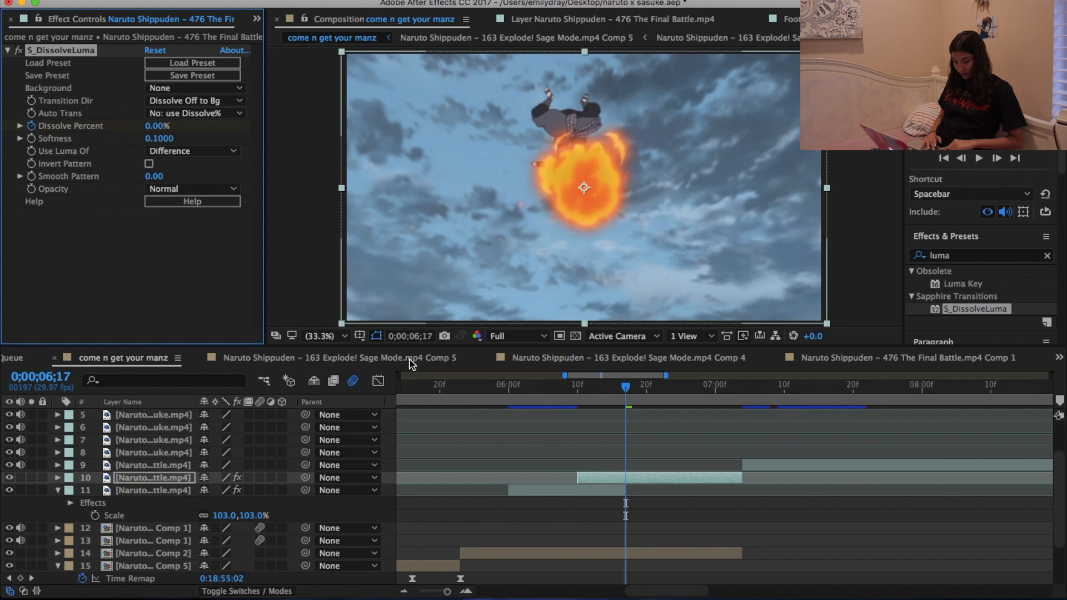
{"action": "left_click_drag", "start_coordinate": [583, 400], "coordinate": [578, 398]}
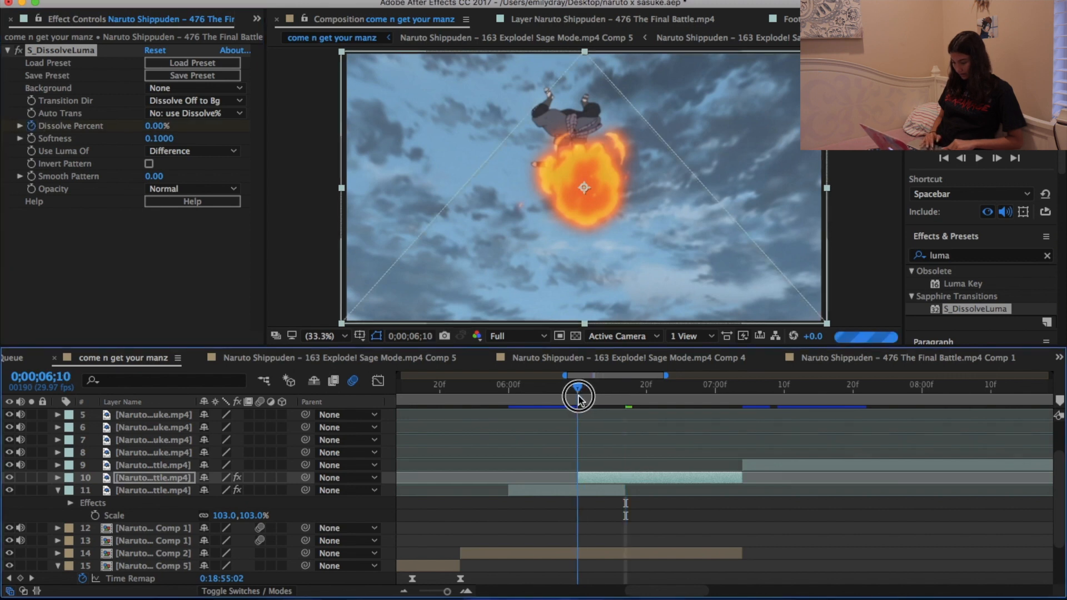
{"action": "left_click_drag", "start_coordinate": [153, 126], "coordinate": [256, 139]}
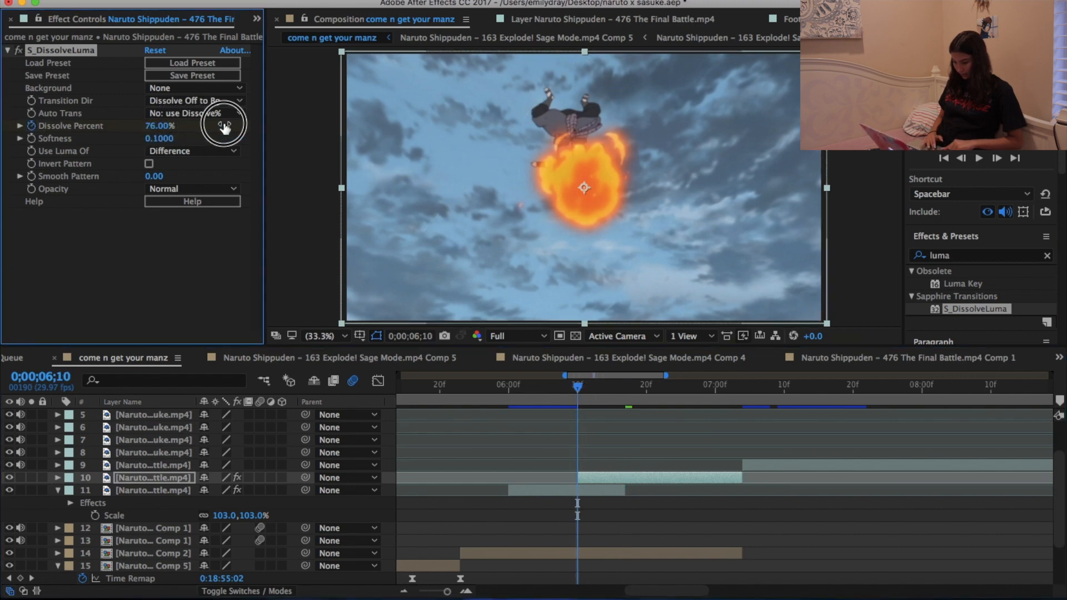
{"action": "key", "text": "u"}
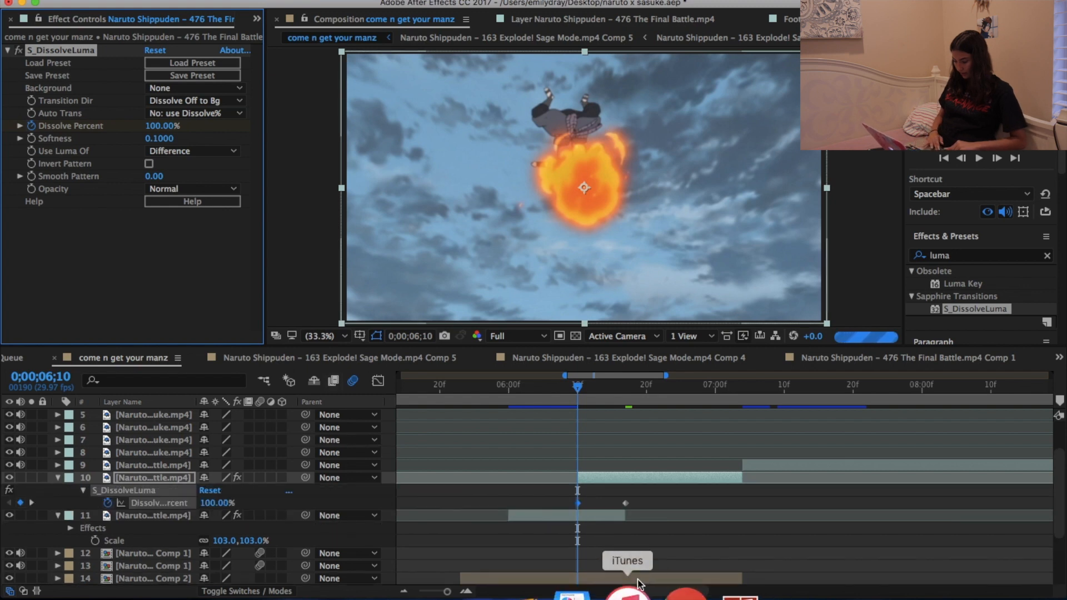
- Apply Easy Ease to both Dissolve Percent keyframes and check their speed graph
{"action": "left_click_drag", "start_coordinate": [563, 495], "coordinate": [688, 518]}
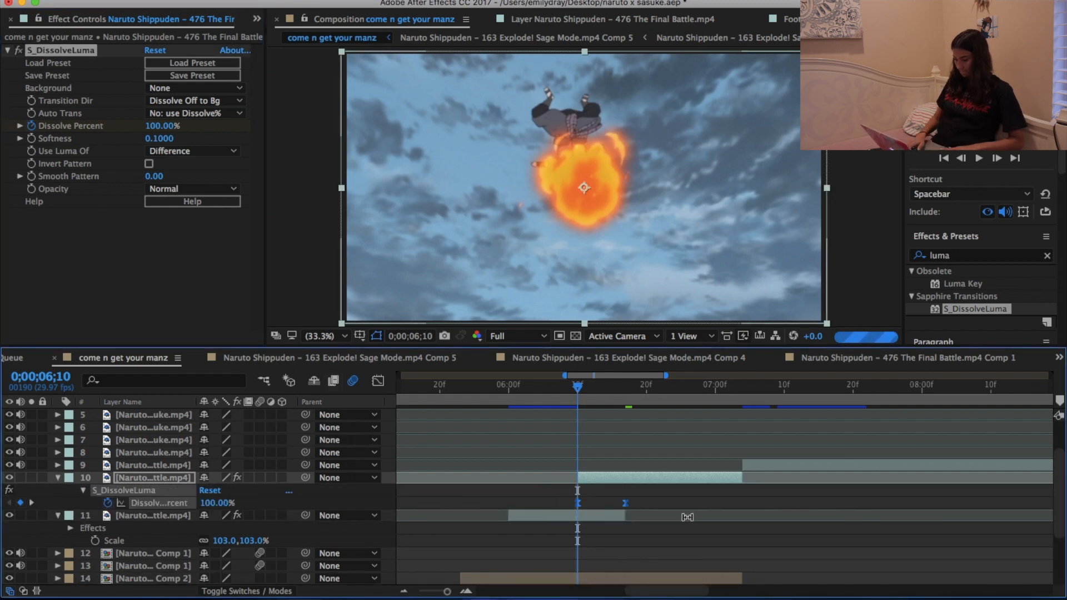
{"action": "left_click", "coordinate": [379, 381]}
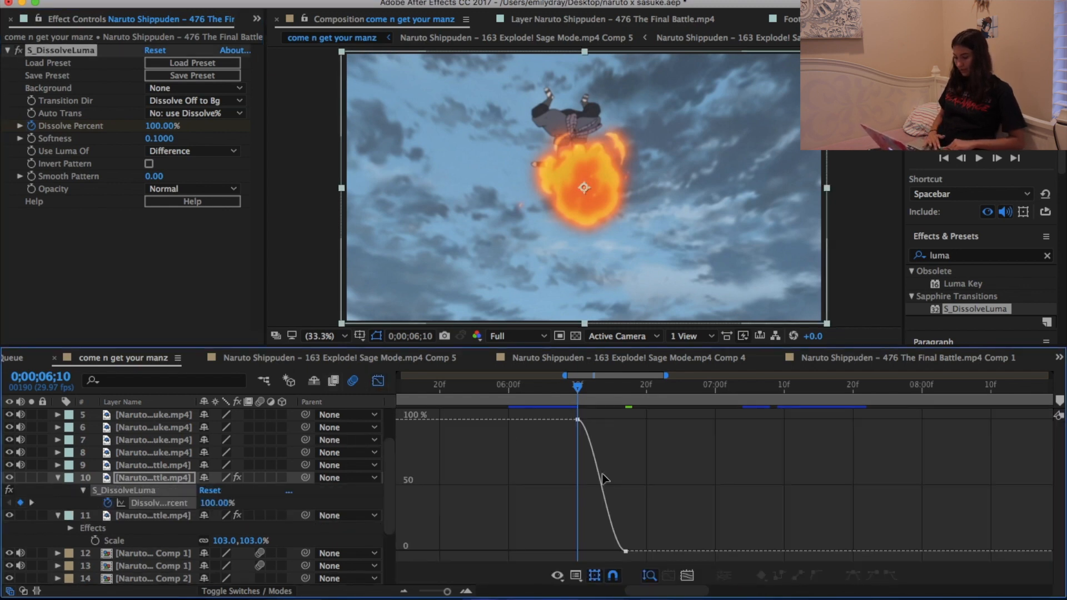
{"action": "left_click", "coordinate": [558, 576]}
{"action": "left_click", "coordinate": [677, 471]}
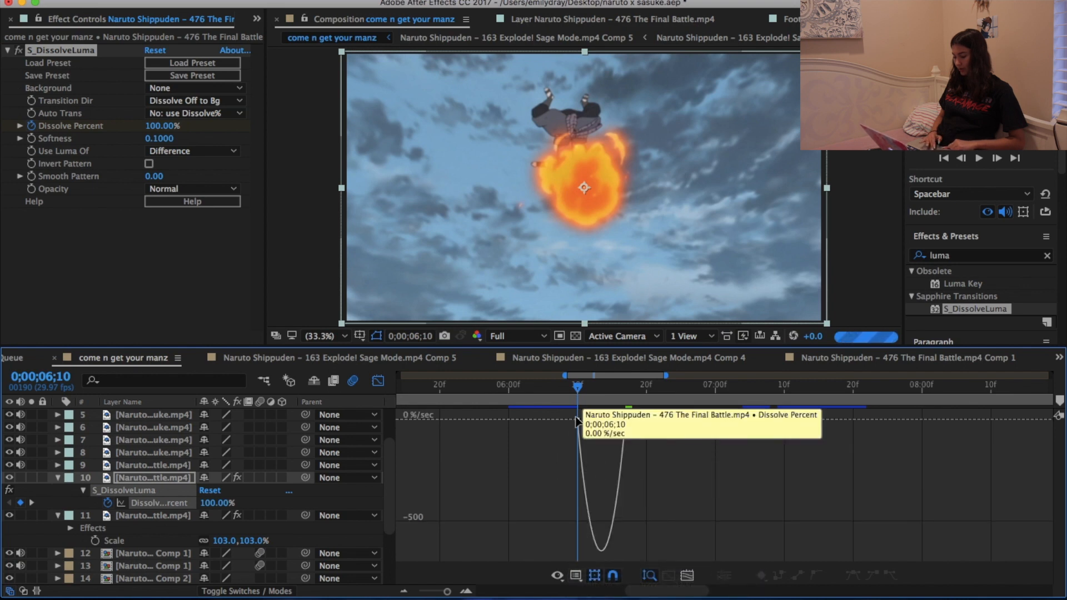
{"action": "left_click", "coordinate": [379, 382]}
- Invert the S_DissolveLuma pattern and preview the transition at Half resolution from 0;00;05;28
{"action": "left_click", "coordinate": [507, 336]}
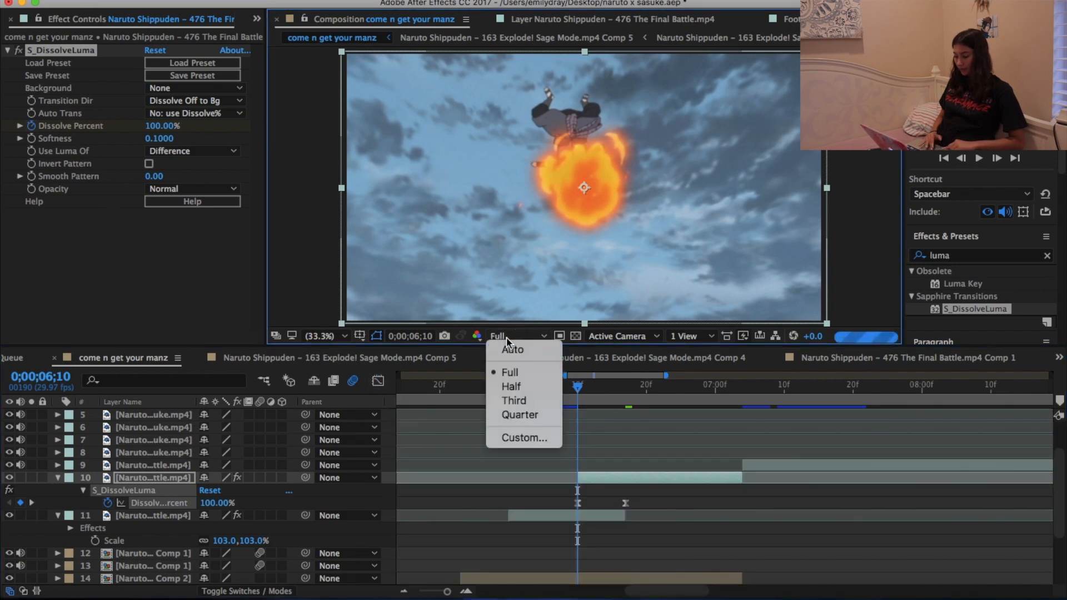
{"action": "left_click", "coordinate": [520, 386]}
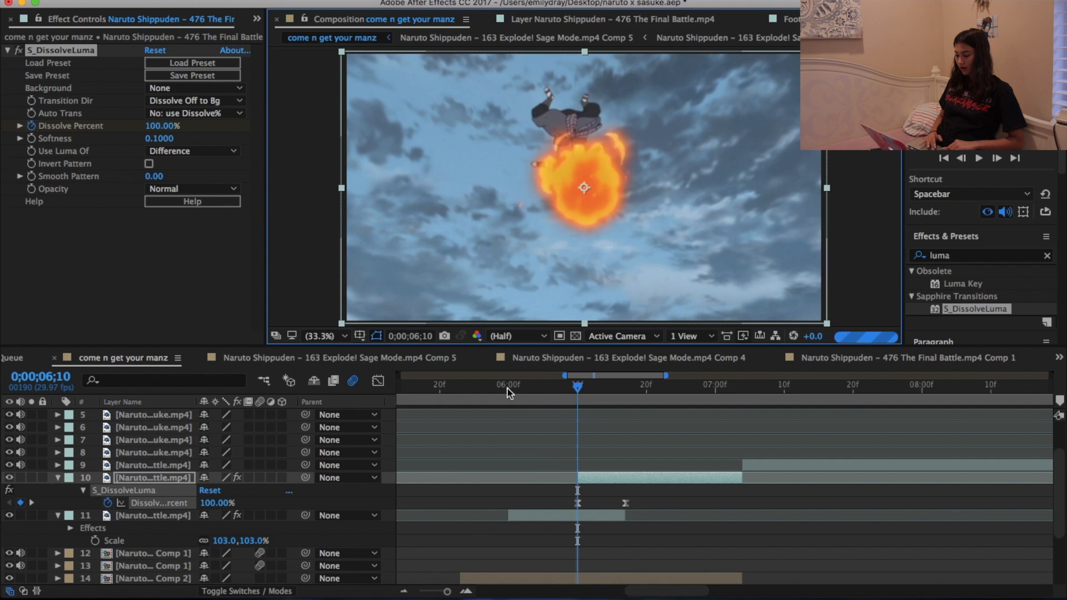
{"action": "left_click", "coordinate": [506, 388]}
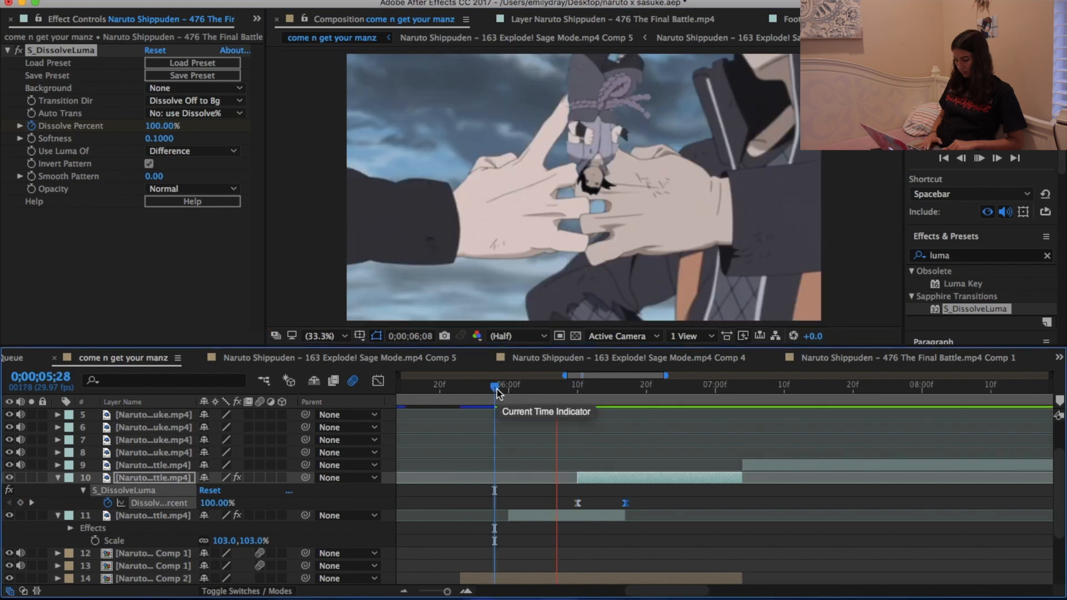
{"action": "key", "text": "space"}
- Enable motion blur on layer 11 and keyframe its Position from 1884, 1737 at 0;00;06;00 to 960, 540 at about 0;00;06;08
{"action": "left_click", "coordinate": [523, 406]}
{"action": "left_click", "coordinate": [513, 399]}
{"action": "left_click_drag", "start_coordinate": [512, 400], "coordinate": [508, 400]}
{"action": "left_click", "coordinate": [553, 516]}
{"action": "key", "text": "p"}
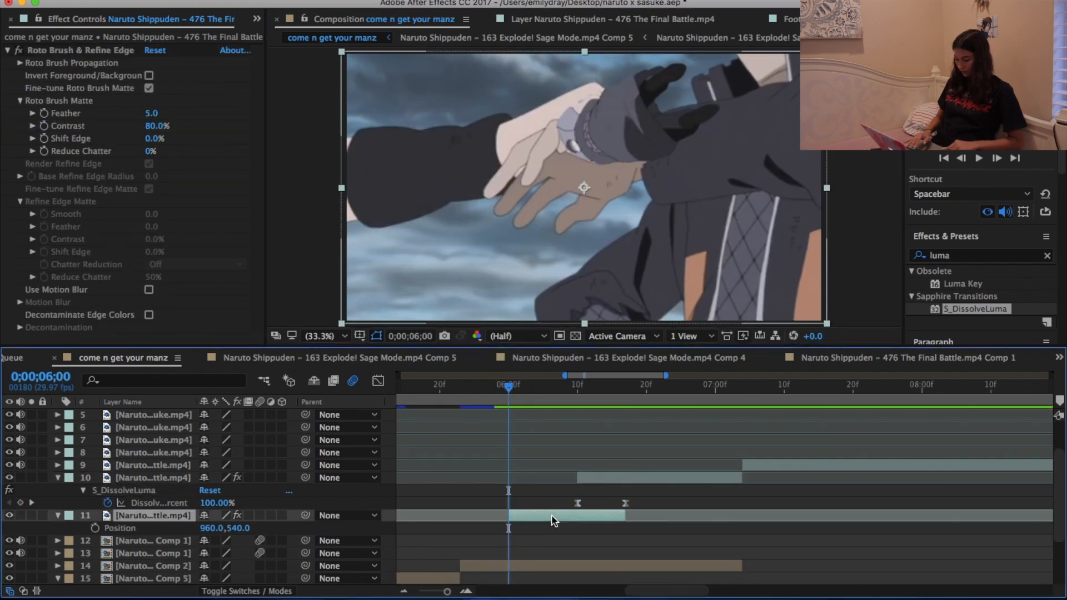
{"action": "left_click", "coordinate": [95, 528]}
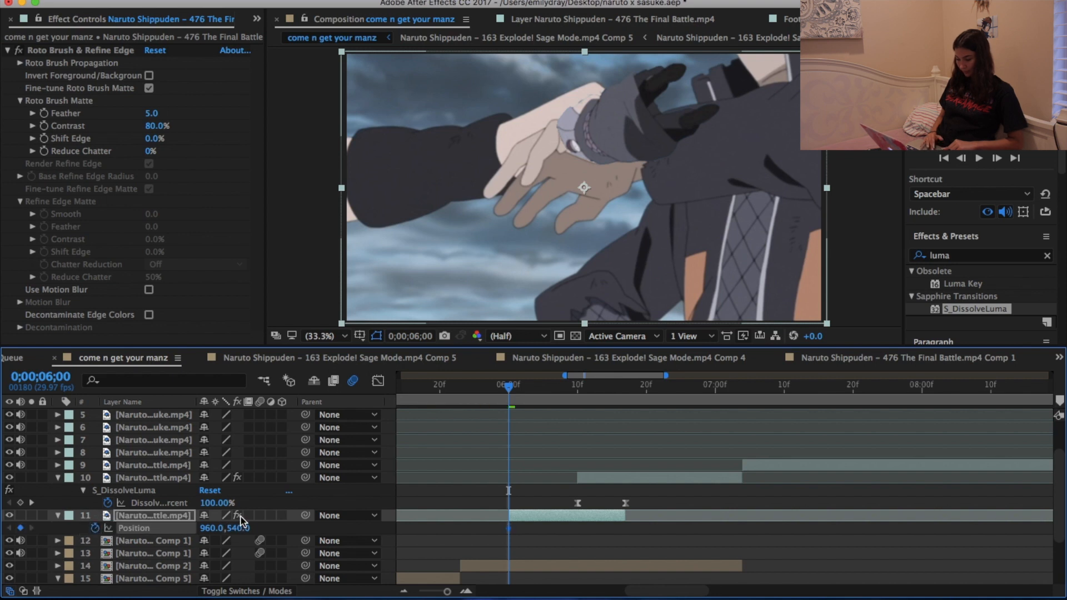
{"action": "left_click", "coordinate": [260, 515]}
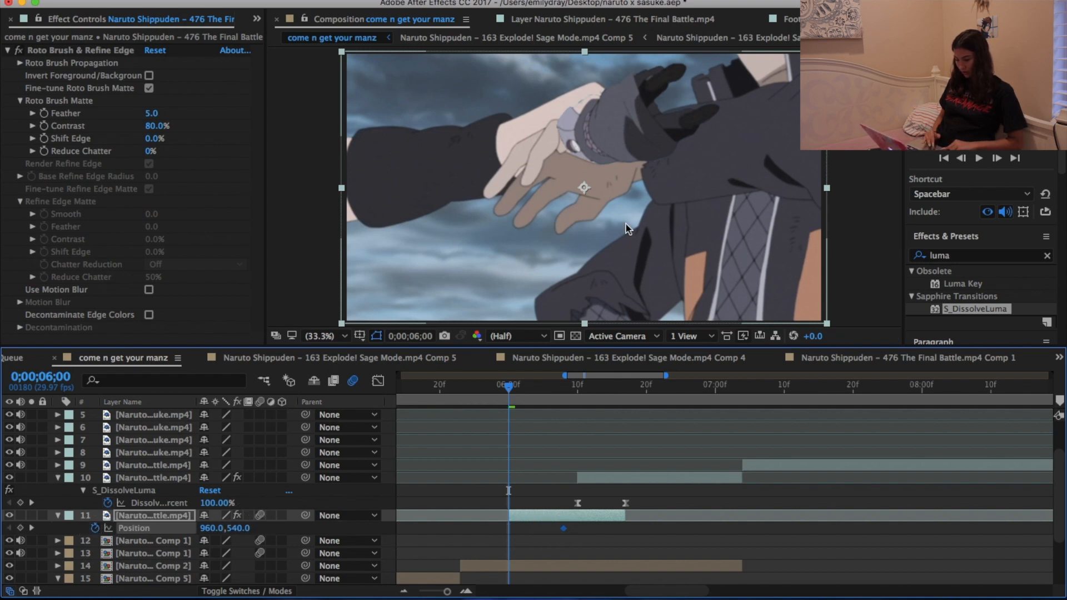
{"action": "left_click_drag", "start_coordinate": [573, 183], "coordinate": [810, 482]}
- Apply Easy Ease to layer 11's Position keyframes, shape the speed graph into a fast start with a slow finish, and preview it
{"action": "left_click_drag", "start_coordinate": [487, 521], "coordinate": [605, 550]}
{"action": "key", "text": "F9"}
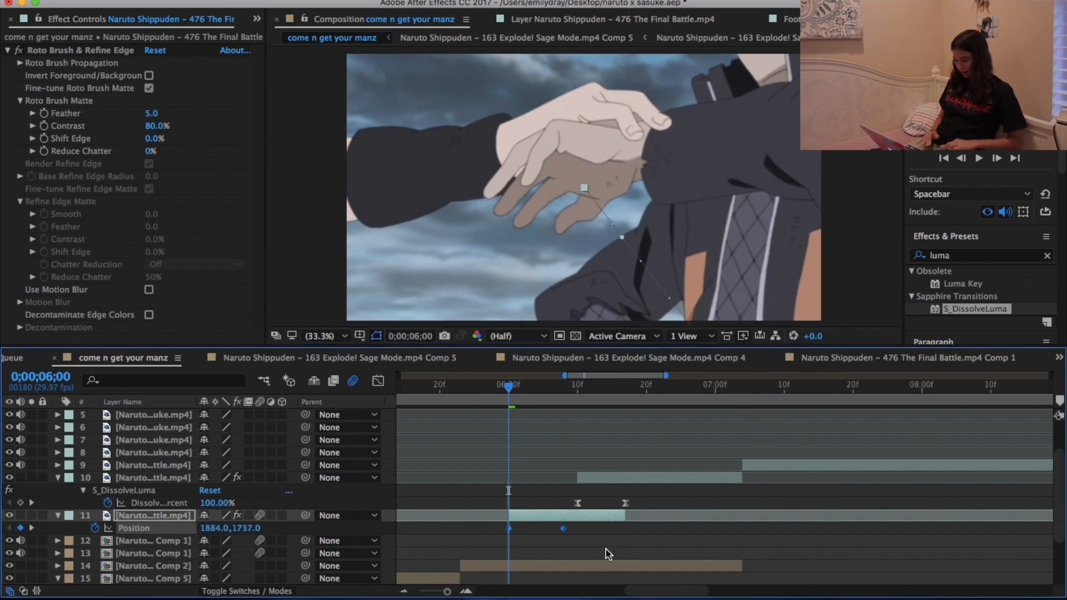
{"action": "left_click", "coordinate": [378, 381]}
{"action": "left_click_drag", "start_coordinate": [521, 551], "coordinate": [508, 553]}
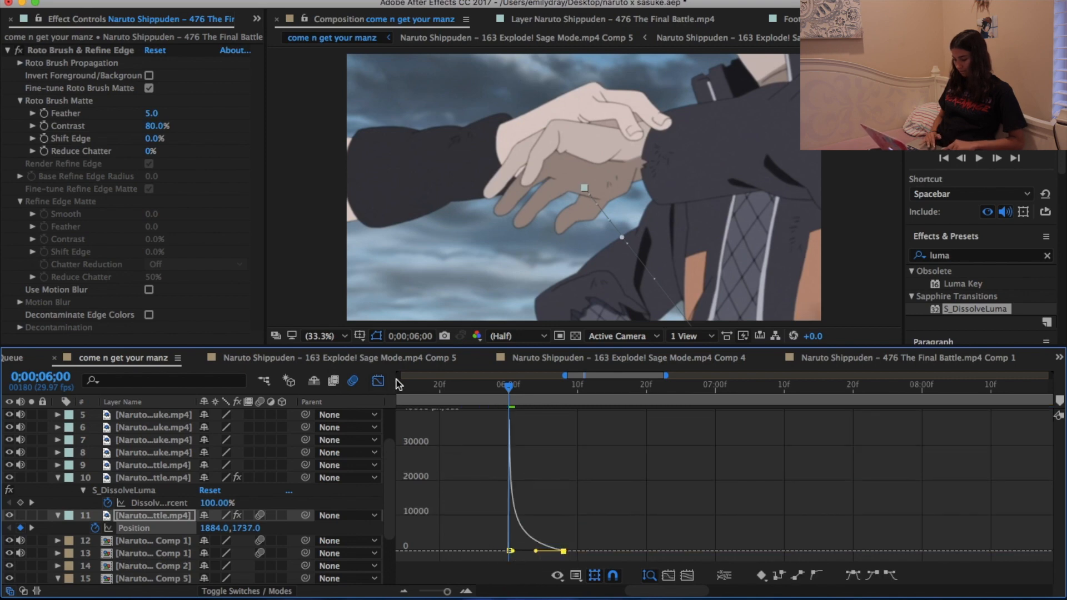
{"action": "left_click", "coordinate": [378, 381]}
{"action": "left_click", "coordinate": [453, 388]}
{"action": "key", "text": "space"}
{"action": "key", "text": "space"}
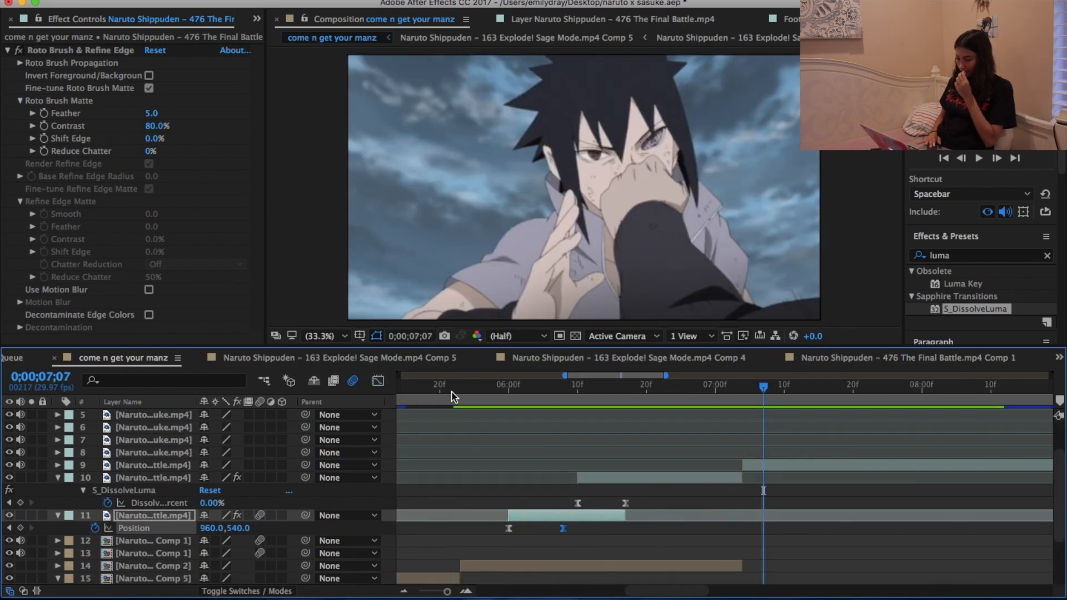
- Pre-compose layers 10 and 11 of the main composition into a single pre-comp
{"action": "left_click", "coordinate": [93, 480], "text": "shift"}
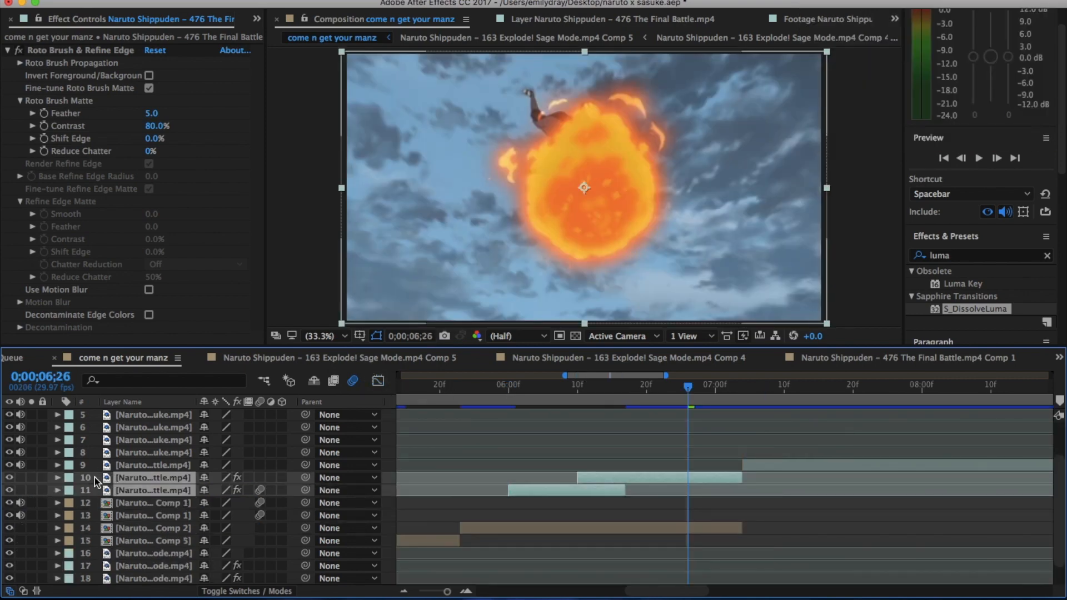
{"action": "key", "text": "shift+super+c"}
{"action": "left_click", "coordinate": [503, 252]}
{"action": "left_click", "coordinate": [651, 298]}
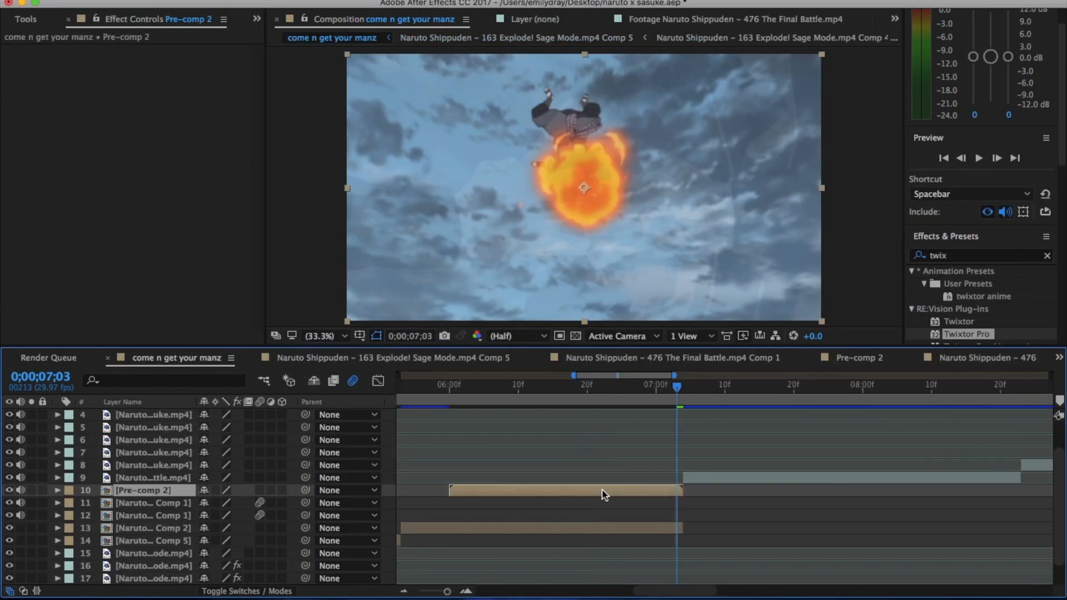
- Inside the new pre-comp, raise layer 1's Time Remap value at about 0;00;07;03, and preview the main composition from 0;00;05;23
{"action": "double_click", "coordinate": [604, 495]}
{"action": "left_click", "coordinate": [378, 381]}
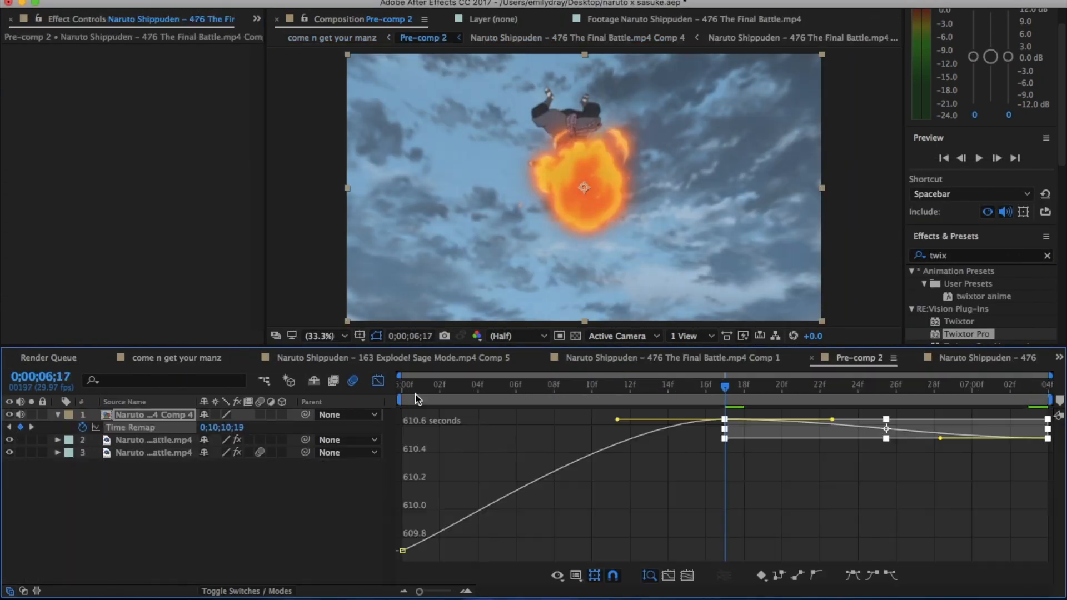
{"action": "left_click", "coordinate": [378, 381]}
{"action": "left_click_drag", "start_coordinate": [724, 386], "coordinate": [1029, 389]}
{"action": "left_click", "coordinate": [131, 428]}
{"action": "left_click", "coordinate": [378, 380]}
{"action": "left_click", "coordinate": [377, 381]}
{"action": "left_click_drag", "start_coordinate": [223, 428], "coordinate": [293, 431]}
{"action": "key", "text": "shift+F3"}
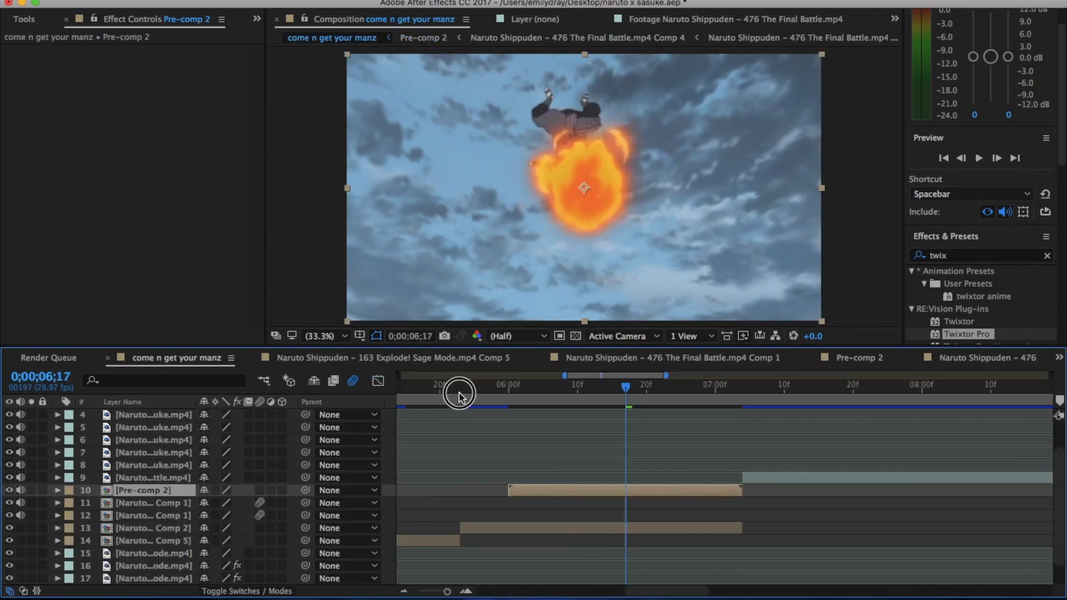
{"action": "left_click", "coordinate": [460, 388]}
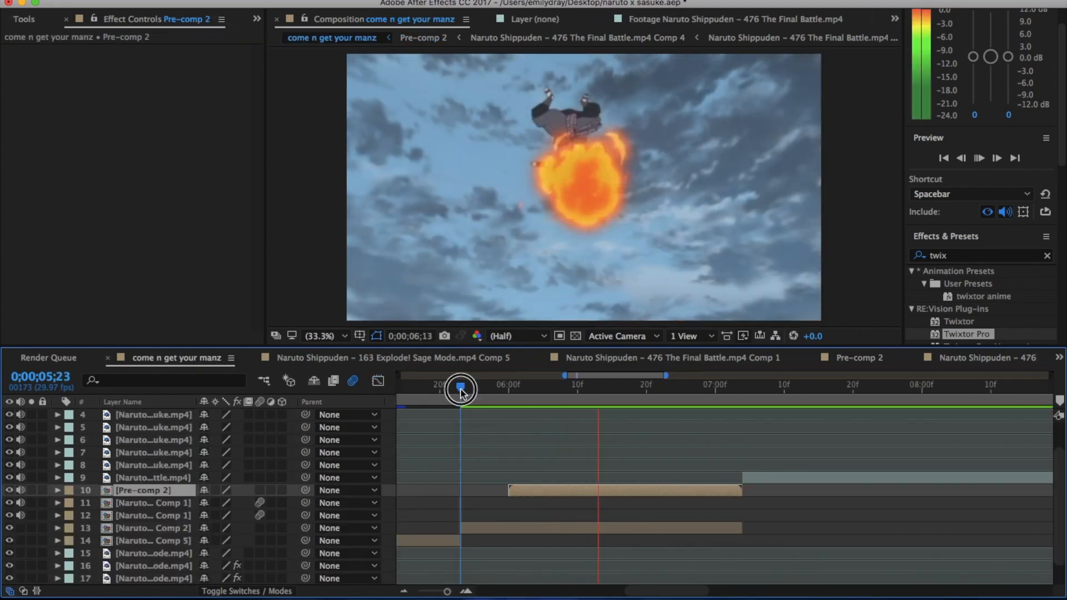
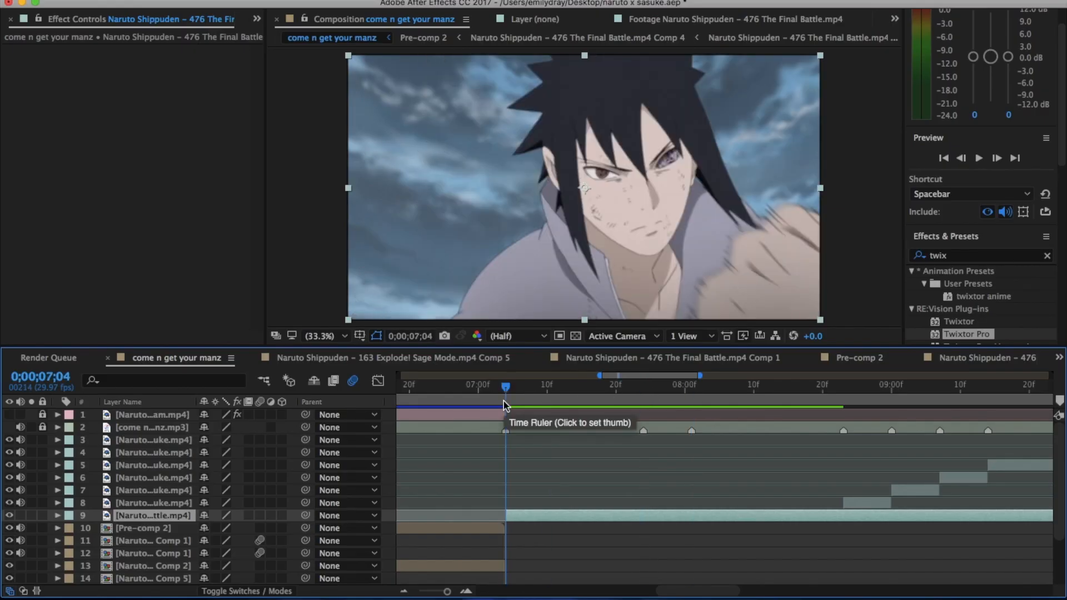
- Pre-compose the layer 9 clip that starts at 0;00;07;04 and scale the footage inside it to 103%
{"action": "key", "text": "super+shift+c"}
{"action": "left_click", "coordinate": [652, 295]}
{"action": "left_click", "coordinate": [156, 164]}
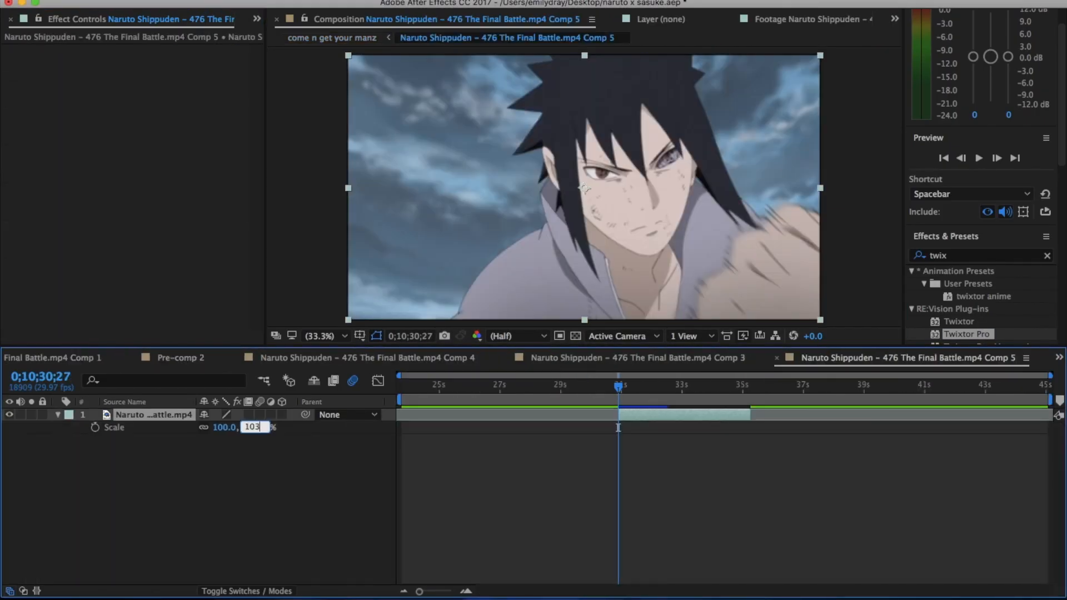
{"action": "left_click", "coordinate": [183, 312]}
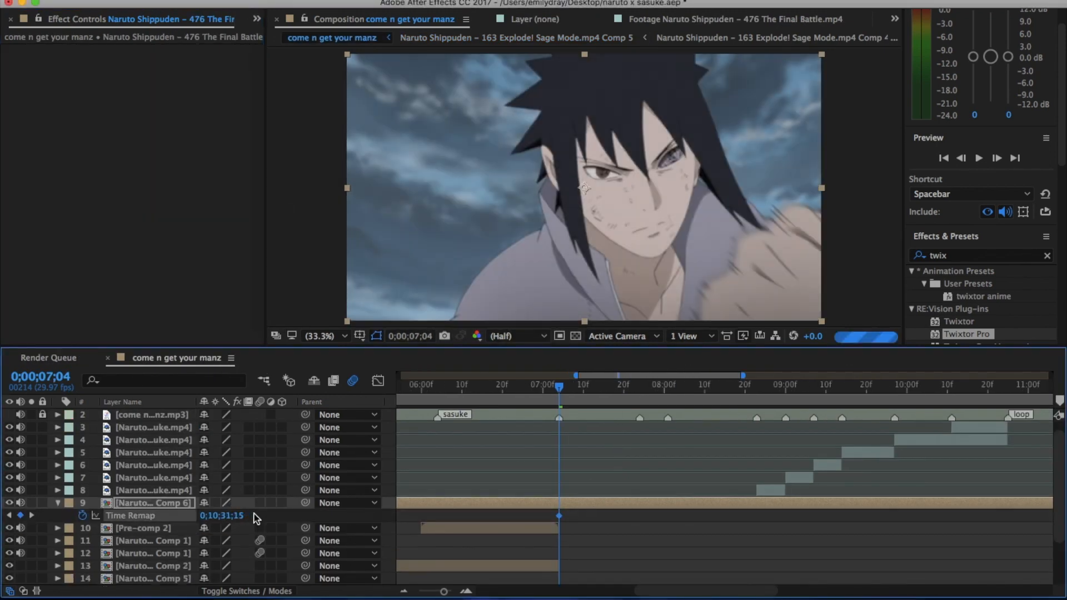
- Split time-remapped layer 9 at 0;00;07;04 and shape its remap curve into ramps at 0;00;07;24, 0;00;08;01 and 0;00;08;23
{"action": "key", "text": "space"}
{"action": "key", "text": "super+shift+d"}
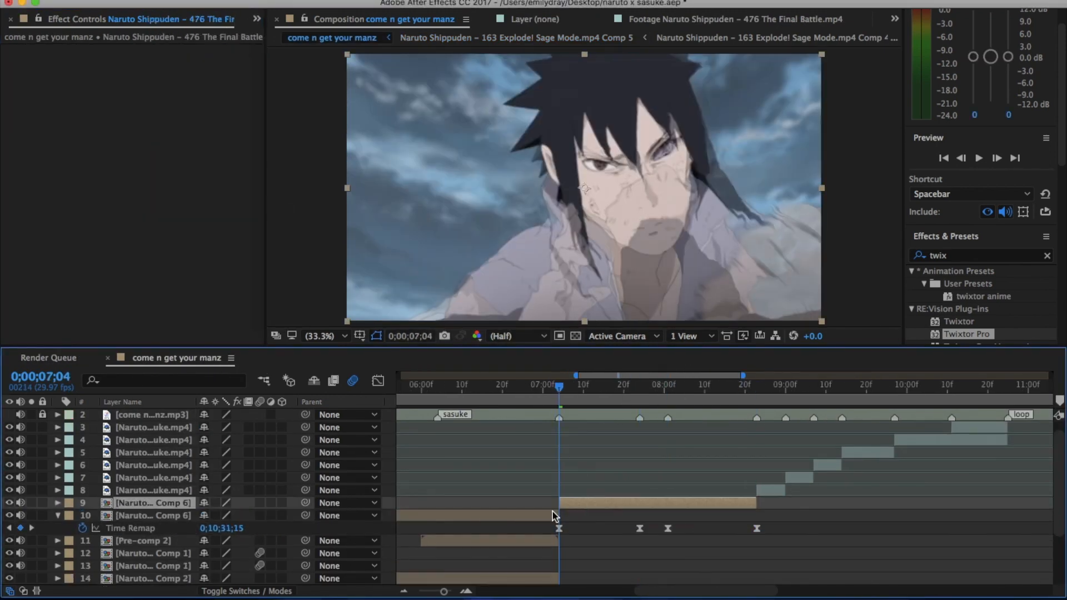
{"action": "left_click", "coordinate": [377, 380]}
{"action": "left_click_drag", "start_coordinate": [651, 527], "coordinate": [667, 507]}
{"action": "key", "text": "space"}
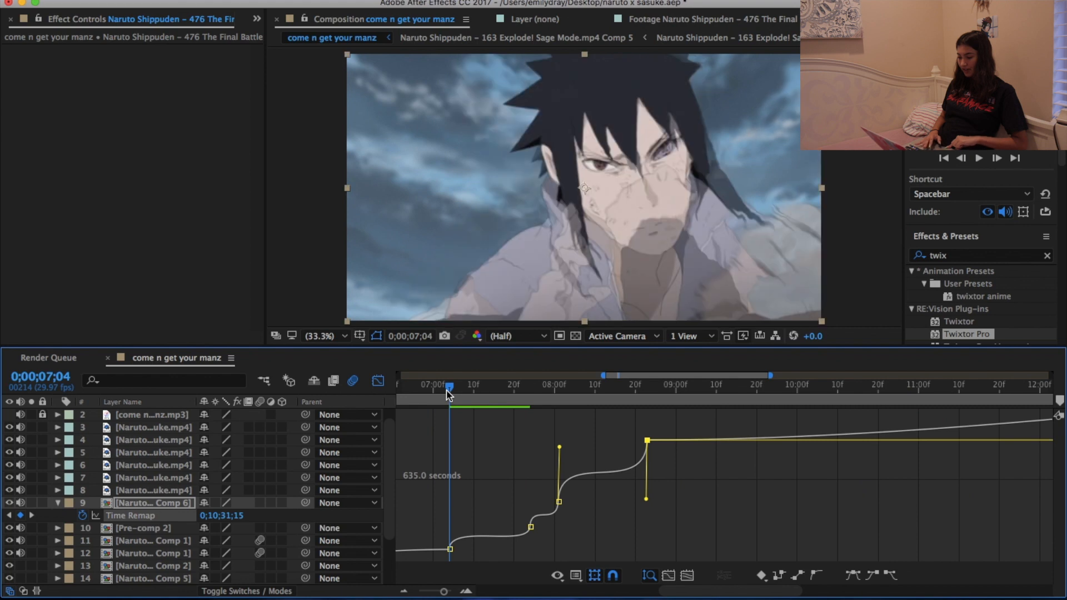
{"action": "key", "text": "space"}
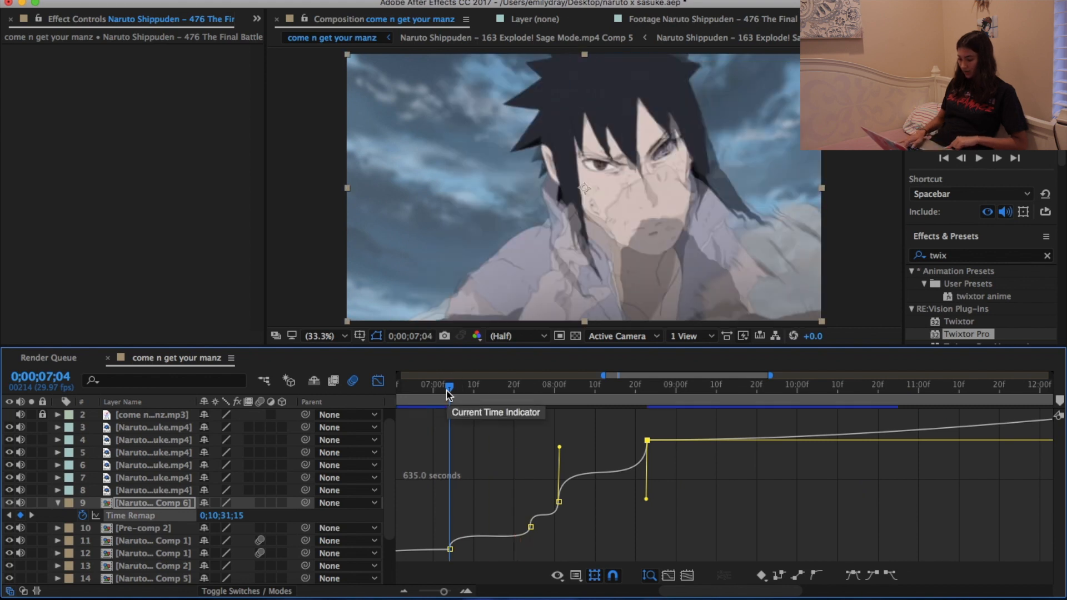
- Try a longer outgoing handle on layer 9's Time Remap keyframe at 0;00;07;04, and undo it
{"action": "key", "text": "equal"}
{"action": "key", "text": "equal"}
{"action": "key", "text": "equal"}
{"action": "key", "text": "minus"}
{"action": "key", "text": "minus"}
{"action": "key", "text": "minus"}
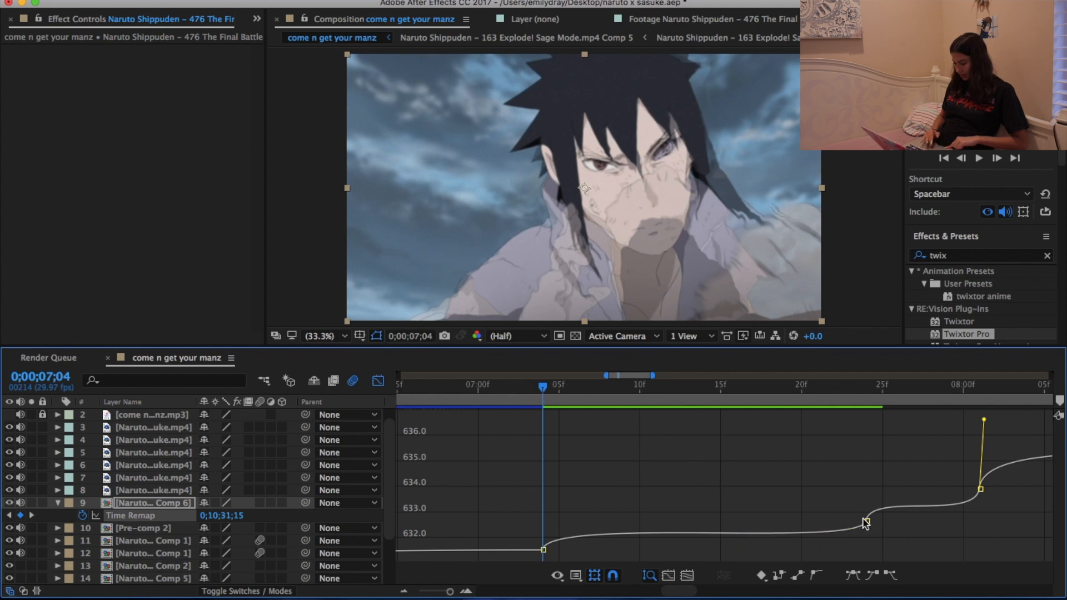
{"action": "left_click", "coordinate": [864, 520]}
{"action": "left_click", "coordinate": [544, 550]}
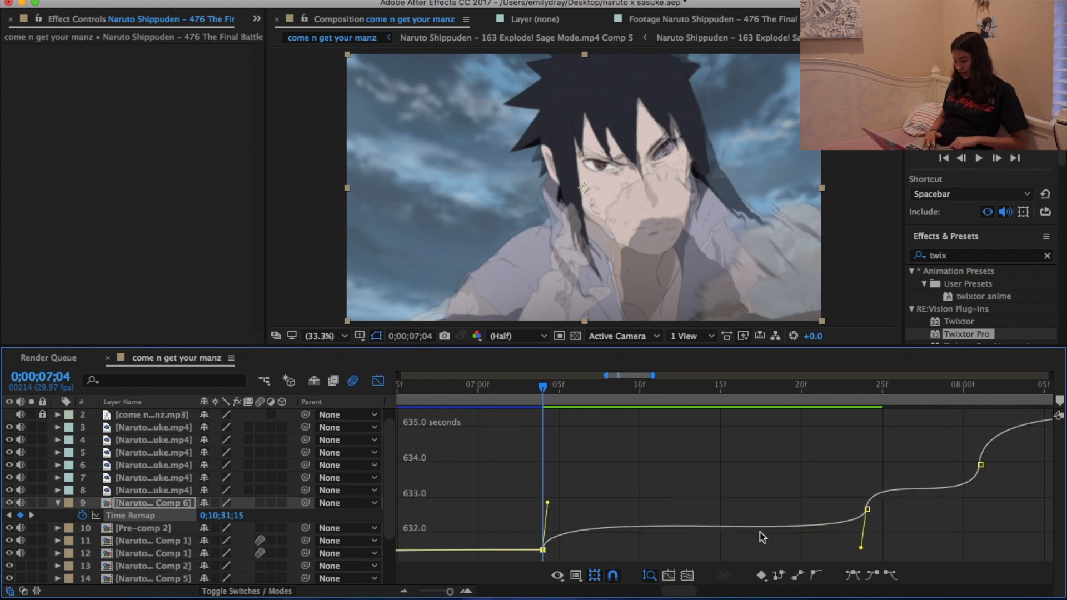
{"action": "left_click_drag", "start_coordinate": [548, 506], "coordinate": [548, 456]}
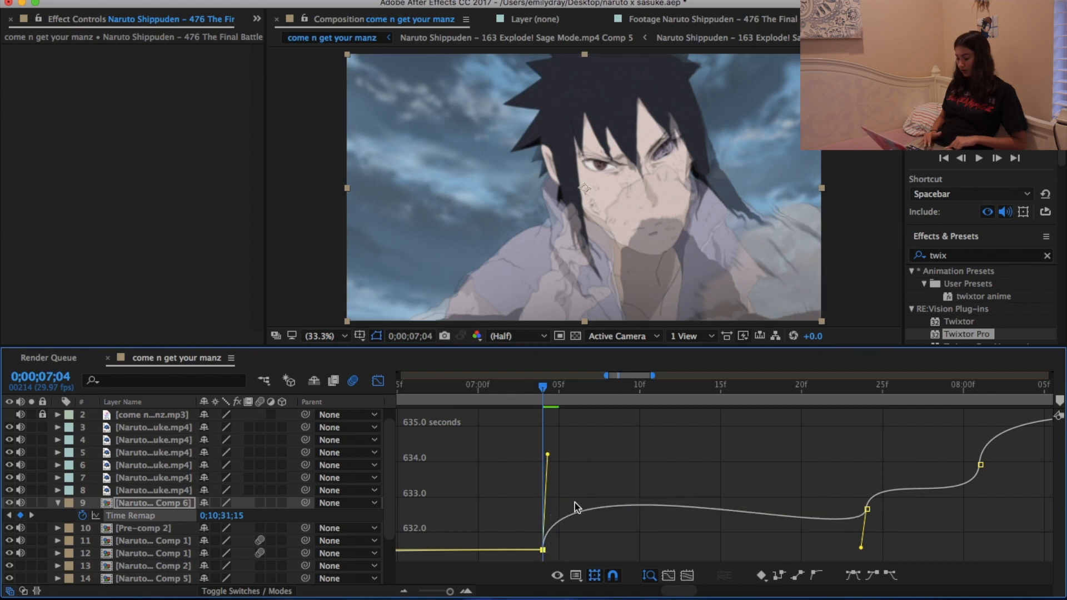
{"action": "mouse_move", "coordinate": [641, 507]}
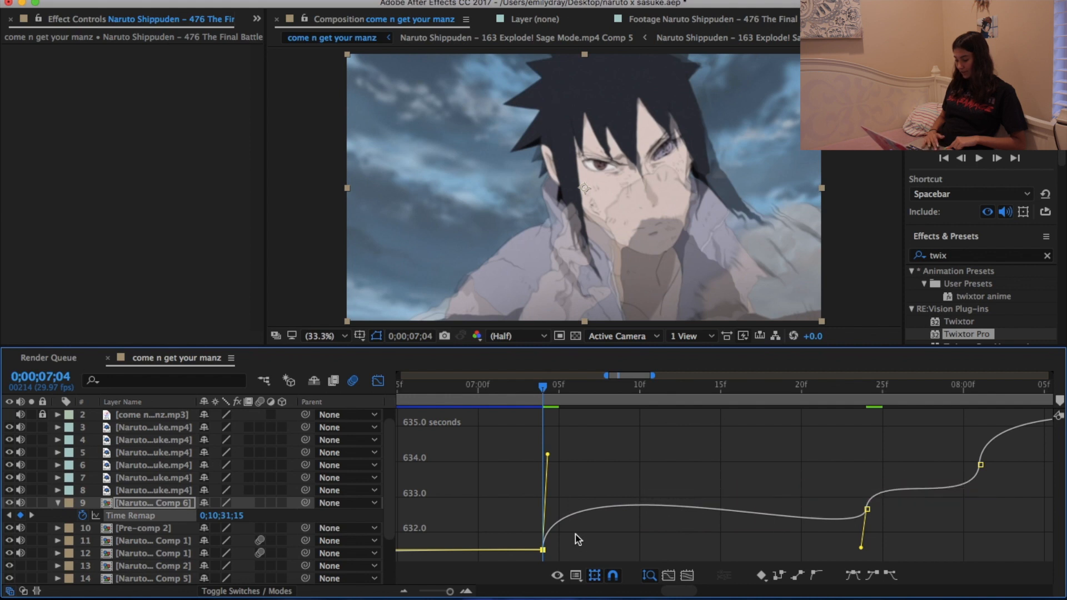
{"action": "key", "text": "super+z"}
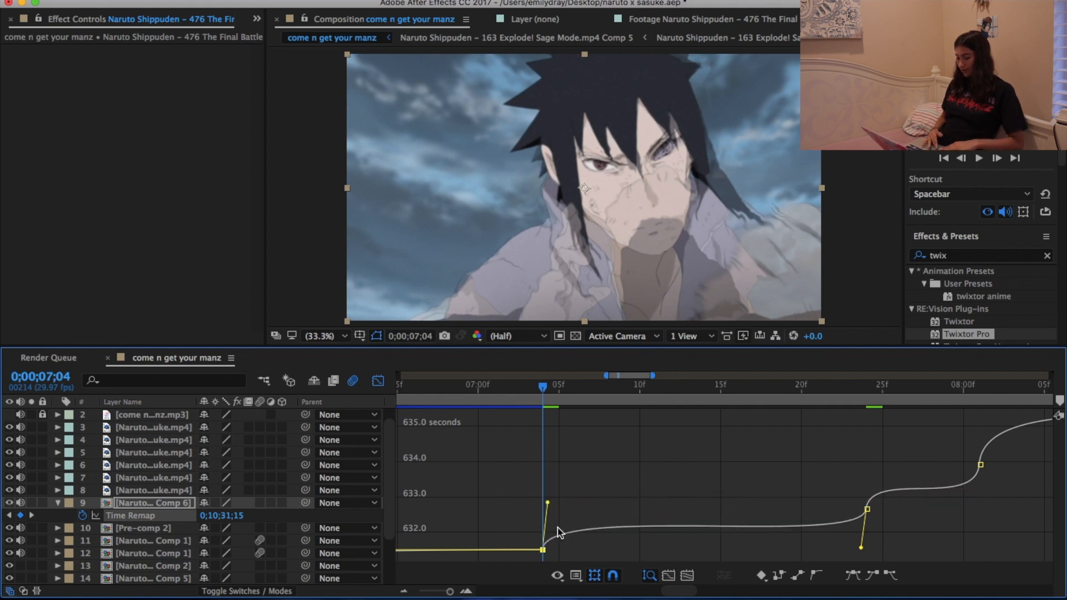
- Raise layer 9's Time Remap keyframe at 0;00;08;01 and lengthen both handles of the 0;00;07;24 keyframe for a steeper ramp
{"action": "left_click_drag", "start_coordinate": [871, 516], "coordinate": [868, 498]}
{"action": "left_click_drag", "start_coordinate": [979, 466], "coordinate": [984, 437]}
{"action": "left_click", "coordinate": [868, 520]}
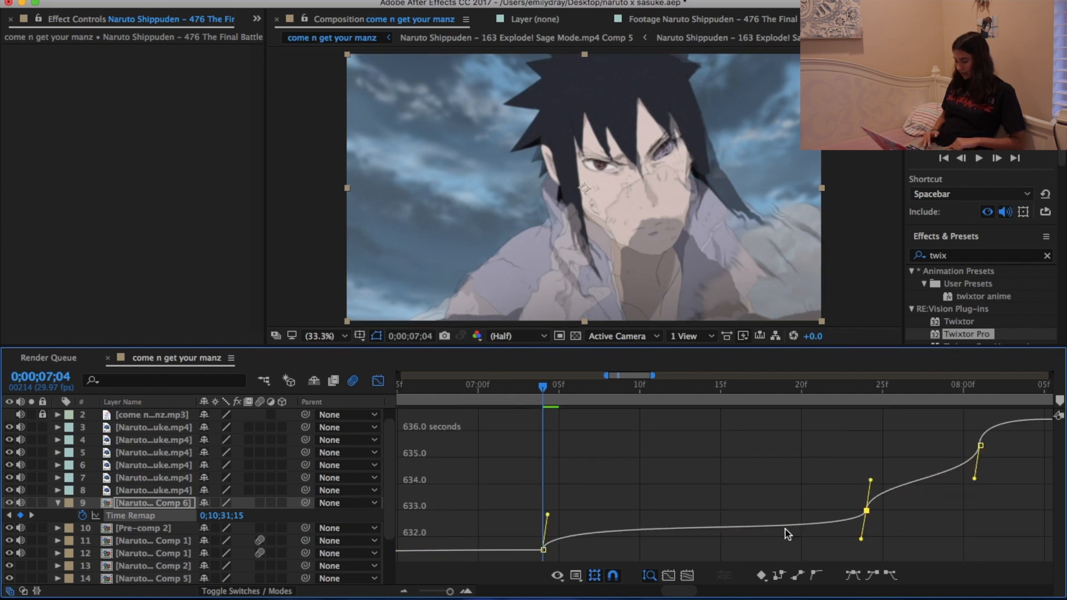
{"action": "left_click_drag", "start_coordinate": [865, 552], "coordinate": [861, 551]}
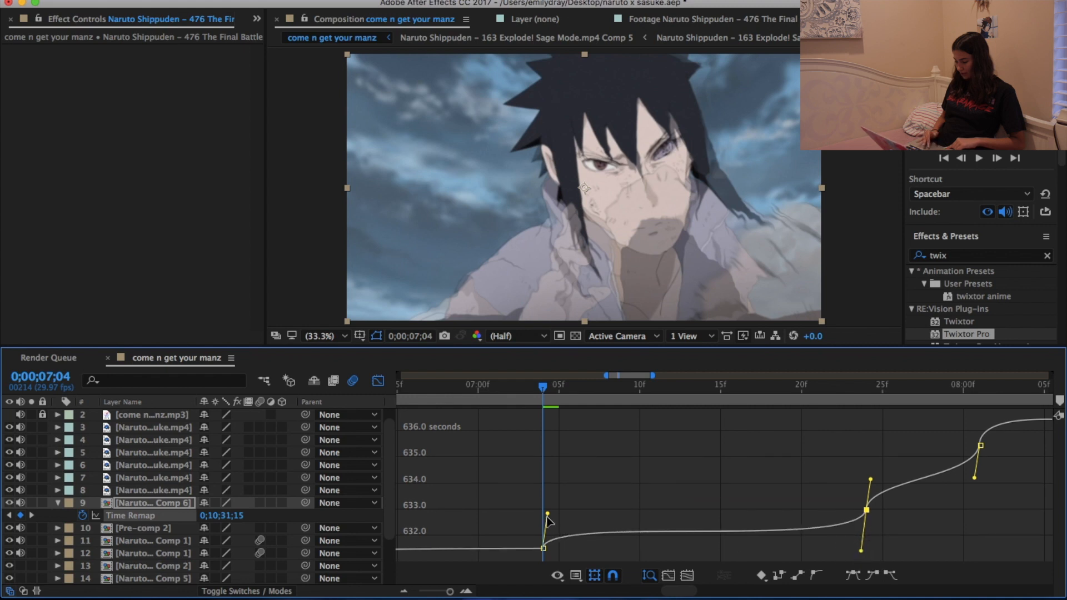
{"action": "left_click_drag", "start_coordinate": [863, 471], "coordinate": [863, 461]}
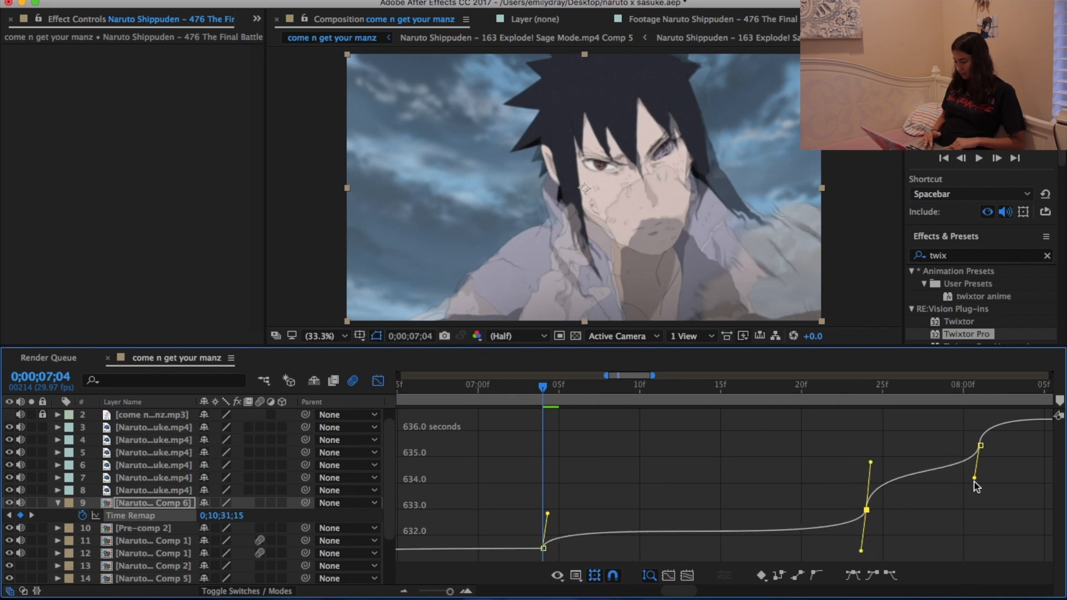
- Raise the 0;00;08;23 Time Remap keyframe slightly and adjust its handle and the 0;00;08;01 handles to smooth the curve between them
{"action": "left_click_drag", "start_coordinate": [974, 480], "coordinate": [1012, 505]}
{"action": "scroll", "coordinate": [1012, 504], "scroll_direction": "right", "scroll_amount": 10}
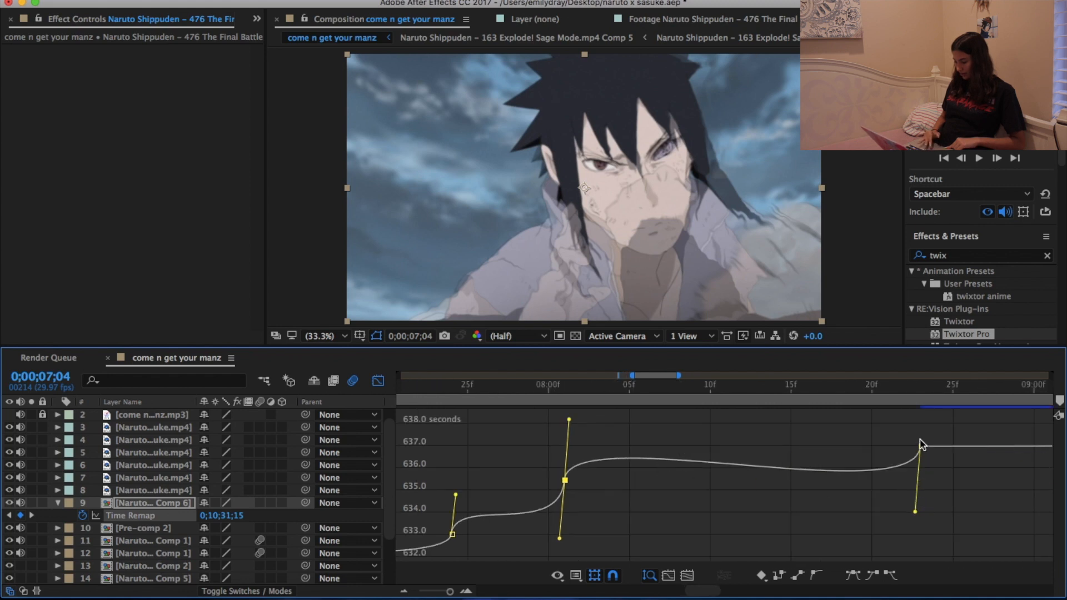
{"action": "mouse_move", "coordinate": [921, 446]}
{"action": "left_mouse_down"}
{"action": "mouse_move", "coordinate": [921, 400]}
{"action": "mouse_move", "coordinate": [921, 439]}
{"action": "left_mouse_up"}
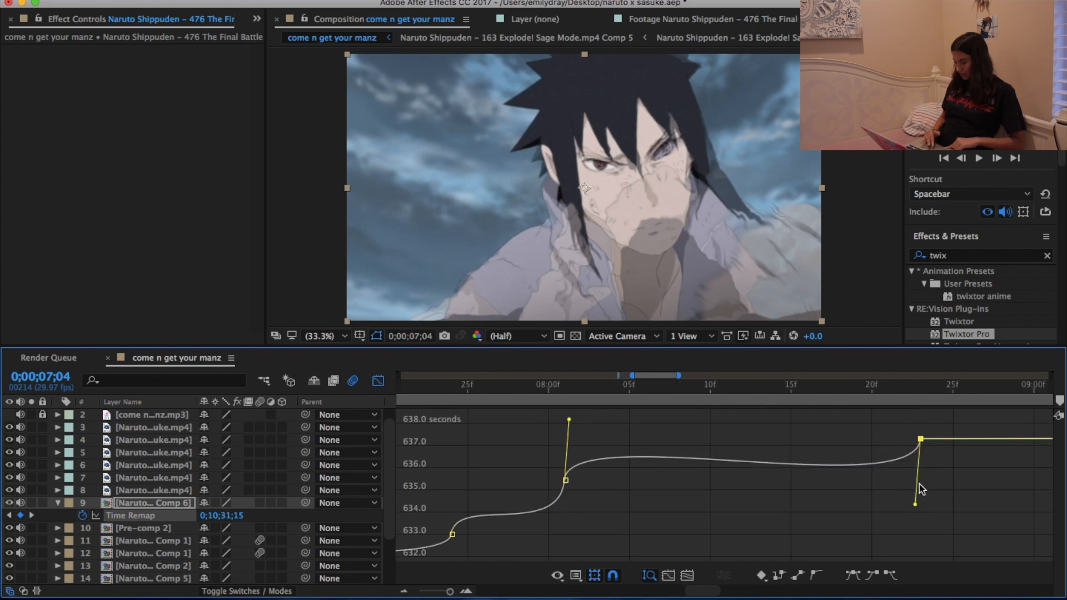
{"action": "left_click_drag", "start_coordinate": [917, 507], "coordinate": [947, 487]}
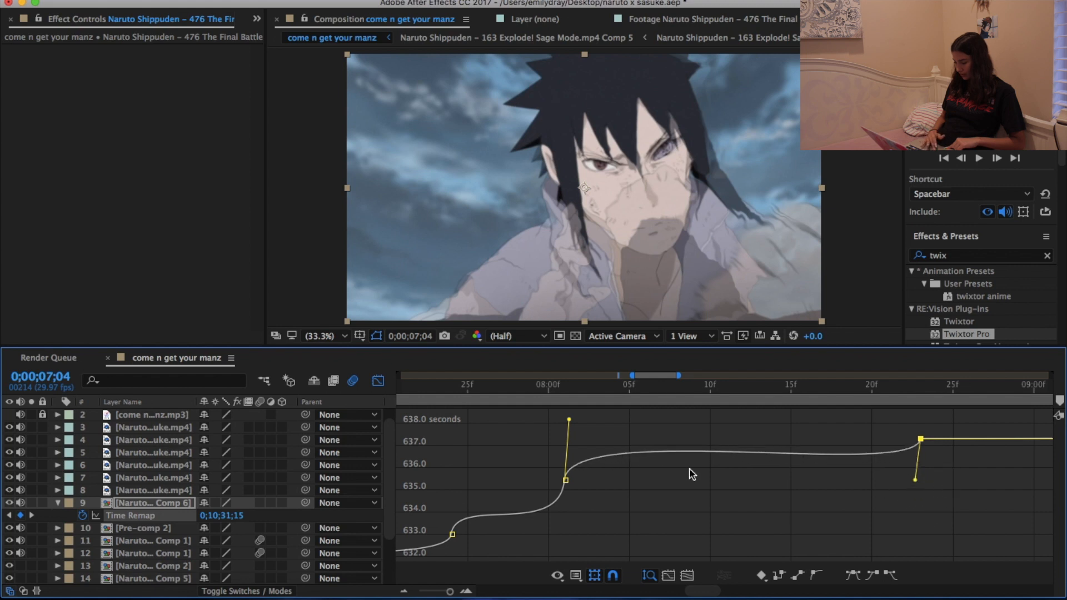
{"action": "left_click", "coordinate": [569, 421]}
{"action": "key", "text": "minus"}
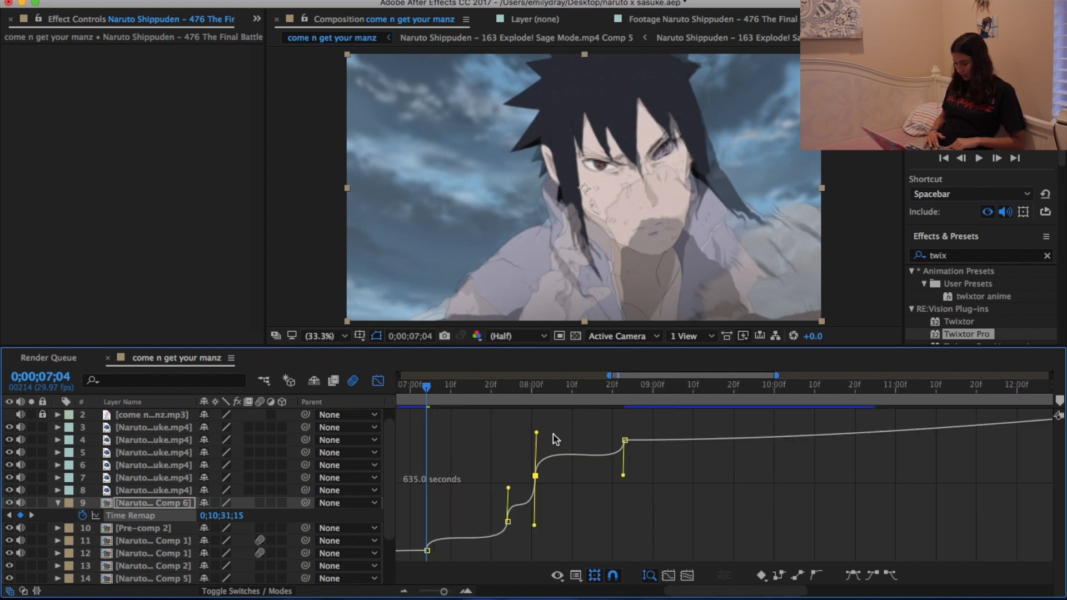
{"action": "left_click_drag", "start_coordinate": [535, 440], "coordinate": [527, 448]}
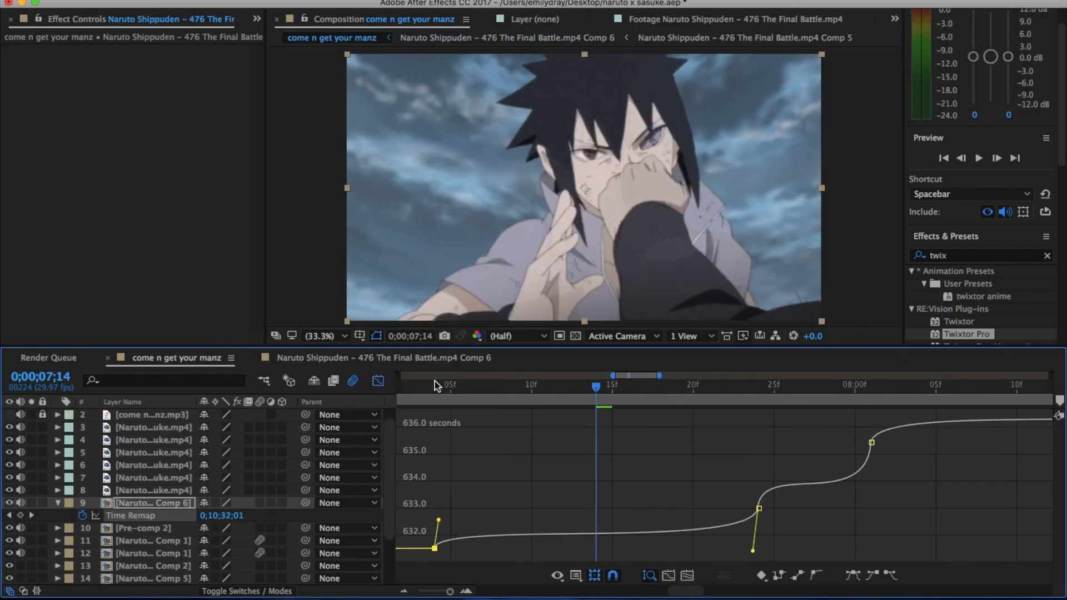
- Preview layer 9's time-remap ramps from 0;00;07;04 and return to the layer bar view
{"action": "left_click", "coordinate": [435, 382]}
{"action": "key", "text": "space"}
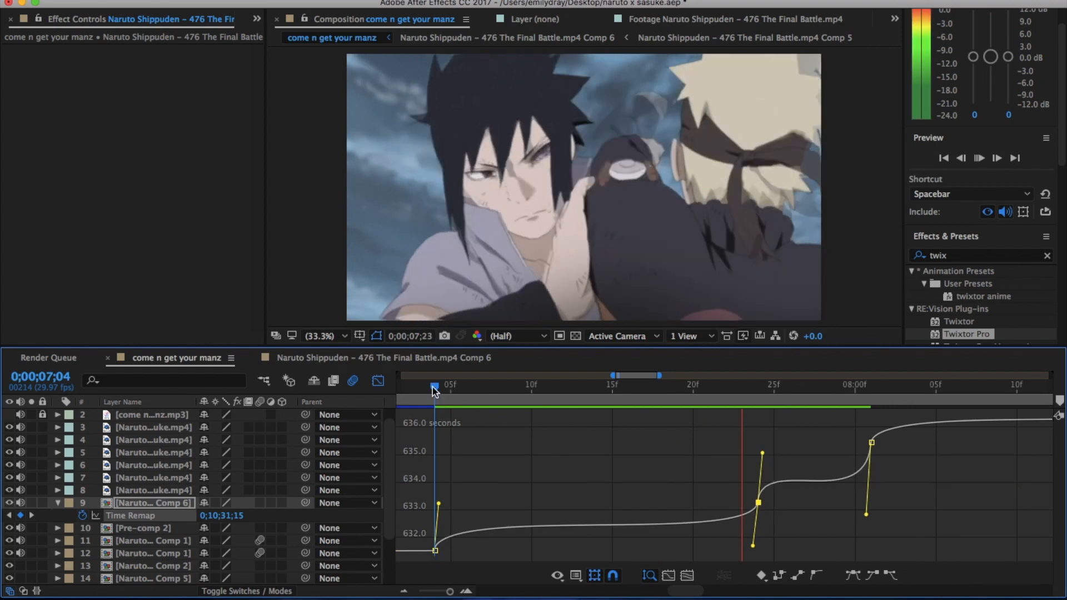
{"action": "key", "text": "shift+F3"}
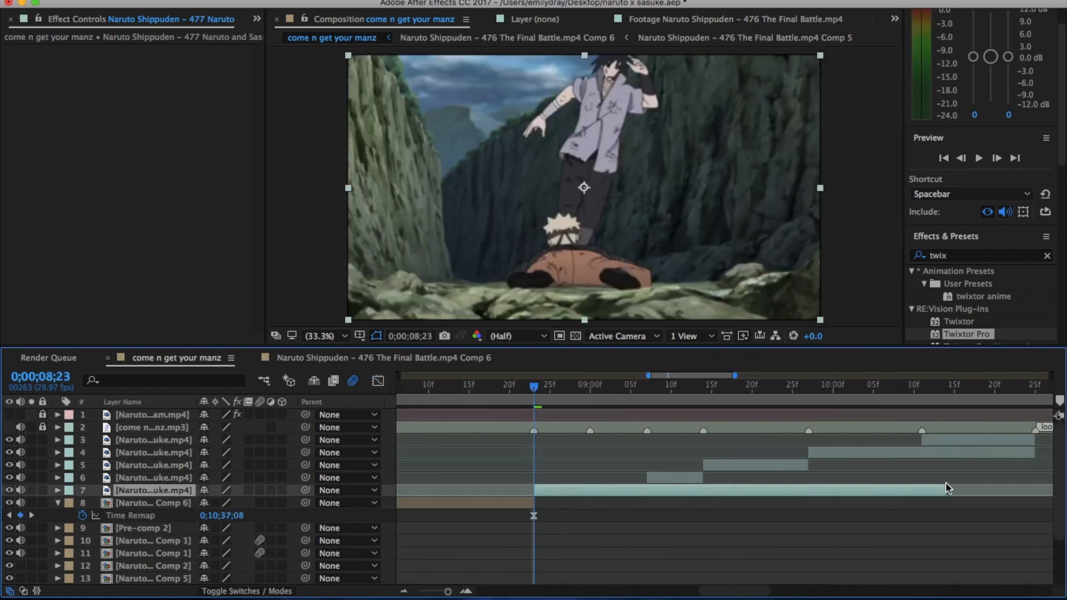
- Time-remap layer 7 with eased keyframes at 0;00;08;23, 0;00;09;00 and 0;00;09;07, trimming its start to 0;00;08;23
{"action": "left_click", "coordinate": [620, 474]}
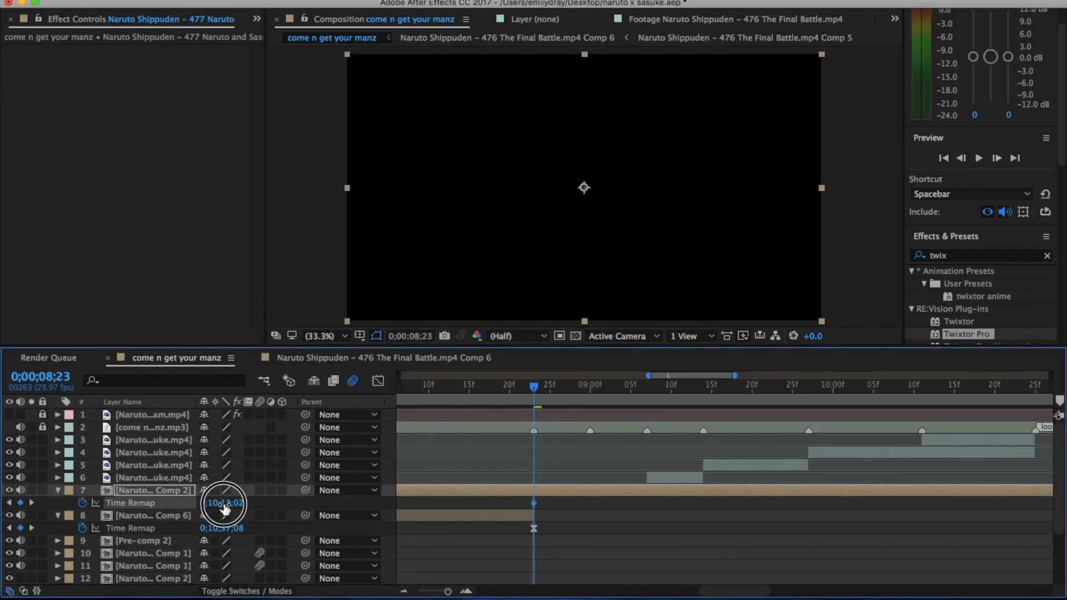
{"action": "left_click_drag", "start_coordinate": [226, 504], "coordinate": [288, 499]}
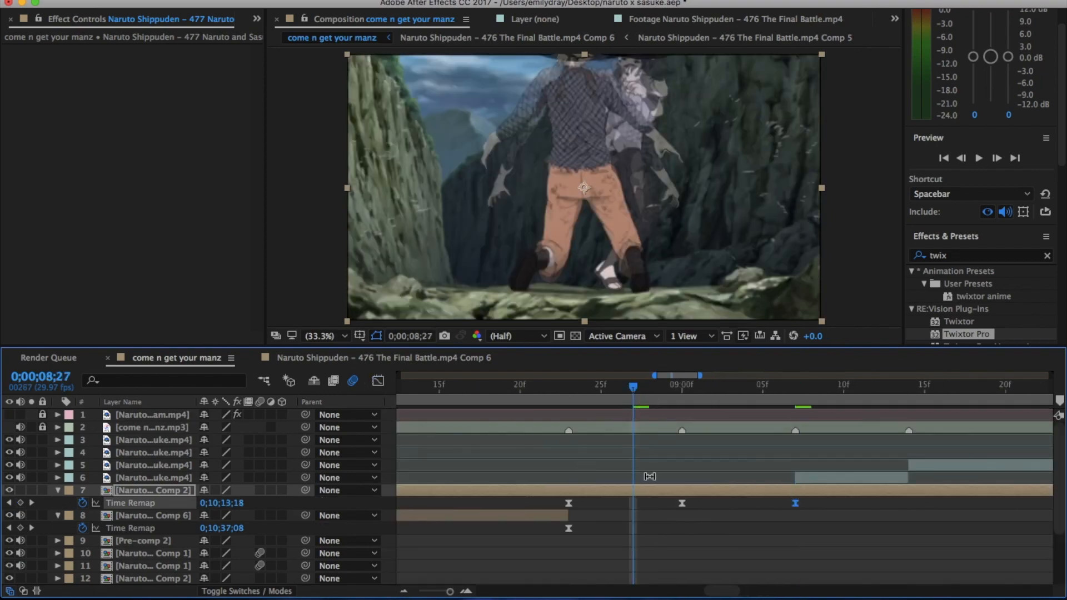
{"action": "left_click", "coordinate": [567, 398]}
{"action": "key", "text": "alt+["}
{"action": "left_click", "coordinate": [379, 381]}
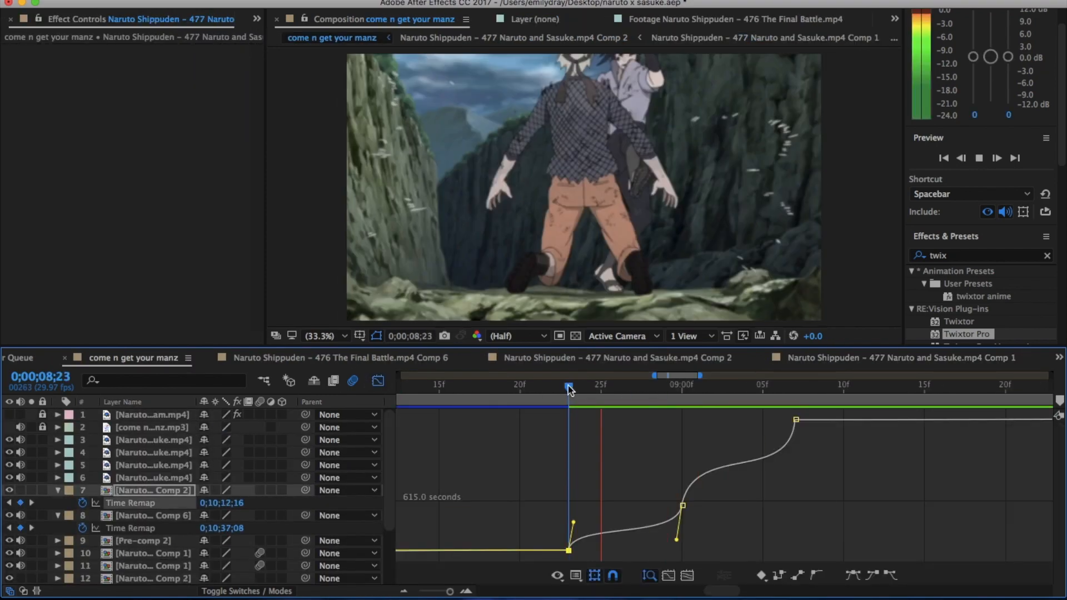
{"action": "key", "text": "space"}
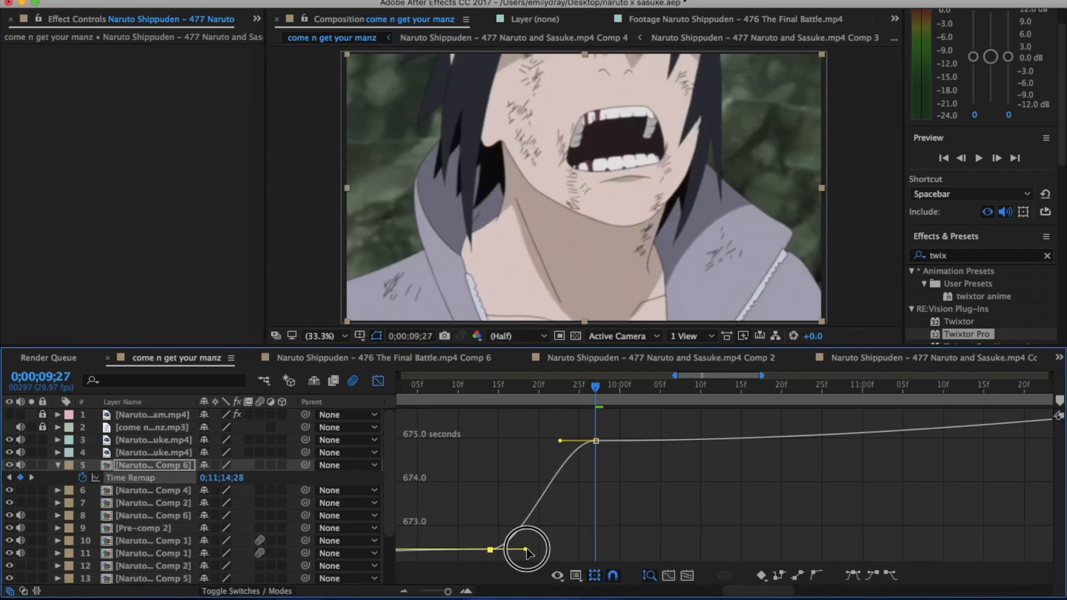
- Preview layer 5's eased Time Remap ramp between 0;00;09;14 and 0;00;09;27
{"action": "key", "text": "space"}
{"action": "key", "text": "space"}
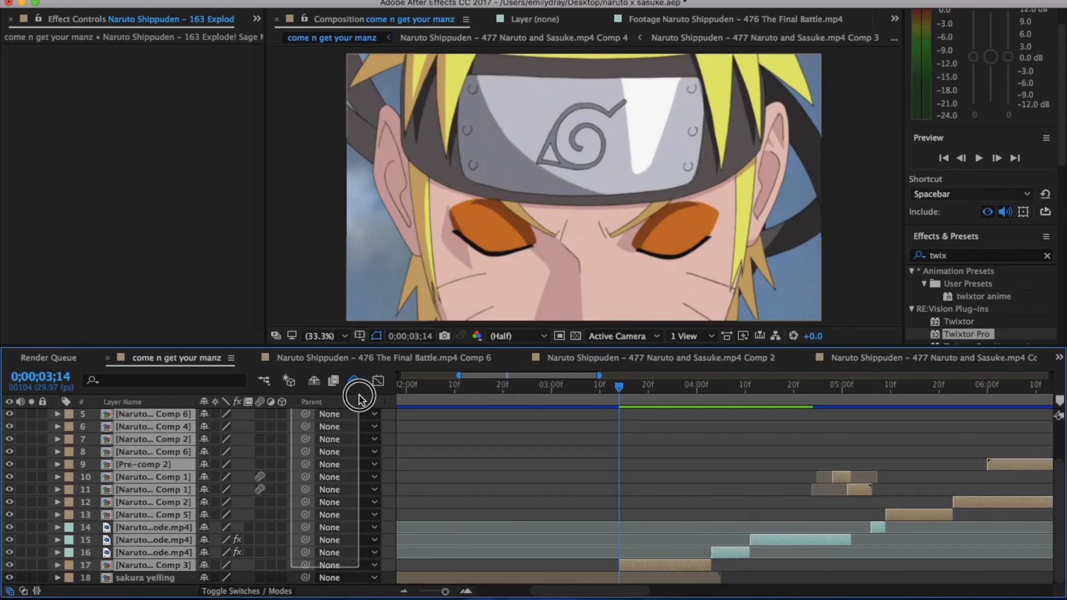
- Enable motion blur on all the selected clip layers down to layer 17, and deselect them
{"action": "left_click", "coordinate": [259, 440]}
{"action": "scroll", "coordinate": [468, 521], "scroll_direction": "down", "scroll_amount": 3}
{"action": "scroll", "coordinate": [483, 518], "scroll_direction": "right", "scroll_amount": 4}
{"action": "left_click", "coordinate": [575, 515]}
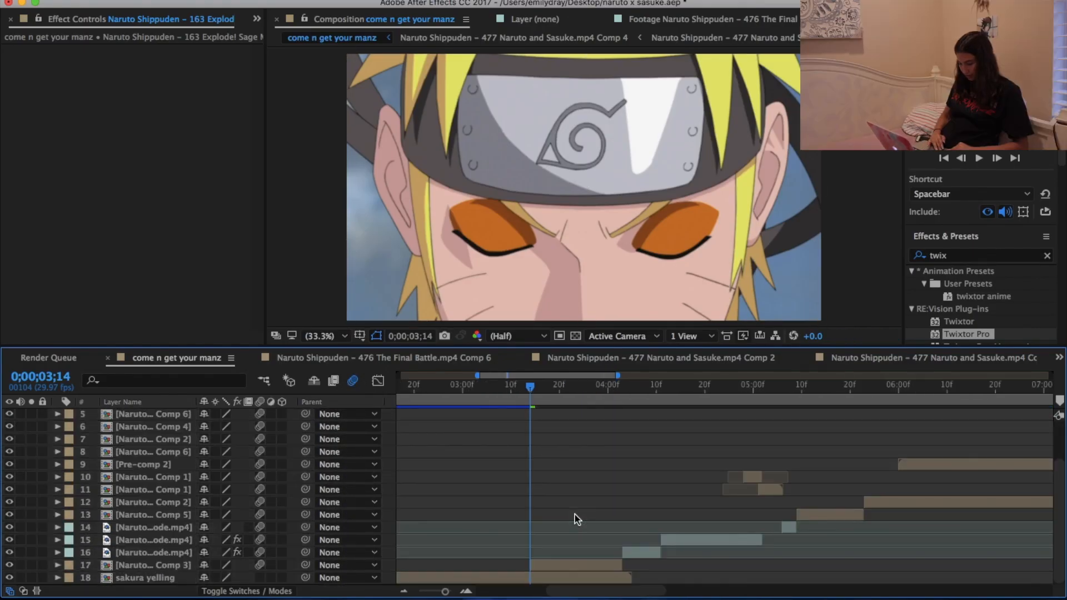
- Search the effects and presets for "motion"
{"action": "left_click", "coordinate": [956, 259]}
{"action": "type", "text": "mot"}
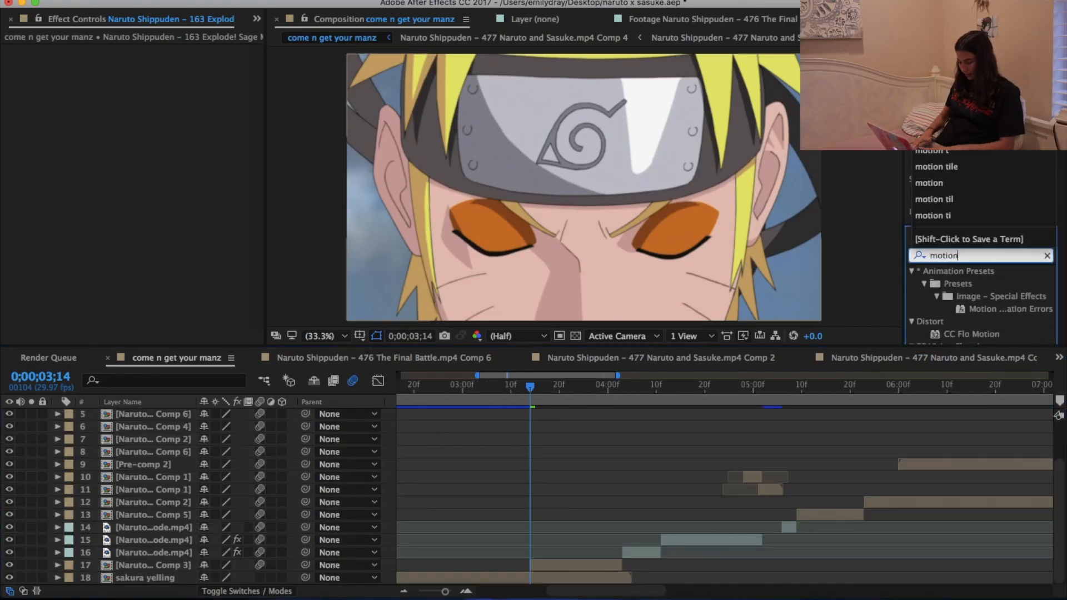
{"action": "type", "text": "ion"}
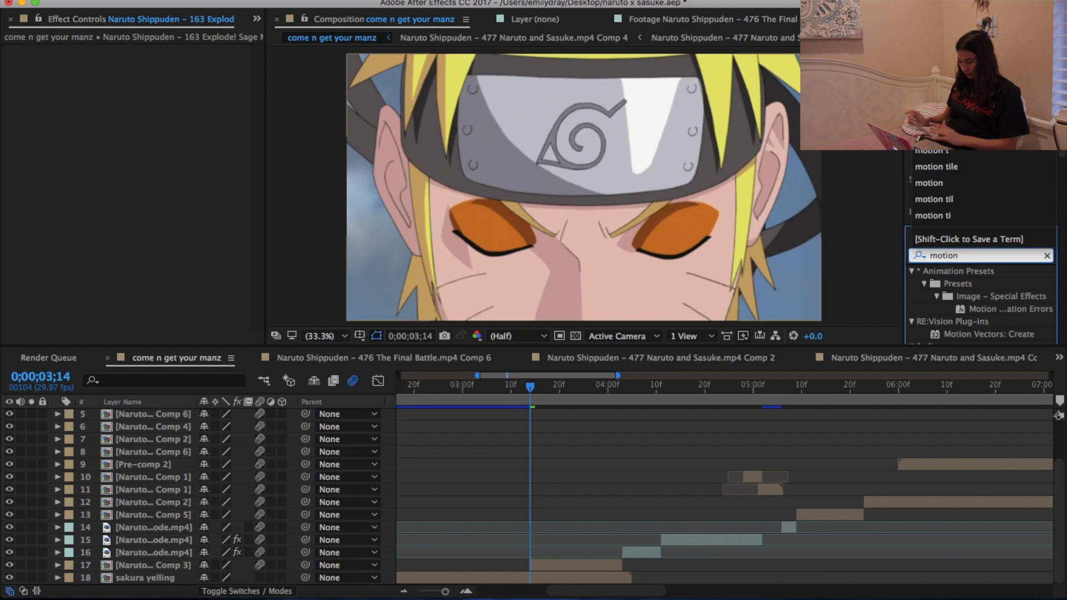
- Start keyframing layer 17's Scale at 0;00;03;14, where the clip begins
{"action": "left_click", "coordinate": [556, 569]}
{"action": "key", "text": "s"}
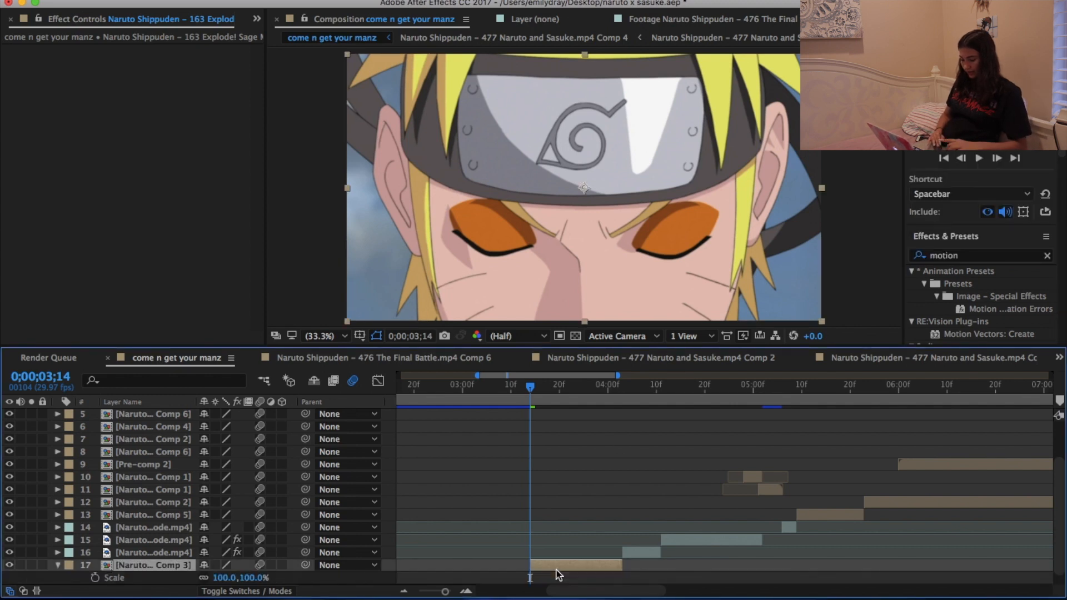
{"action": "left_click", "coordinate": [96, 578]}
{"action": "scroll", "coordinate": [551, 547], "scroll_direction": "down", "scroll_amount": 1}
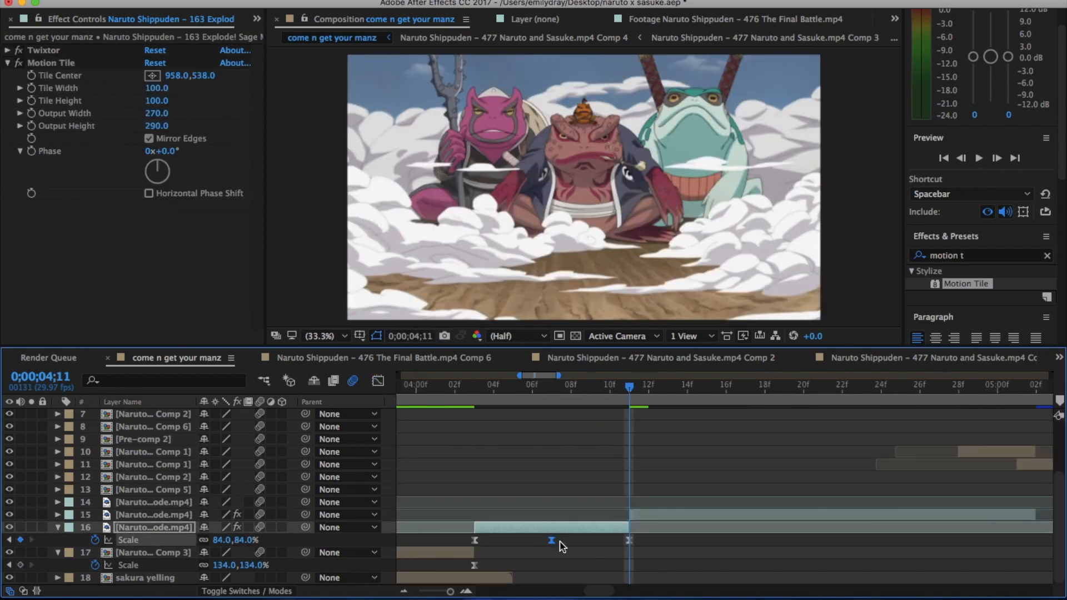
{"action": "left_click", "coordinate": [677, 529]}
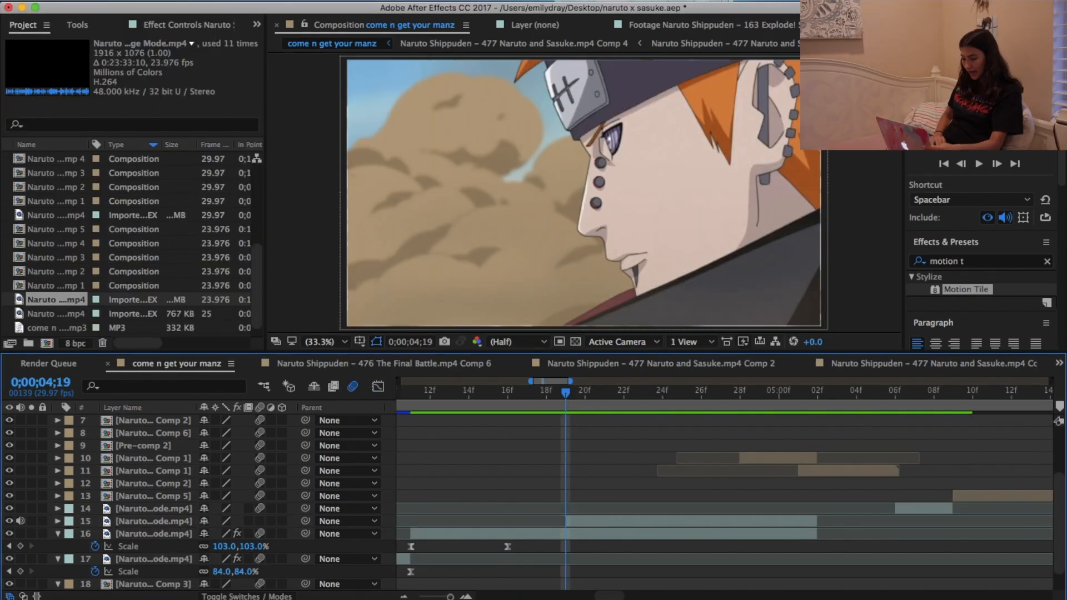
- Import ink blot 2.mp4 from the overlays folder and place it above layer 15's clip, starting at 0;00;04;19
{"action": "left_click", "coordinate": [142, 1]}
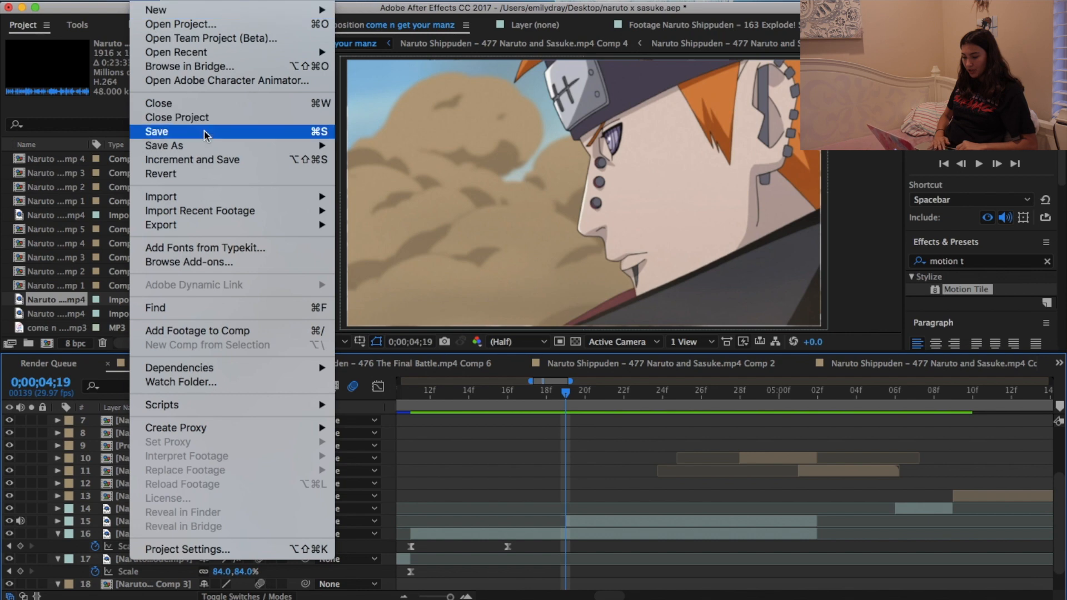
{"action": "mouse_move", "coordinate": [289, 198]}
{"action": "left_click", "coordinate": [375, 201]}
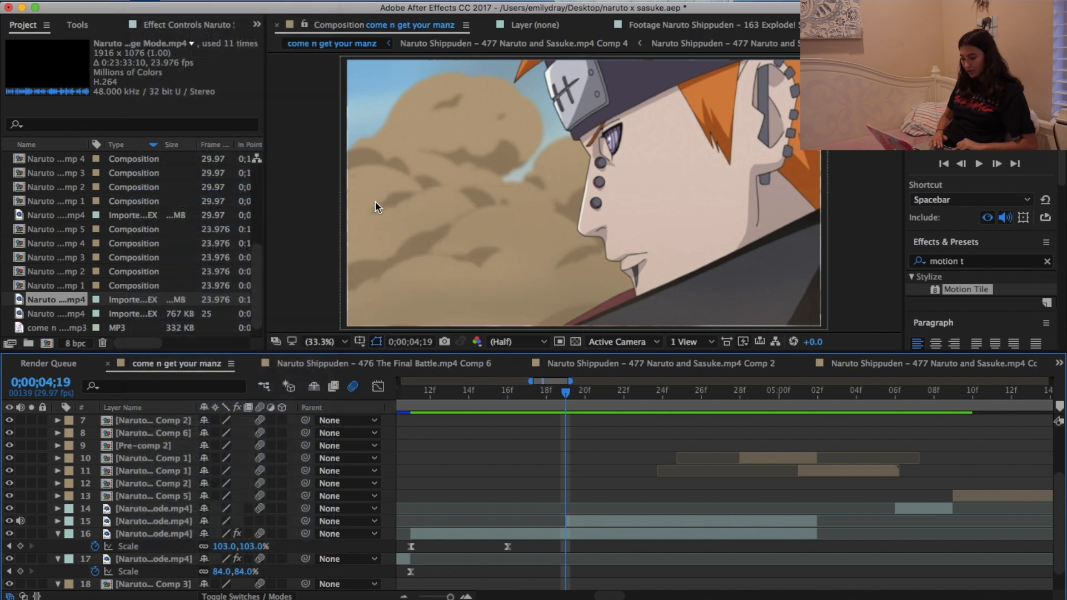
{"action": "left_click", "coordinate": [764, 396]}
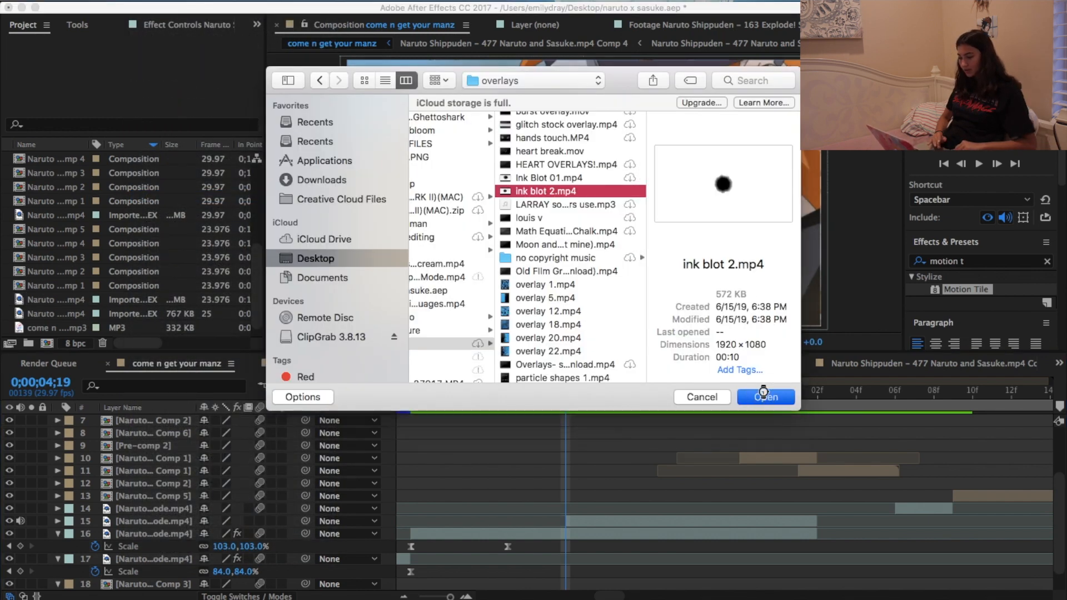
{"action": "mouse_move", "coordinate": [132, 332]}
{"action": "left_mouse_down"}
{"action": "mouse_move", "coordinate": [638, 452]}
{"action": "mouse_move", "coordinate": [645, 518]}
{"action": "left_mouse_up"}
{"action": "key", "text": "bracketleft"}
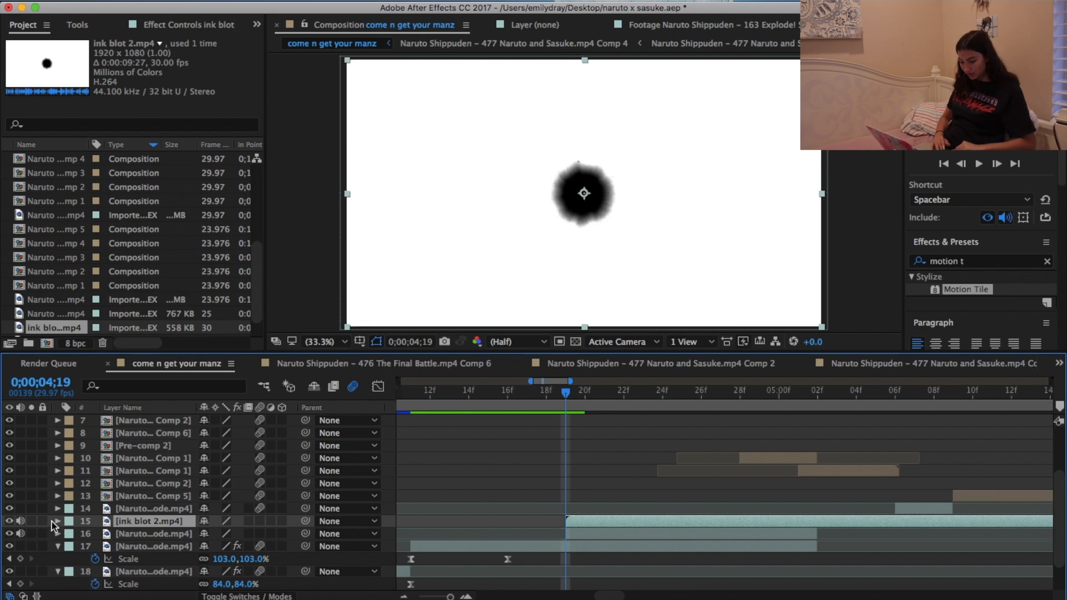
- Pre-compose ink blot 2 and the clip beneath it as Pre-comp 3, moving all attributes and opening the new composition
{"action": "left_click", "coordinate": [78, 534], "text": "shift"}
{"action": "key", "text": "super+shift+c"}
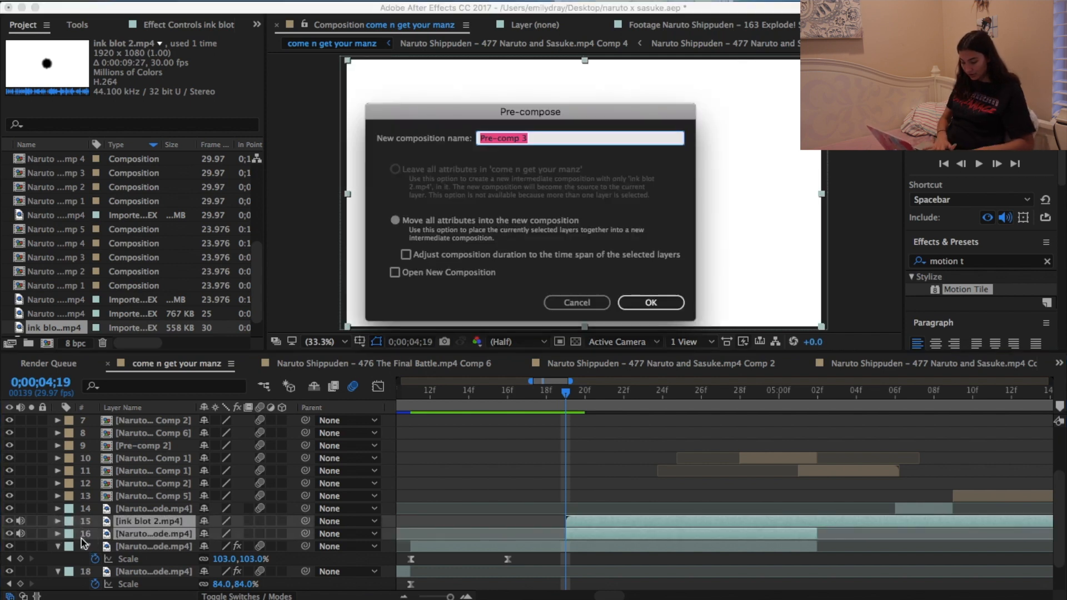
{"action": "left_click", "coordinate": [395, 273]}
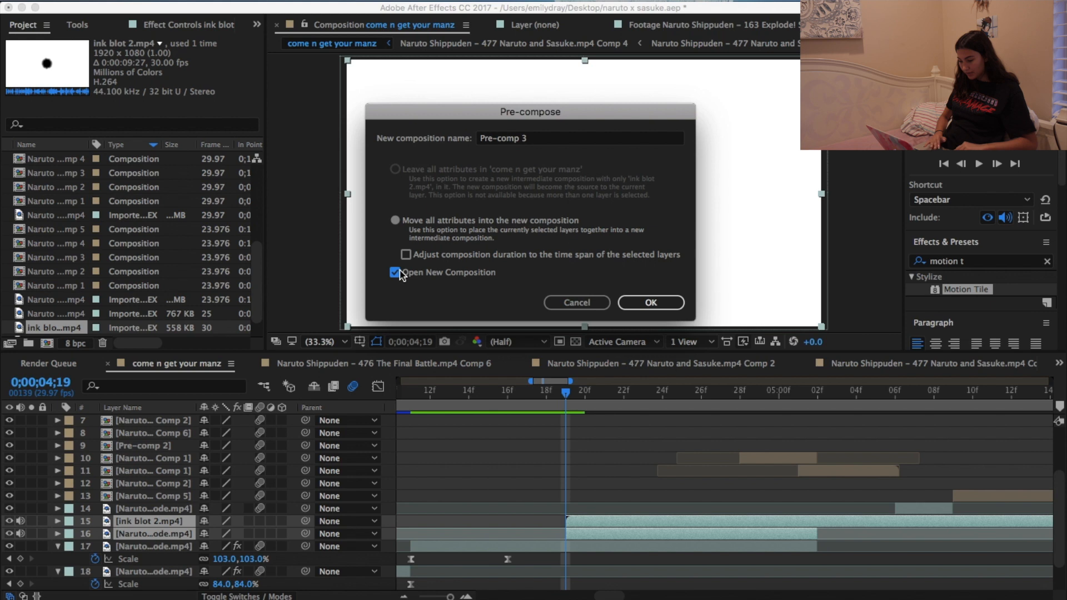
{"action": "left_click", "coordinate": [651, 302]}
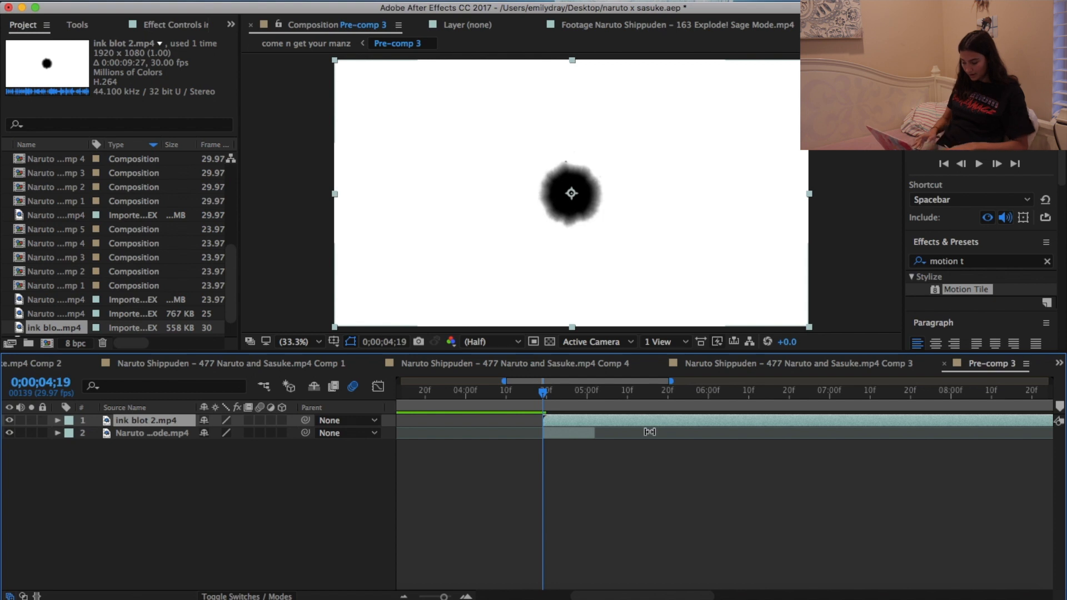
- Enable time remapping on ink blot 2 and add a keyframe at 0;00;05;02 set to 0:00:09:27
{"action": "key", "text": "super+alt+t"}
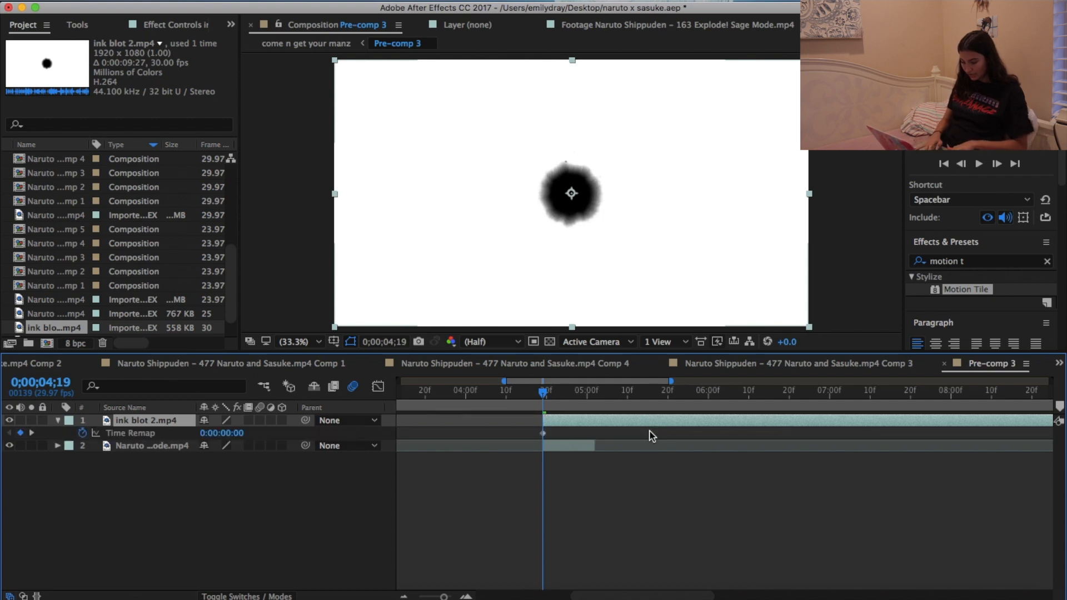
{"action": "left_click", "coordinate": [596, 393]}
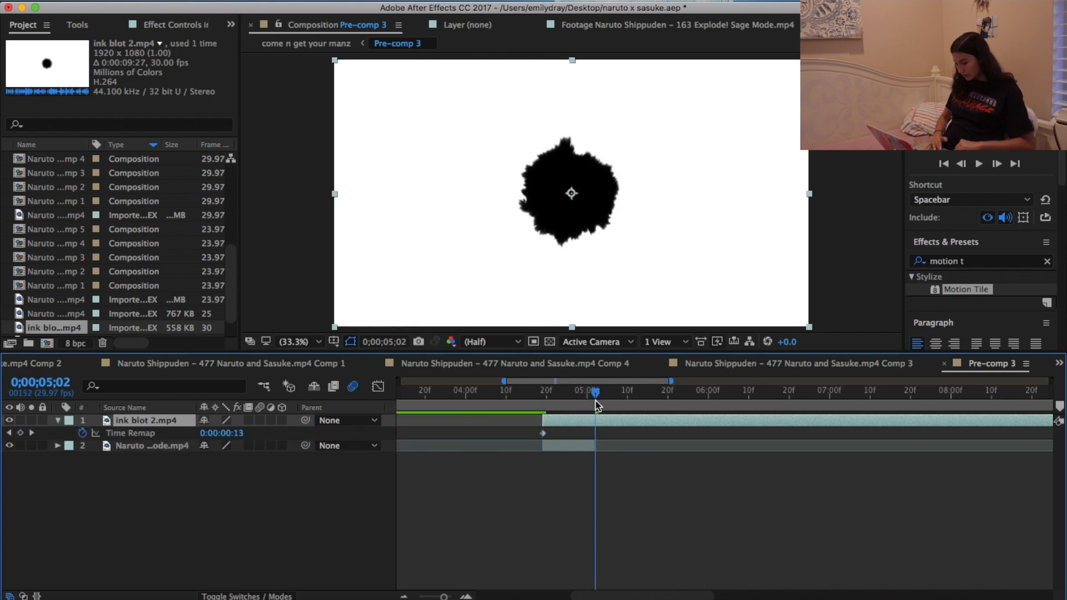
{"action": "key", "text": "="}
{"action": "mouse_move", "coordinate": [233, 433]}
{"action": "left_mouse_down"}
{"action": "mouse_move", "coordinate": [369, 419]}
{"action": "mouse_move", "coordinate": [522, 427]}
{"action": "left_mouse_up"}
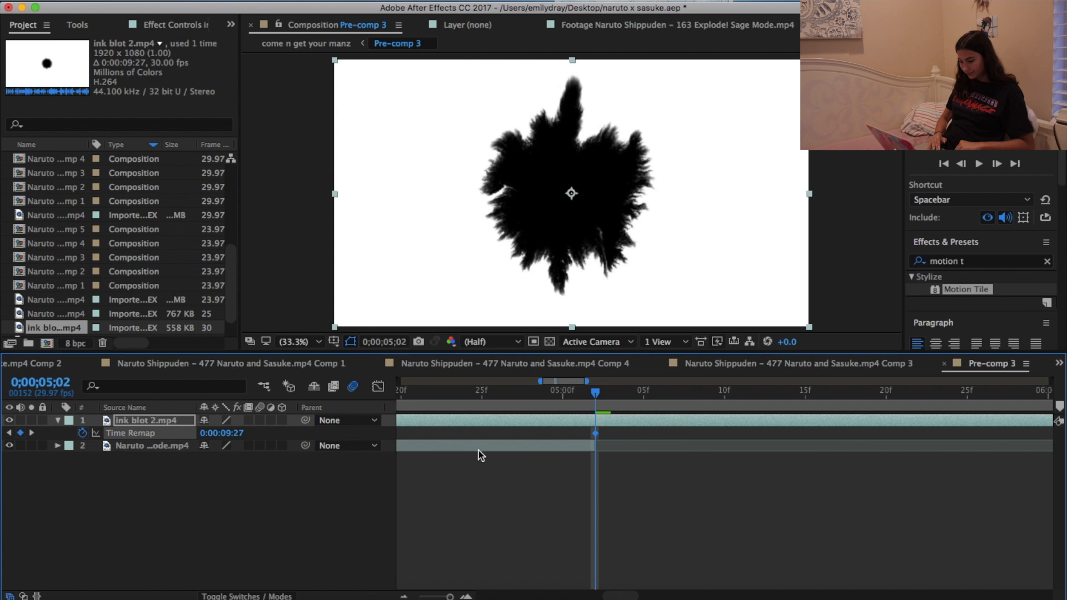
- Ease both of ink blot 2's Time Remap keyframes and cut away the part of the layer after 0;00;05;02
{"action": "scroll", "coordinate": [470, 447], "scroll_direction": "left", "scroll_amount": 5}
{"action": "left_click_drag", "start_coordinate": [493, 427], "coordinate": [782, 438]}
{"action": "key", "text": "super+shift+d"}
{"action": "key", "text": "Delete"}
- Set the clip's track matte to Luma Inverted with ink blot 2, and preview the reveal from 0;00;04;19
{"action": "left_click", "coordinate": [519, 392]}
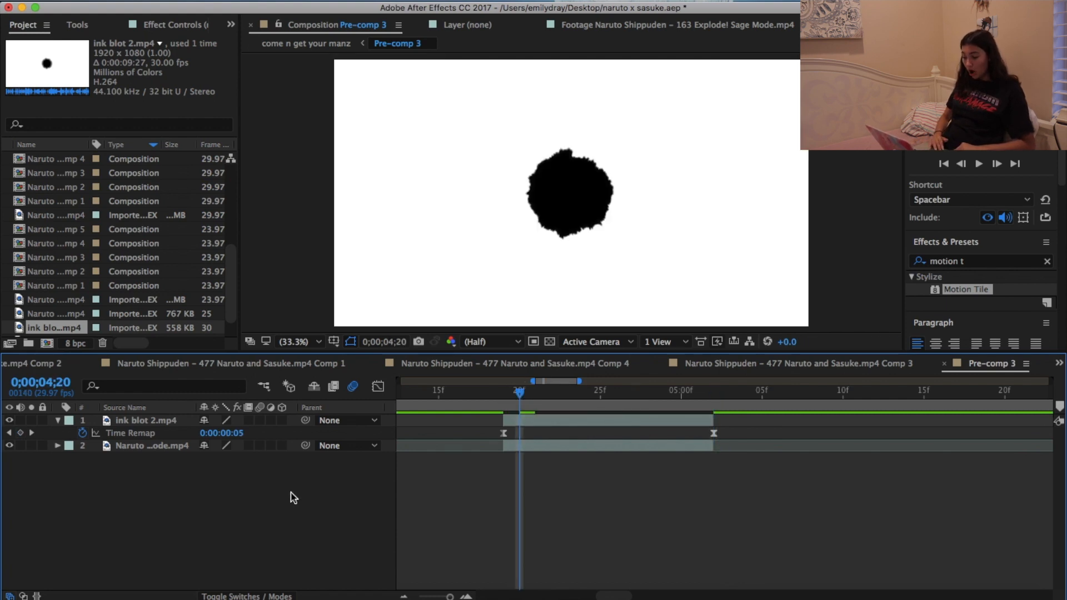
{"action": "left_click", "coordinate": [262, 595]}
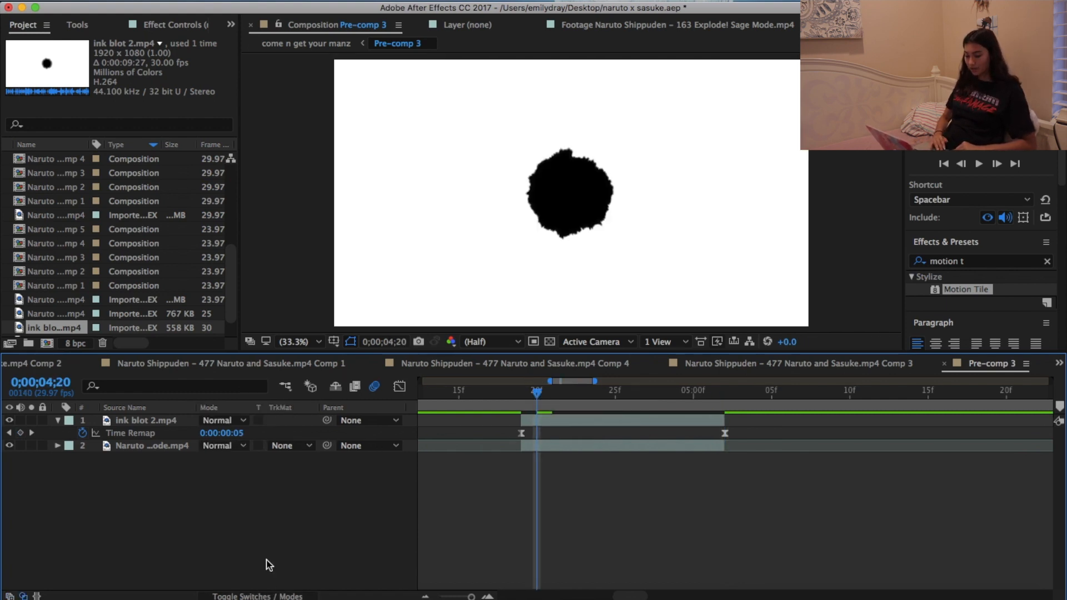
{"action": "left_click", "coordinate": [220, 421]}
{"action": "left_click", "coordinate": [186, 466]}
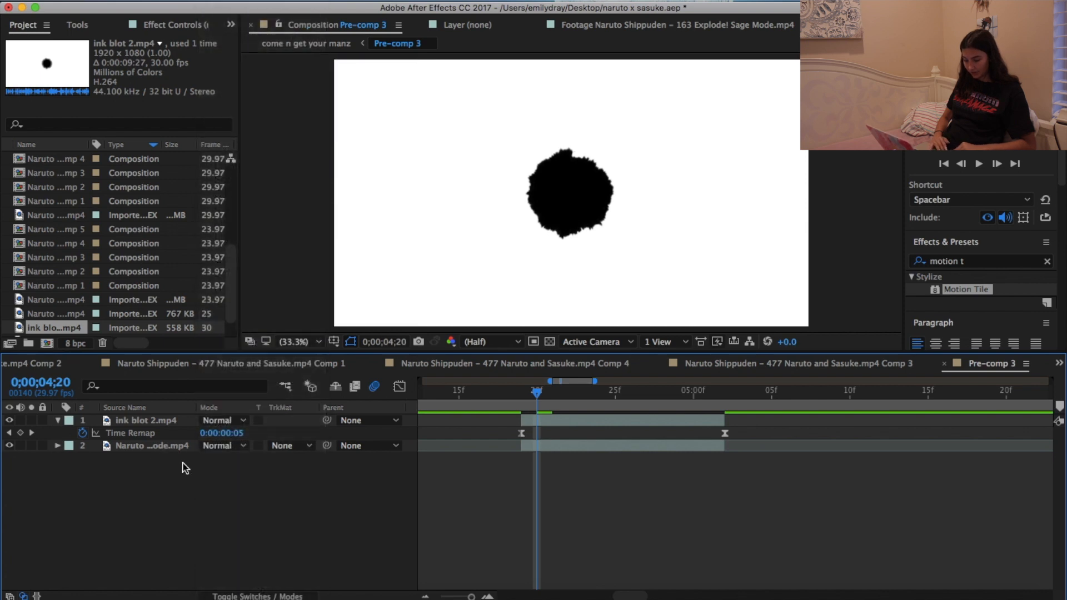
{"action": "left_click", "coordinate": [310, 446]}
{"action": "left_click", "coordinate": [340, 526]}
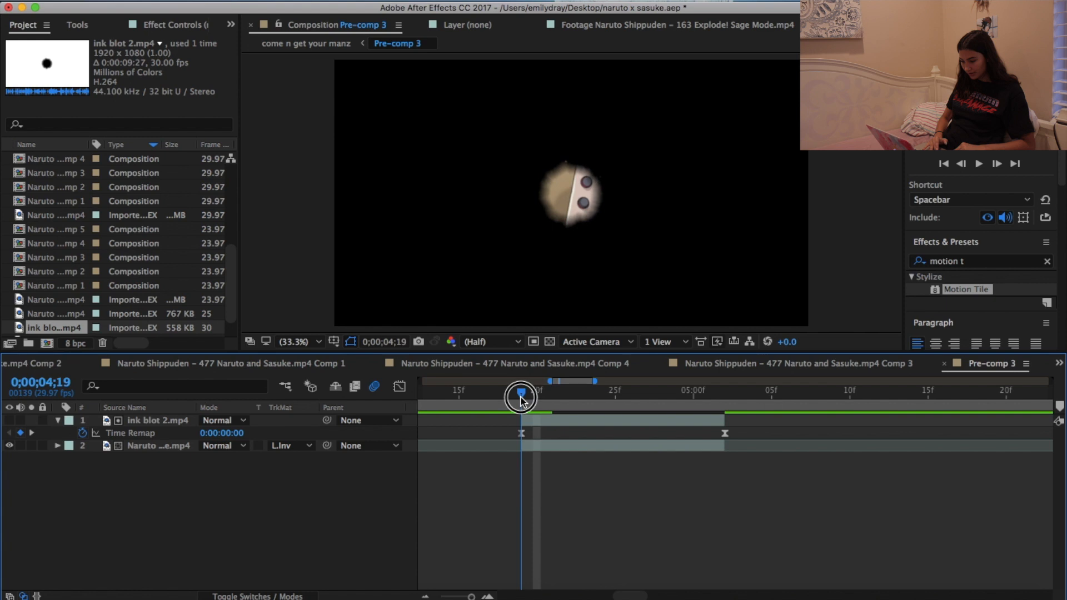
{"action": "key", "text": "space"}
{"action": "left_click", "coordinate": [589, 420]}
{"action": "left_click_drag", "start_coordinate": [570, 193], "coordinate": [603, 180]}
{"action": "key", "text": "super+z"}
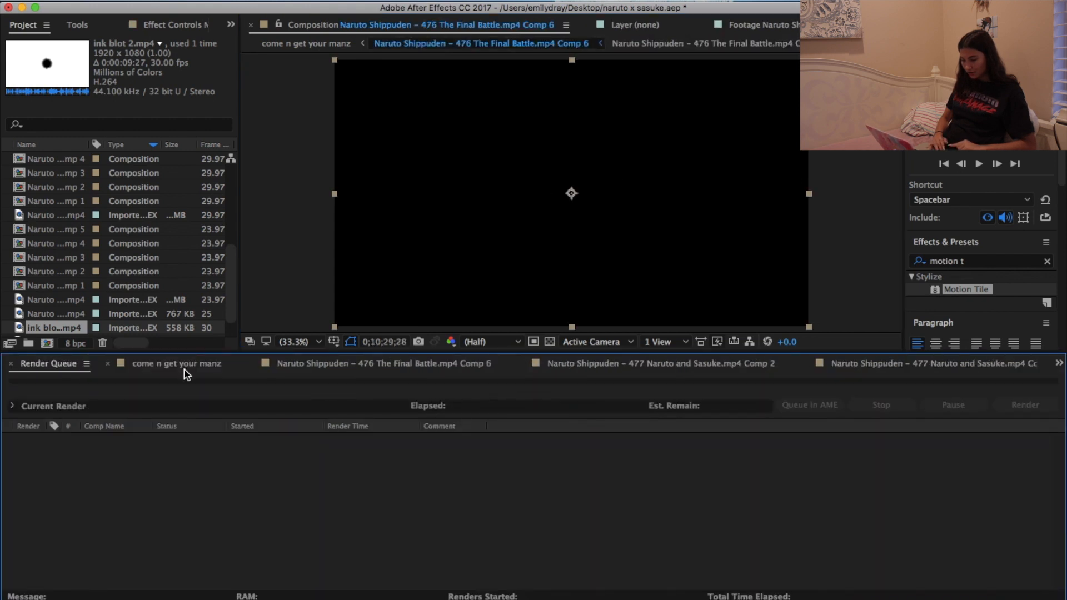
- In the come n get your manz composition, split Pre-comp 3 at 0;00;04;21 and delete the earlier part
{"action": "left_click", "coordinate": [183, 368]}
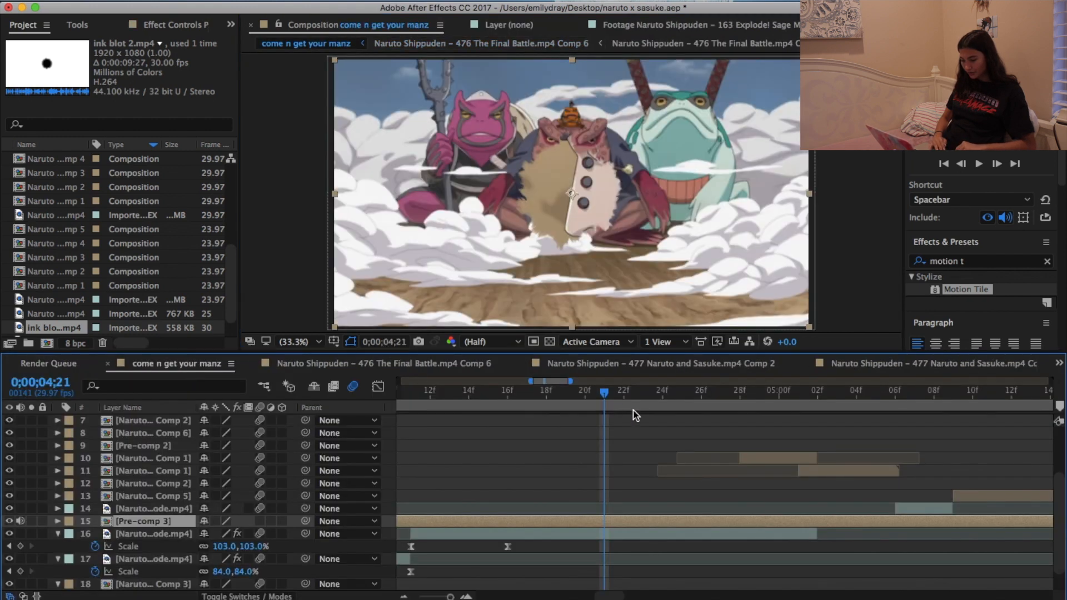
{"action": "scroll", "coordinate": [612, 478], "scroll_direction": "right", "scroll_amount": 2}
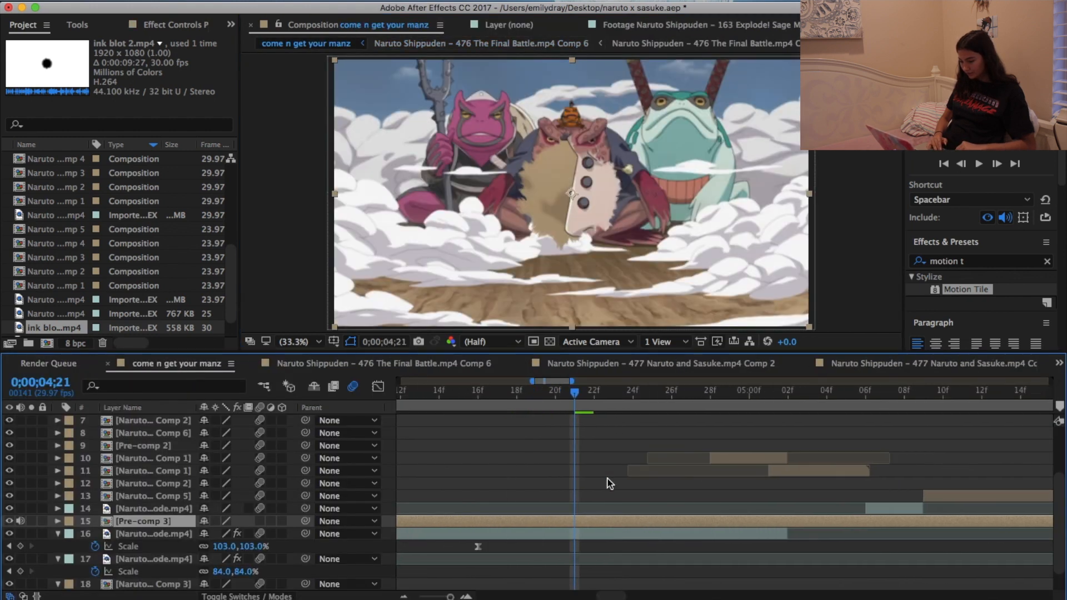
{"action": "key", "text": "super+shift+d"}
{"action": "left_click", "coordinate": [549, 536]}
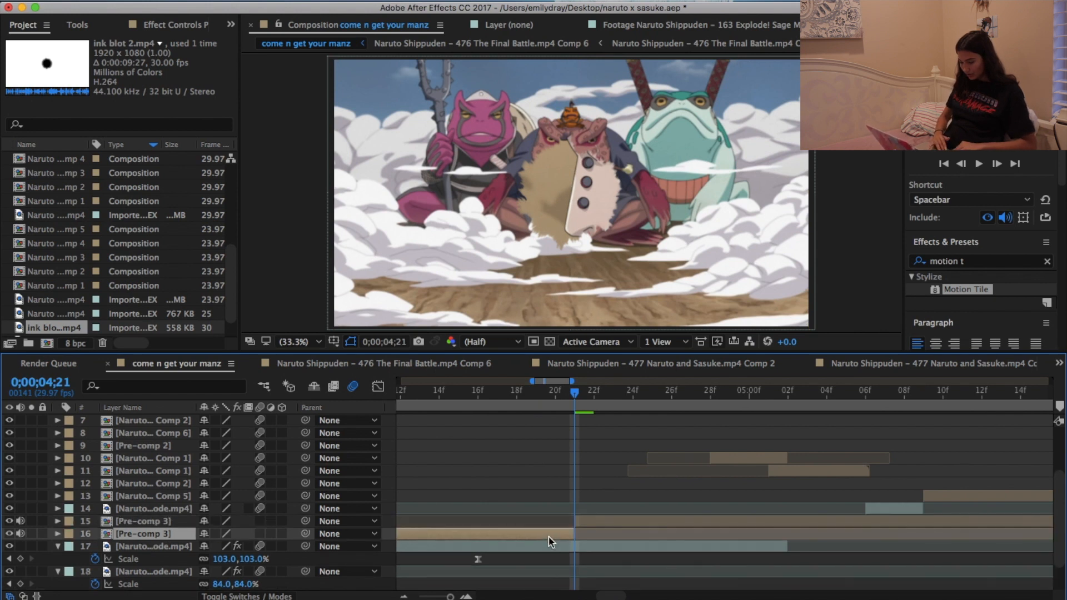
{"action": "key", "text": "Delete"}
- Apply Drop Shadow to Pre-comp 3 with a distance of 16 and a softness of 34
{"action": "left_click", "coordinate": [994, 262]}
{"action": "type", "text": "drop s"}
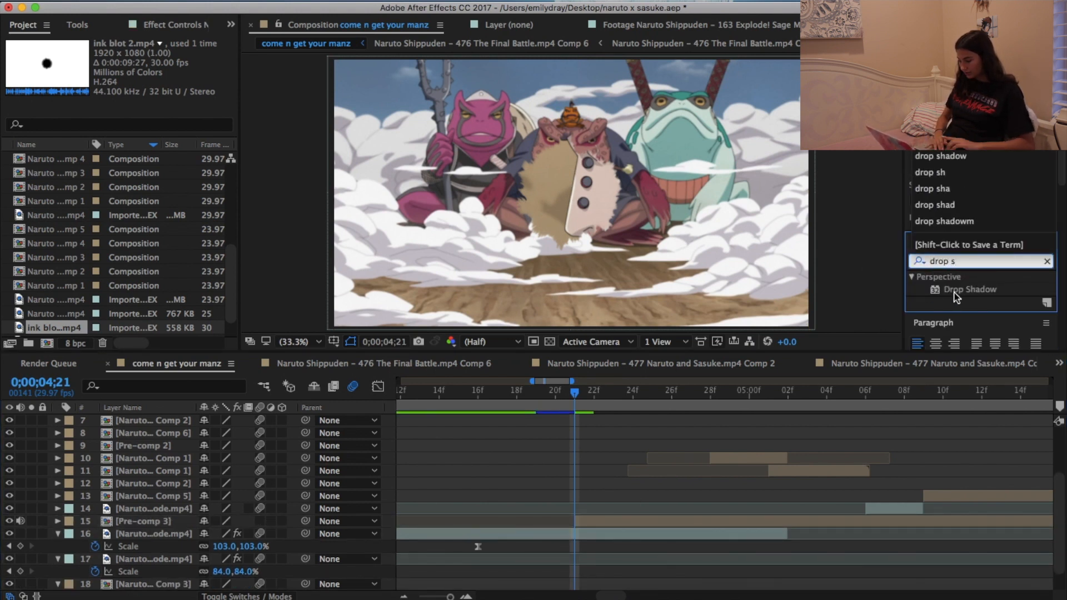
{"action": "left_click_drag", "start_coordinate": [955, 296], "coordinate": [648, 520]}
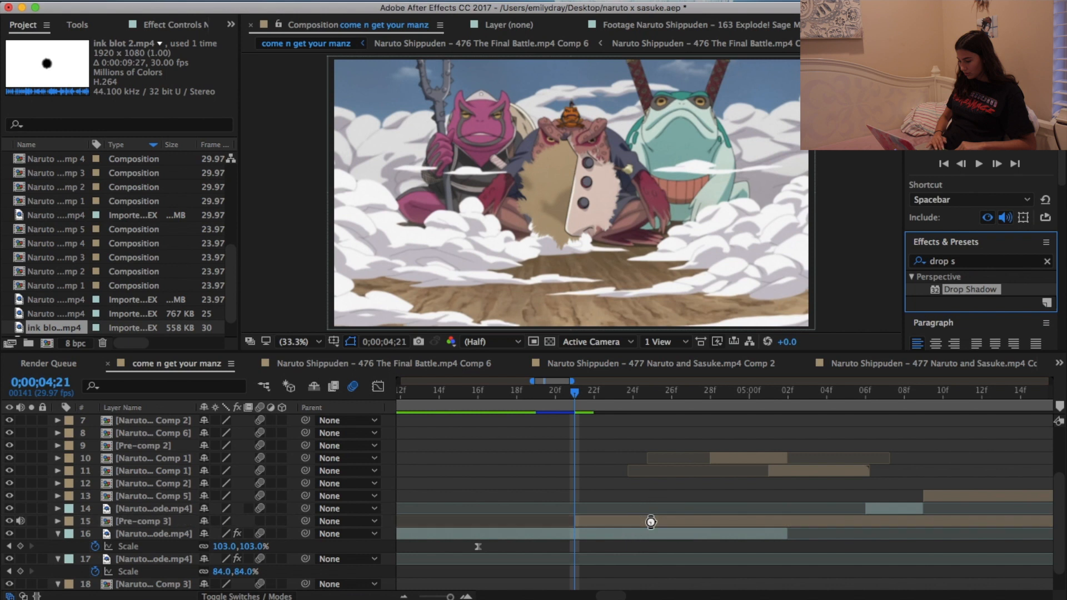
{"action": "left_click_drag", "start_coordinate": [229, 84], "coordinate": [251, 88]}
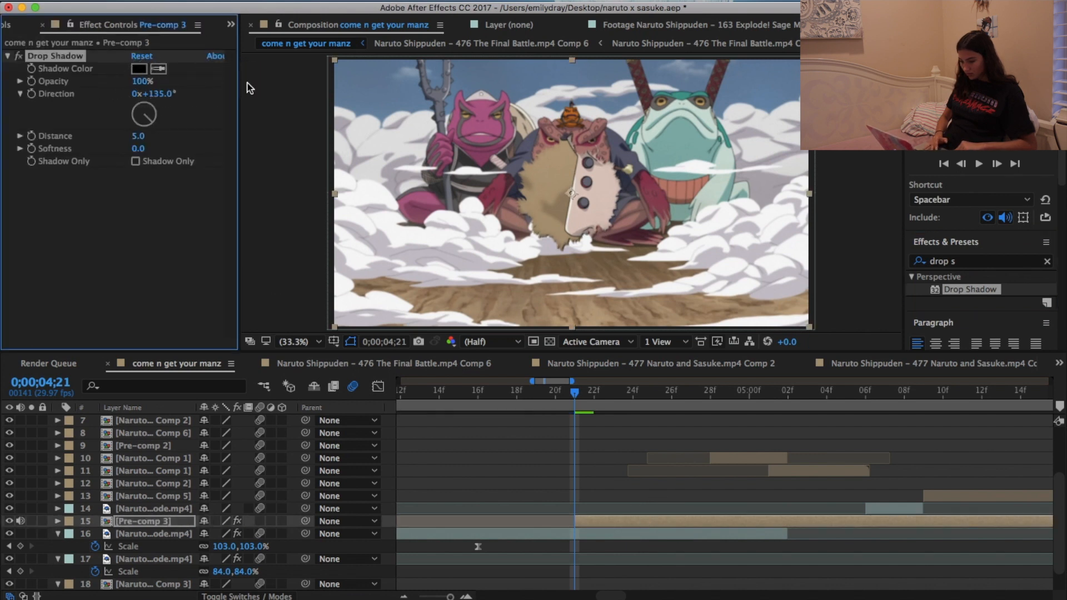
{"action": "left_click_drag", "start_coordinate": [138, 143], "coordinate": [148, 143]}
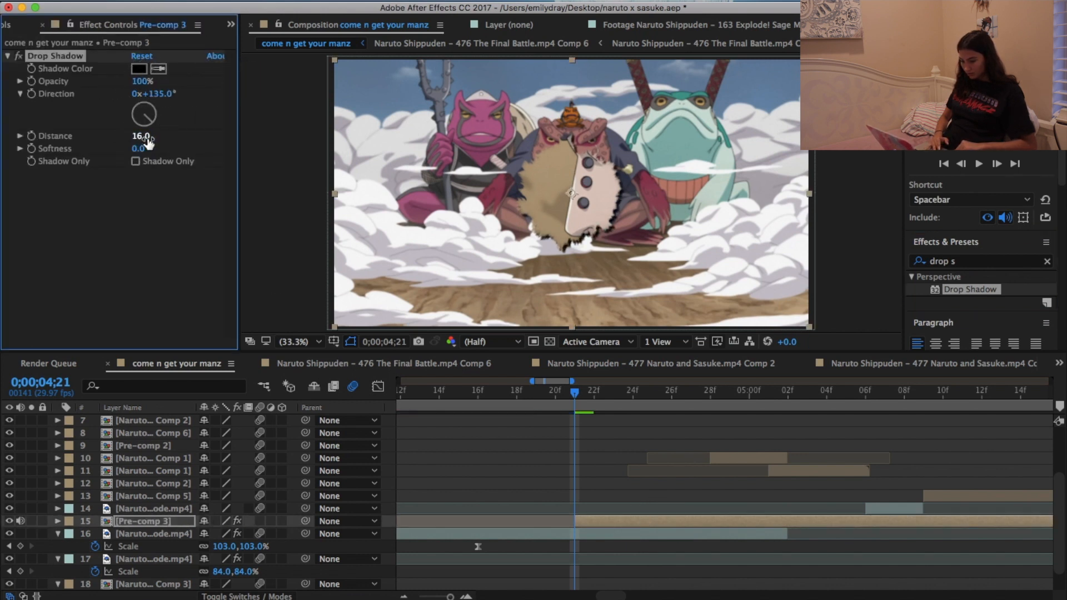
{"action": "left_click", "coordinate": [148, 148]}
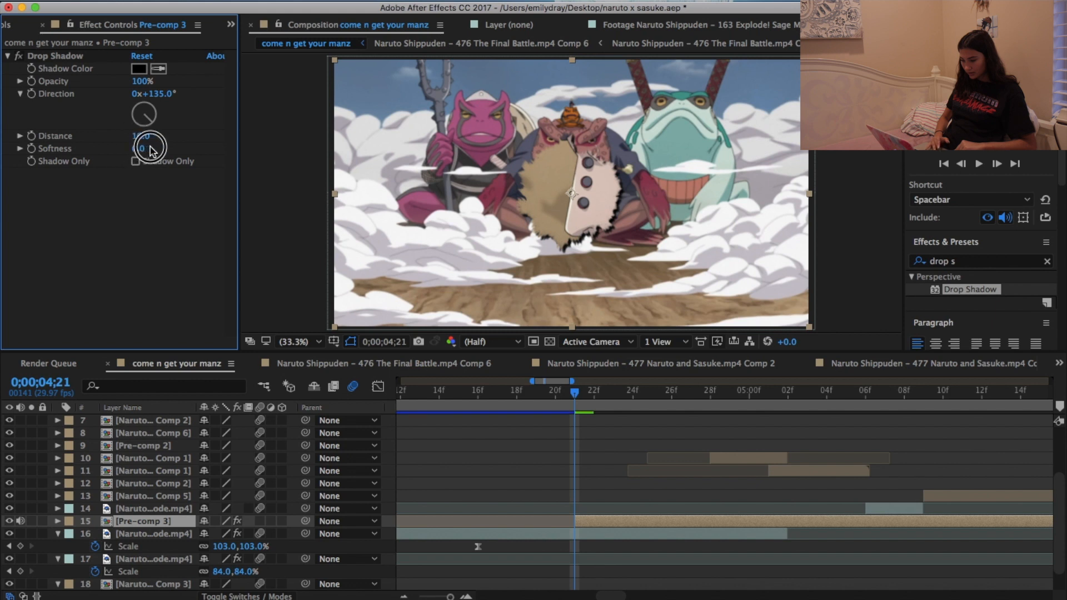
{"action": "left_click_drag", "start_coordinate": [136, 154], "coordinate": [155, 156]}
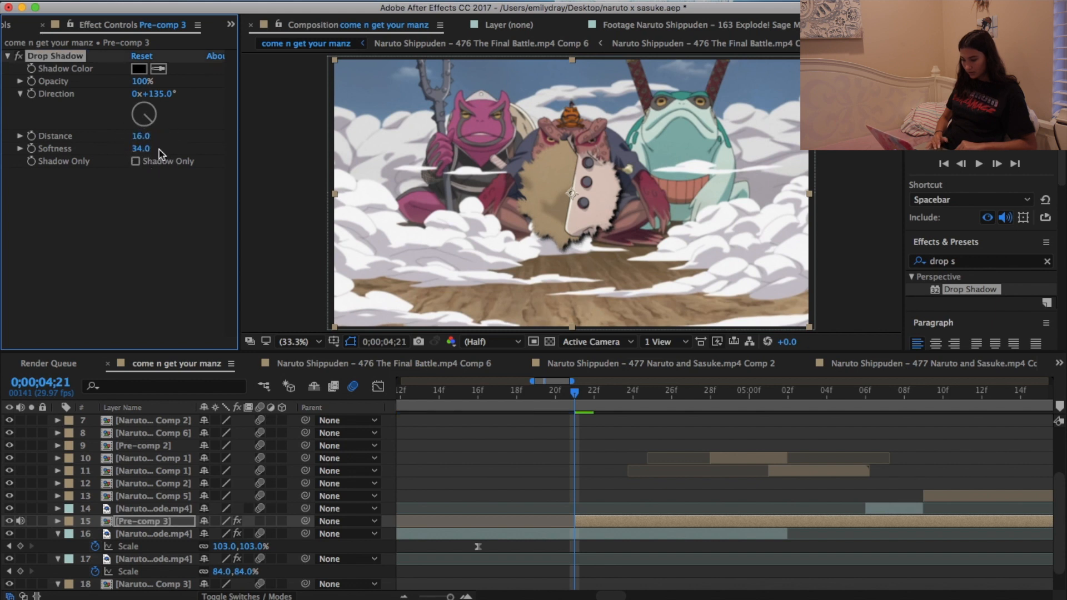
- Duplicate Pre-comp 3's Drop Shadow and set the copy's direction to -112° and opacity to 65%
{"action": "key", "text": "super+d"}
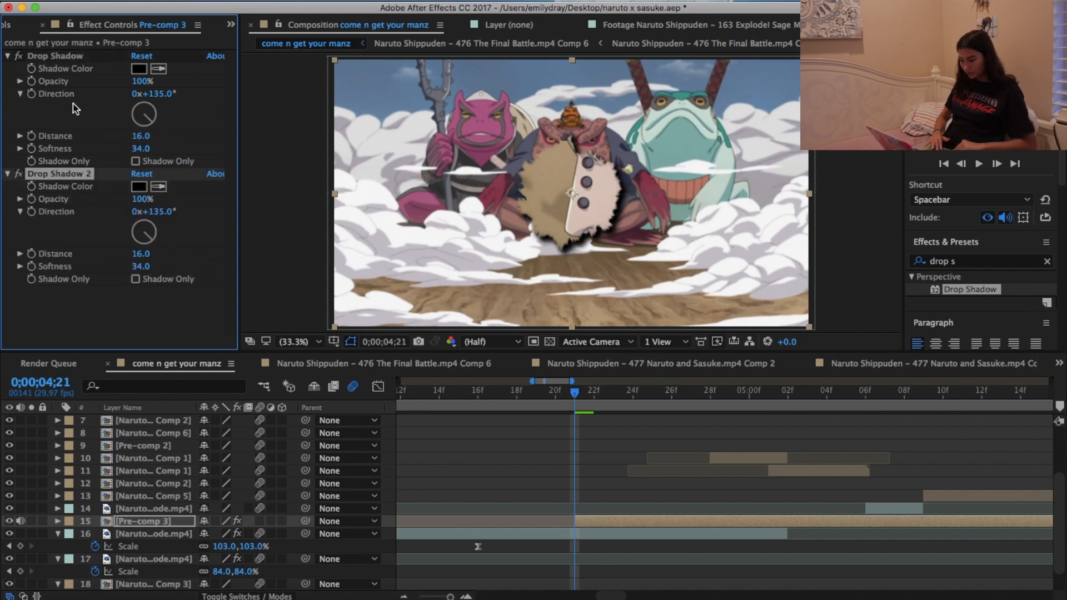
{"action": "left_click_drag", "start_coordinate": [150, 234], "coordinate": [139, 237]}
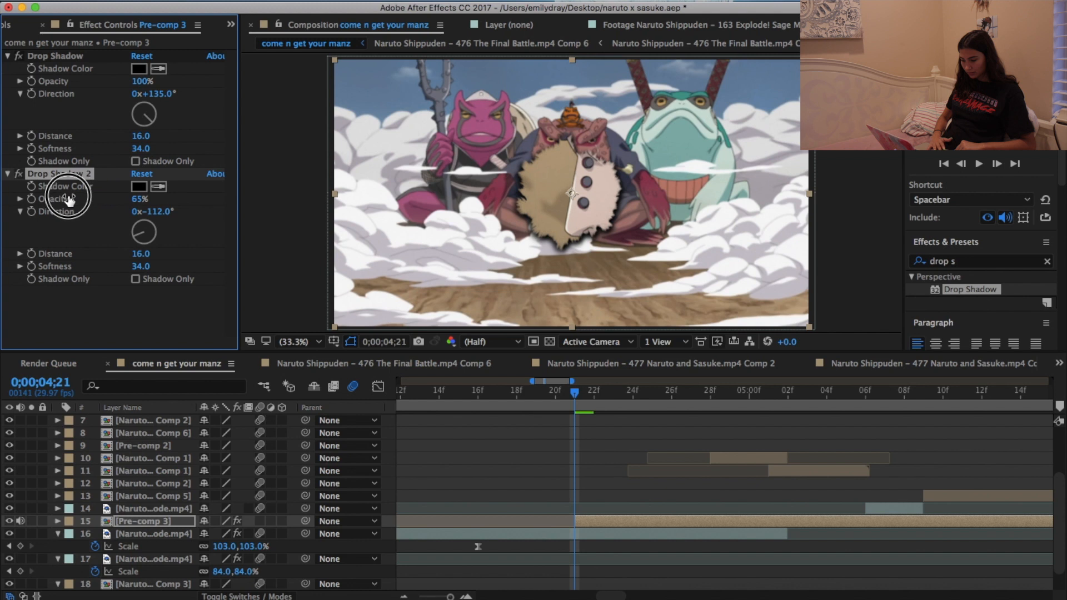
{"action": "left_click", "coordinate": [7, 56]}
{"action": "left_click", "coordinate": [8, 69]}
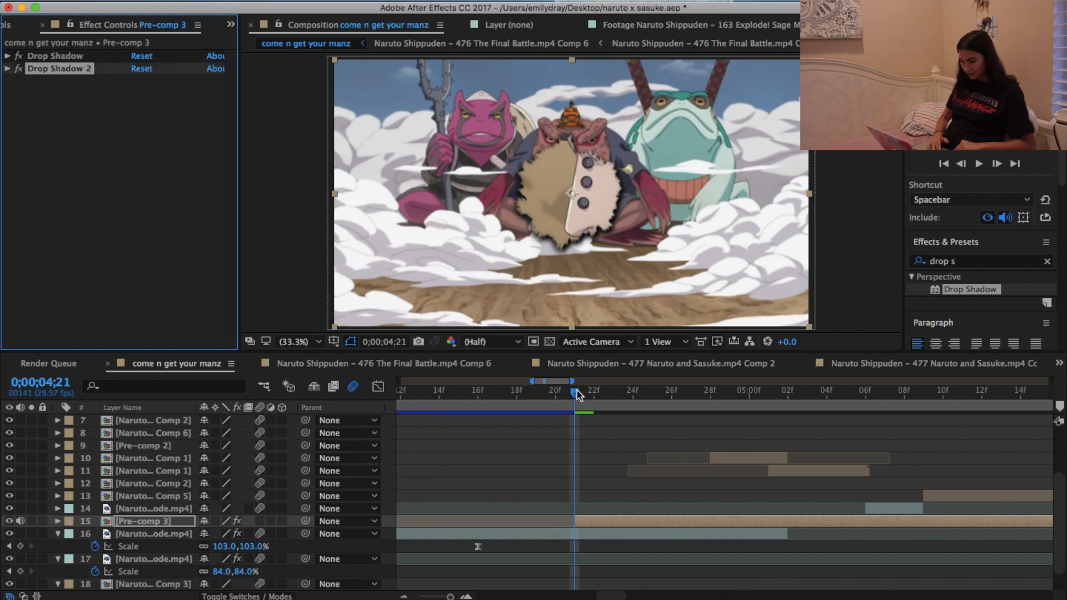
- Move Pre-comp 3's ink blot over toward the green toad and trim the layer's end to 0;00;05;02
{"action": "left_click_drag", "start_coordinate": [575, 196], "coordinate": [680, 142]}
{"action": "left_click", "coordinate": [788, 393]}
{"action": "key", "text": "alt+bracketright"}
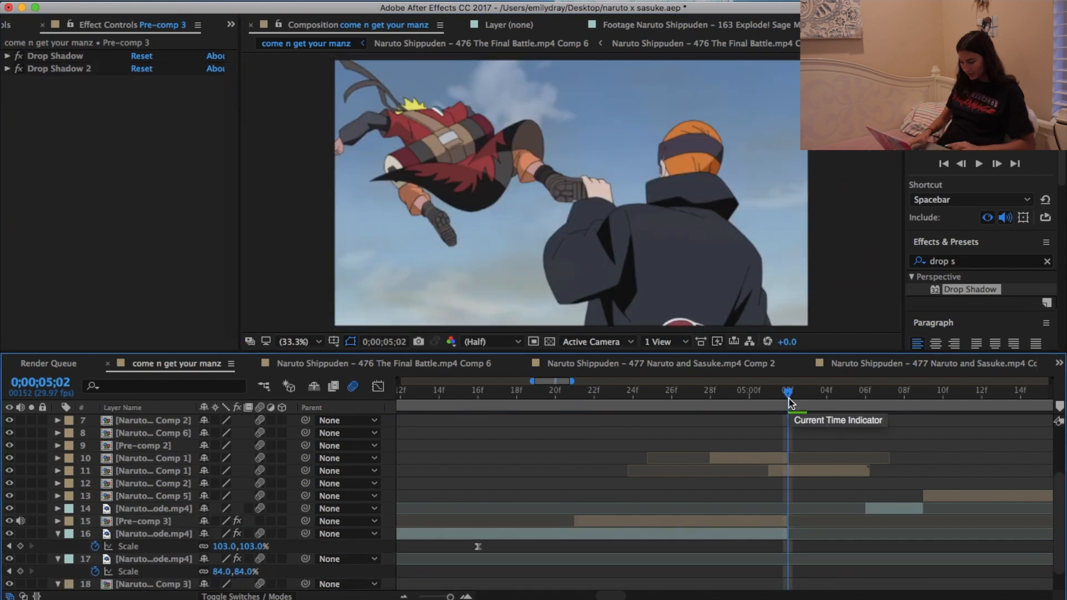
{"action": "left_click", "coordinate": [593, 392]}
{"action": "key", "text": "space"}
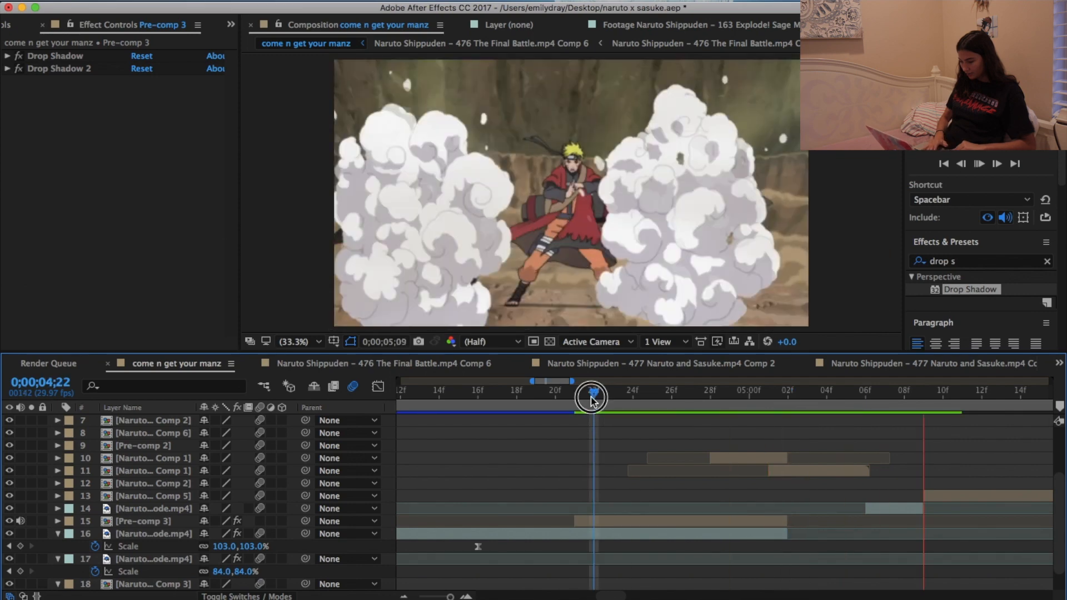
{"action": "left_click", "coordinate": [592, 398]}
- Scale Pre-comp 3 to 150% and preview the transition from 0;00;04;11
{"action": "left_click", "coordinate": [567, 509]}
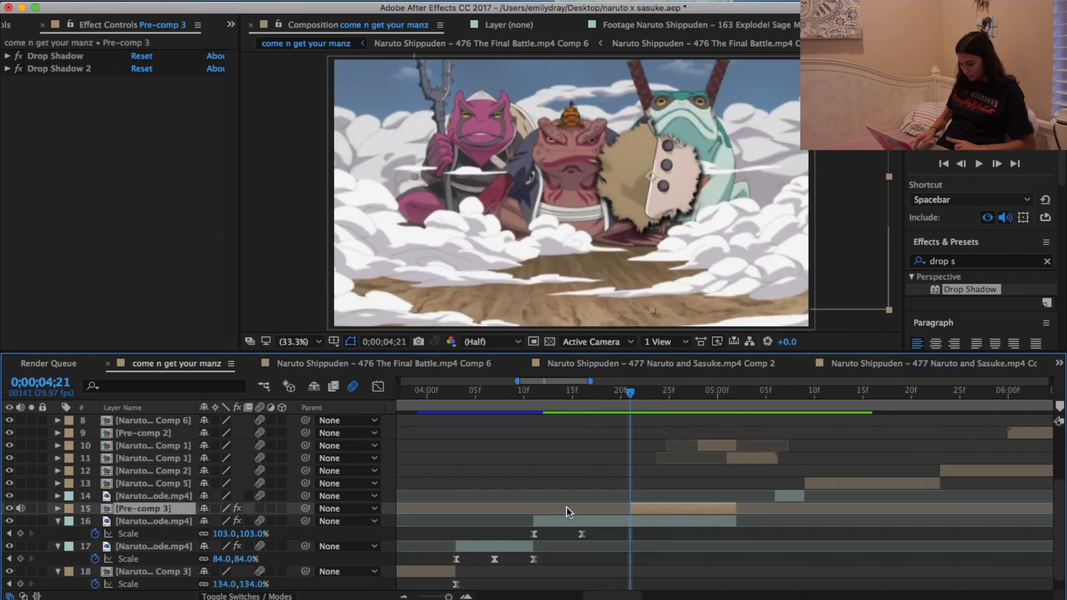
{"action": "key", "text": "s"}
{"action": "left_click", "coordinate": [249, 523]}
{"action": "left_click_drag", "start_coordinate": [249, 523], "coordinate": [282, 519]}
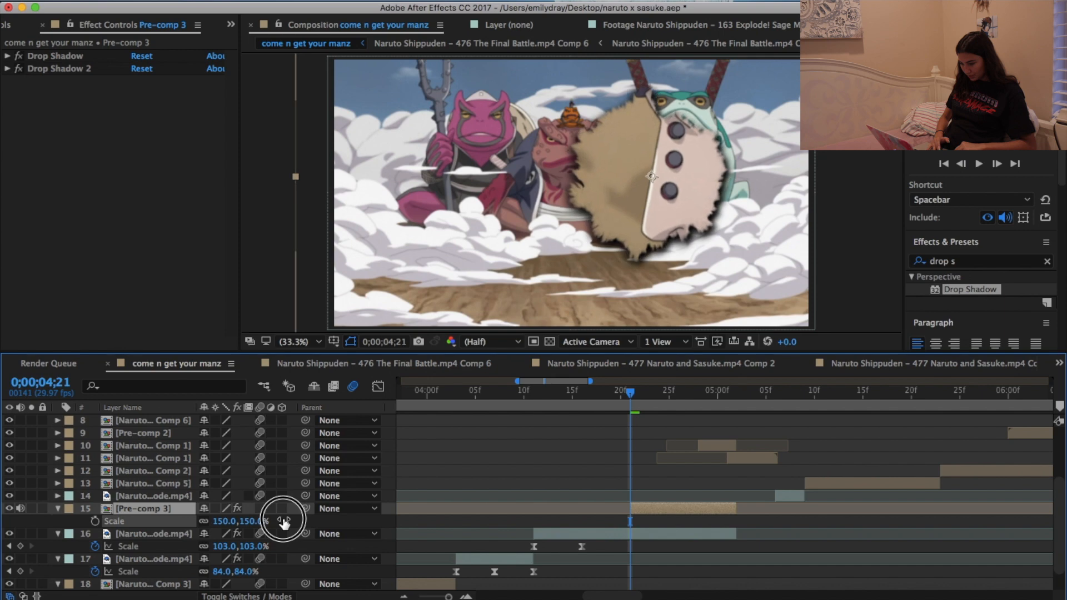
{"action": "left_click", "coordinate": [534, 394]}
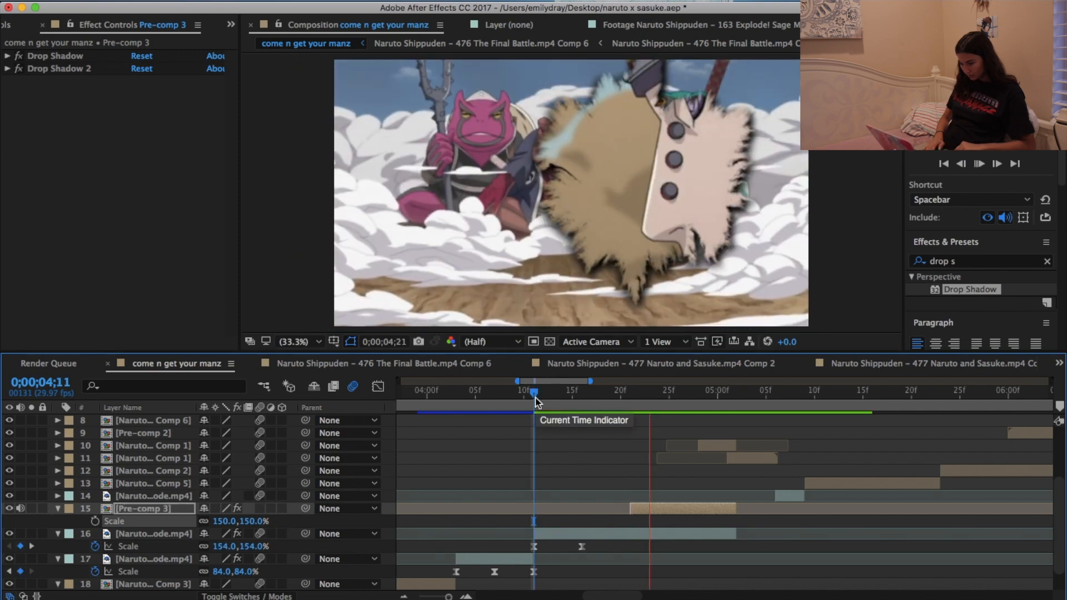
- Pre-compose Pre-comp 3 with the footage layer below it as Pre-comp 4, matching the layers' time span and leaving the new composition unopened
{"action": "left_click", "coordinate": [635, 405]}
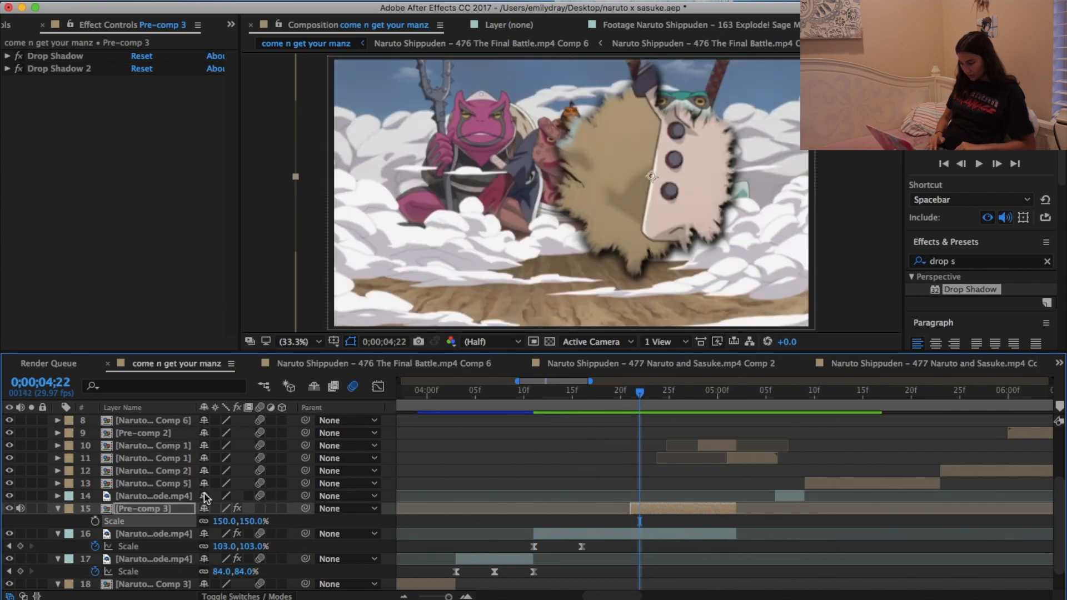
{"action": "left_click", "coordinate": [308, 520]}
{"action": "key", "text": "s"}
{"action": "left_click", "coordinate": [557, 530]}
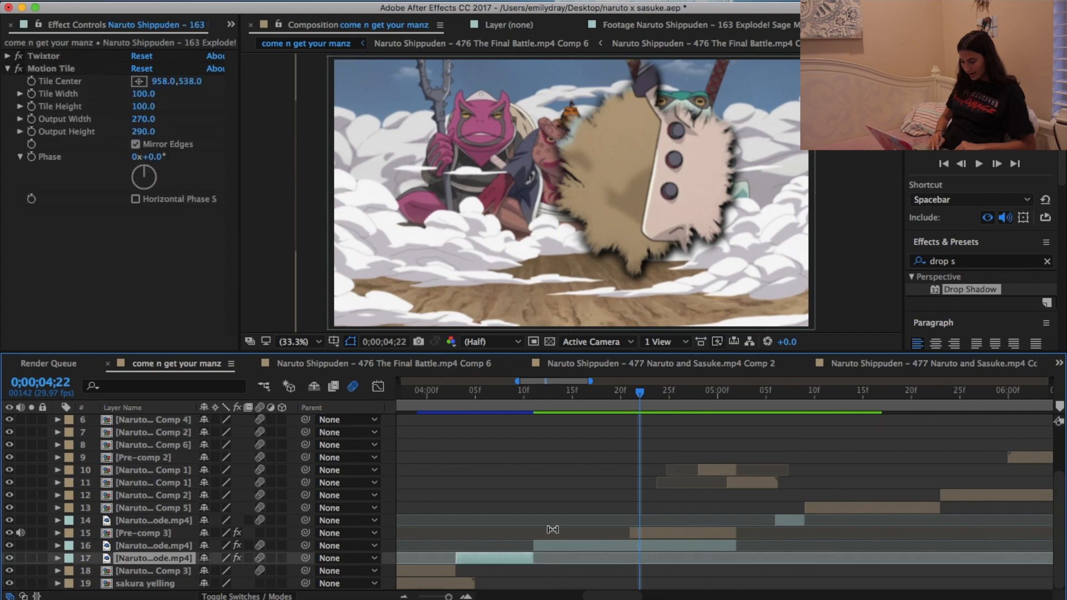
{"action": "left_click", "coordinate": [556, 545]}
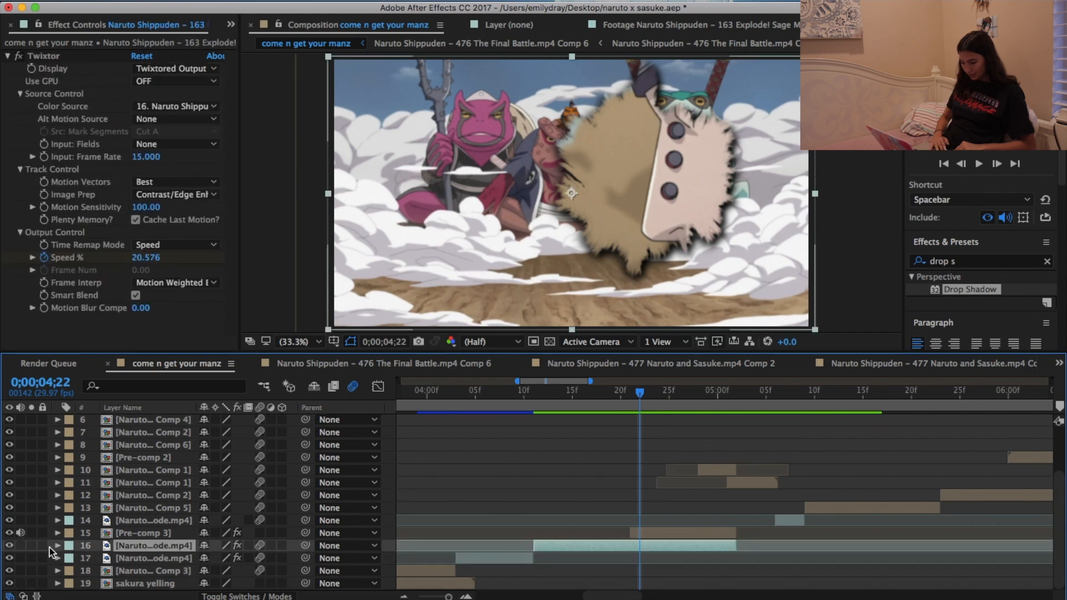
{"action": "left_click", "coordinate": [121, 533], "text": "shift"}
{"action": "left_click", "coordinate": [19, 531]}
{"action": "key", "text": "super+shift+c"}
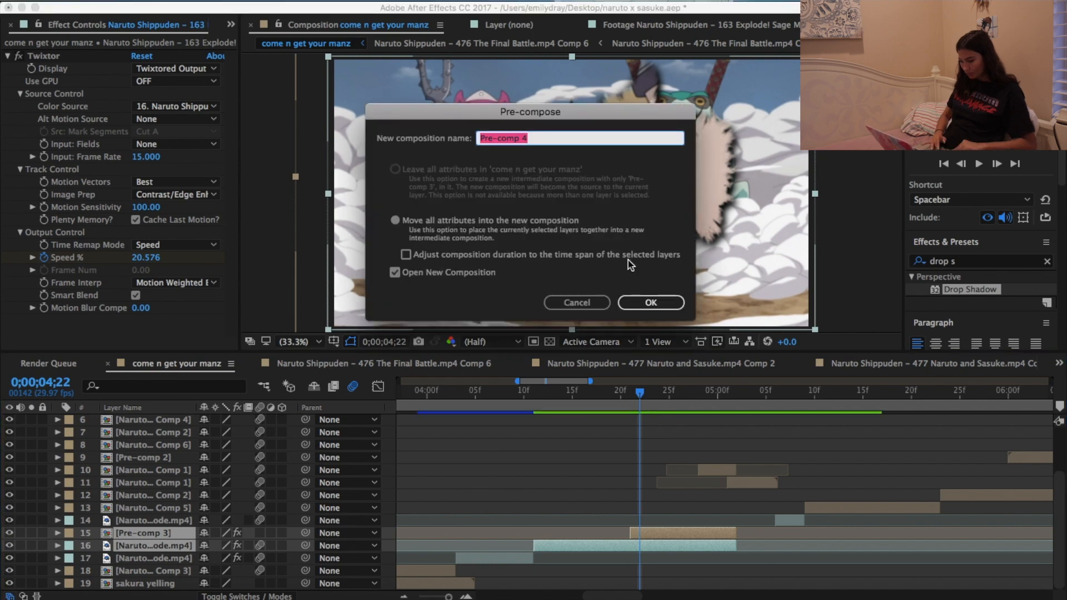
{"action": "left_click", "coordinate": [614, 261]}
{"action": "left_click", "coordinate": [669, 302]}
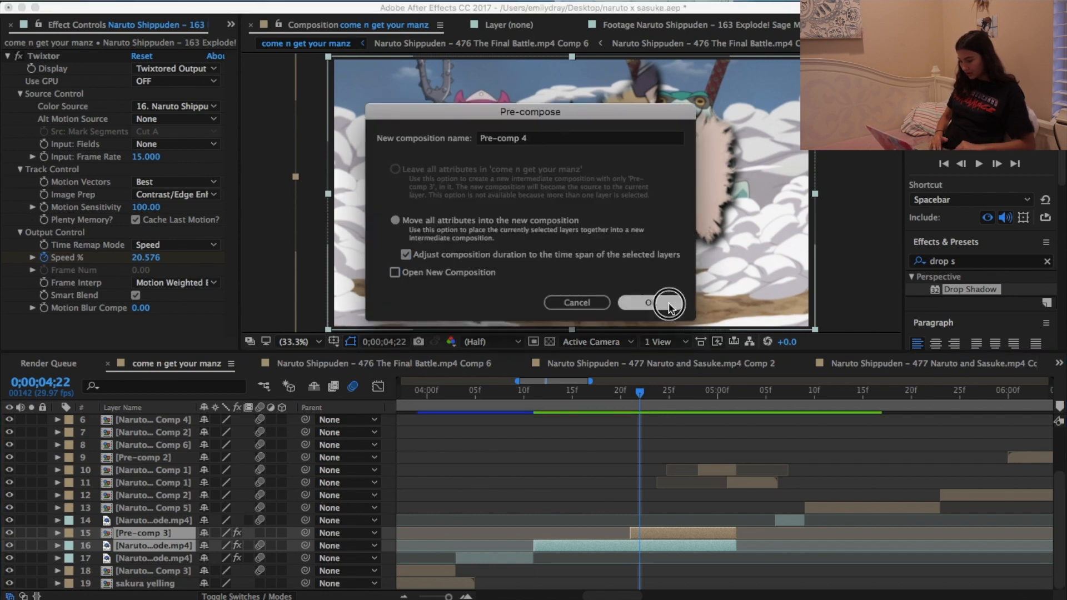
- Split the Pre-comp 4 layer at 0;00;04;21, where the ink blot starts
{"action": "left_click", "coordinate": [909, 262]}
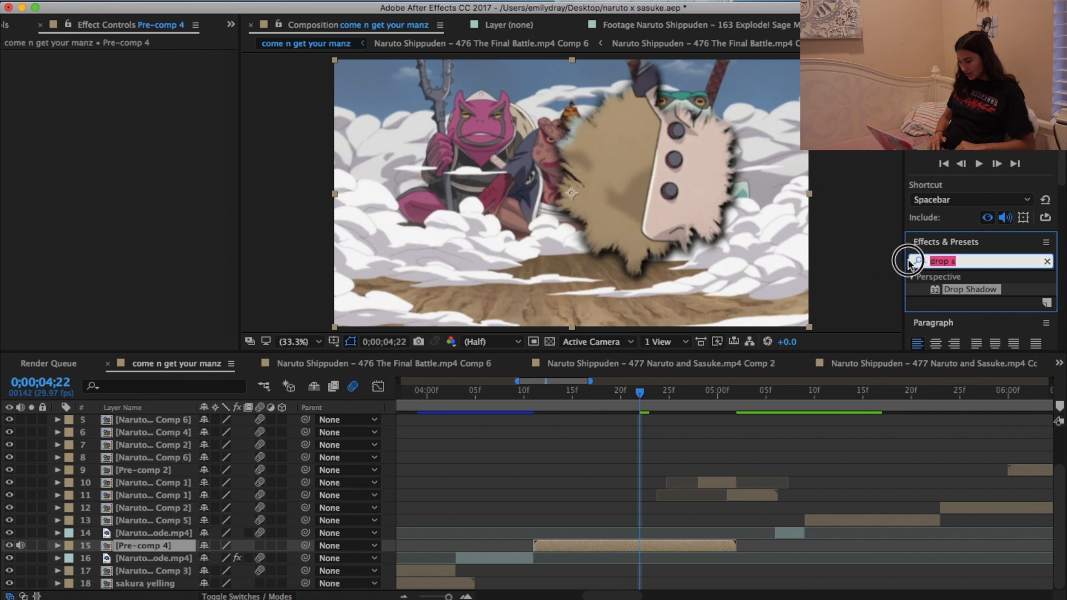
{"action": "type", "text": "shaked"}
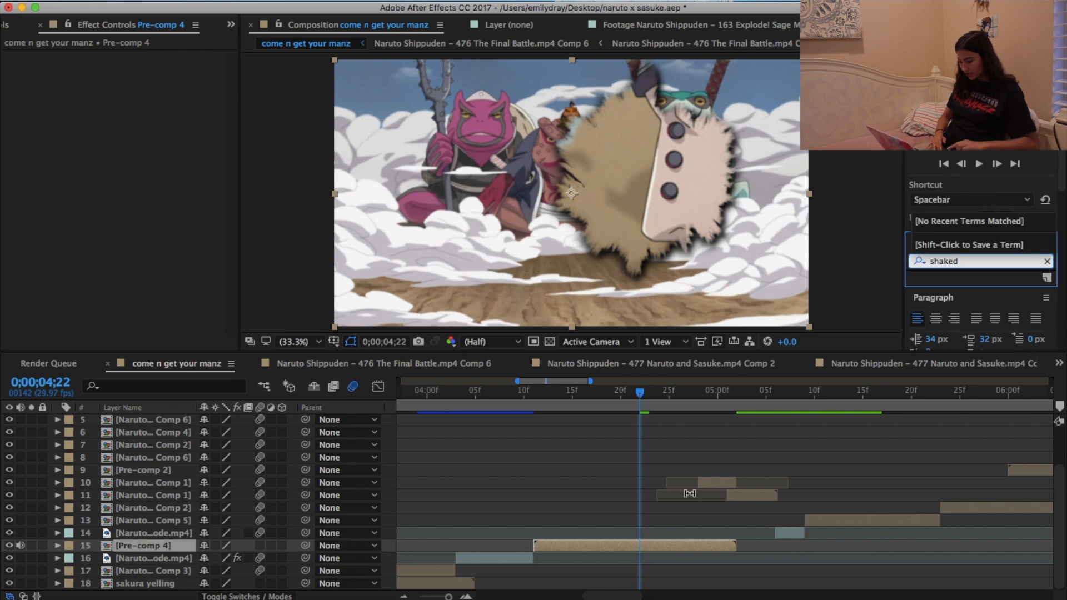
{"action": "left_click", "coordinate": [639, 541]}
{"action": "left_click_drag", "start_coordinate": [641, 394], "coordinate": [629, 399]}
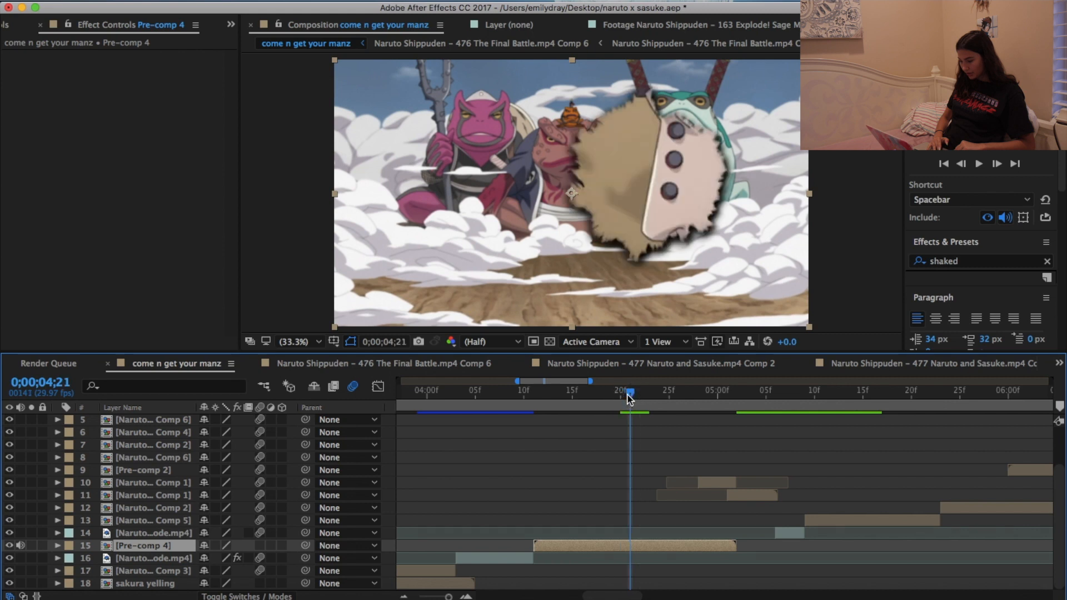
{"action": "key", "text": "super+shift+d"}
- Find the shaketwitch preset and apply it to the second part of Pre-comp 4 from 0;00;04;21
{"action": "left_click", "coordinate": [984, 261]}
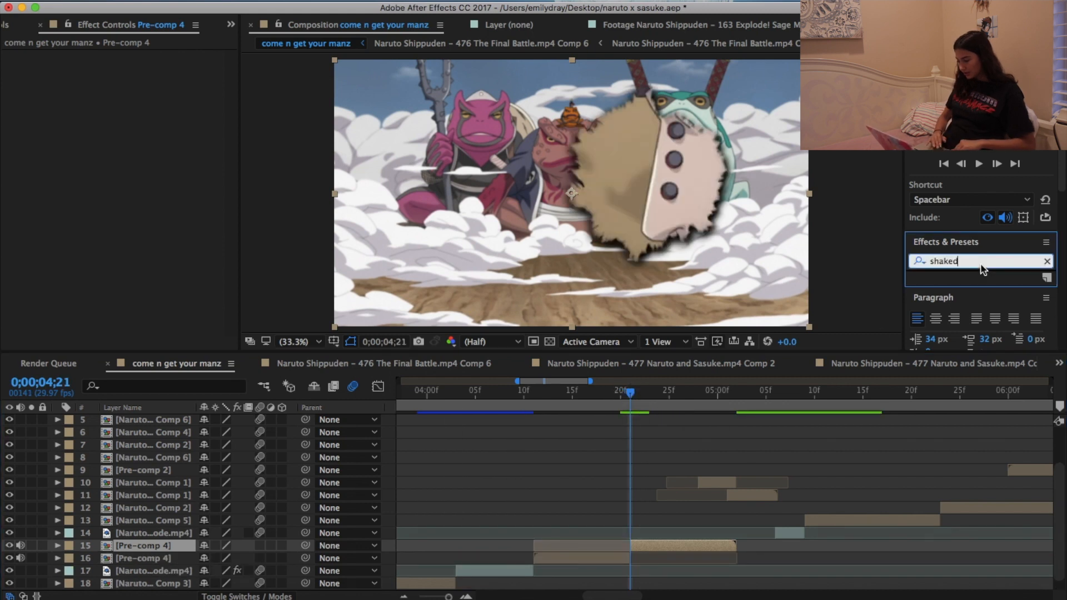
{"action": "type", "text": "shaket"}
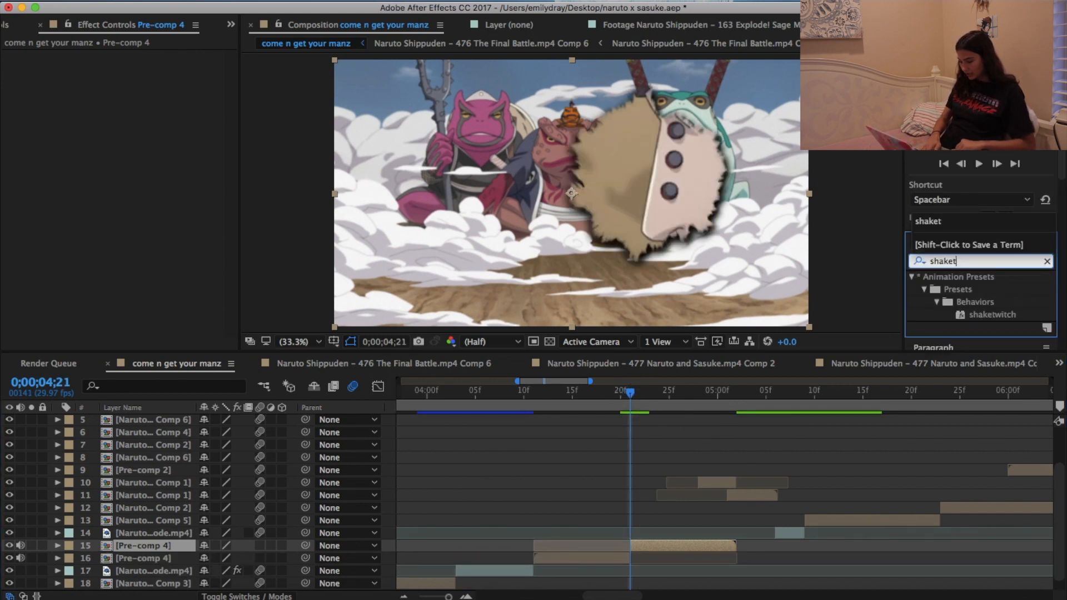
{"action": "left_click_drag", "start_coordinate": [992, 316], "coordinate": [716, 549]}
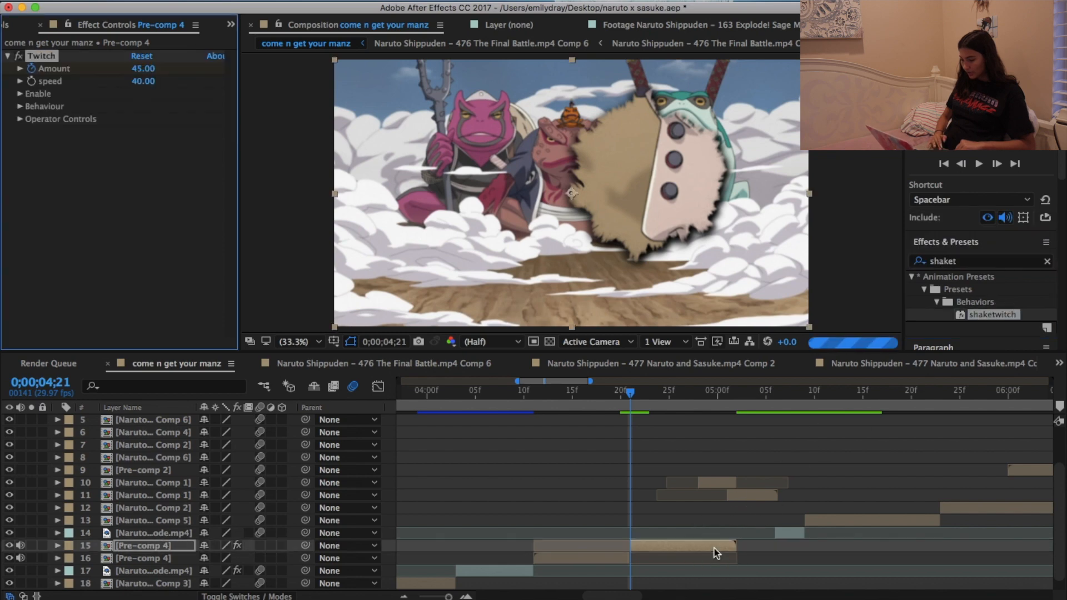
{"action": "scroll", "coordinate": [663, 520], "scroll_direction": "right", "scroll_amount": 3}
{"action": "scroll", "coordinate": [662, 521], "scroll_direction": "down", "scroll_amount": 1}
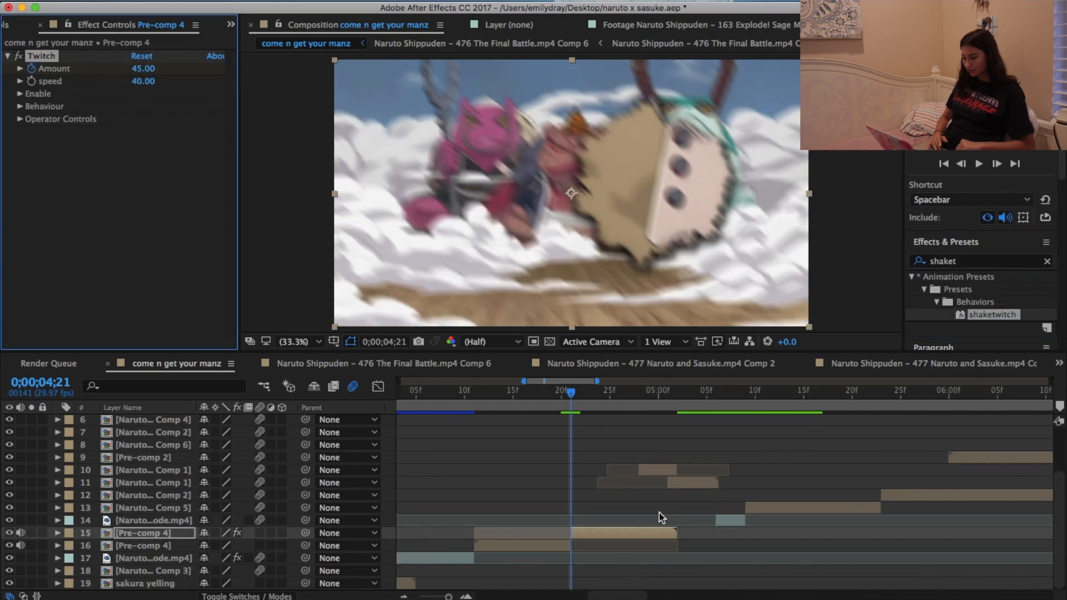
{"action": "left_click", "coordinate": [560, 398]}
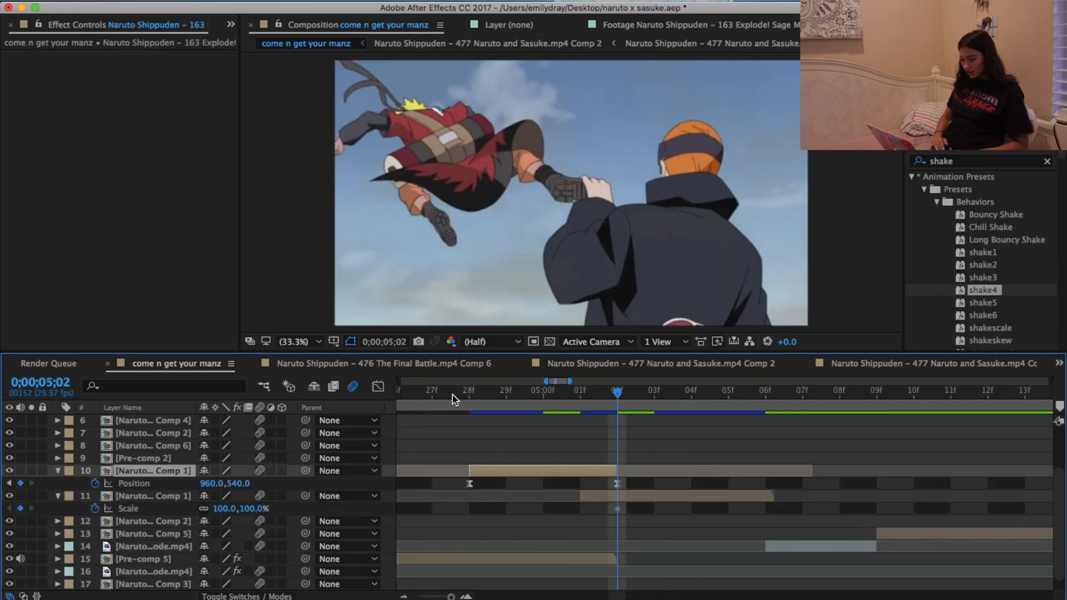
- Animate layer 10's scale from 129% at 0;00;04;28 to 100% at 0;00;05;02
{"action": "left_click", "coordinate": [468, 400]}
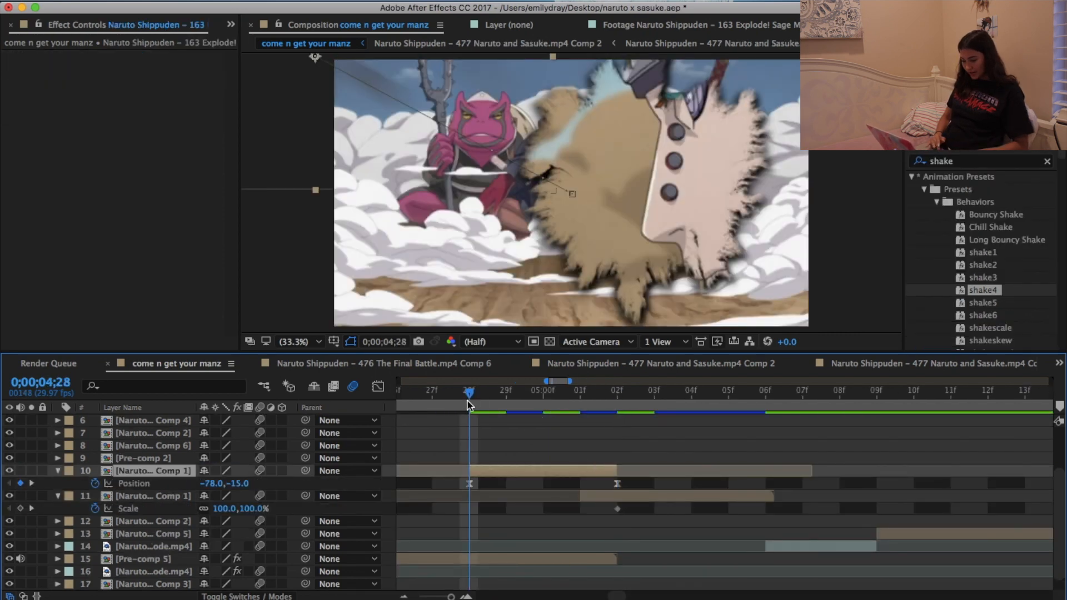
{"action": "key", "text": "s"}
{"action": "left_click_drag", "start_coordinate": [470, 484], "coordinate": [618, 484]}
{"action": "left_click_drag", "start_coordinate": [251, 489], "coordinate": [275, 488]}
{"action": "left_click_drag", "start_coordinate": [467, 485], "coordinate": [673, 486]}
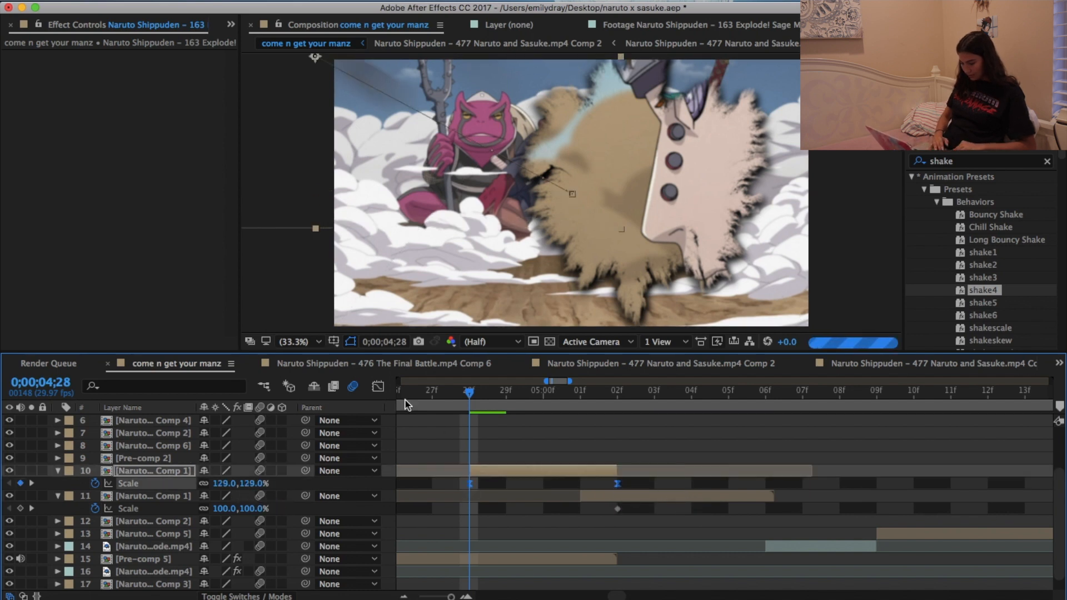
- Reshape the easing curve between layer 10's two scale keyframes in the graph editor
{"action": "left_click", "coordinate": [380, 384]}
{"action": "left_click", "coordinate": [468, 425]}
{"action": "left_click_drag", "start_coordinate": [594, 426], "coordinate": [647, 427]}
{"action": "left_click_drag", "start_coordinate": [494, 426], "coordinate": [600, 406]}
{"action": "left_click", "coordinate": [379, 387]}
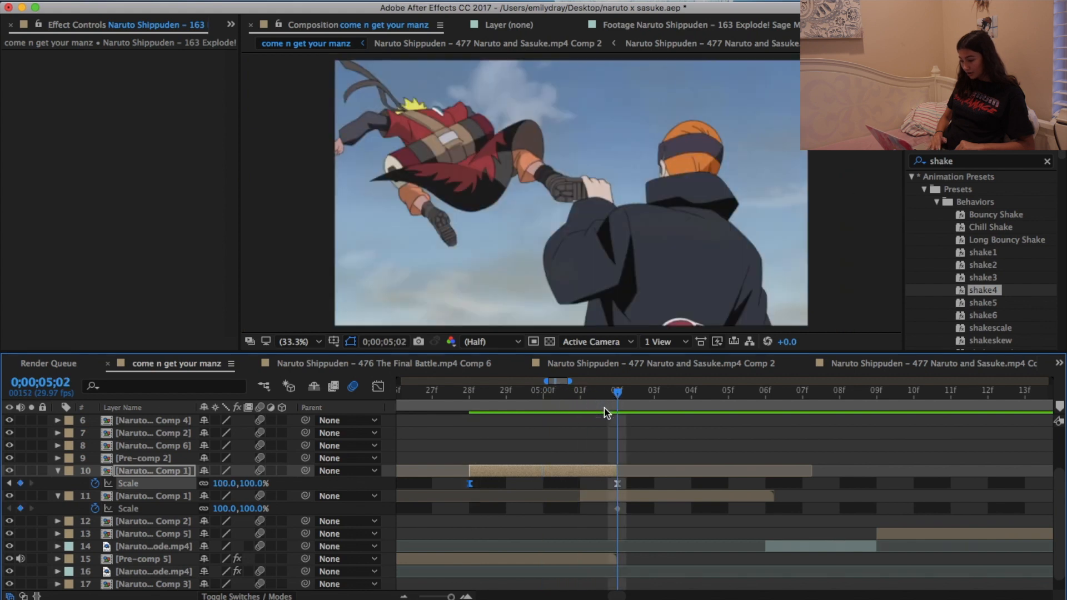
- Copy Pre-comp 5's Motion Tile to layer 11 and apply the shakescale preset there at 0;00;05;02
{"action": "left_click", "coordinate": [628, 497]}
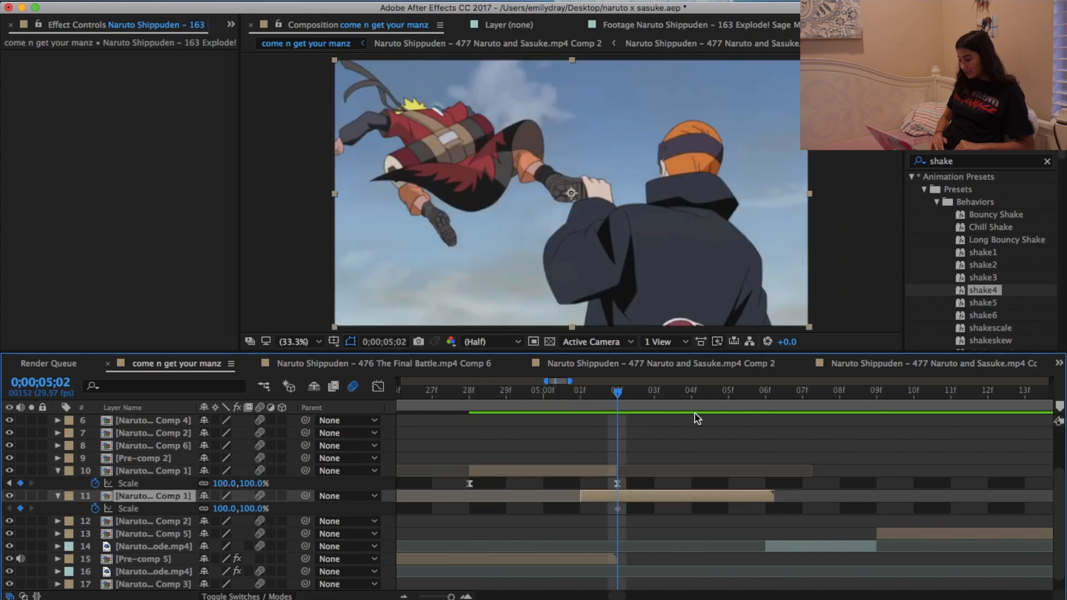
{"action": "left_click", "coordinate": [495, 559]}
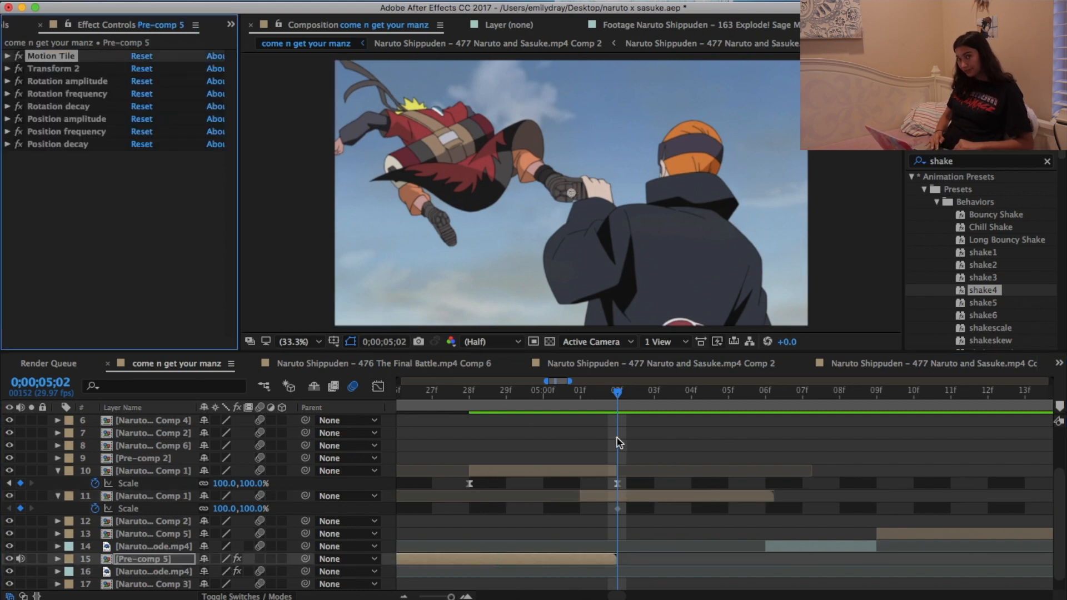
{"action": "left_click", "coordinate": [696, 498]}
{"action": "key", "text": "super+v"}
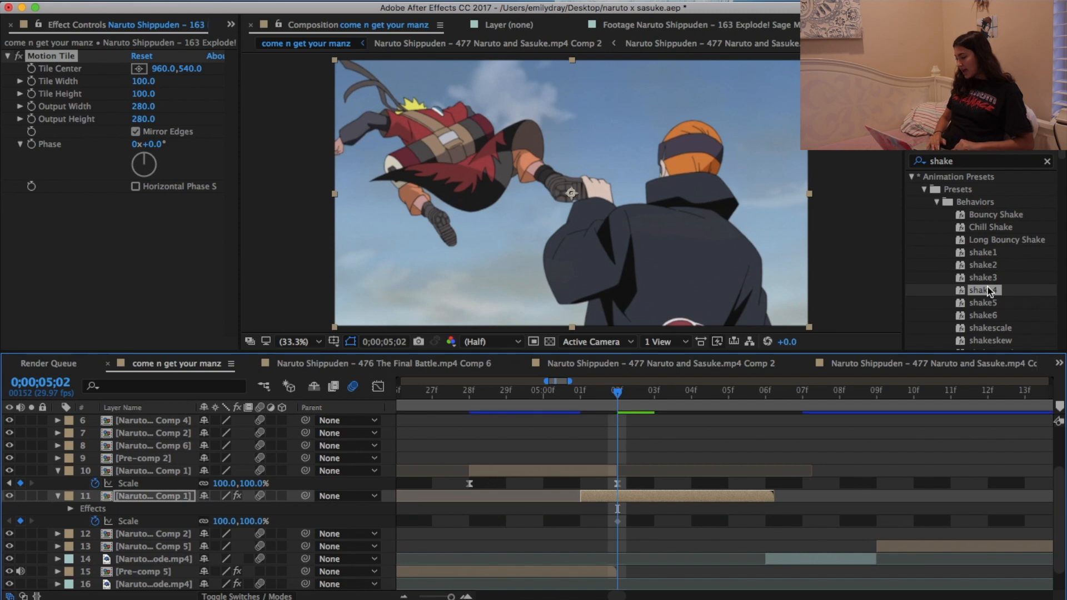
{"action": "left_click_drag", "start_coordinate": [1008, 331], "coordinate": [627, 498]}
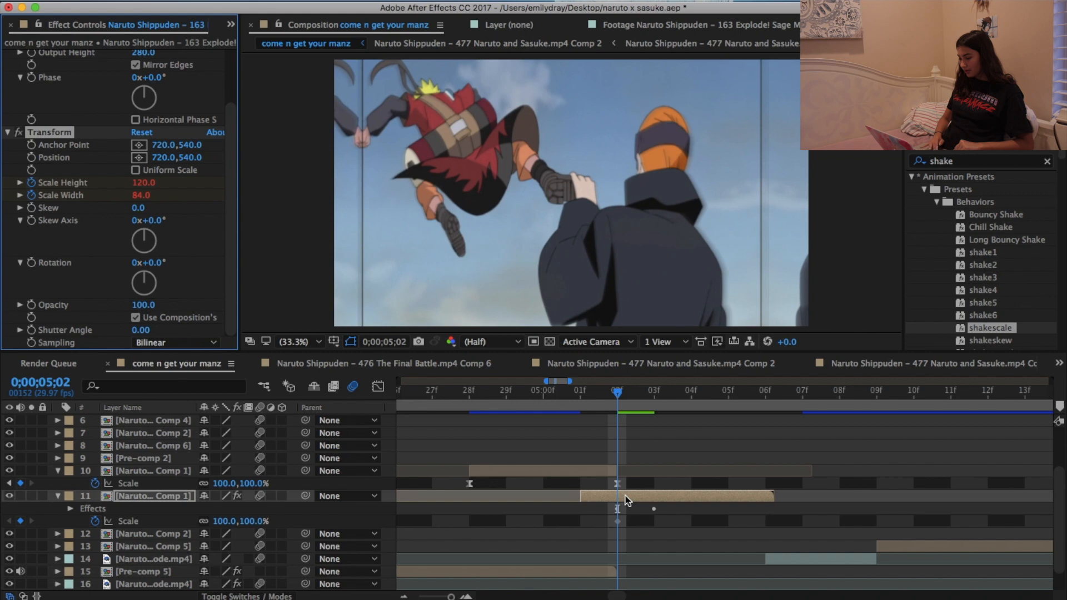
{"action": "left_click", "coordinate": [618, 398]}
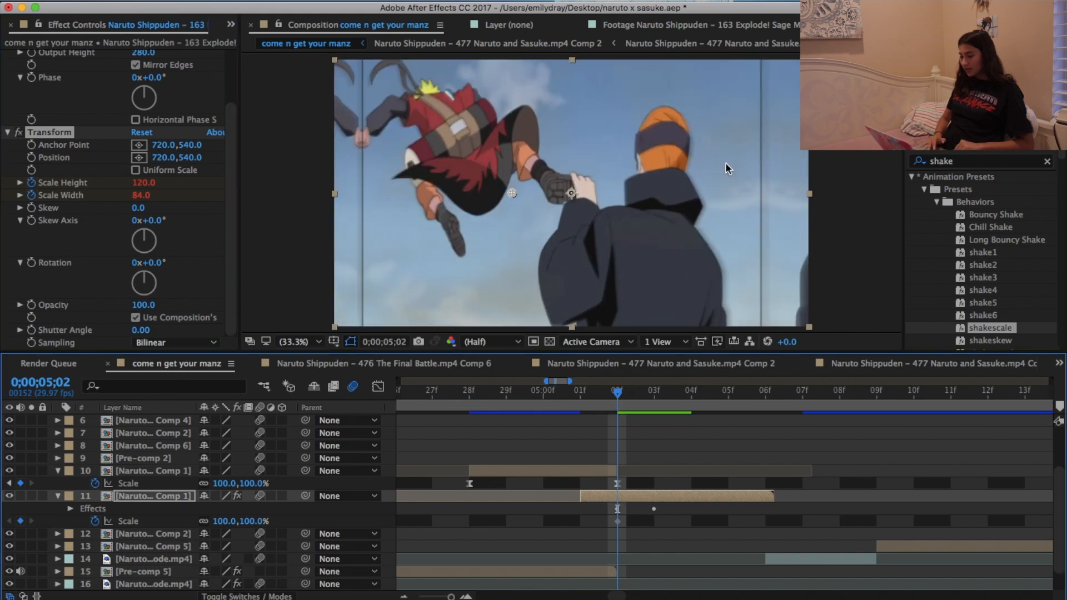
- Open layer 11's nested composition and set its upper clip's scale to 103%
{"action": "left_click", "coordinate": [624, 503]}
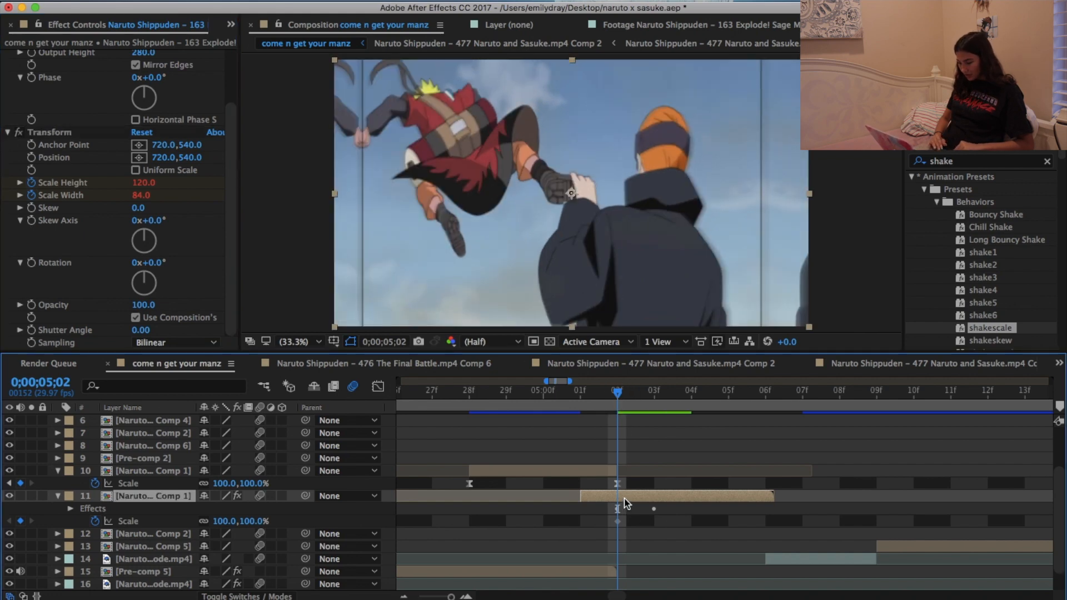
{"action": "double_click", "coordinate": [625, 499]}
{"action": "key", "text": "s"}
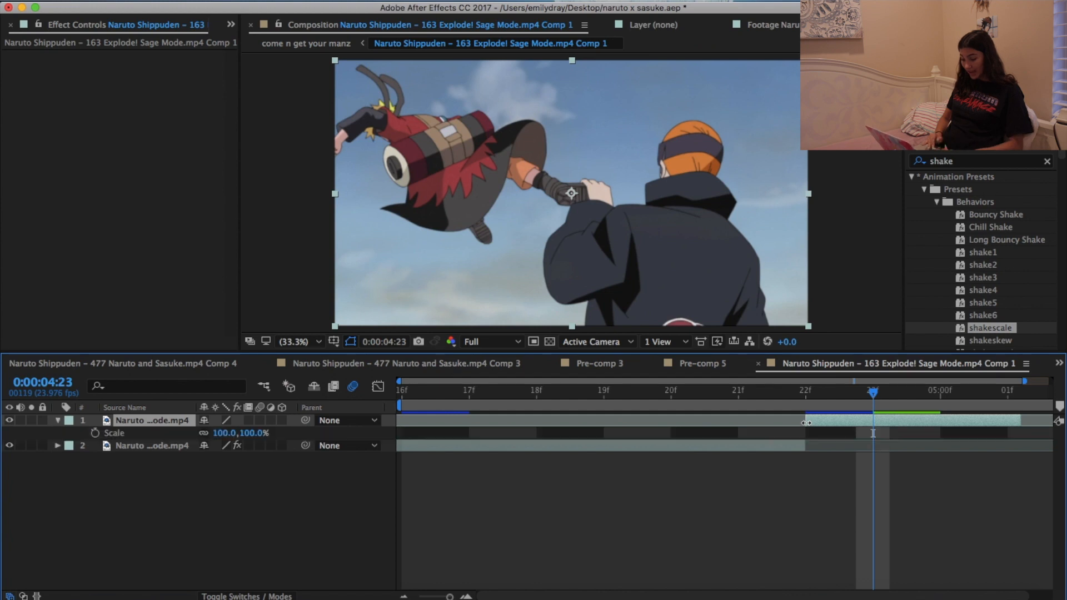
{"action": "left_click", "coordinate": [253, 433]}
{"action": "type", "text": "1"}
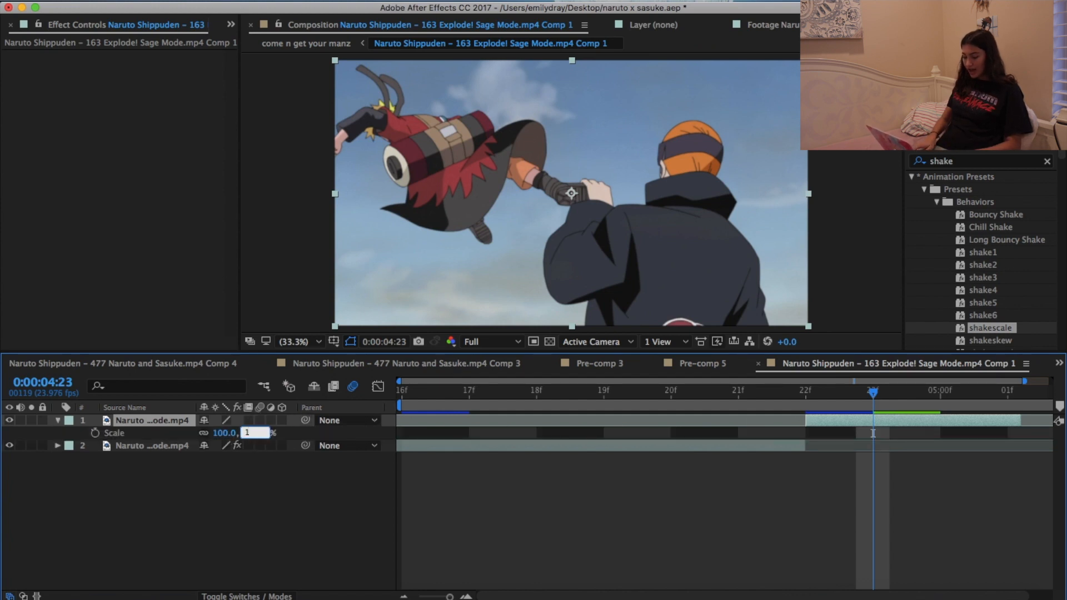
{"action": "type", "text": "03"}
{"action": "key", "text": "Return"}
- Return to the come n get your manz timeline and close the surplus nested compositions, starting with episode 476 Comp 6
{"action": "left_click", "coordinate": [171, 364]}
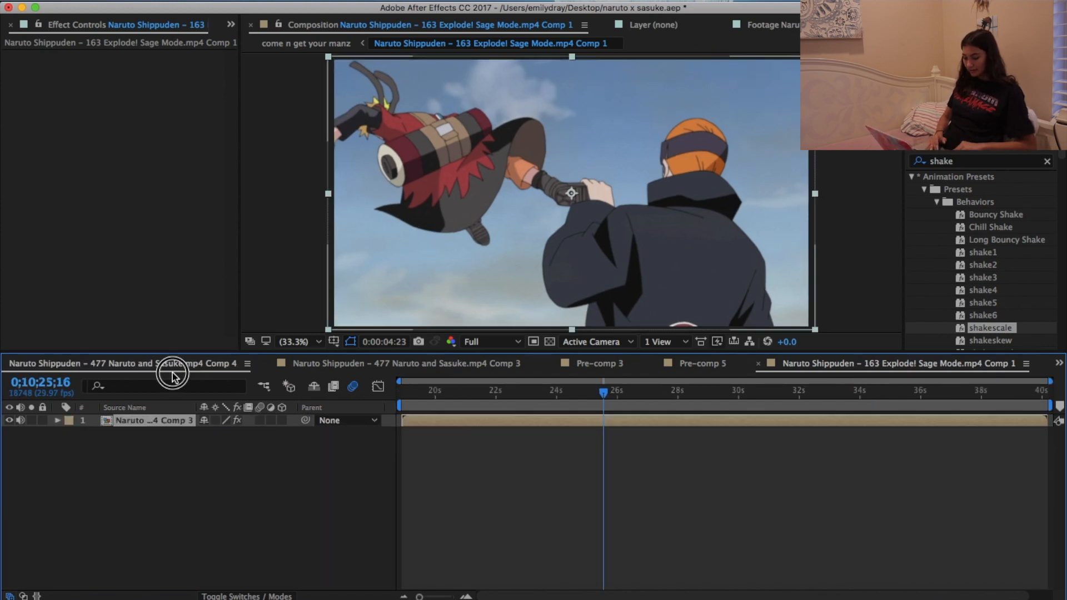
{"action": "scroll", "coordinate": [218, 373], "scroll_direction": "up", "scroll_amount": 5}
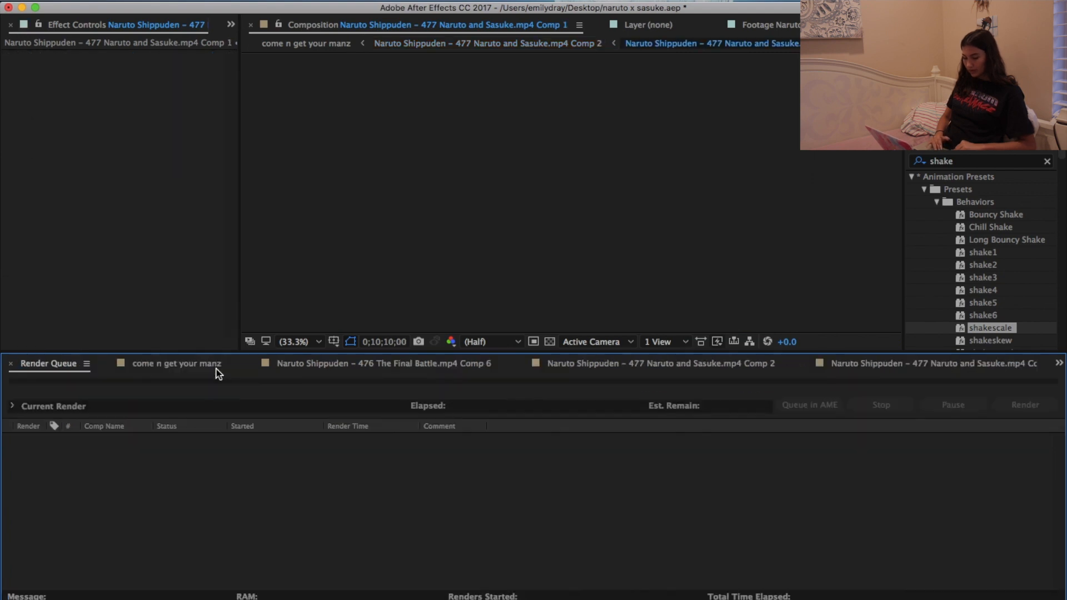
{"action": "left_click", "coordinate": [169, 365]}
{"action": "left_click", "coordinate": [253, 365]}
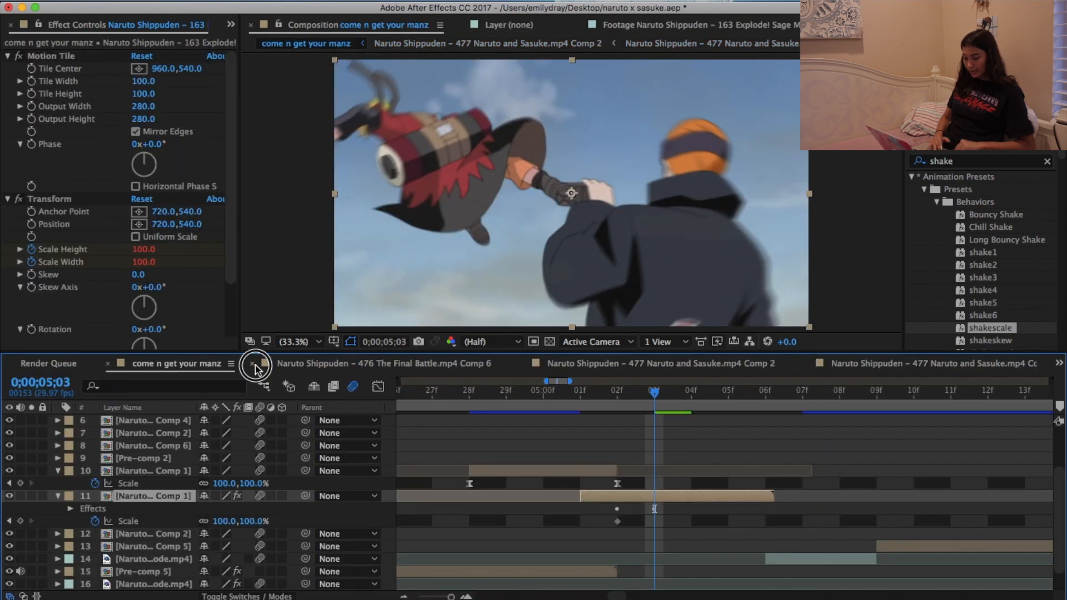
{"action": "left_click", "coordinate": [253, 364]}
{"action": "left_click", "coordinate": [253, 364]}
{"action": "left_click", "coordinate": [253, 364]}
{"action": "left_click", "coordinate": [252, 364]}
{"action": "left_click", "coordinate": [253, 365]}
{"action": "left_click", "coordinate": [253, 365]}
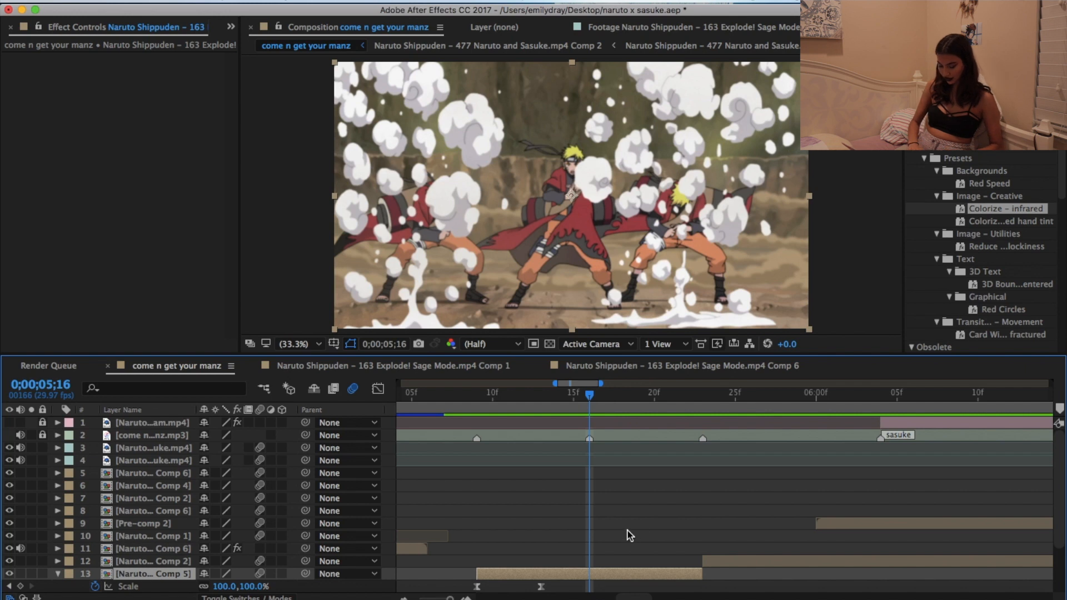
- Split the Comp 5 clip at 0;00;05;16 and apply the shaketwitch preset to its second part
{"action": "key", "text": "super+shift+d"}
{"action": "left_click", "coordinate": [979, 132]}
{"action": "key", "text": "BackSpace"}
{"action": "type", "text": "shaket"}
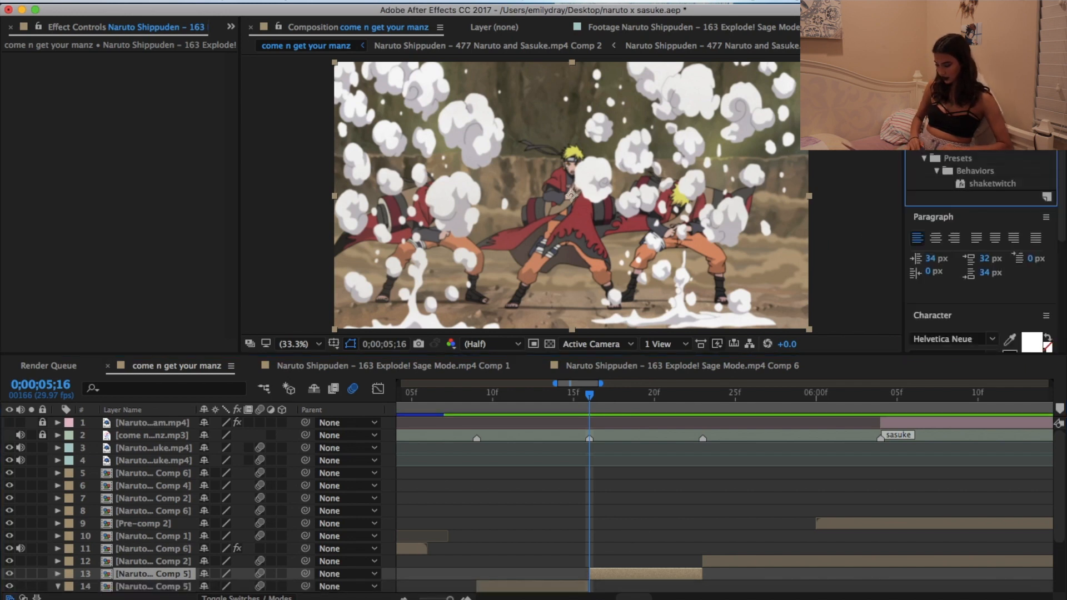
{"action": "left_click_drag", "start_coordinate": [970, 186], "coordinate": [662, 577]}
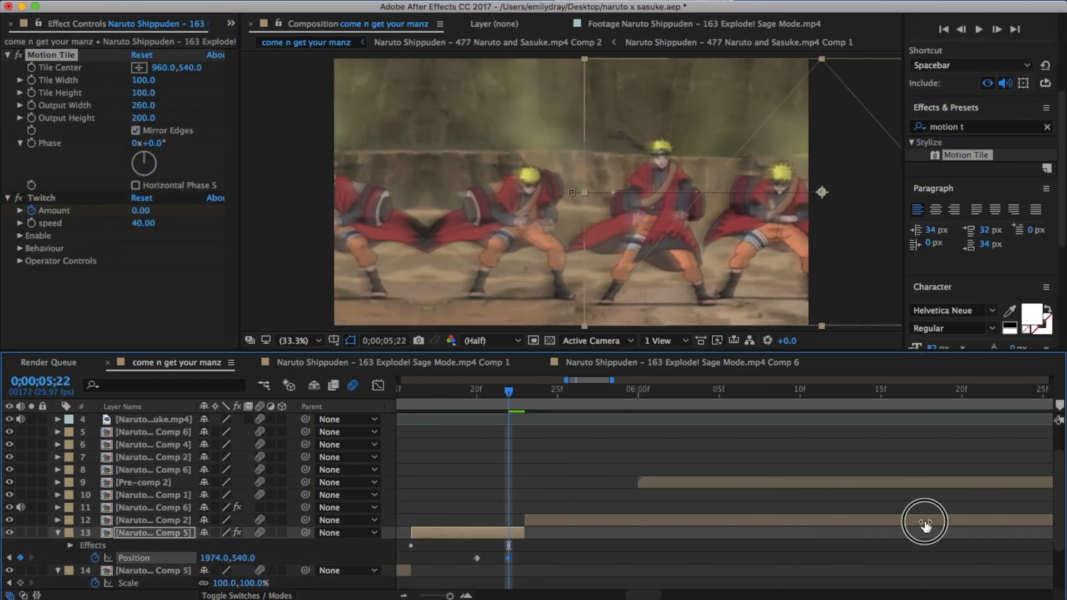
- Apply Directional Blur to layer 12 with a 90° direction and a blur length keyframed at 42.1 at 0;00;05;23
{"action": "key", "text": "shift+F3"}
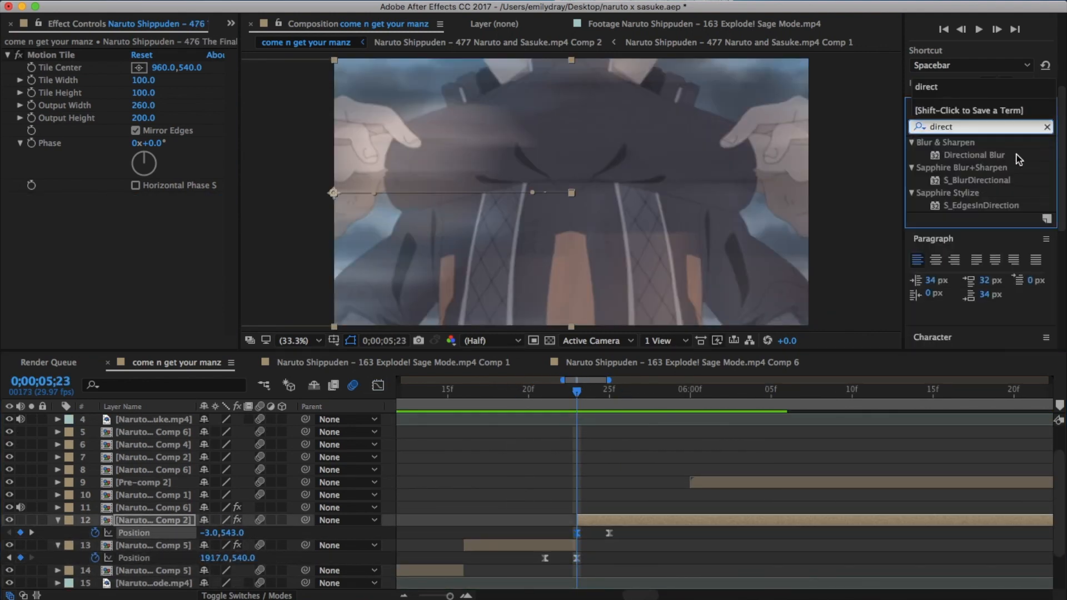
{"action": "double_click", "coordinate": [978, 155]}
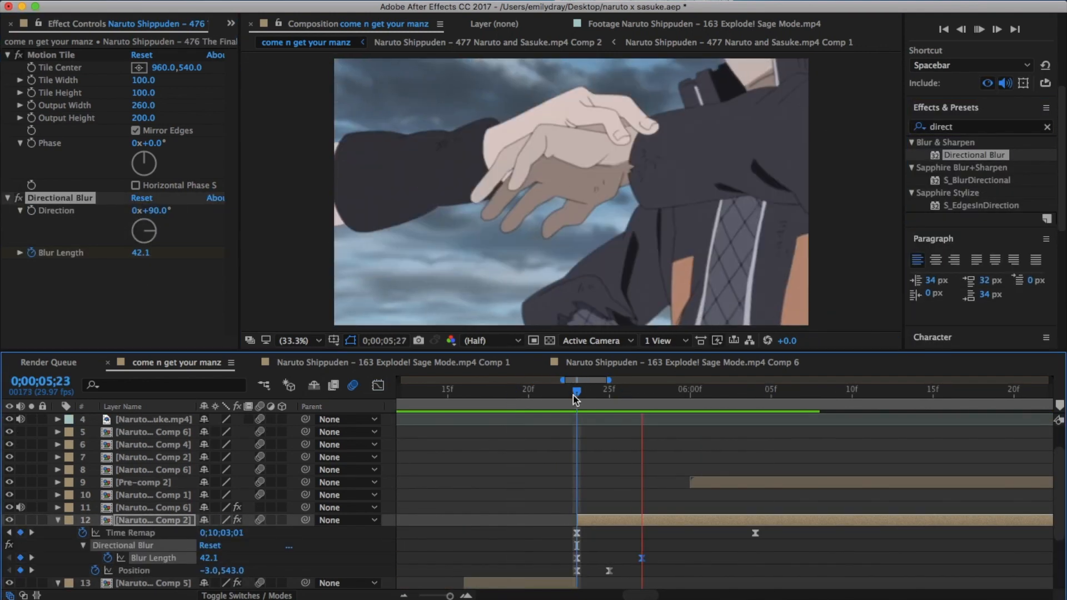
{"action": "left_click_drag", "start_coordinate": [572, 393], "coordinate": [490, 403]}
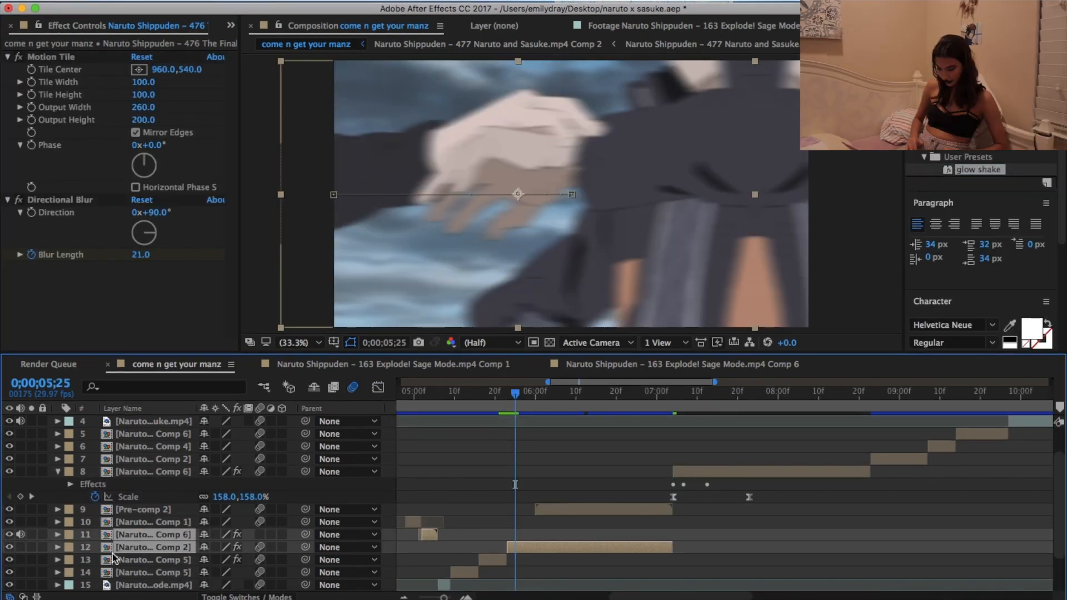
- Move Pre-comp 2 down the layer stack to directly above the Comp 2 clip
{"action": "left_click", "coordinate": [578, 516]}
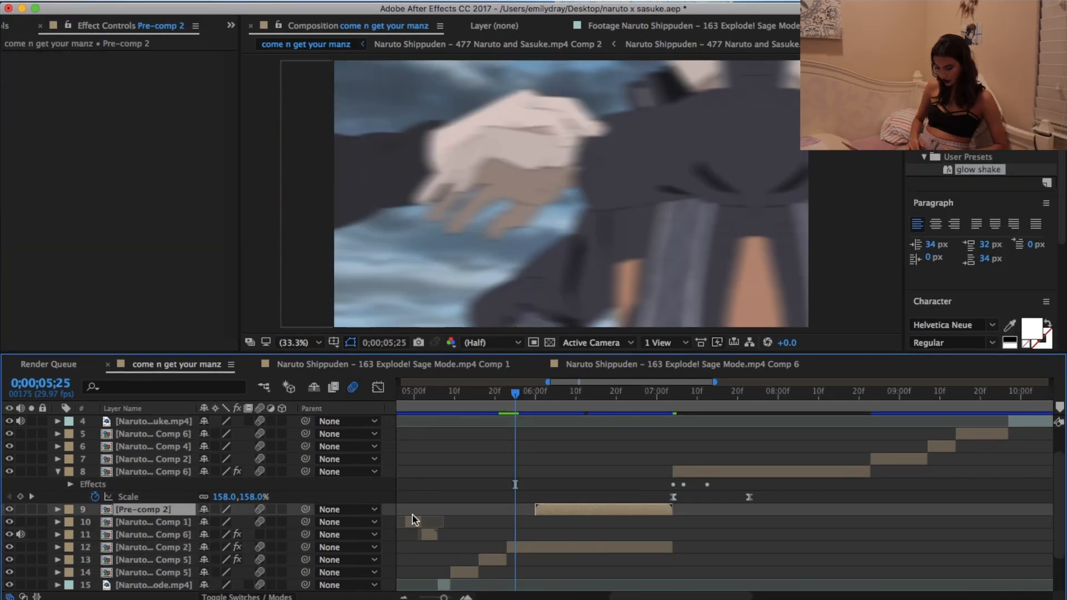
{"action": "left_click_drag", "start_coordinate": [177, 508], "coordinate": [176, 540]}
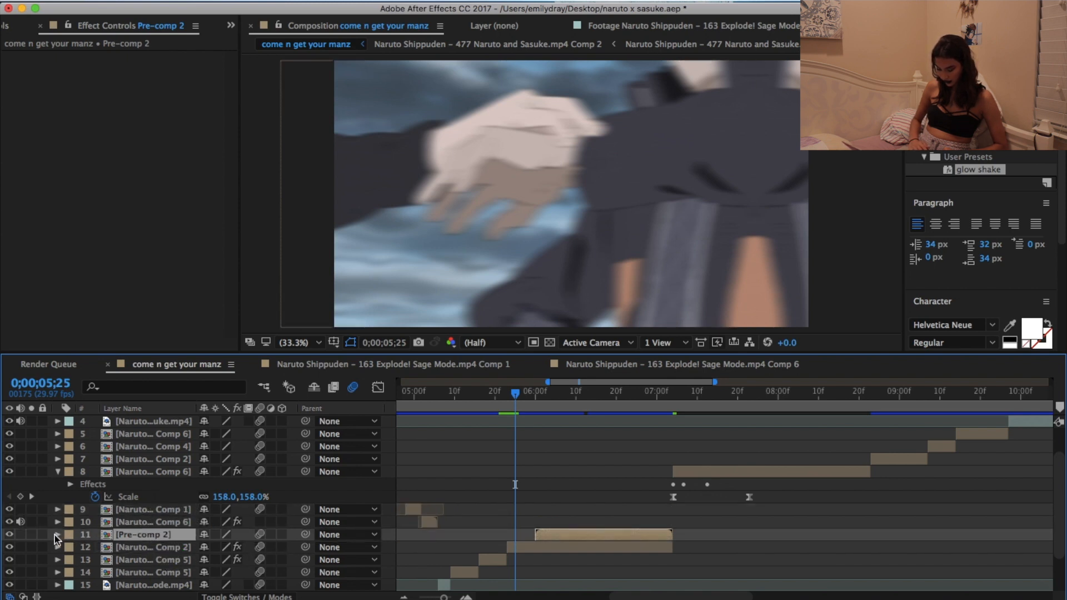
- Pre-compose Pre-comp 2 together with the Comp 2 clip below it, moving all attributes into the new composition
{"action": "left_click", "coordinate": [68, 547], "text": "shift"}
{"action": "key", "text": "super+shift+c"}
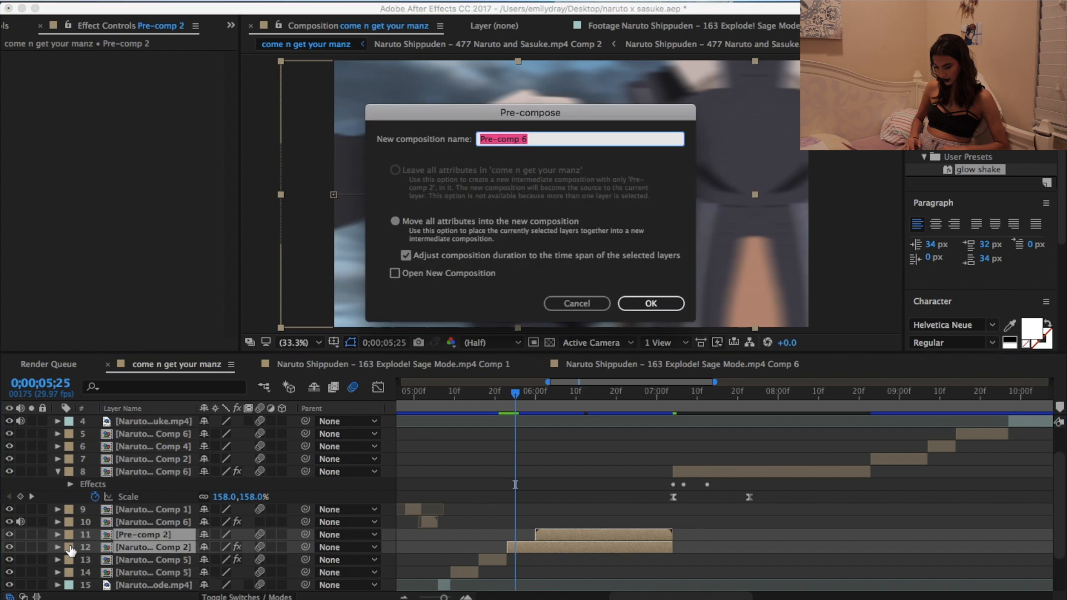
{"action": "left_click", "coordinate": [647, 303]}
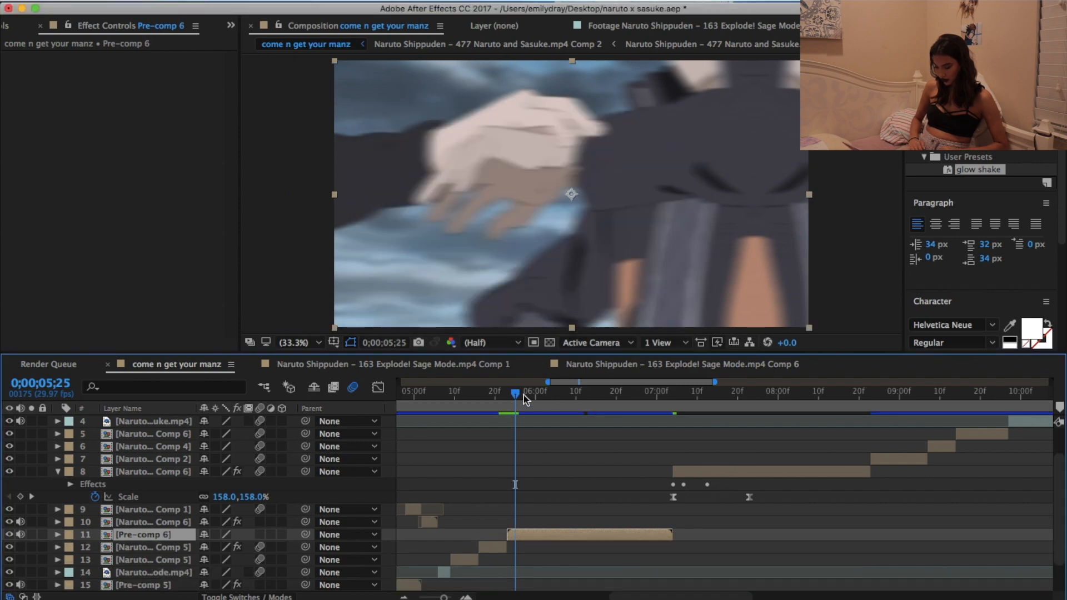
- Move the Comp 1 and Comp 6 clips in layers 9 and 10 down the stack, below both Comp 5 clips
{"action": "left_click_drag", "start_coordinate": [520, 396], "coordinate": [515, 397]}
{"action": "left_click", "coordinate": [417, 509]}
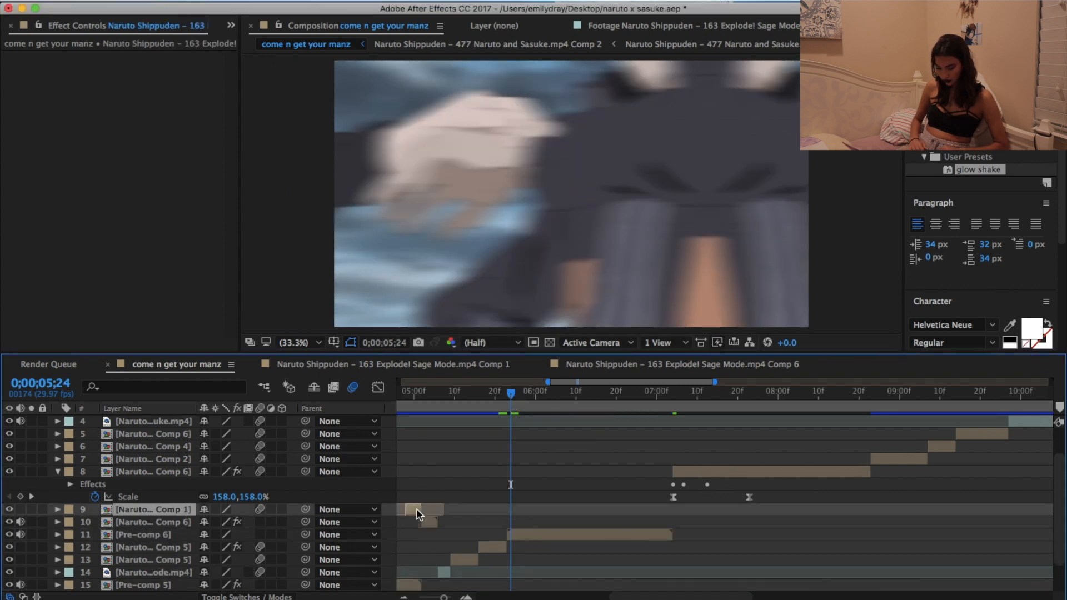
{"action": "left_click", "coordinate": [70, 523], "text": "shift"}
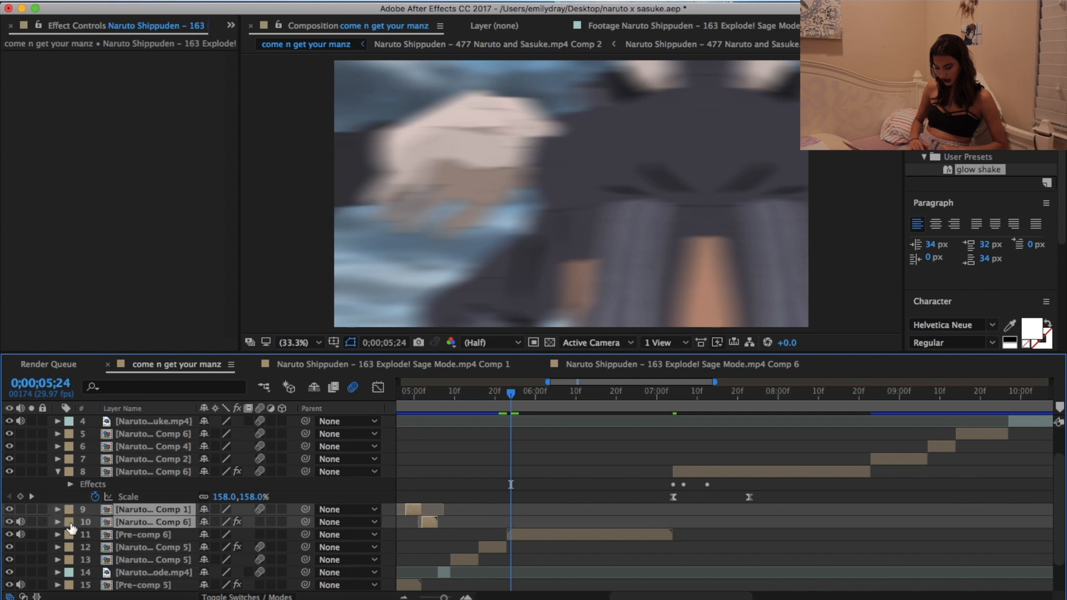
{"action": "left_click_drag", "start_coordinate": [148, 523], "coordinate": [148, 566]}
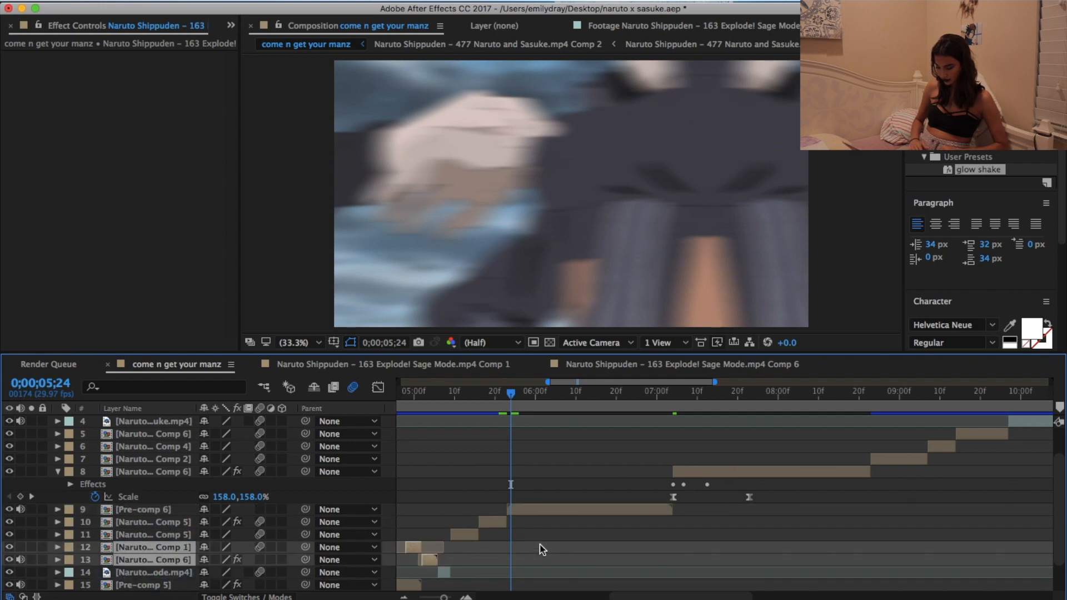
- Add a 100% Scale keyframe to Pre-comp 6 and shift it from the clip's start to just before 0;00;06;00
{"action": "left_click_drag", "start_coordinate": [570, 396], "coordinate": [566, 396]}
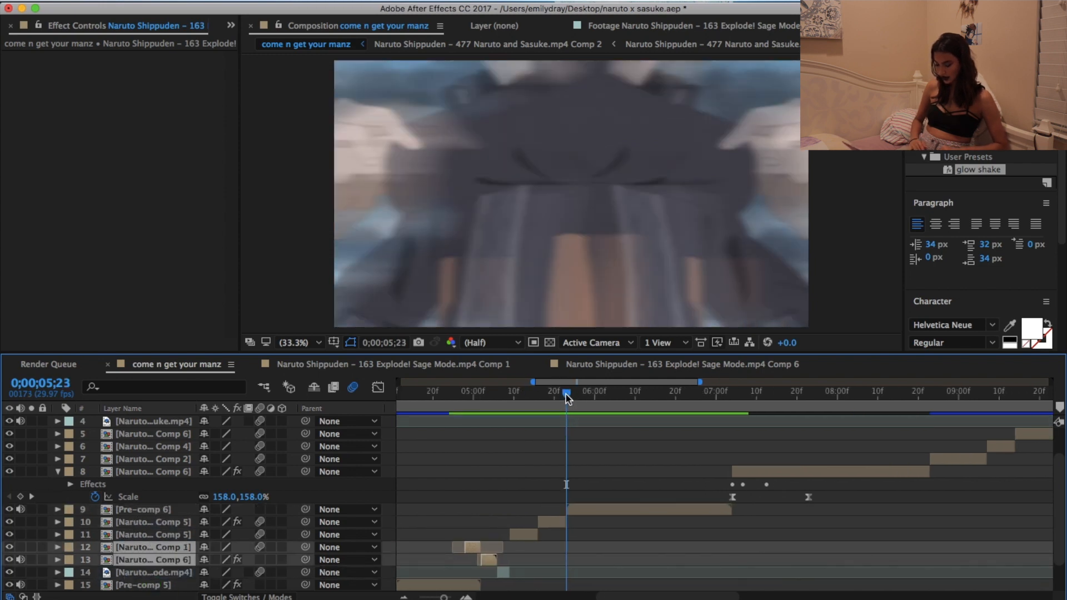
{"action": "left_click", "coordinate": [615, 514]}
{"action": "key", "text": "s"}
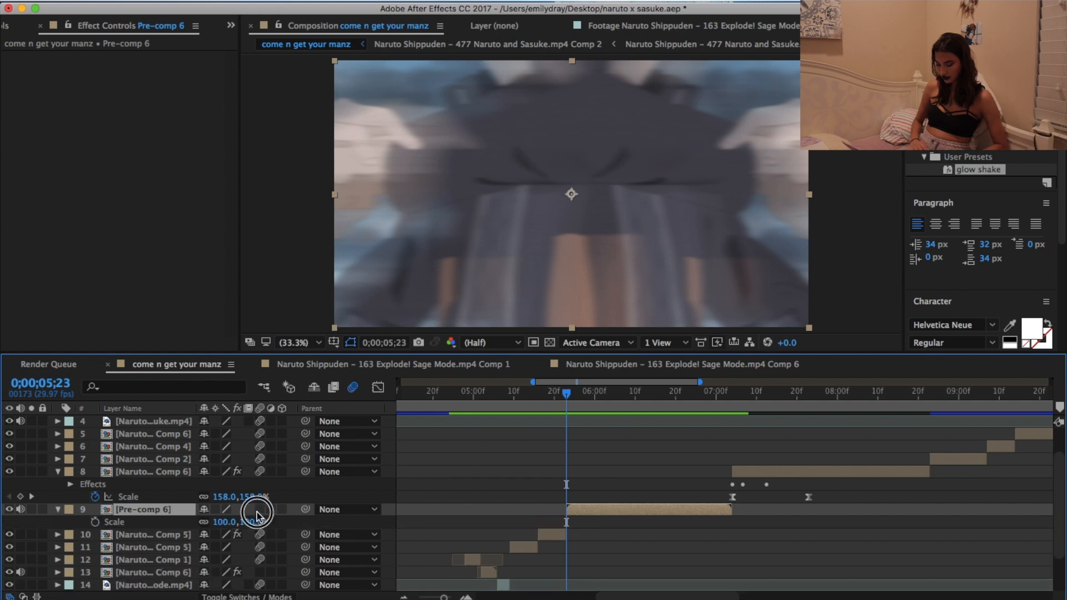
{"action": "left_click", "coordinate": [93, 515]}
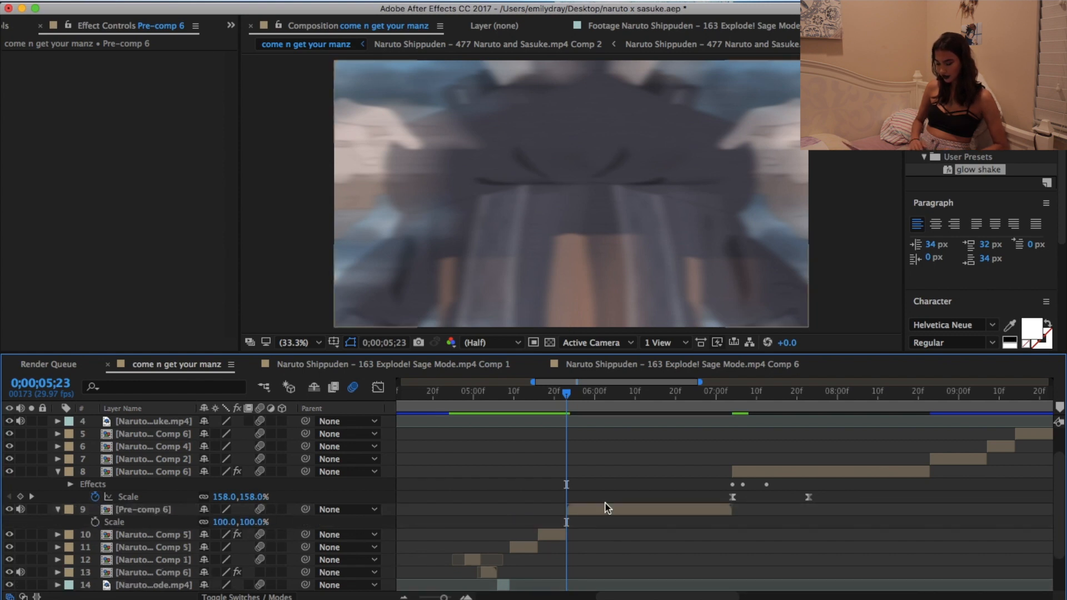
{"action": "left_click", "coordinate": [95, 521]}
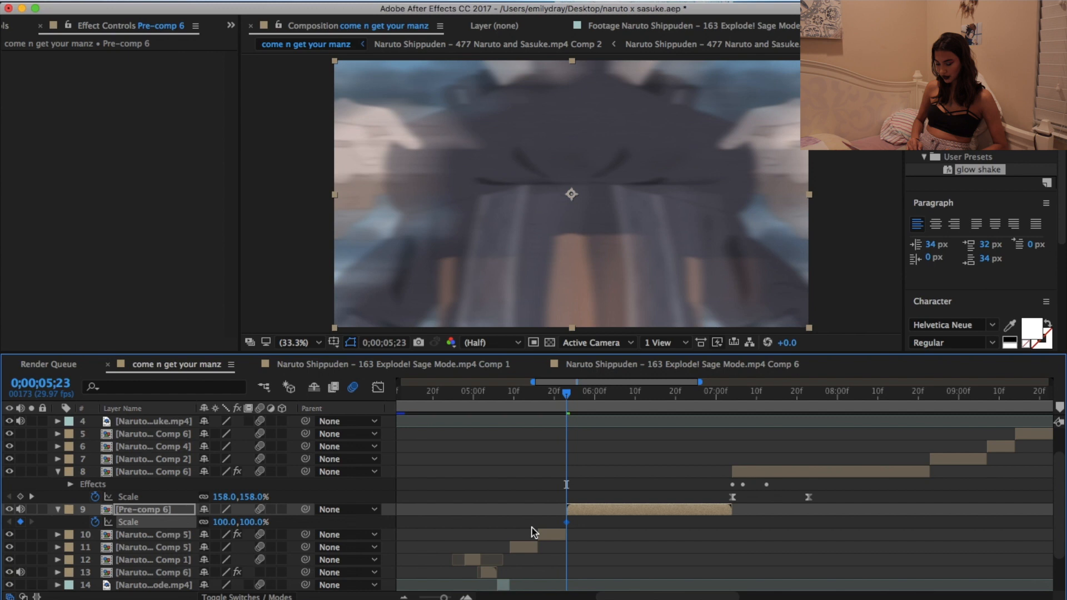
{"action": "left_click_drag", "start_coordinate": [567, 523], "coordinate": [592, 528]}
- Set Pre-comp 6's Scale to 112% at 0;00;06;04 and preview the zoom
{"action": "key", "text": "space"}
{"action": "scroll", "coordinate": [609, 432], "scroll_direction": "up", "scroll_amount": 3}
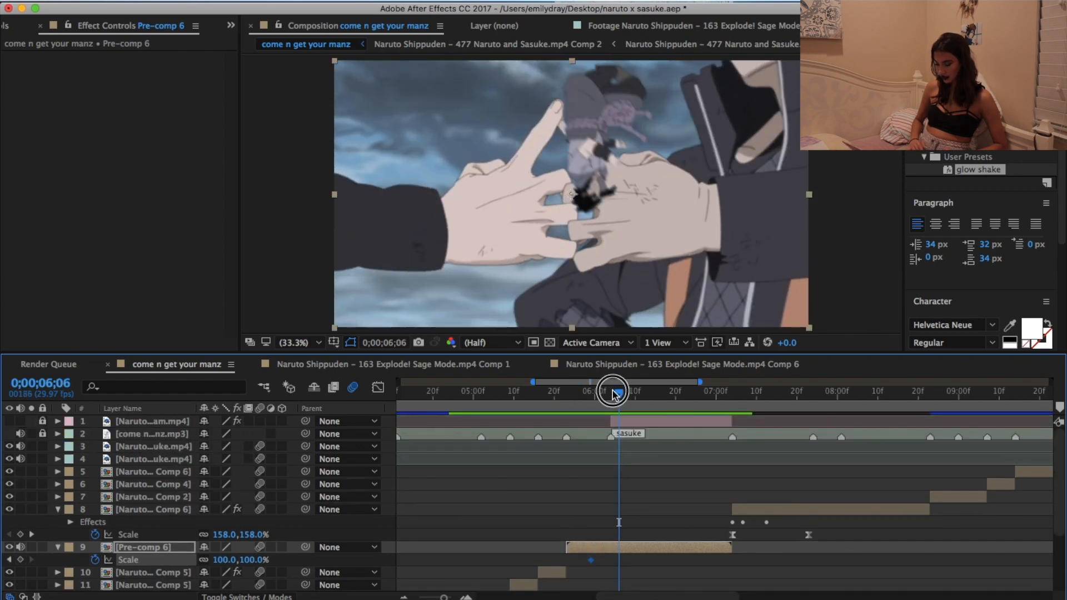
{"action": "left_click_drag", "start_coordinate": [616, 394], "coordinate": [610, 394]}
{"action": "scroll", "coordinate": [616, 500], "scroll_direction": "down", "scroll_amount": 4}
{"action": "left_click_drag", "start_coordinate": [246, 512], "coordinate": [259, 511]}
{"action": "key", "text": "space"}
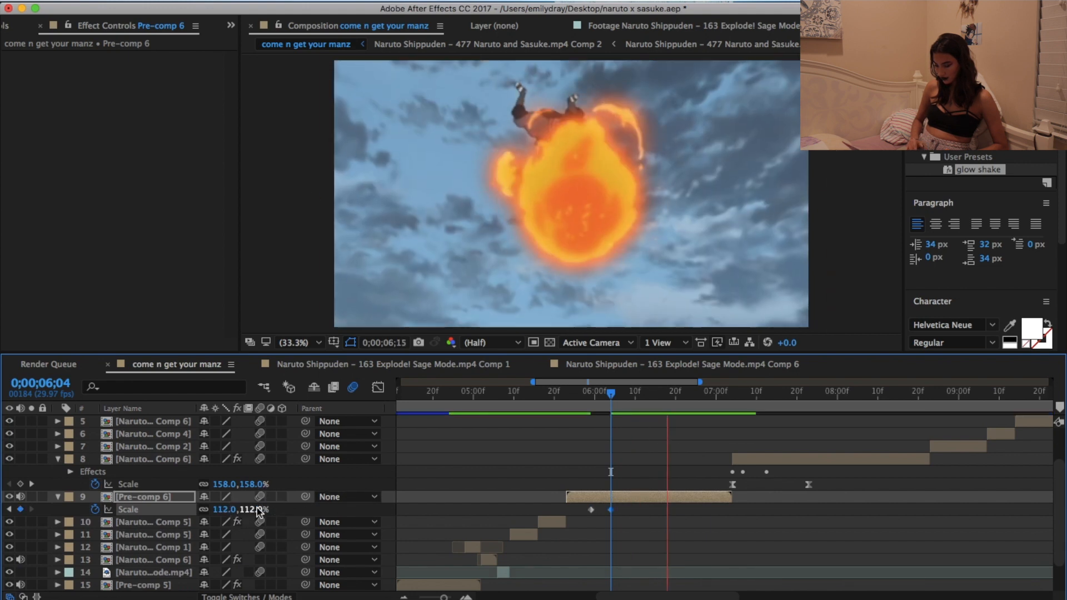
- Paste Motion Tile onto Pre-comp 6 and finish its Scale animation with 79% at 0;00;07;04, easing all three keyframes
{"action": "left_click", "coordinate": [713, 400]}
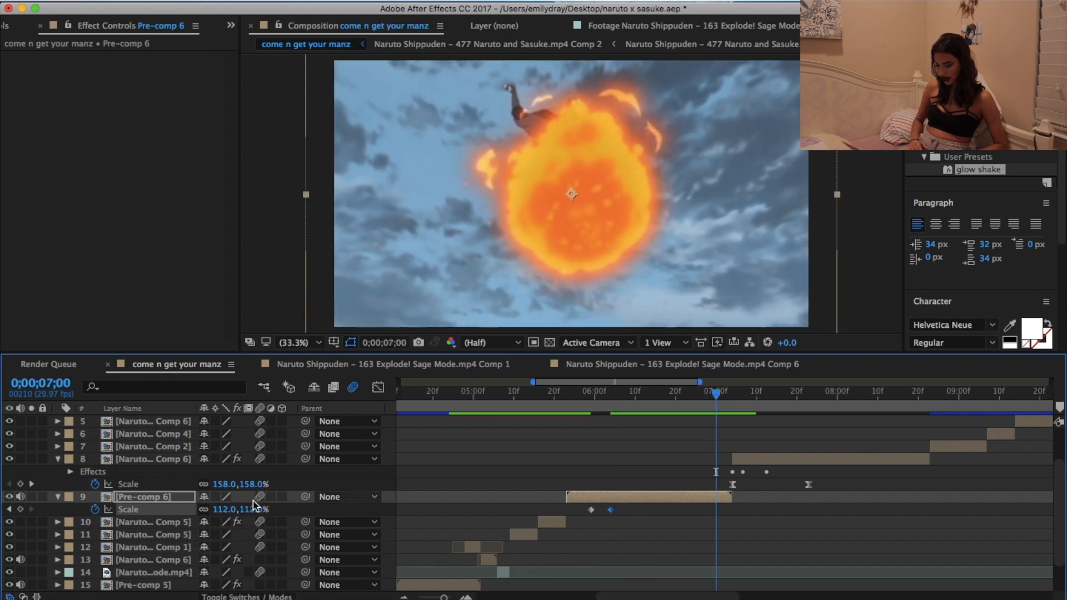
{"action": "left_click_drag", "start_coordinate": [261, 512], "coordinate": [233, 507]}
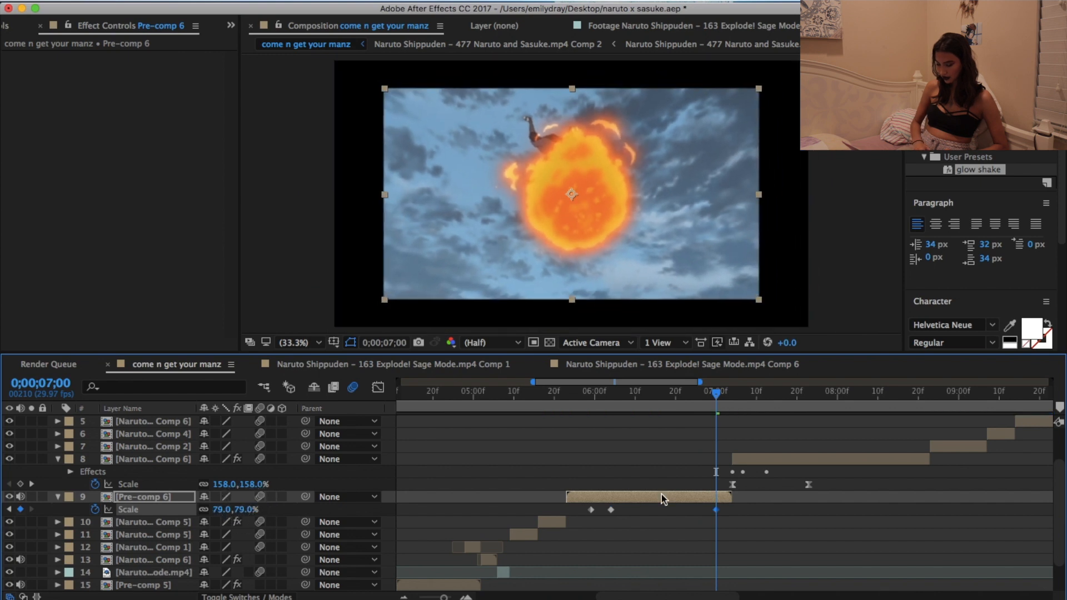
{"action": "key", "text": "super+v"}
{"action": "left_click", "coordinate": [731, 394]}
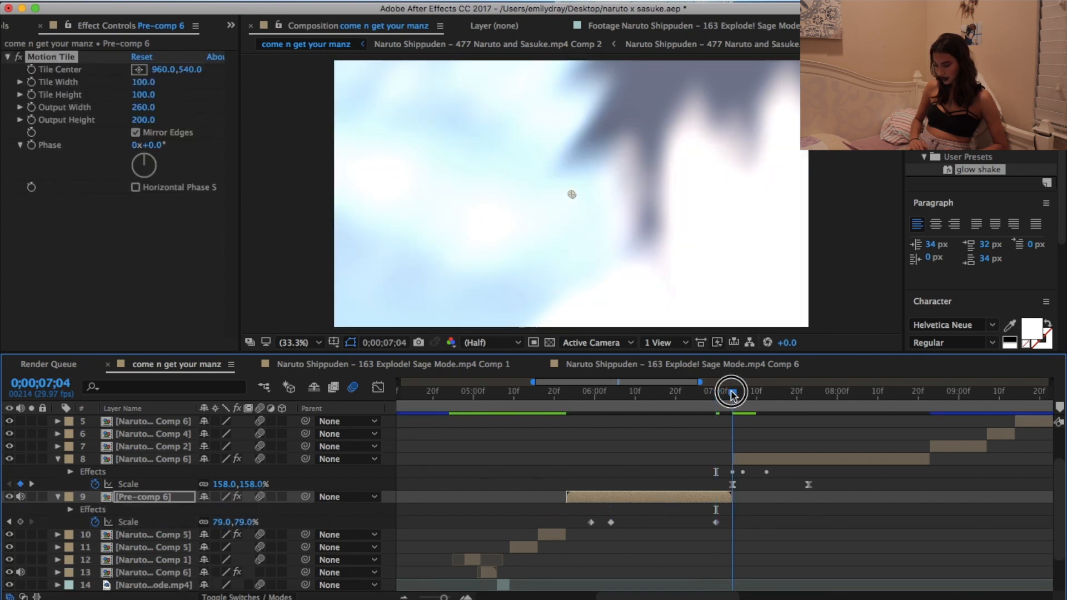
{"action": "left_click_drag", "start_coordinate": [716, 523], "coordinate": [578, 524]}
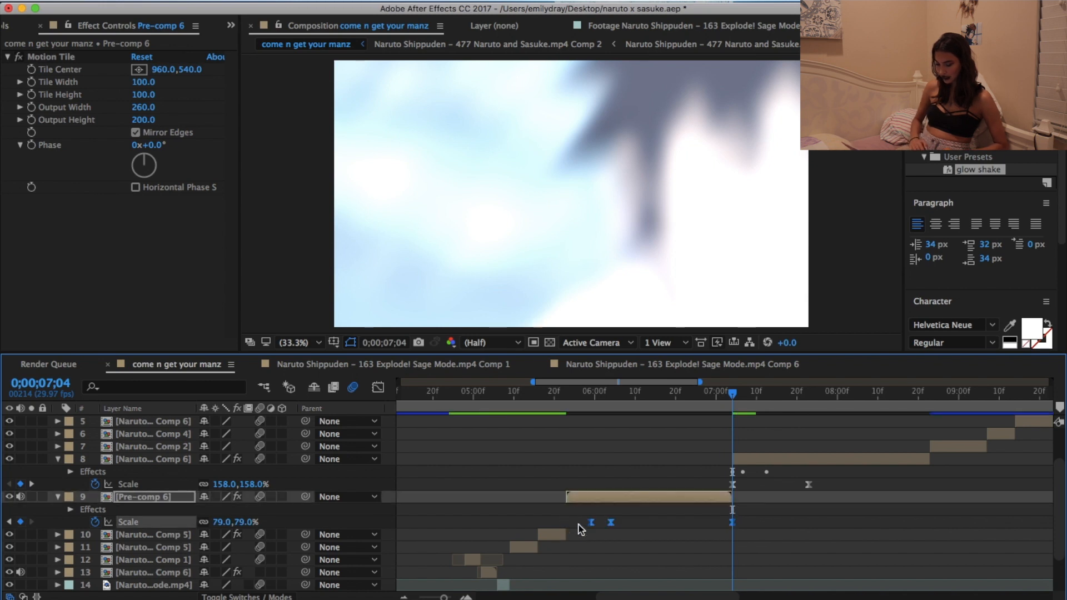
- Shape Pre-comp 6's Scale speed graph so the zoom-out starts slowly and accelerates sharply into the 0;00;07;04 keyframe
{"action": "left_click", "coordinate": [374, 388]}
{"action": "left_click", "coordinate": [732, 516]}
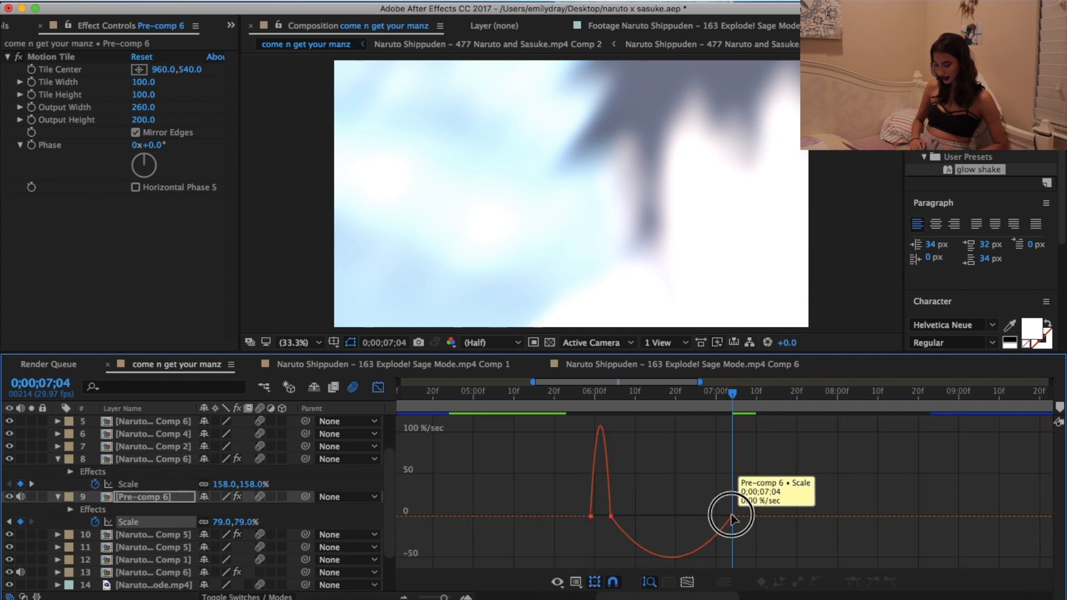
{"action": "left_click_drag", "start_coordinate": [711, 516], "coordinate": [765, 516]}
{"action": "left_click_drag", "start_coordinate": [630, 516], "coordinate": [671, 515]}
{"action": "key", "text": "equal"}
{"action": "key", "text": "equal"}
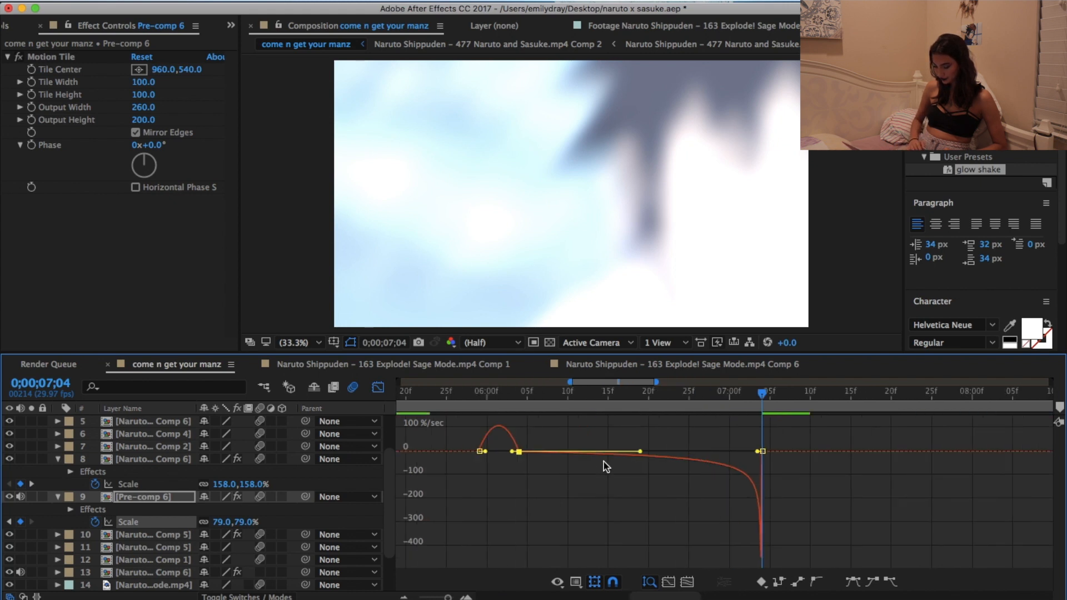
{"action": "left_click", "coordinate": [569, 452]}
{"action": "left_click_drag", "start_coordinate": [571, 456], "coordinate": [556, 448]}
{"action": "right_click", "coordinate": [568, 438]}
{"action": "left_click", "coordinate": [678, 462]}
{"action": "left_click_drag", "start_coordinate": [578, 427], "coordinate": [832, 394]}
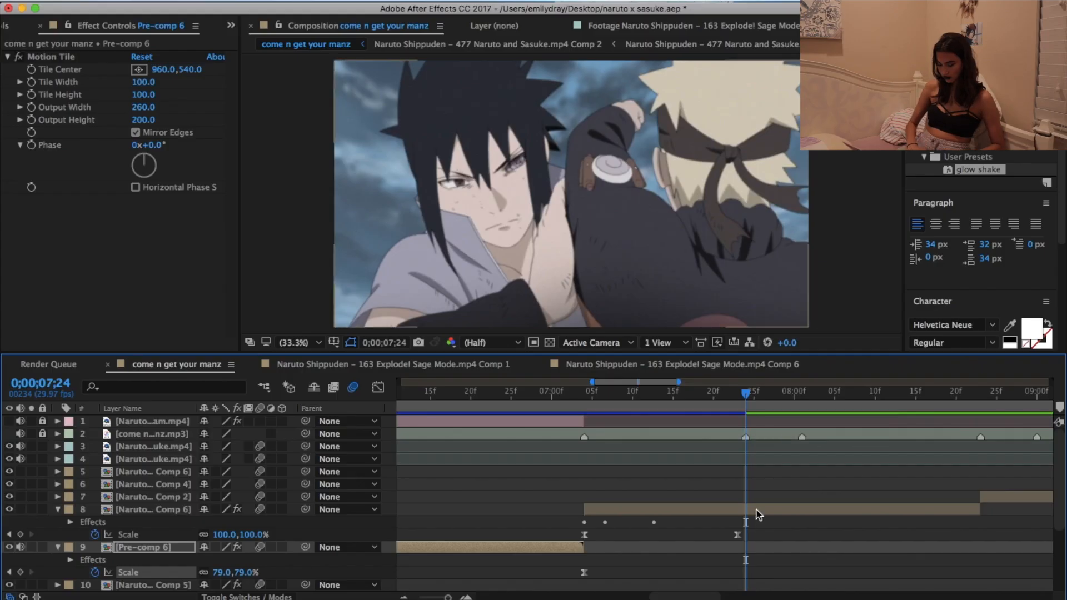
- Duplicate the Comp 6 clip in layer 8, split the copy at 0;00;07;24 and delete the copy's first part
{"action": "left_click", "coordinate": [757, 510]}
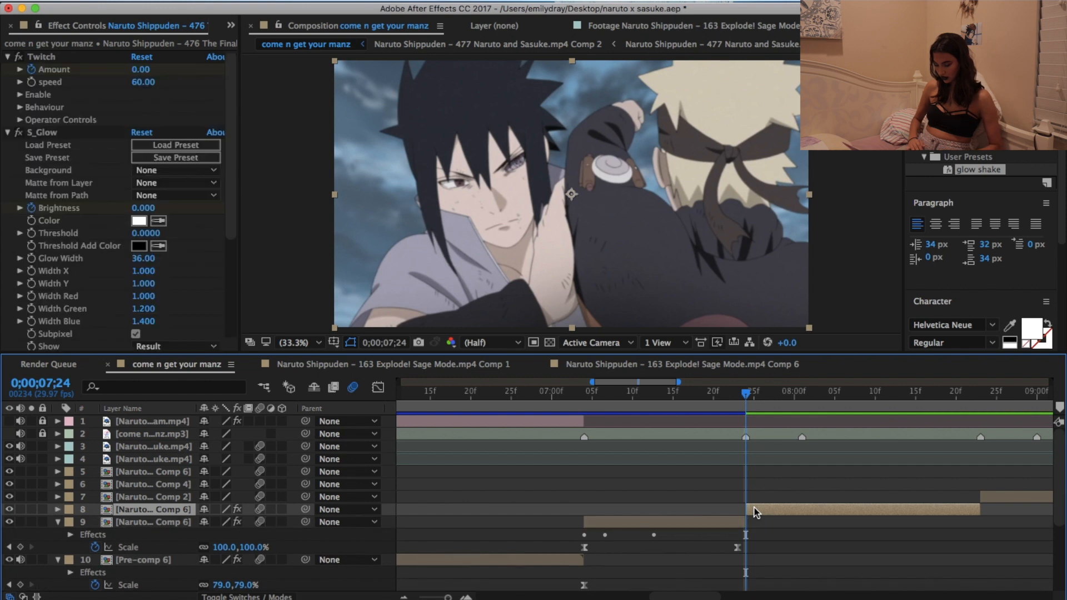
{"action": "key", "text": "super+z"}
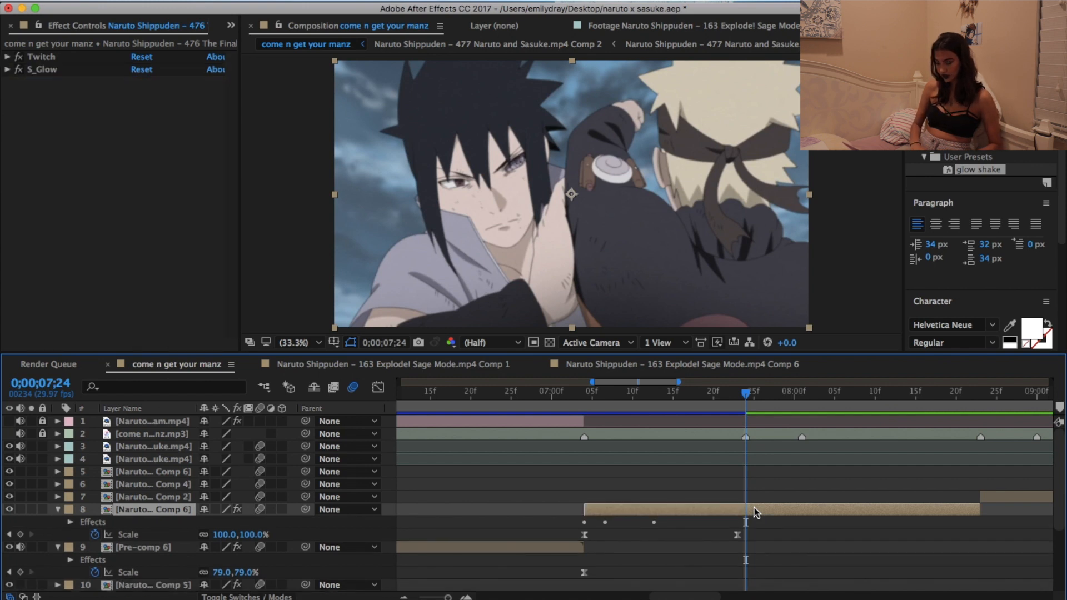
{"action": "key", "text": "super+d"}
{"action": "key", "text": "super+shift+d"}
{"action": "left_click", "coordinate": [721, 523]}
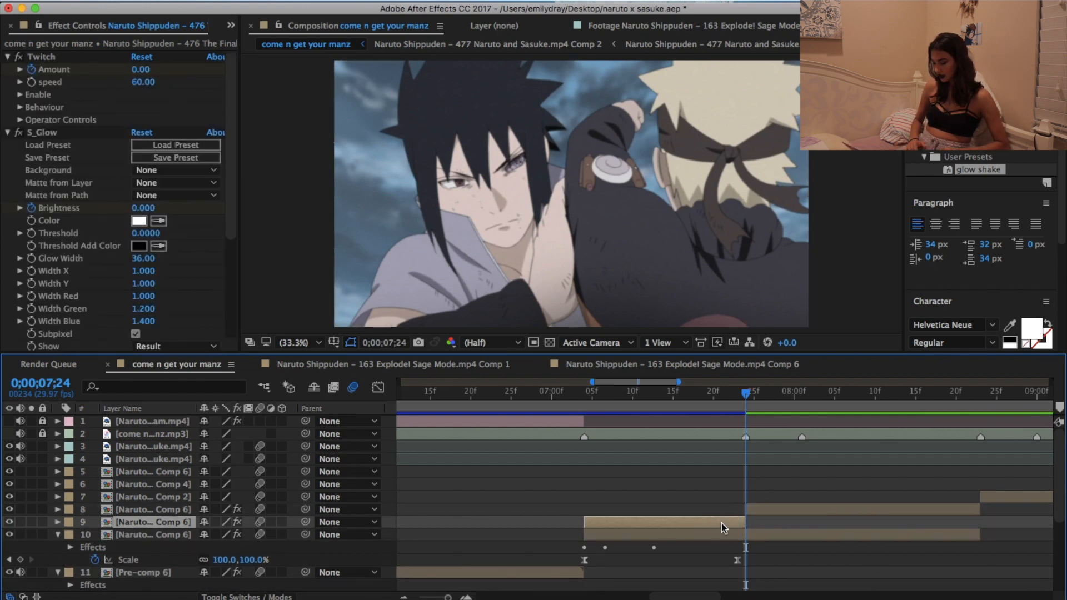
{"action": "key", "text": "Delete"}
- Find the colorful shit preset and apply it to the duplicated Comp 6 clip starting at 0;00;07;24
{"action": "left_click", "coordinate": [967, 131]}
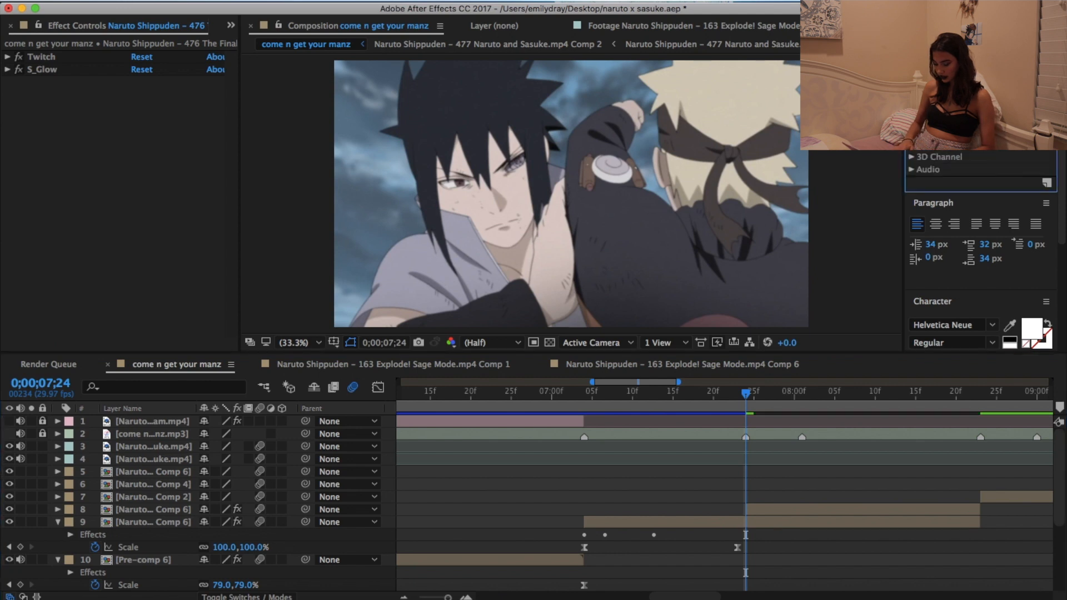
{"action": "type", "text": "colorf"}
{"action": "left_click_drag", "start_coordinate": [967, 169], "coordinate": [817, 511]}
{"action": "scroll", "coordinate": [817, 511], "scroll_direction": "left", "scroll_amount": 3}
{"action": "scroll", "coordinate": [15, 69], "scroll_direction": "up", "scroll_amount": 10}
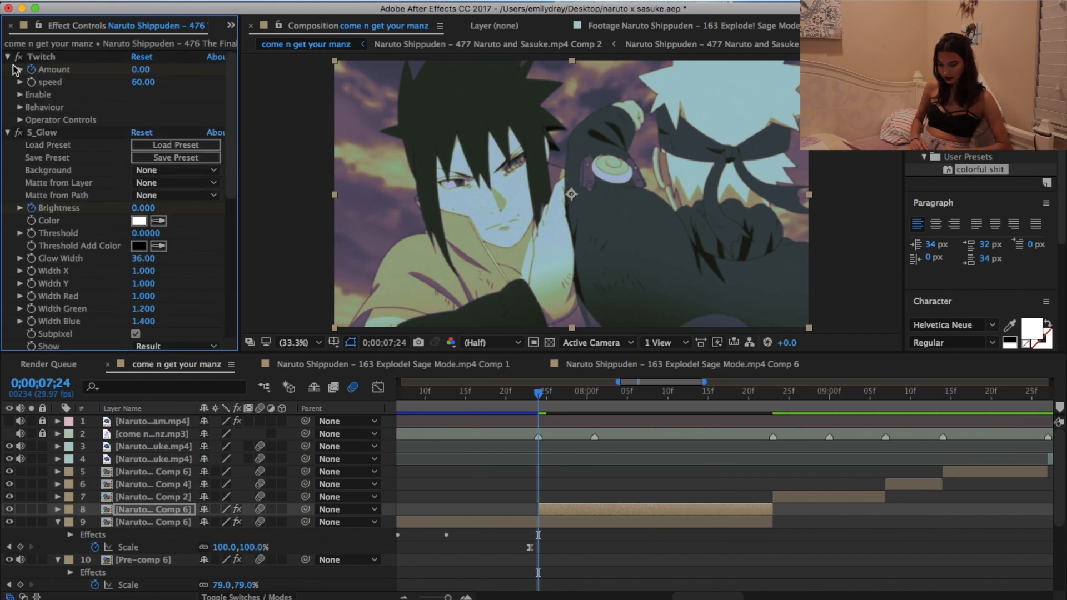
- Examine the S_PseudoColor Hue Shift keyframes on the duplicated Comp 6 clip and preview the colour change
{"action": "left_click", "coordinate": [8, 57]}
{"action": "left_click", "coordinate": [6, 69]}
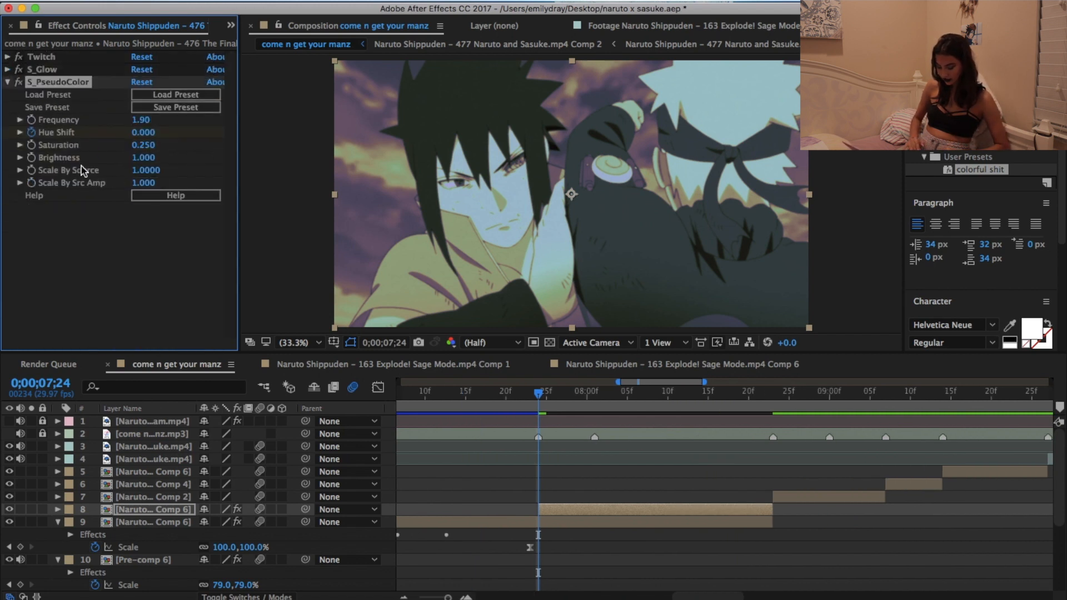
{"action": "key", "text": "u"}
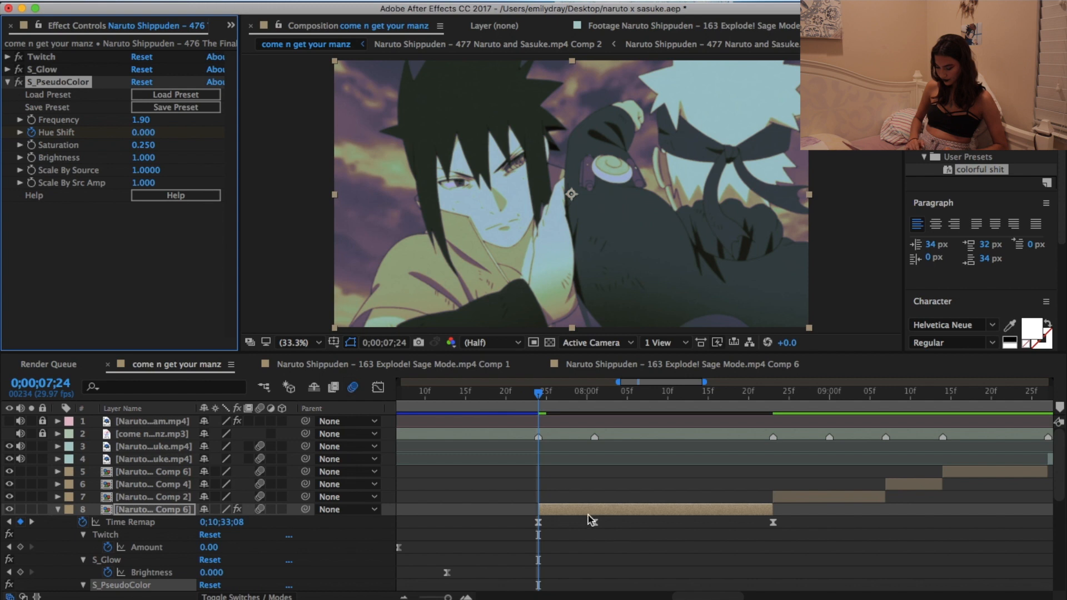
{"action": "scroll", "coordinate": [590, 520], "scroll_direction": "down", "scroll_amount": 4}
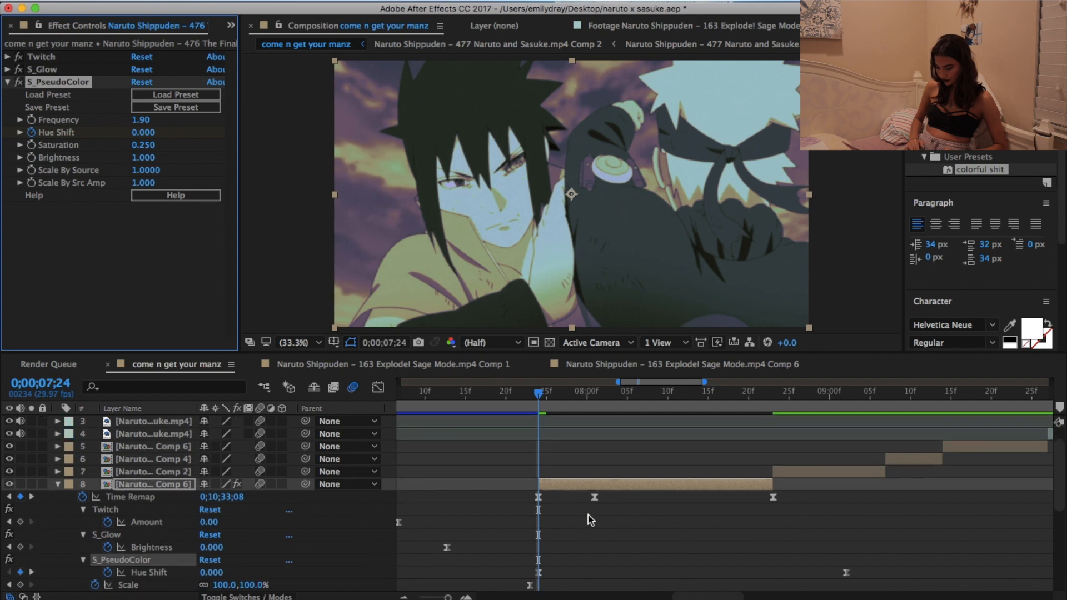
{"action": "left_click", "coordinate": [539, 510]}
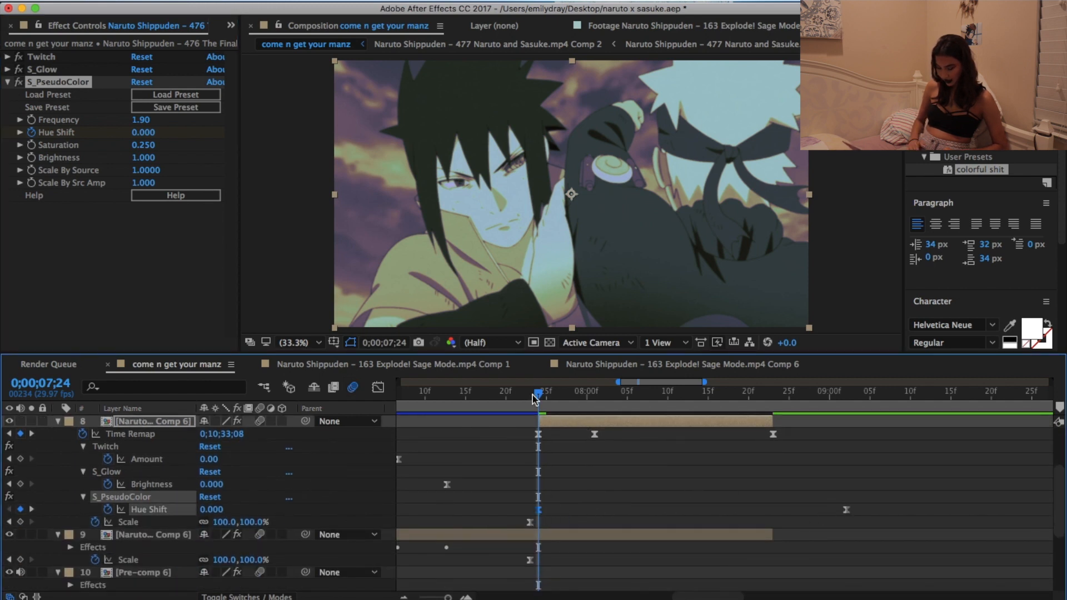
{"action": "mouse_move", "coordinate": [551, 401]}
{"action": "left_mouse_down"}
{"action": "mouse_move", "coordinate": [707, 400]}
{"action": "mouse_move", "coordinate": [538, 392]}
{"action": "left_mouse_up"}
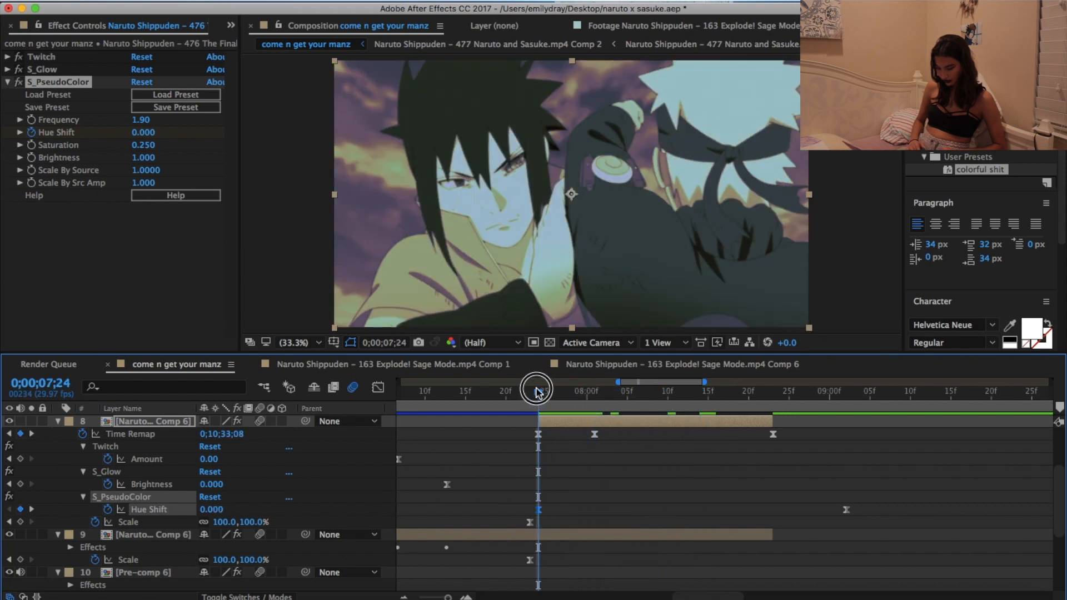
{"action": "left_click", "coordinate": [594, 510]}
{"action": "double_click", "coordinate": [846, 509]}
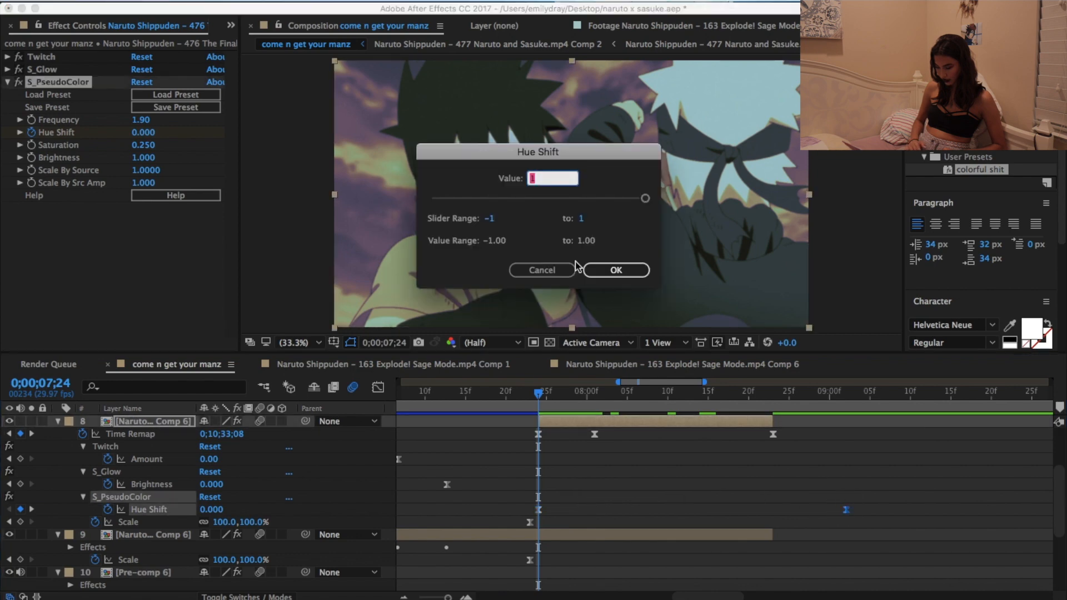
{"action": "left_click", "coordinate": [544, 270]}
{"action": "scroll", "coordinate": [543, 461], "scroll_direction": "up", "scroll_amount": 3}
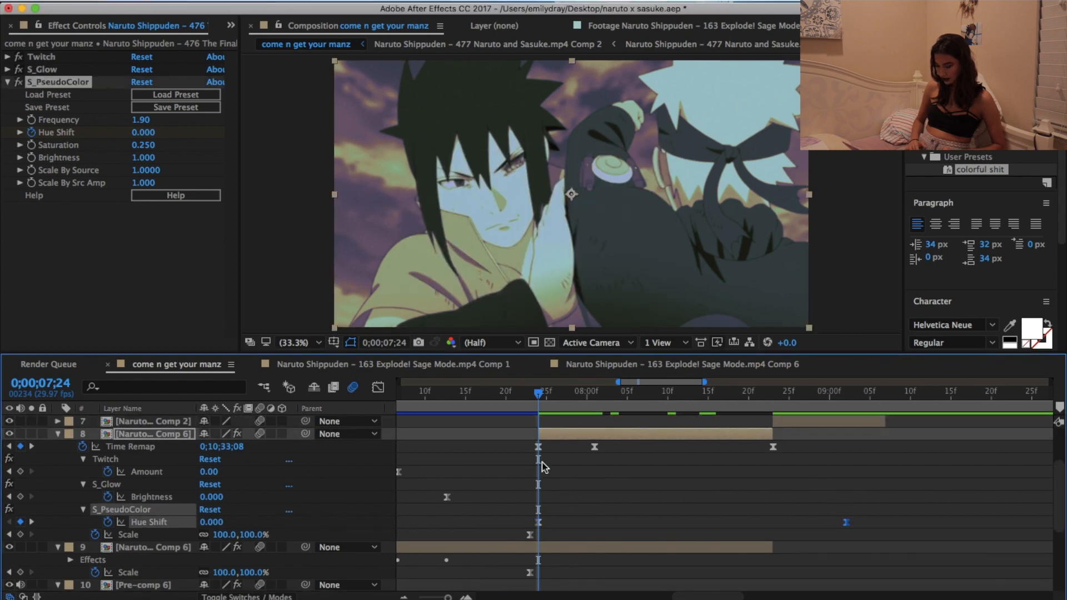
{"action": "key", "text": "space"}
{"action": "key", "text": "space"}
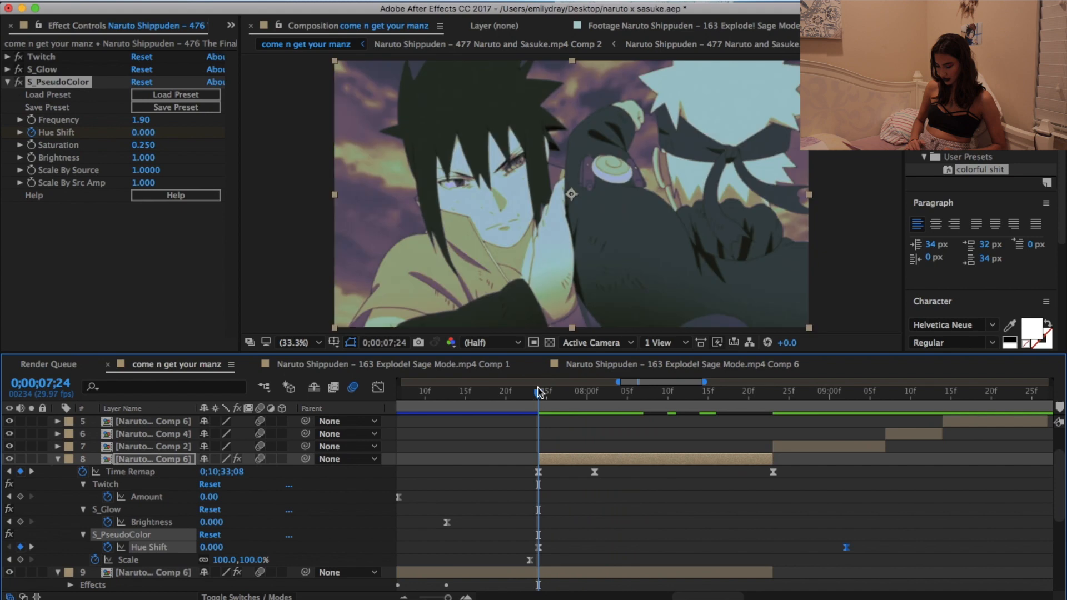
- Split the recoloured Comp 6 clip at 0;00;08;01 and delete the part after the split
{"action": "scroll", "coordinate": [588, 407], "scroll_direction": "up", "scroll_amount": 3}
{"action": "left_click", "coordinate": [590, 406]}
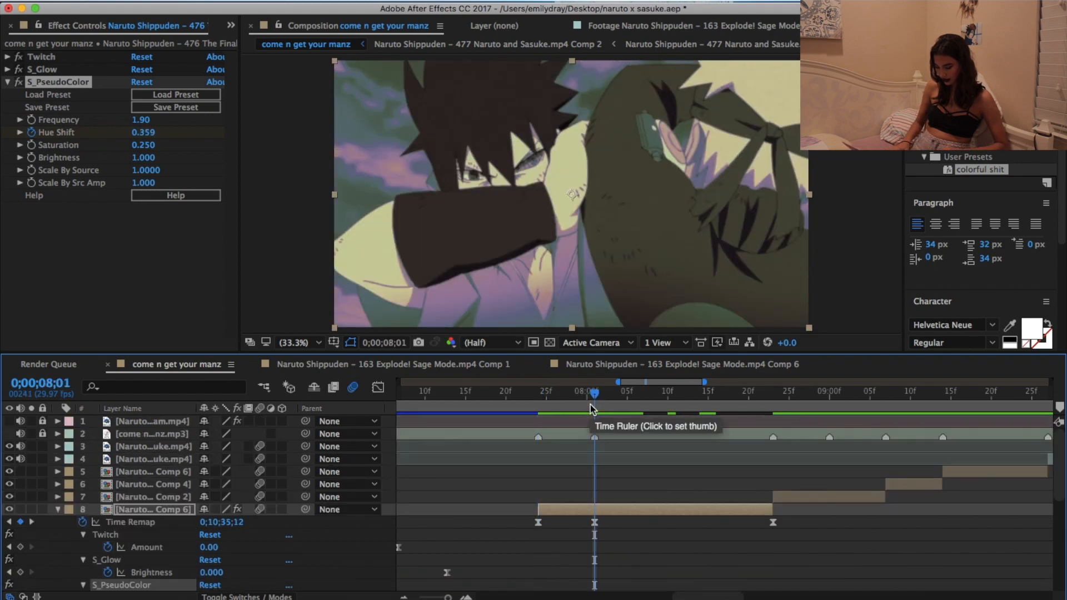
{"action": "key", "text": "super+shift+d"}
{"action": "key", "text": "Delete"}
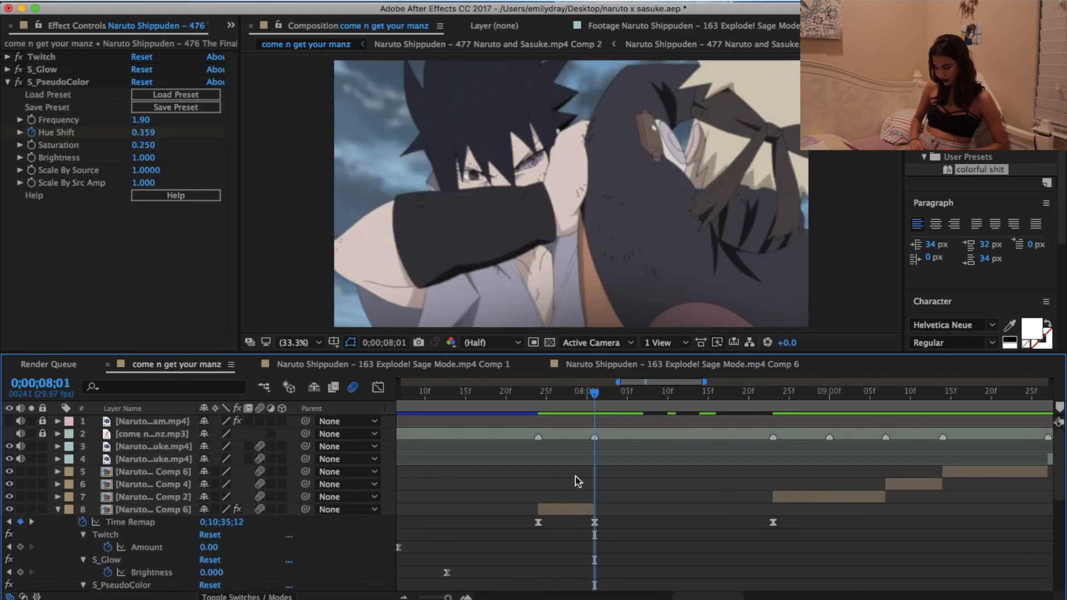
- Animate the recoloured Comp 6 clip's opacity with eased keyframes, from 100% at 0;00;07;24 to 0% at 0;00;08;01
{"action": "left_click", "coordinate": [570, 509]}
{"action": "left_click", "coordinate": [362, 534]}
{"action": "key", "text": "u"}
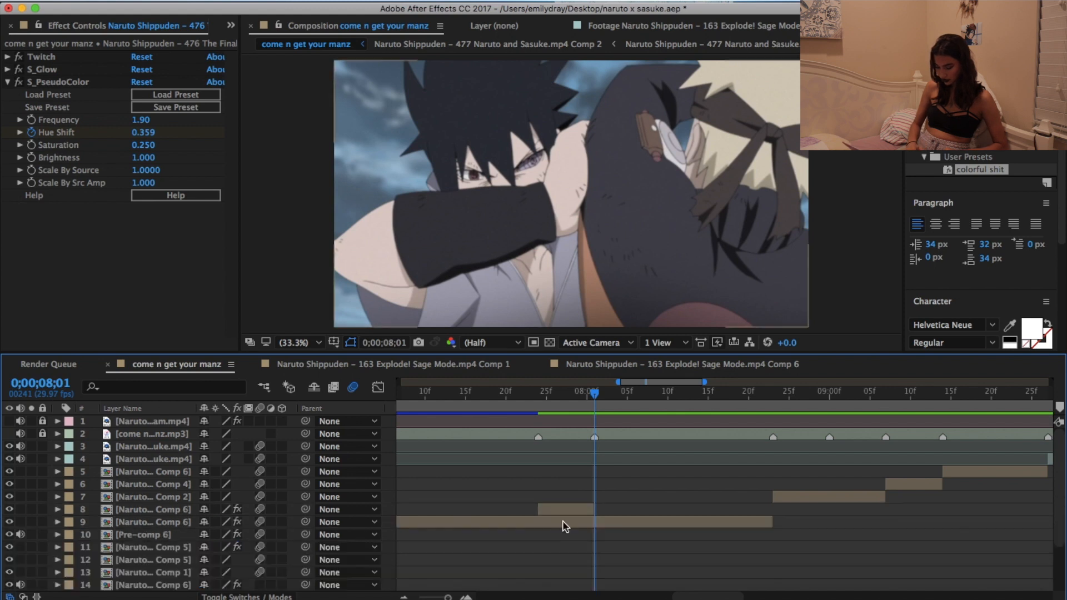
{"action": "left_click", "coordinate": [557, 506]}
{"action": "key", "text": "t"}
{"action": "left_click", "coordinate": [95, 522]}
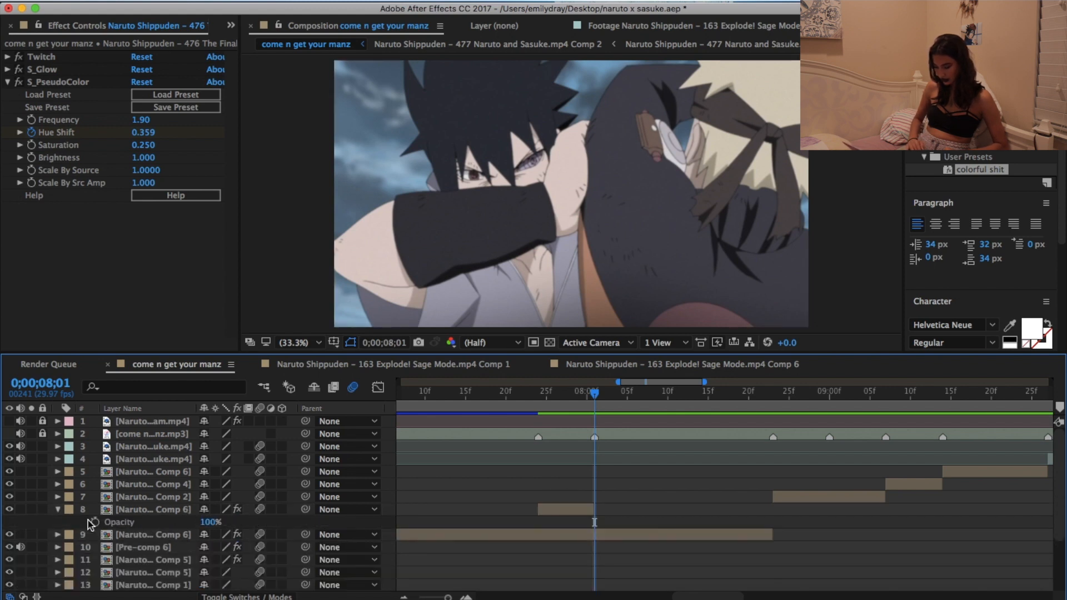
{"action": "left_click_drag", "start_coordinate": [579, 525], "coordinate": [538, 525]}
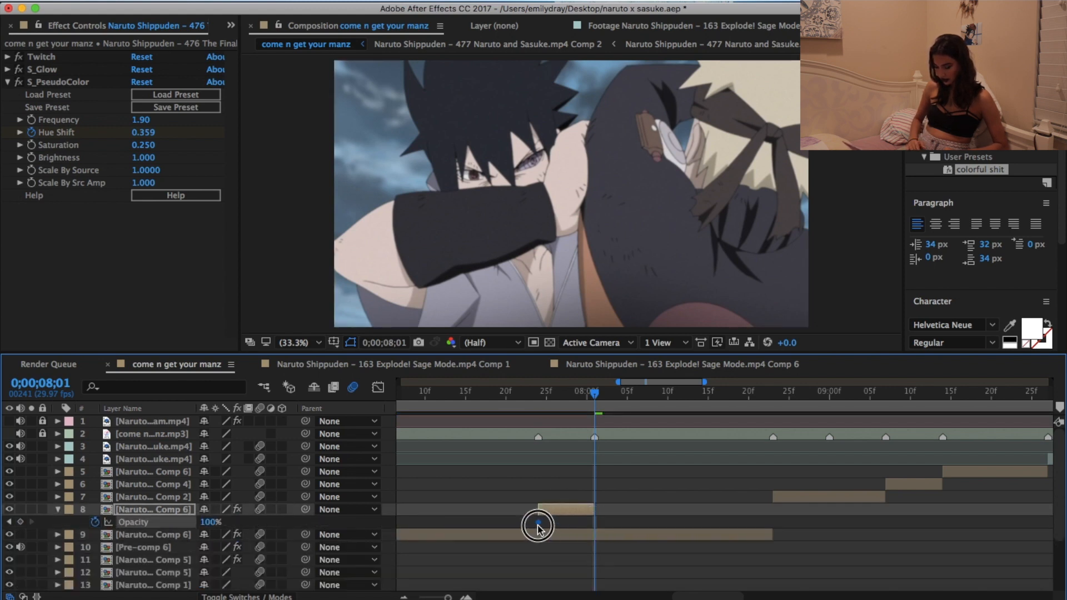
{"action": "left_click_drag", "start_coordinate": [205, 525], "coordinate": [184, 525]}
{"action": "left_click", "coordinate": [546, 391]}
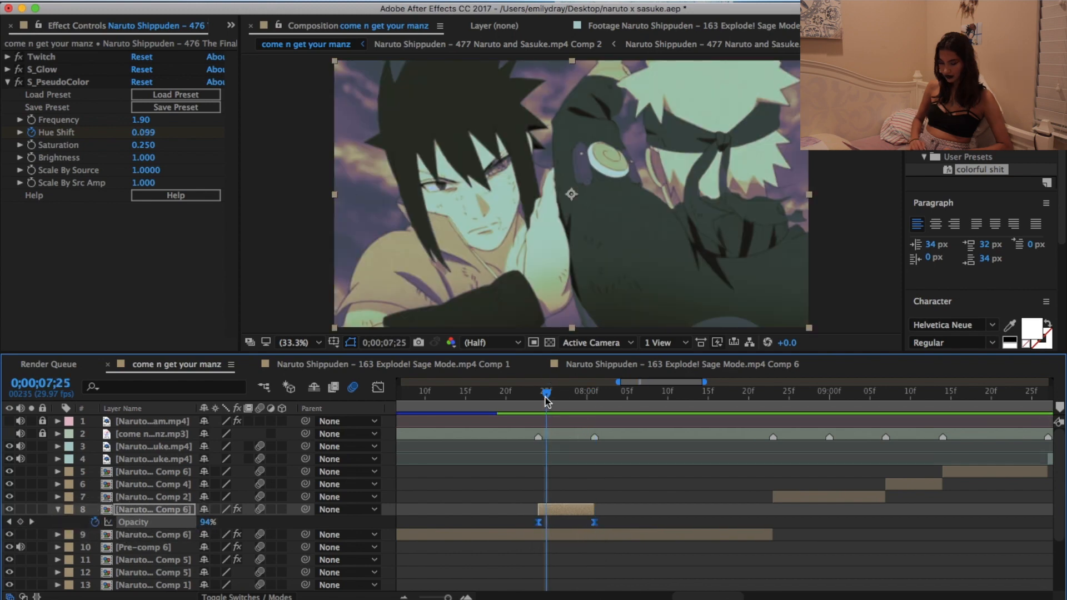
{"action": "left_click_drag", "start_coordinate": [149, 128], "coordinate": [158, 150]}
{"action": "key", "text": "ctrl+z"}
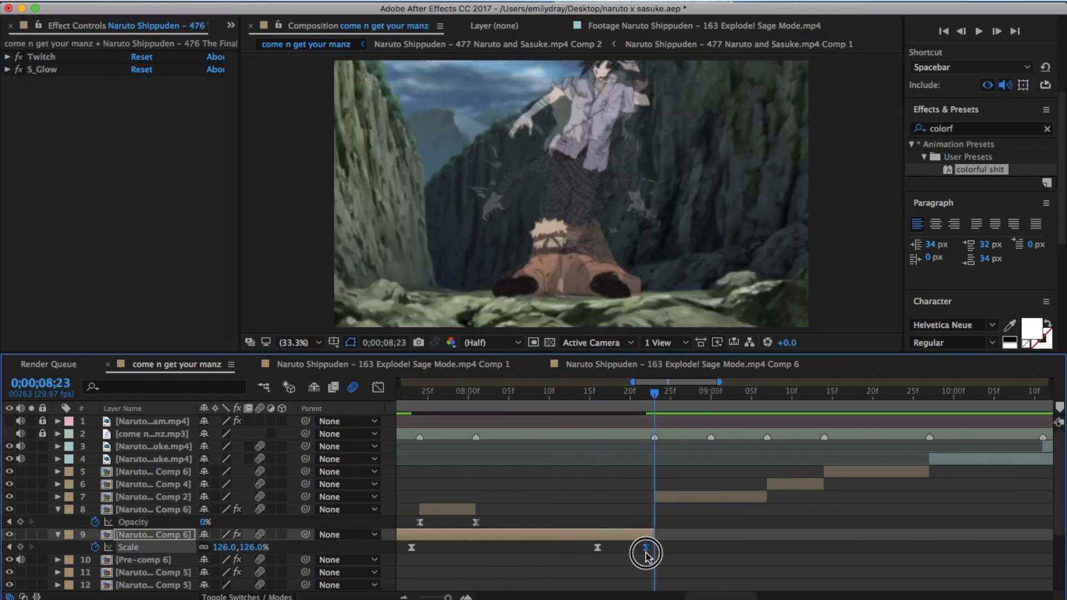
- Keyframe the Comp 2 clip's position to slide upward from 960, 540 at 0;00;09;01 to about 966, 3 at 0;00;09;04
{"action": "left_click", "coordinate": [516, 391]}
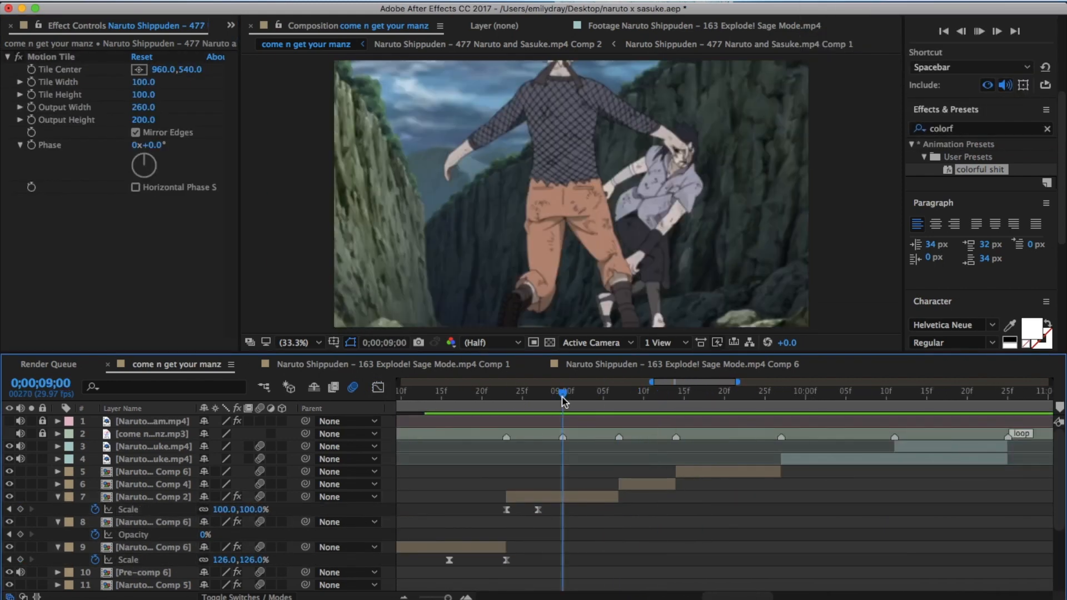
{"action": "left_click_drag", "start_coordinate": [563, 393], "coordinate": [619, 394]}
{"action": "left_click", "coordinate": [599, 499]}
{"action": "key", "text": "p"}
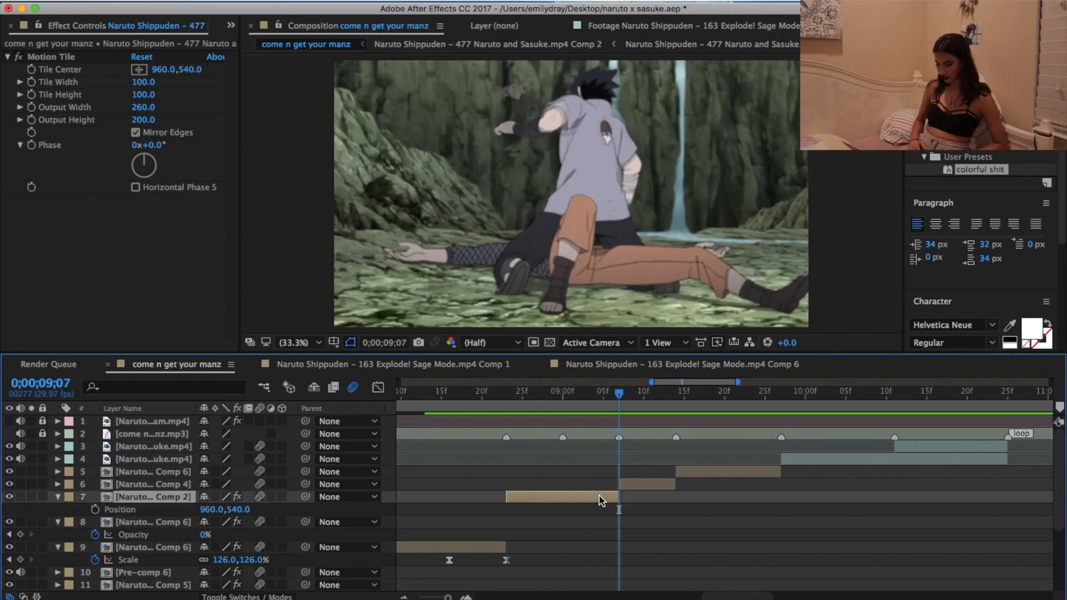
{"action": "left_click", "coordinate": [572, 414]}
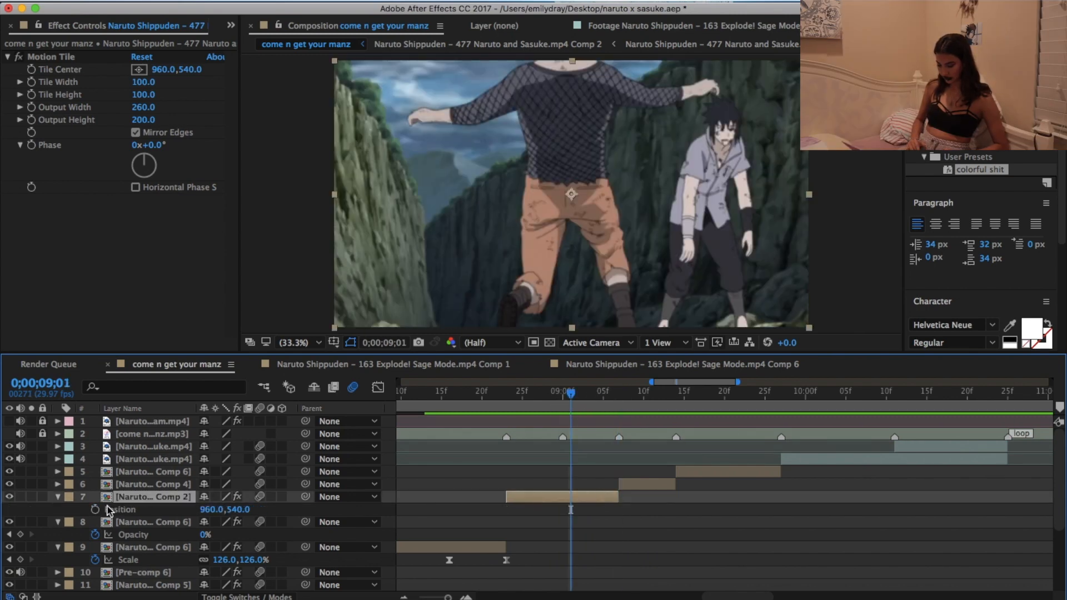
{"action": "scroll", "coordinate": [467, 454], "scroll_direction": "right", "scroll_amount": 3}
{"action": "left_click_drag", "start_coordinate": [482, 405], "coordinate": [506, 405]}
{"action": "left_click_drag", "start_coordinate": [572, 194], "coordinate": [573, 62]}
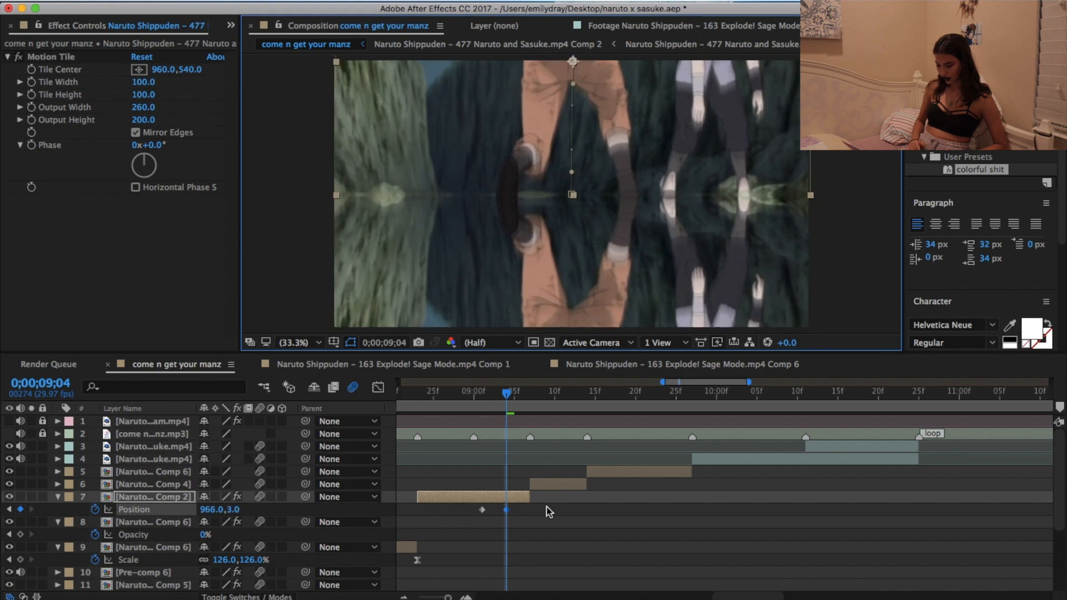
- End the Comp 2 slide at 0;00;09;07, apply Easy Ease to its position keyframes and adjust the speed curve's end
{"action": "left_click_drag", "start_coordinate": [507, 510], "coordinate": [452, 505]}
{"action": "key", "text": "F9"}
{"action": "left_click", "coordinate": [378, 387]}
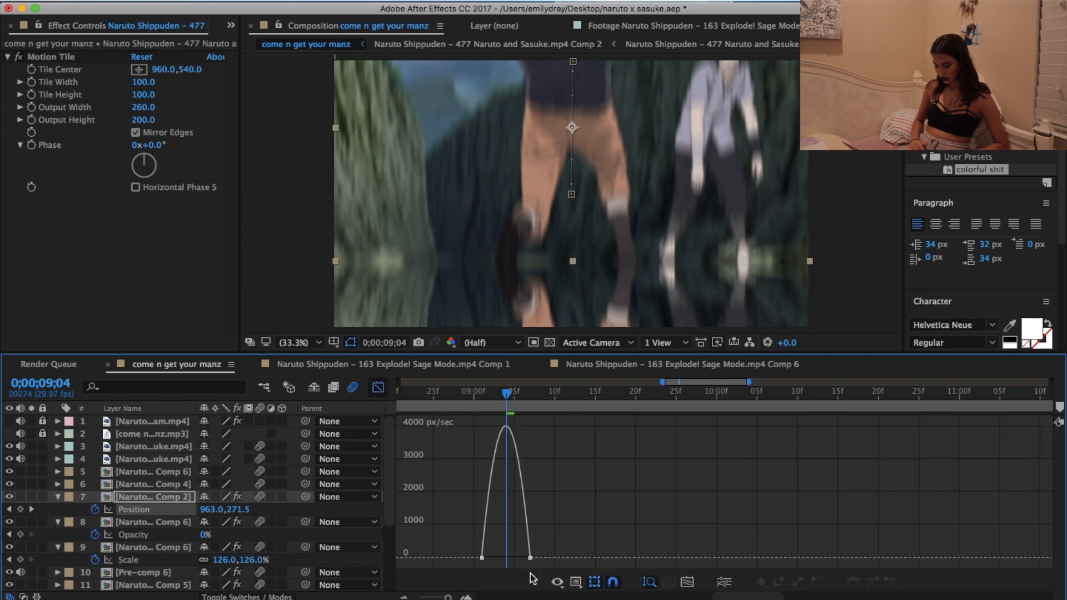
{"action": "left_click_drag", "start_coordinate": [530, 575], "coordinate": [530, 467]}
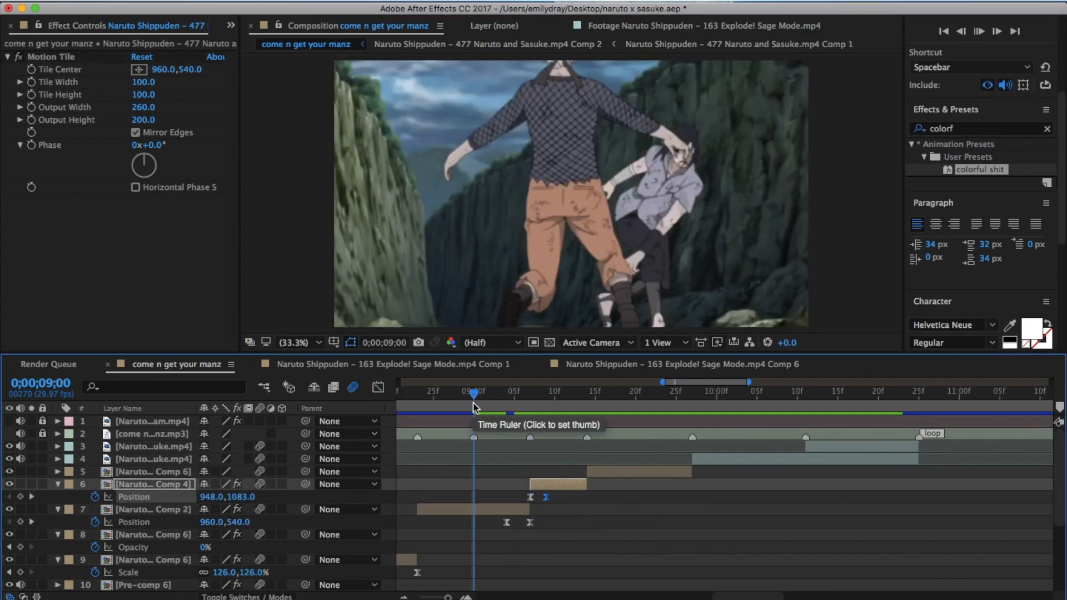
- Slide the layer 5 Comp 6 clip from 954, 1023 at 0;00;09;14 to 960, 540 at 0;00;09;17, and add another position keyframe to Comp 4
{"action": "left_click", "coordinate": [586, 498]}
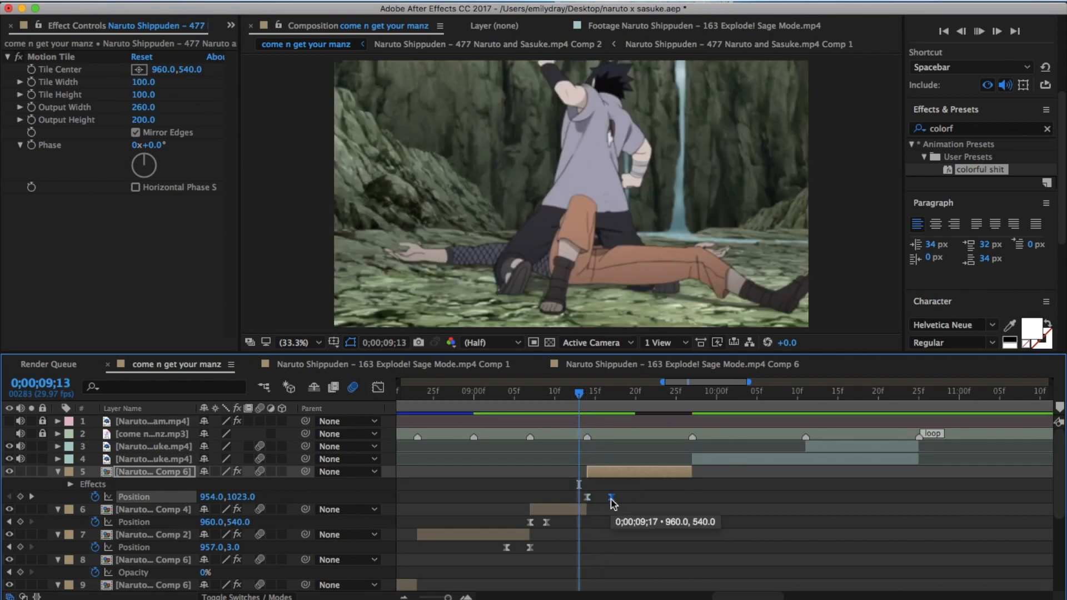
{"action": "left_click", "coordinate": [69, 523]}
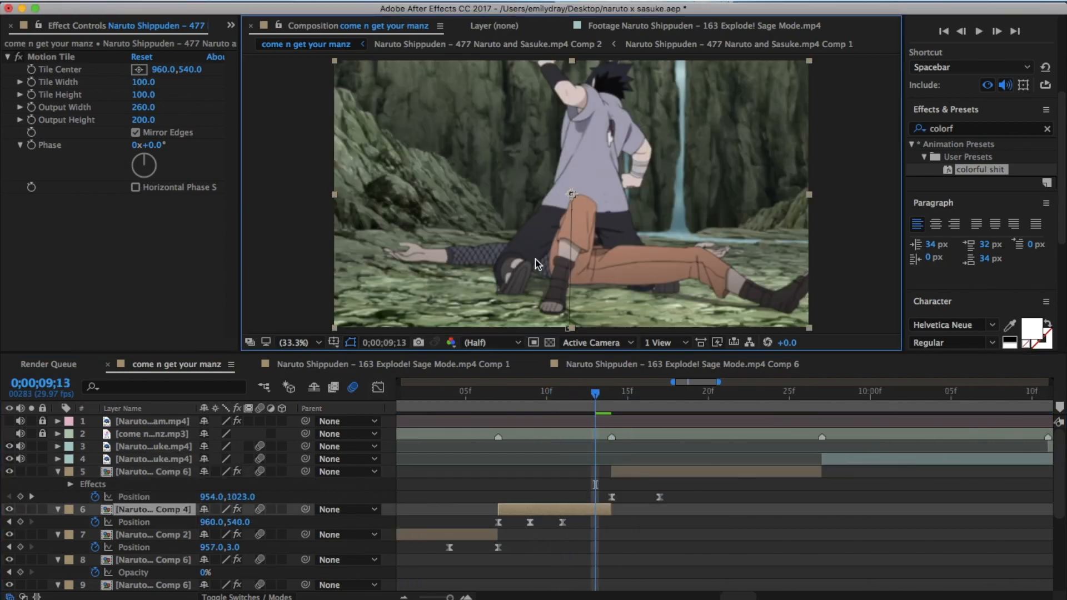